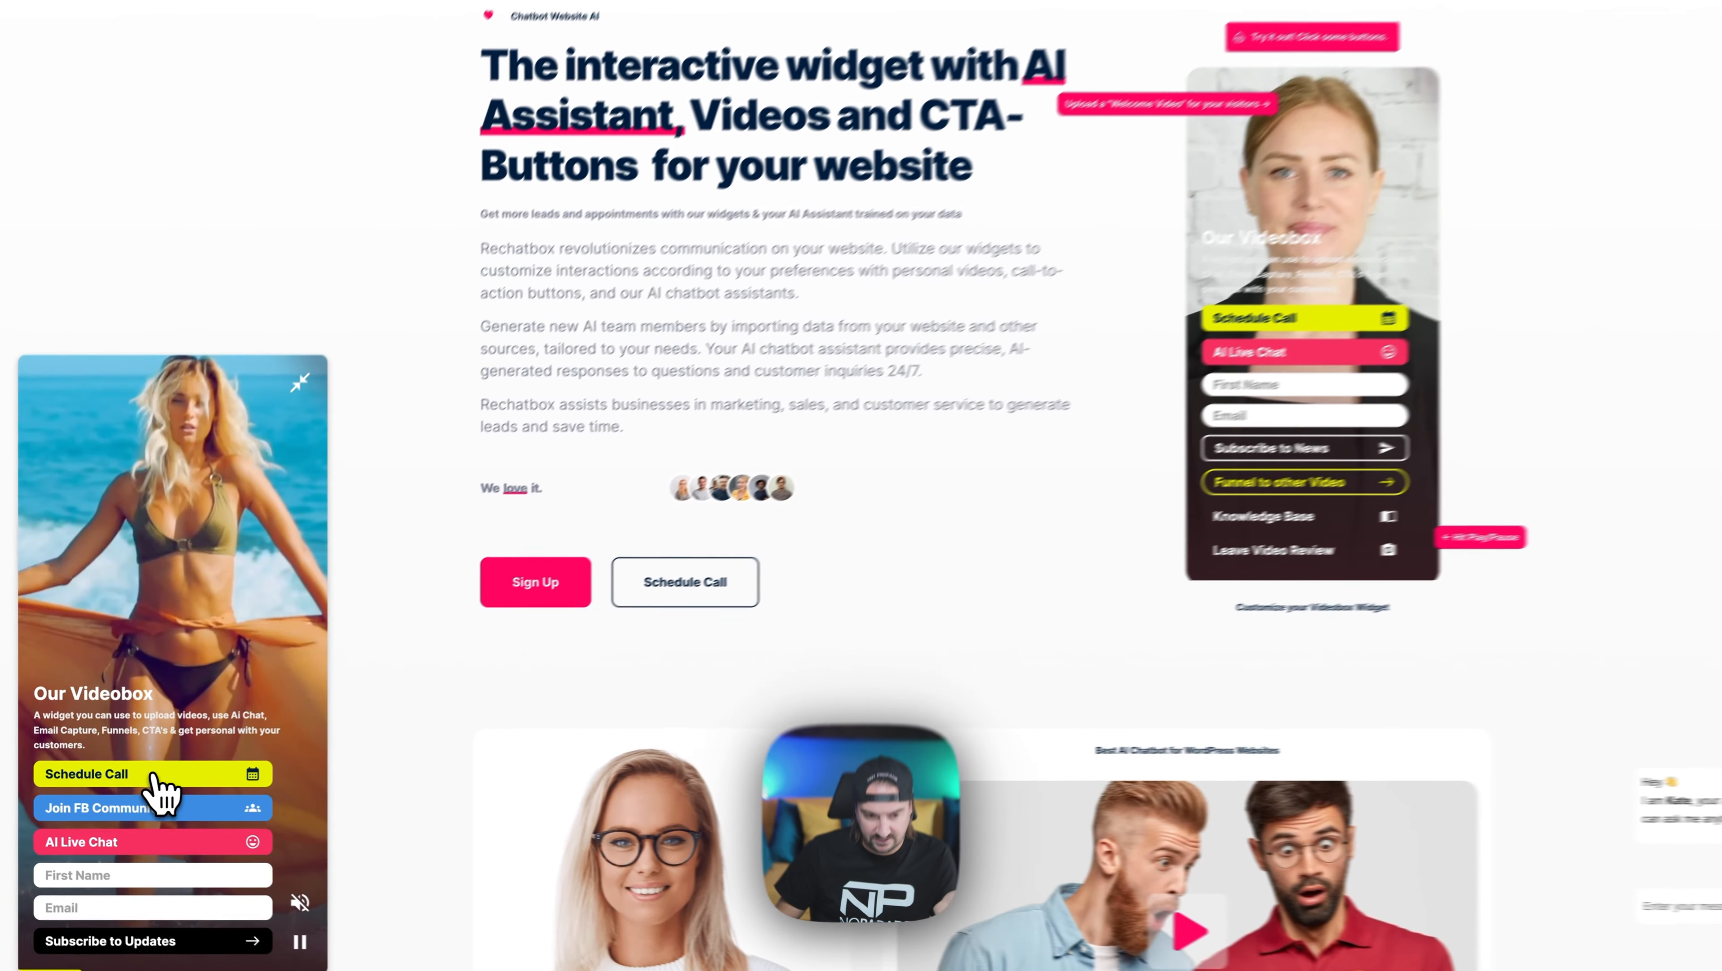
- Try the videobox widget's Schedule Call booking calendar, AI Live Chat and first-name field on the website
{"action": "left_click", "coordinate": [136, 783]}
{"action": "scroll", "coordinate": [211, 626], "scroll_direction": "down", "scroll_amount": 2}
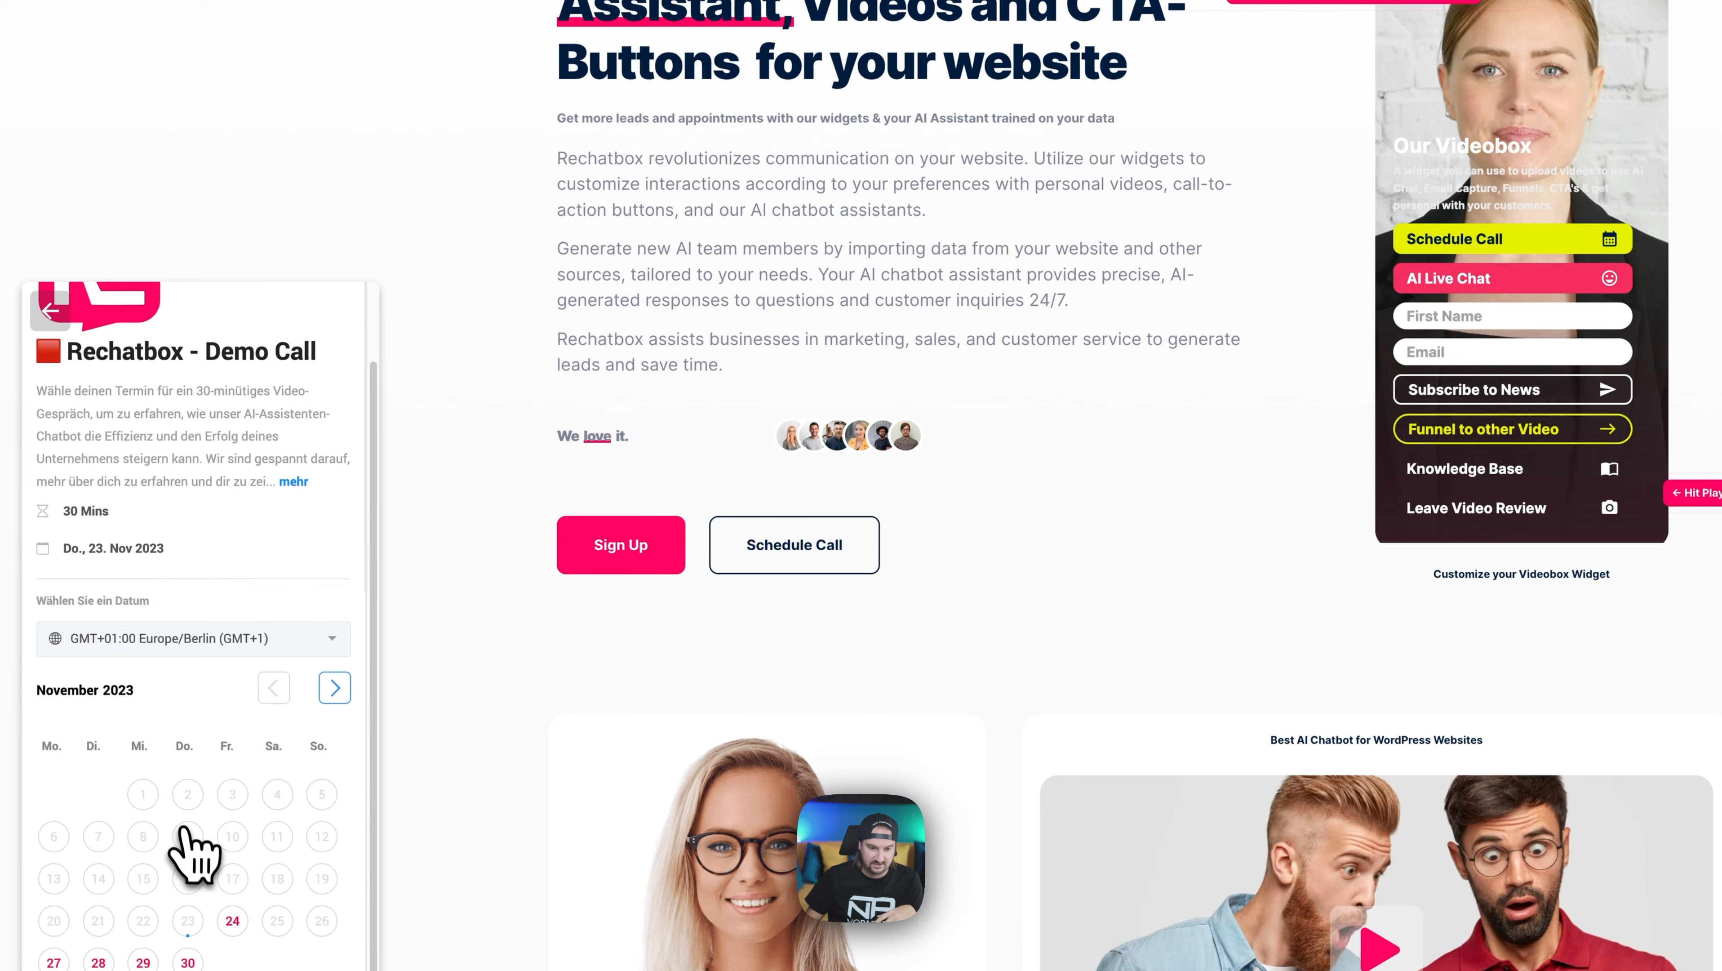
{"action": "left_click", "coordinate": [62, 343]}
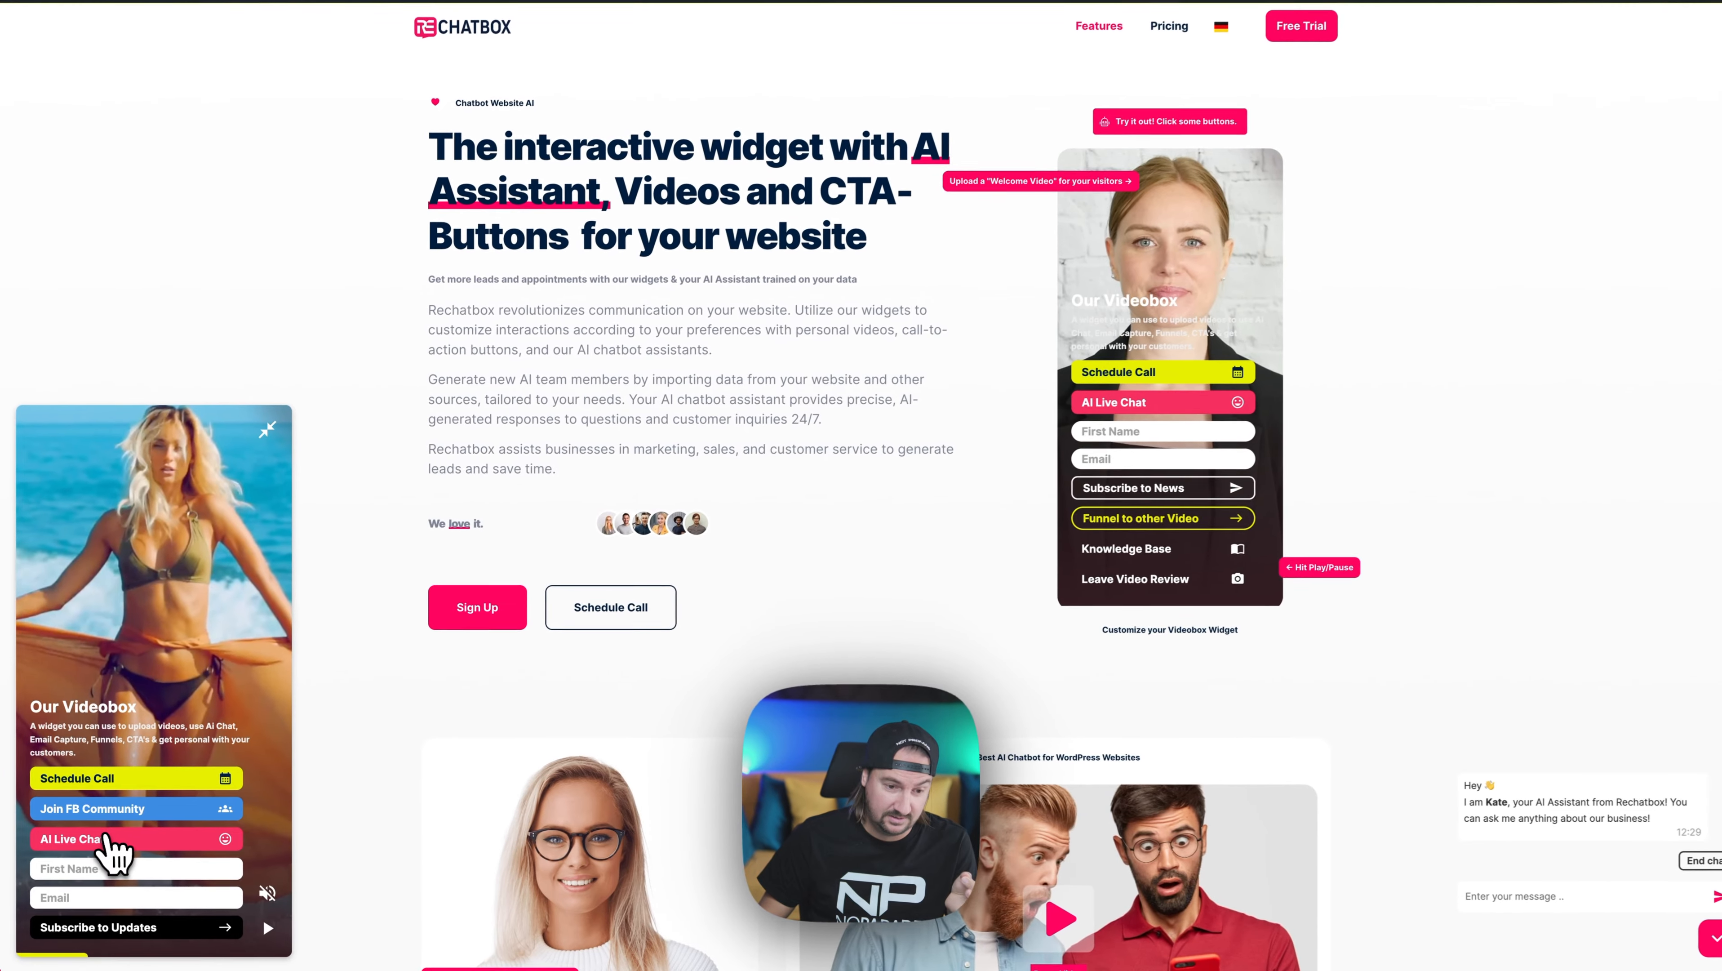
{"action": "left_click", "coordinate": [135, 845]}
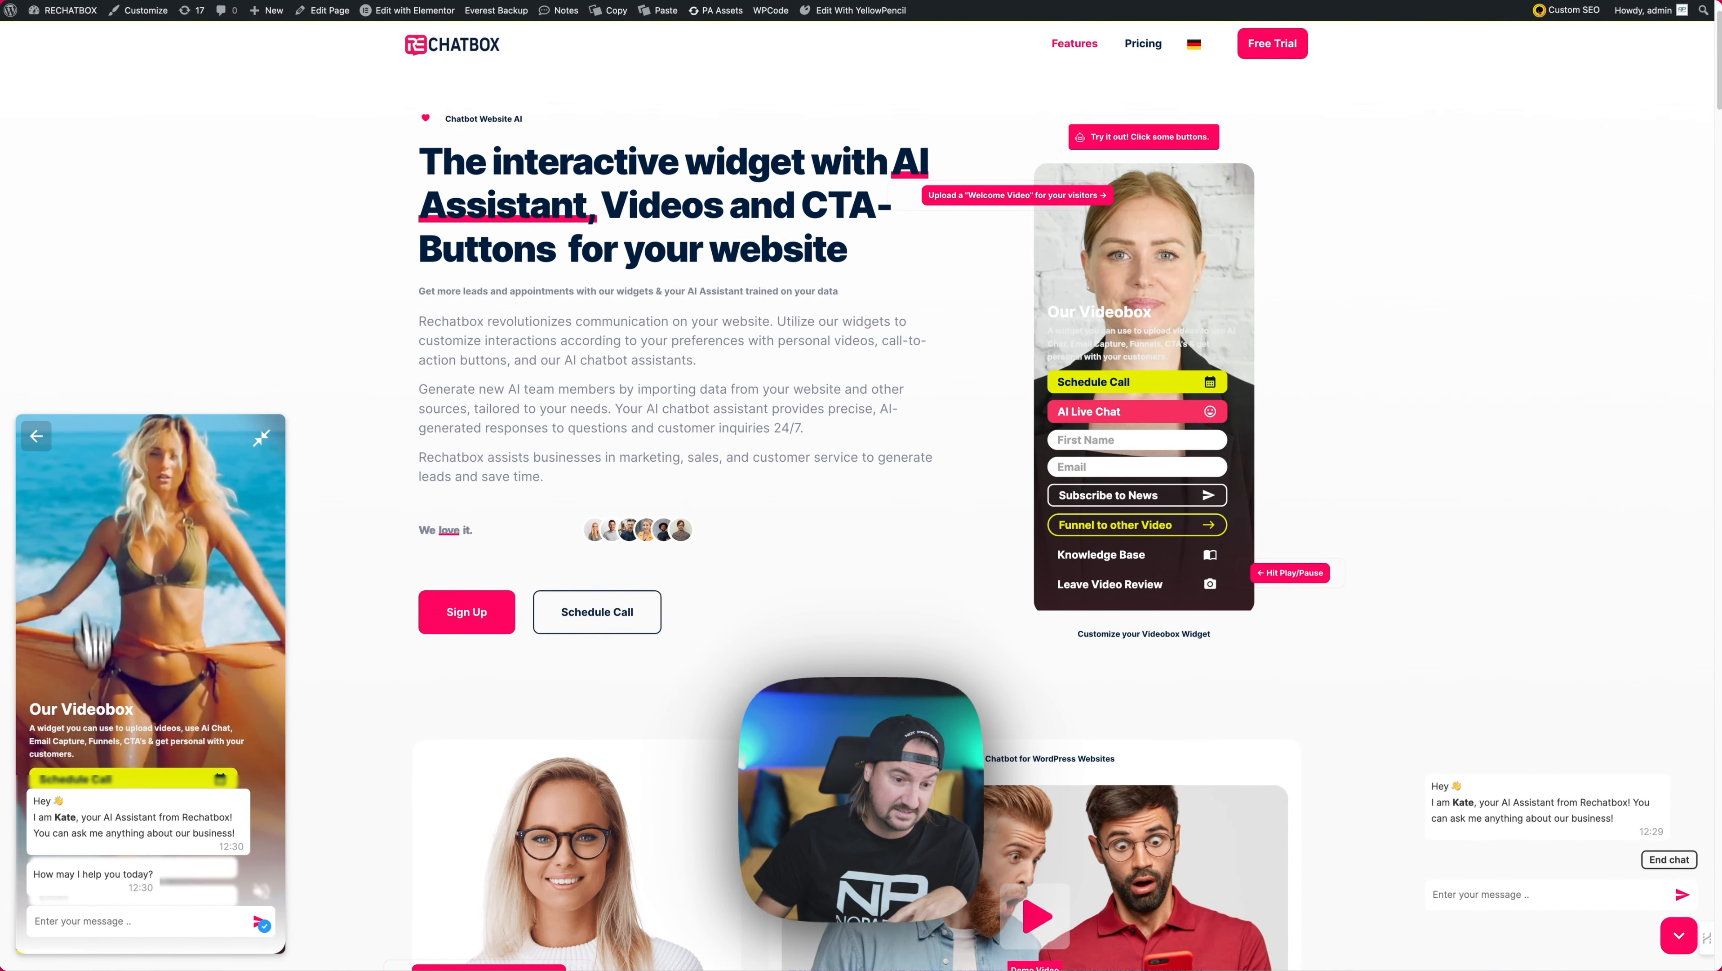
{"action": "left_click", "coordinate": [36, 436]}
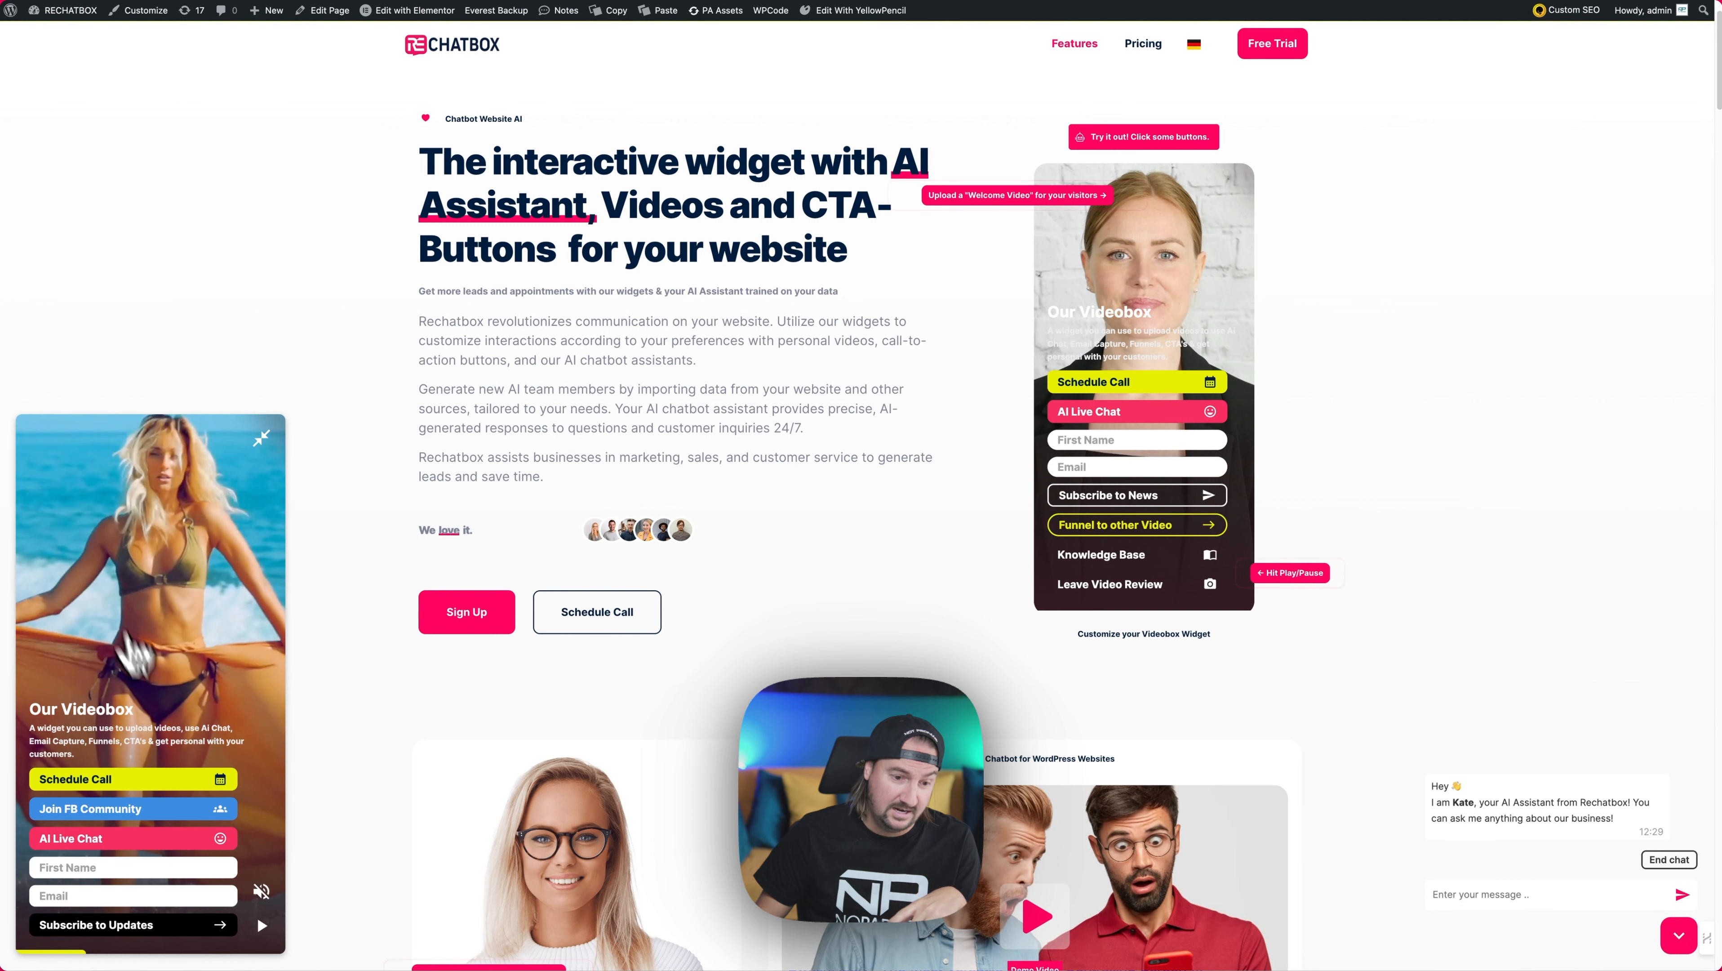
{"action": "left_click", "coordinate": [82, 868]}
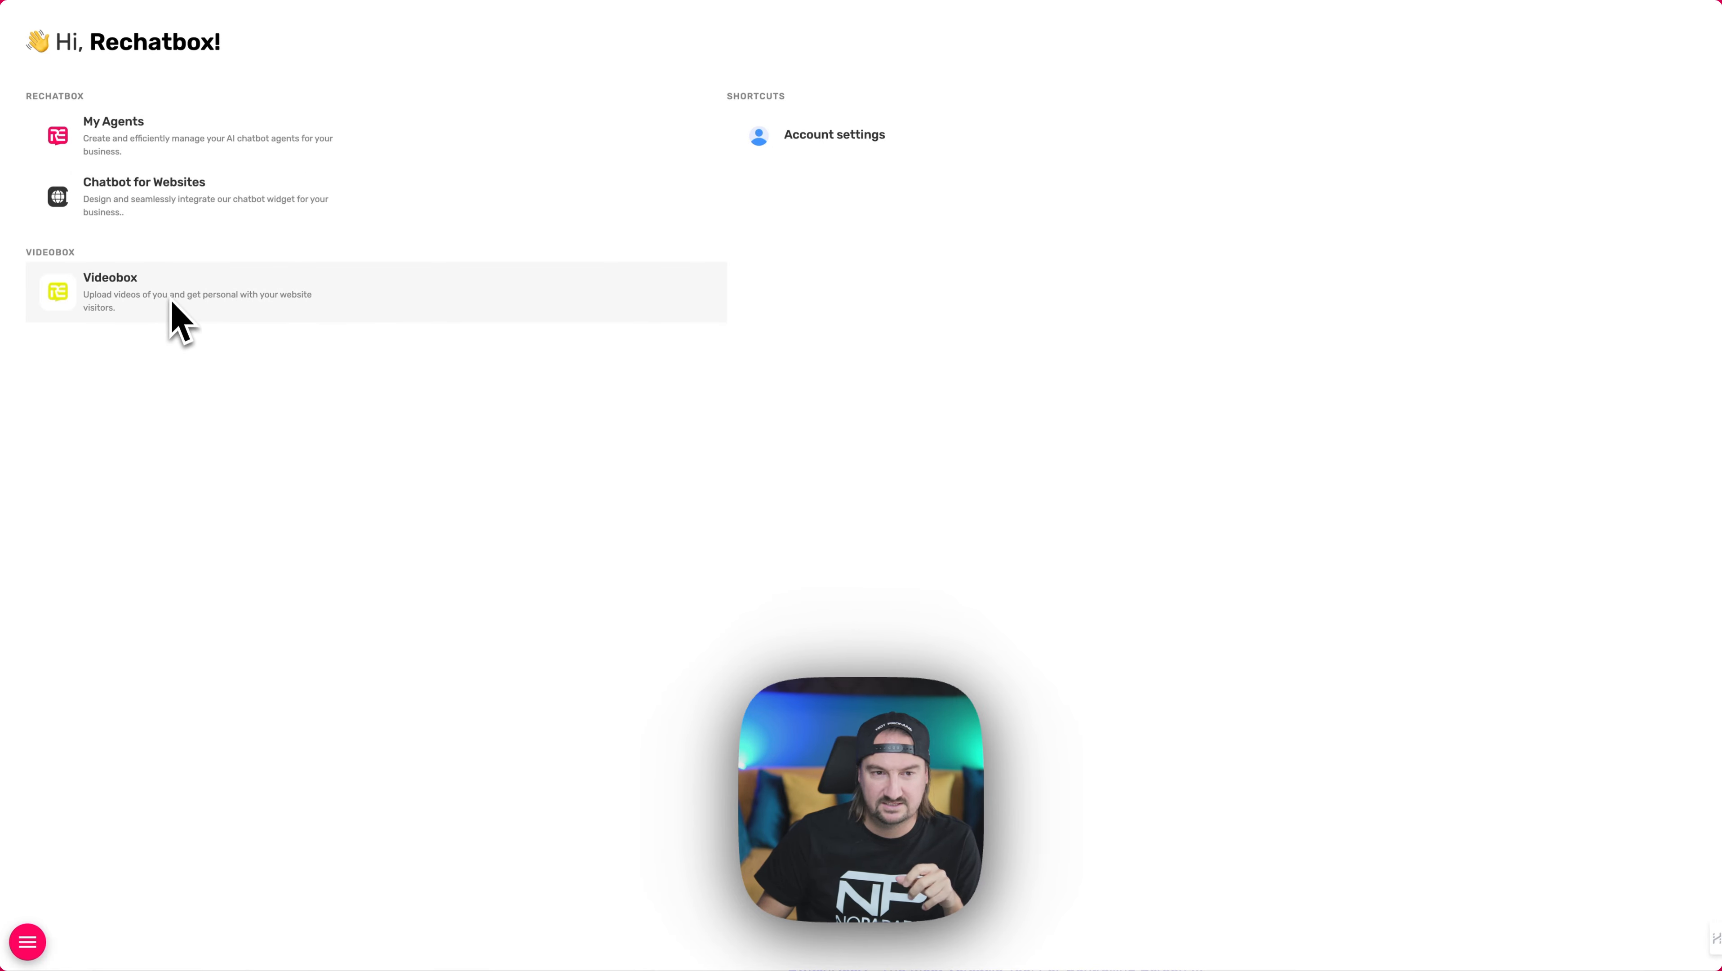
- Open My Agents and review the active agent's identity settings, personality text and business info
{"action": "left_click", "coordinate": [212, 153]}
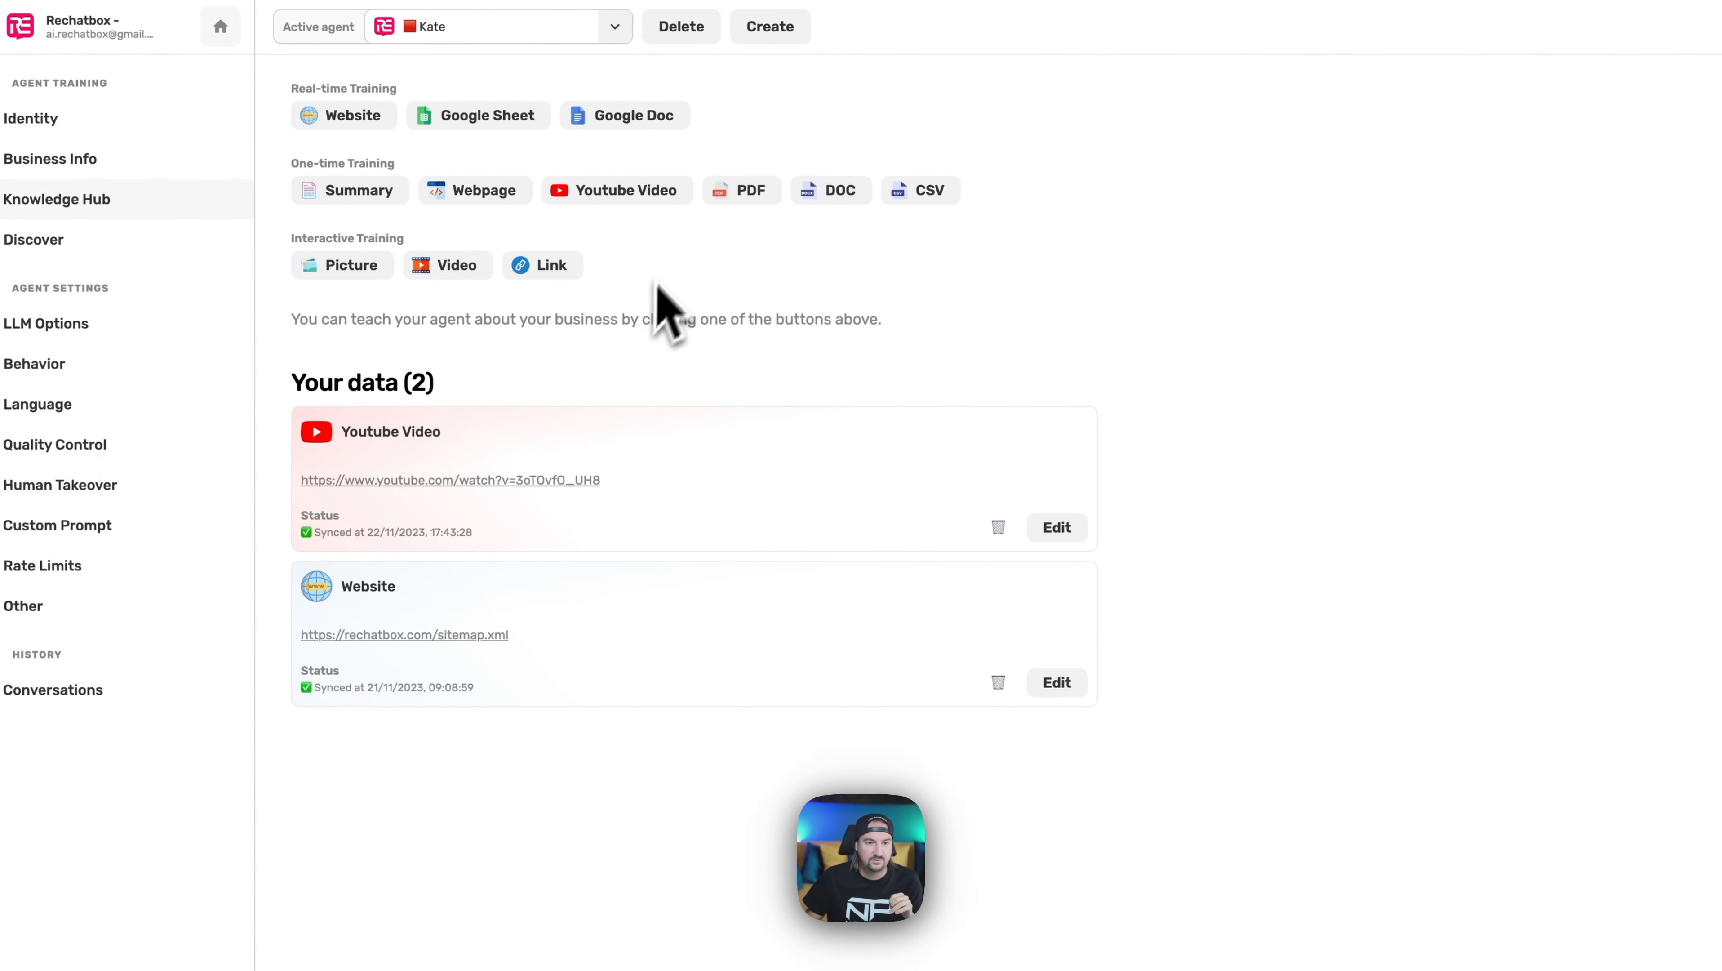
{"action": "left_click", "coordinate": [183, 125]}
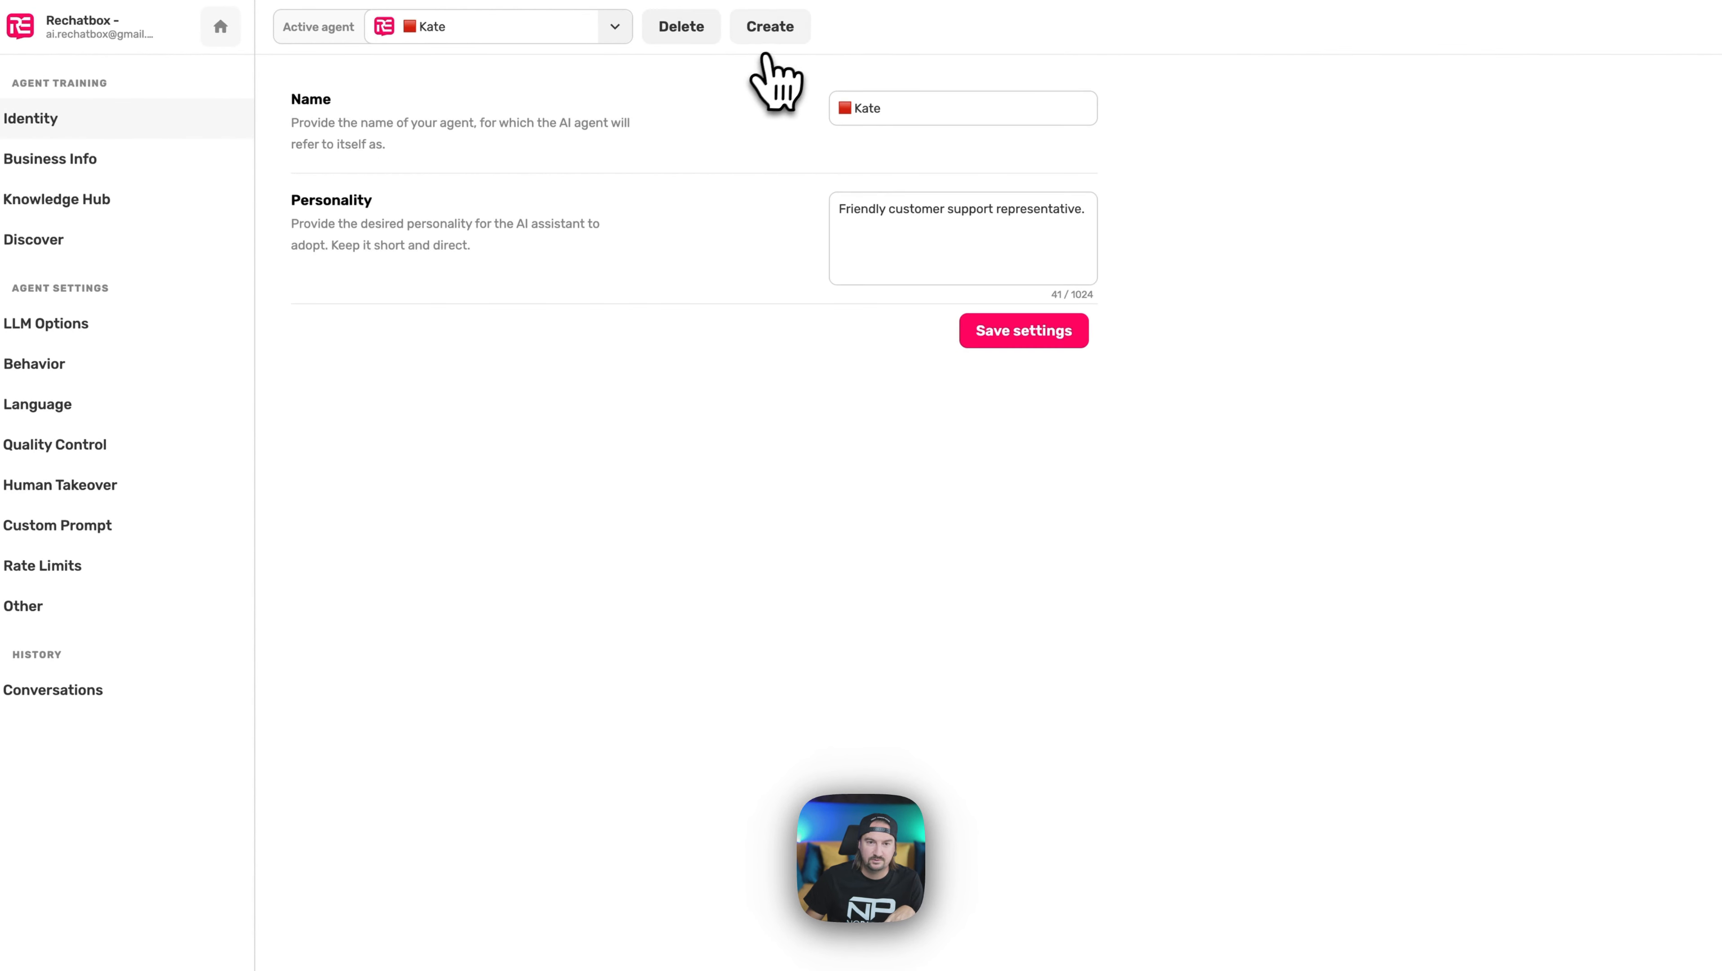
{"action": "left_click", "coordinate": [579, 27]}
{"action": "left_click", "coordinate": [680, 113]}
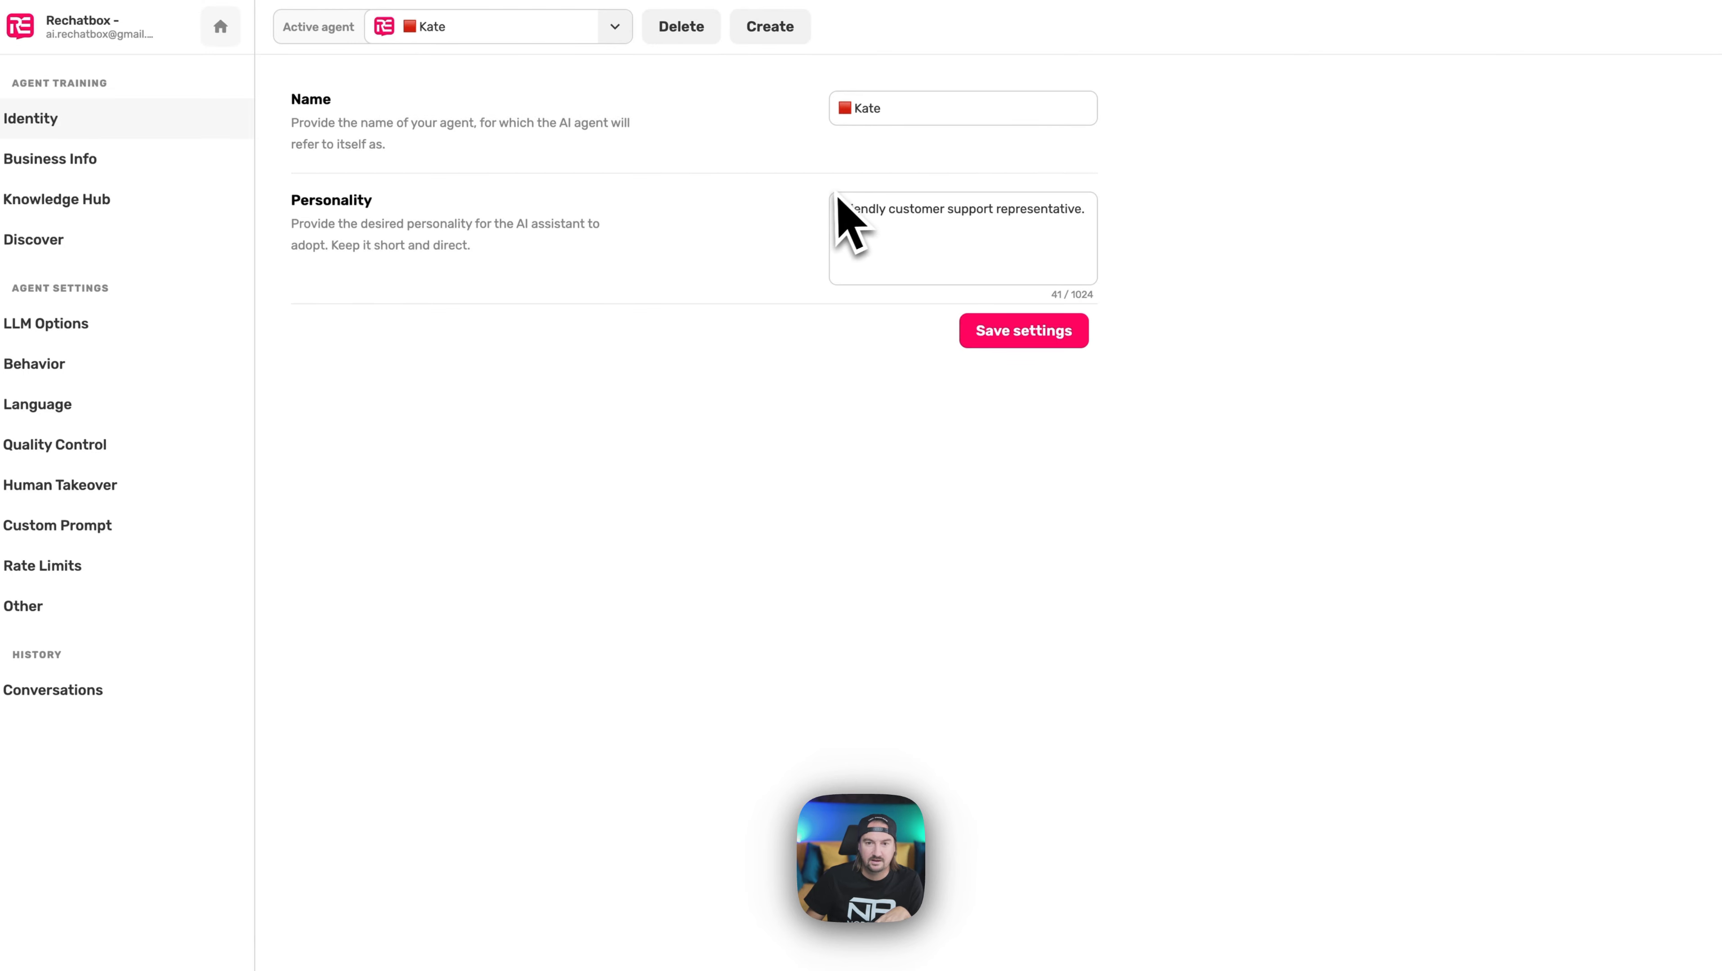
{"action": "left_click_drag", "start_coordinate": [832, 201], "coordinate": [1086, 211]}
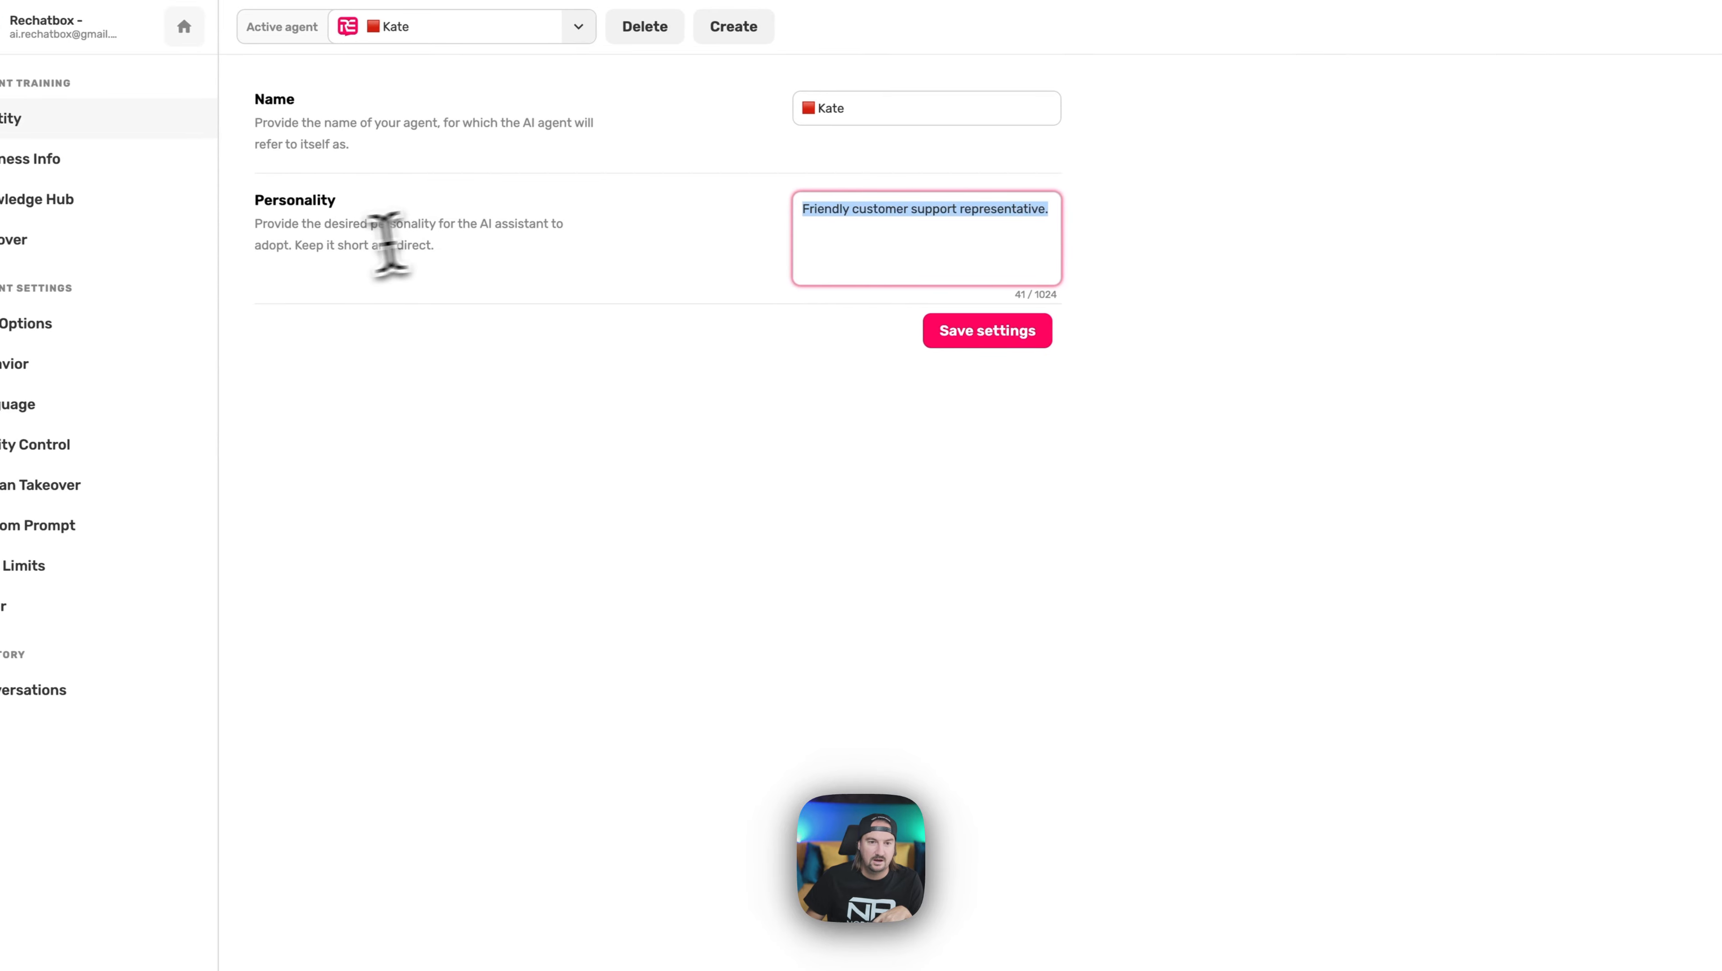
{"action": "left_click", "coordinate": [178, 197]}
{"action": "left_click", "coordinate": [162, 168]}
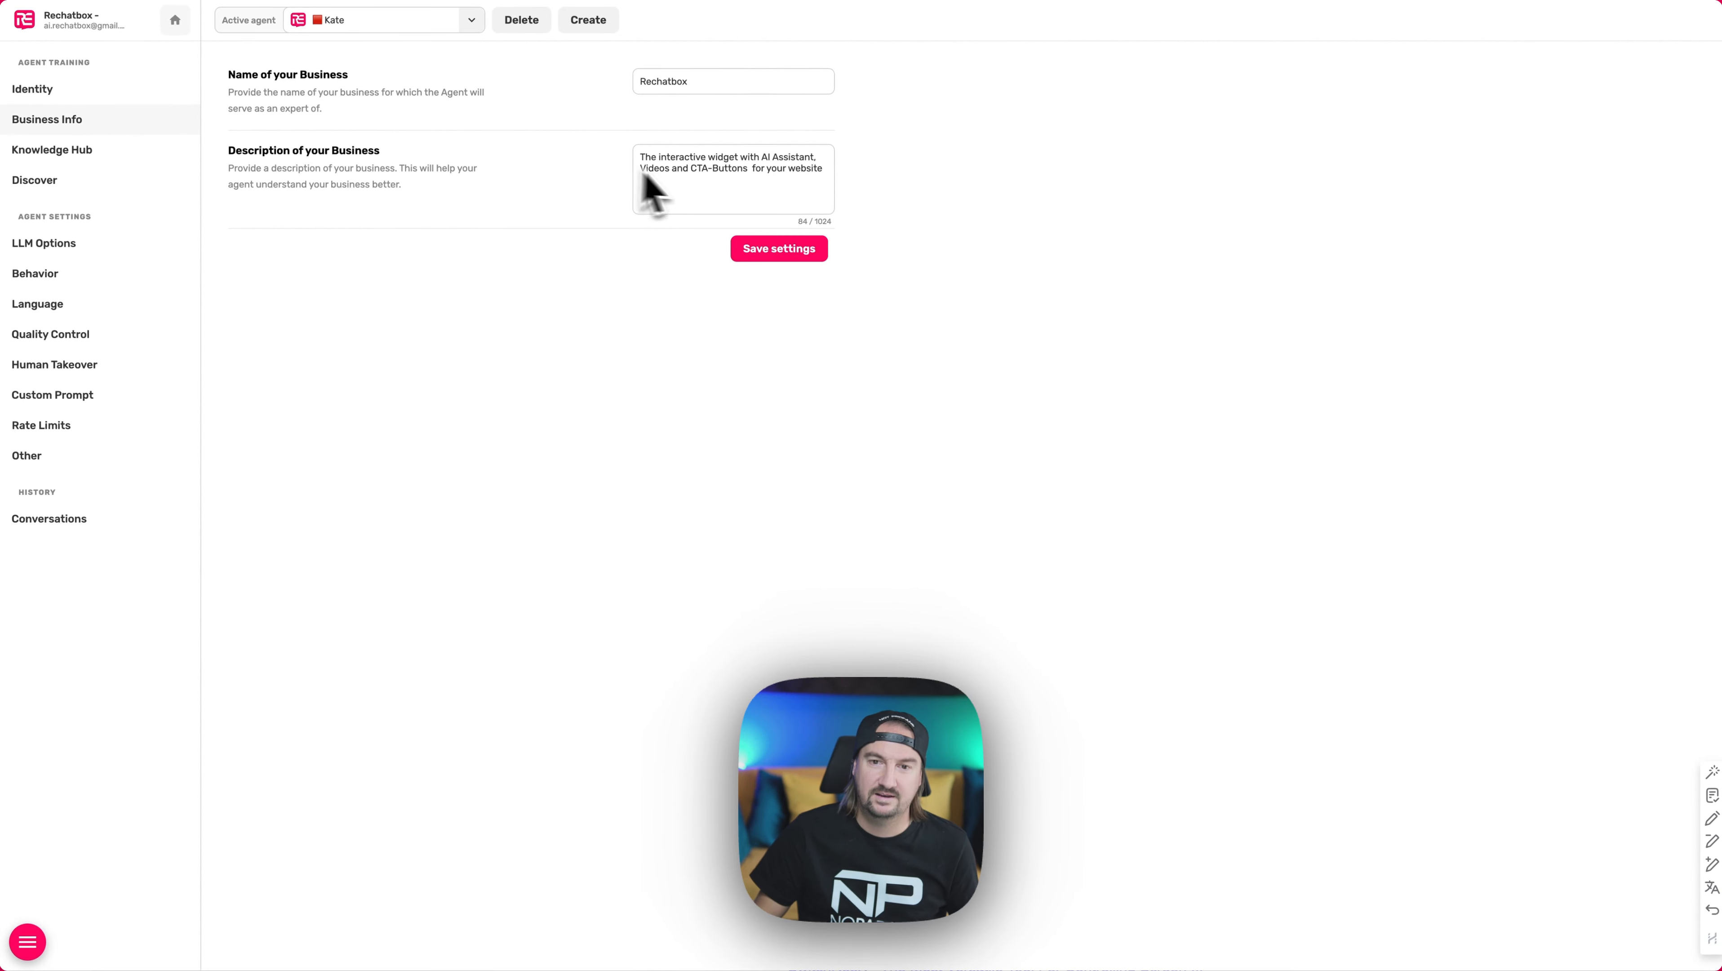
- Examine the Knowledge Hub's website training form and its data sync options without adding a website
{"action": "left_click", "coordinate": [150, 152]}
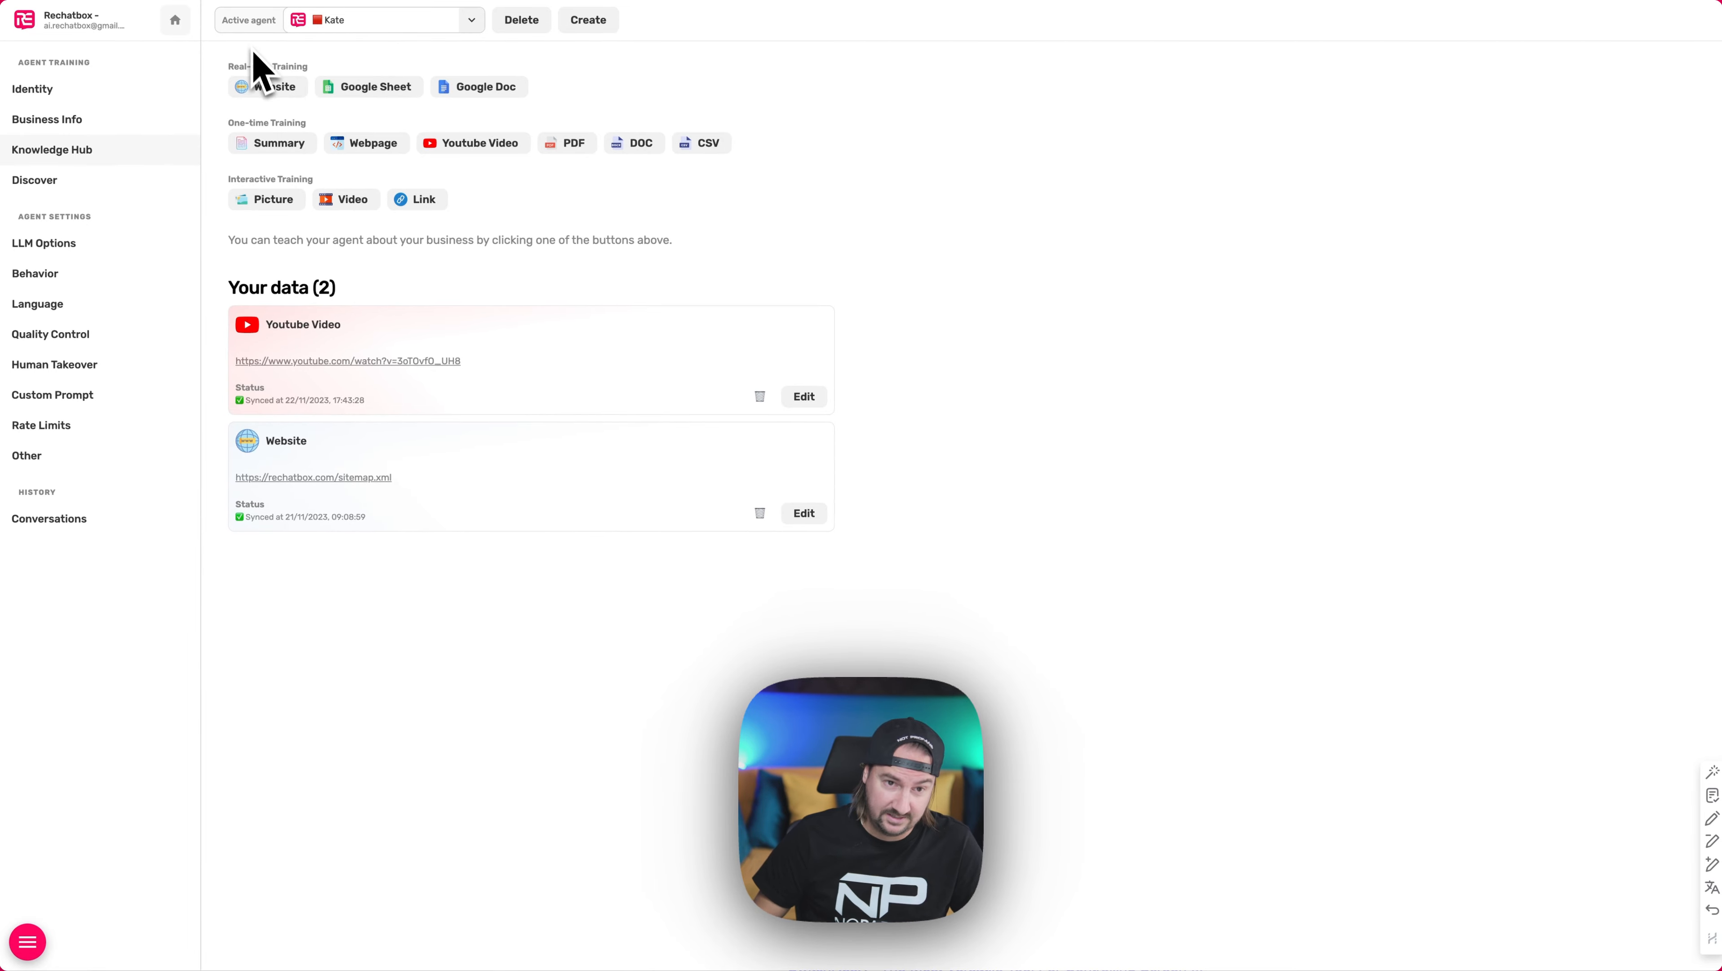
{"action": "left_click", "coordinate": [281, 94]}
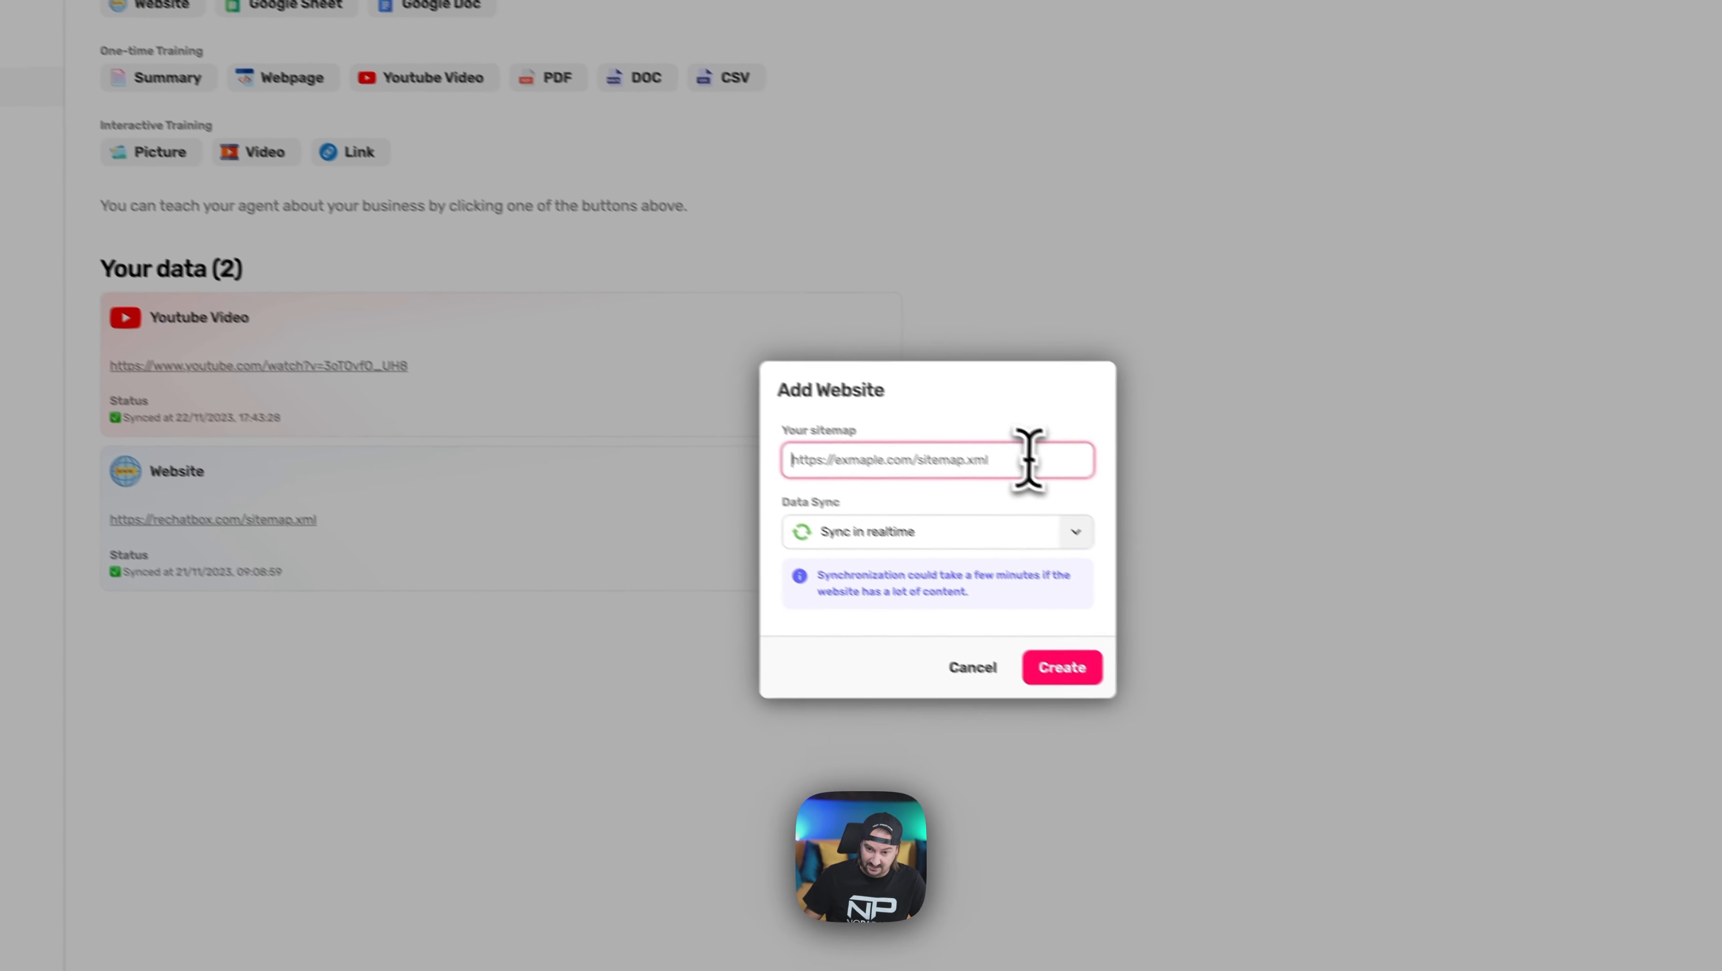
{"action": "left_click", "coordinate": [929, 533]}
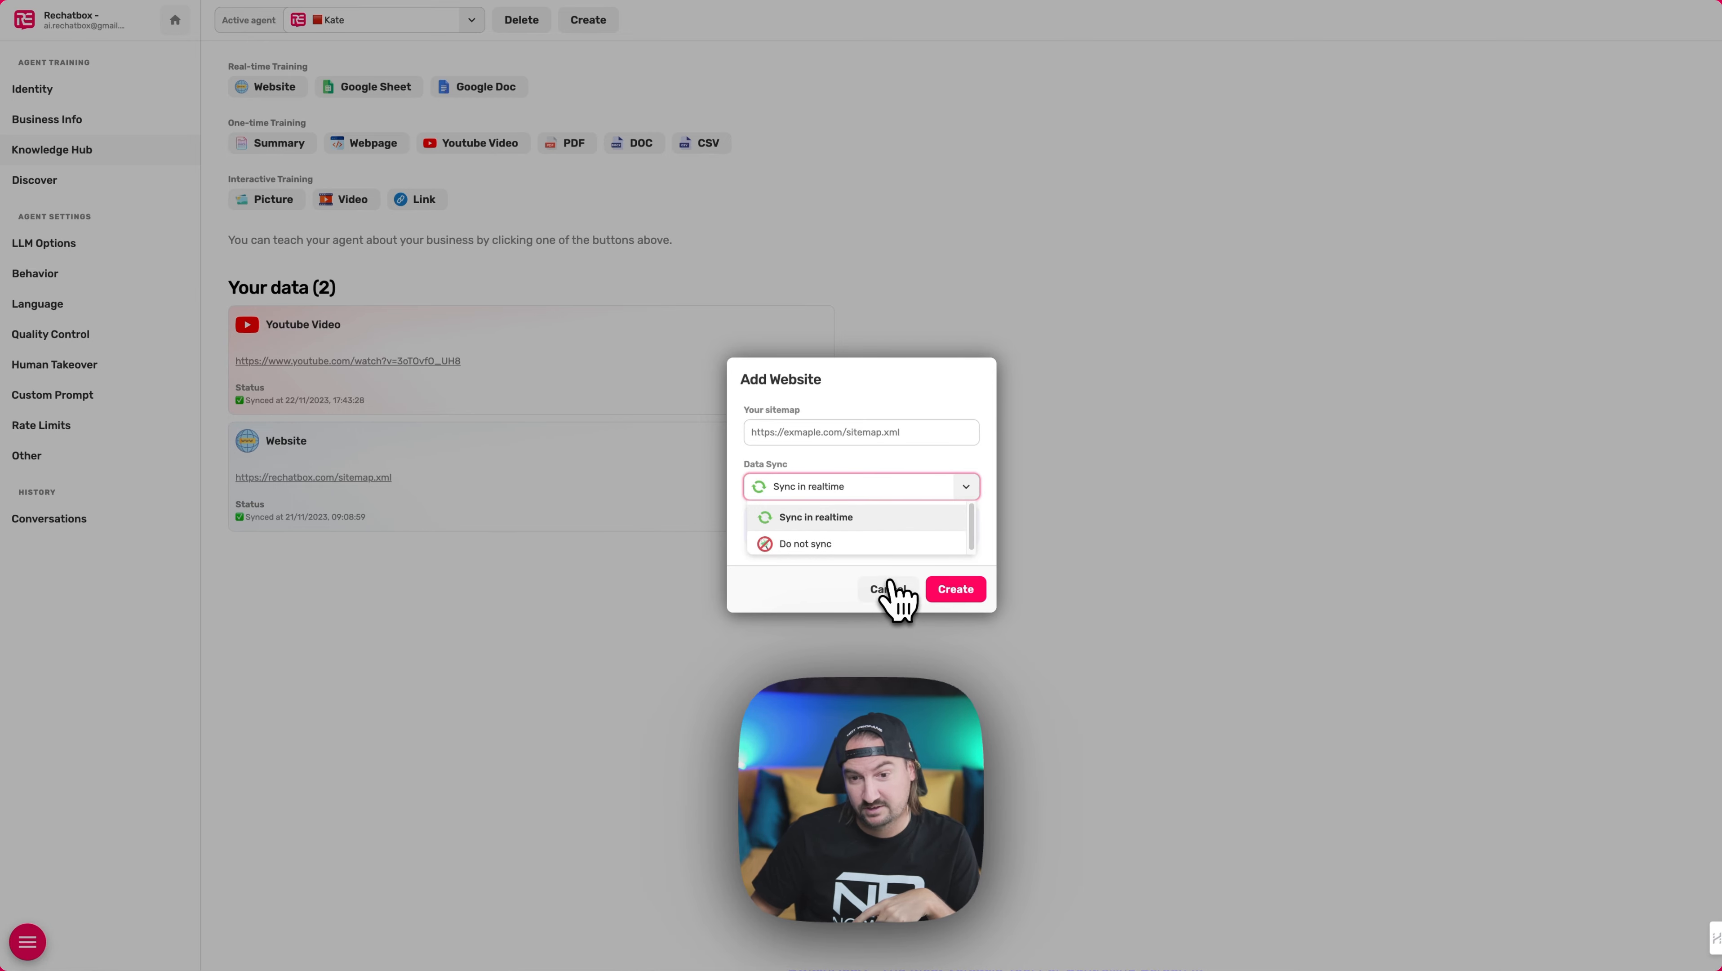
{"action": "left_click", "coordinate": [888, 588]}
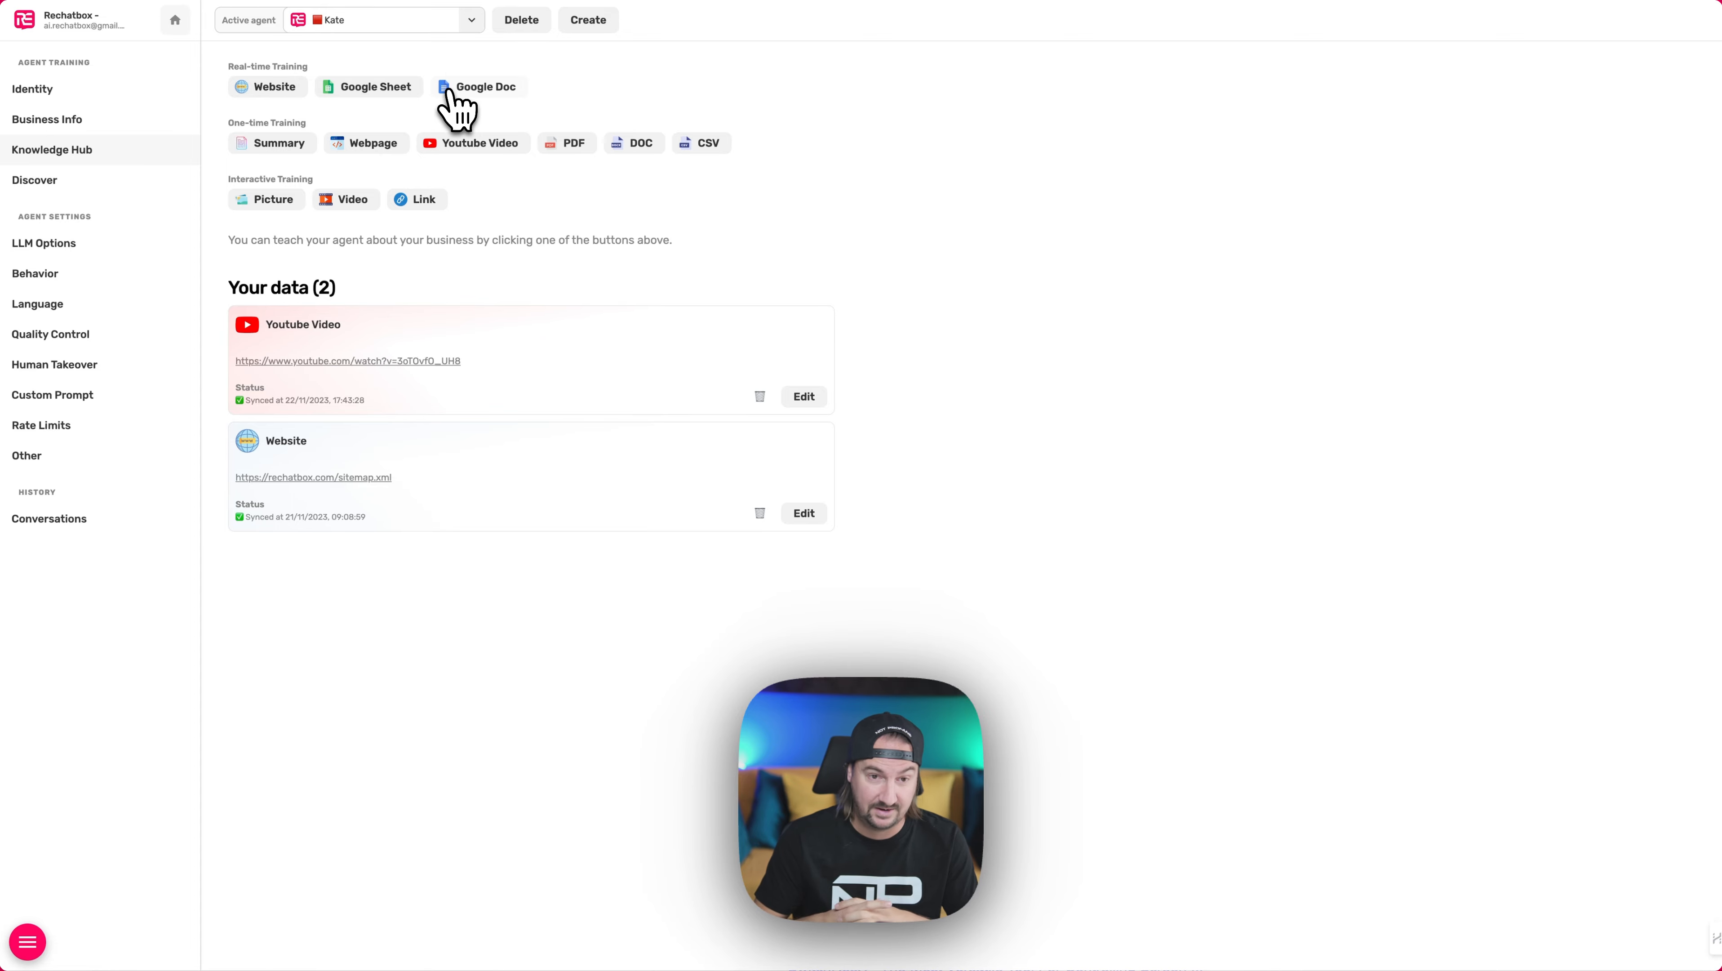
- Add a one-time training summary reading "We sell different plans!" to the agent's knowledge and delete that dataset again
{"action": "left_click", "coordinate": [268, 143]}
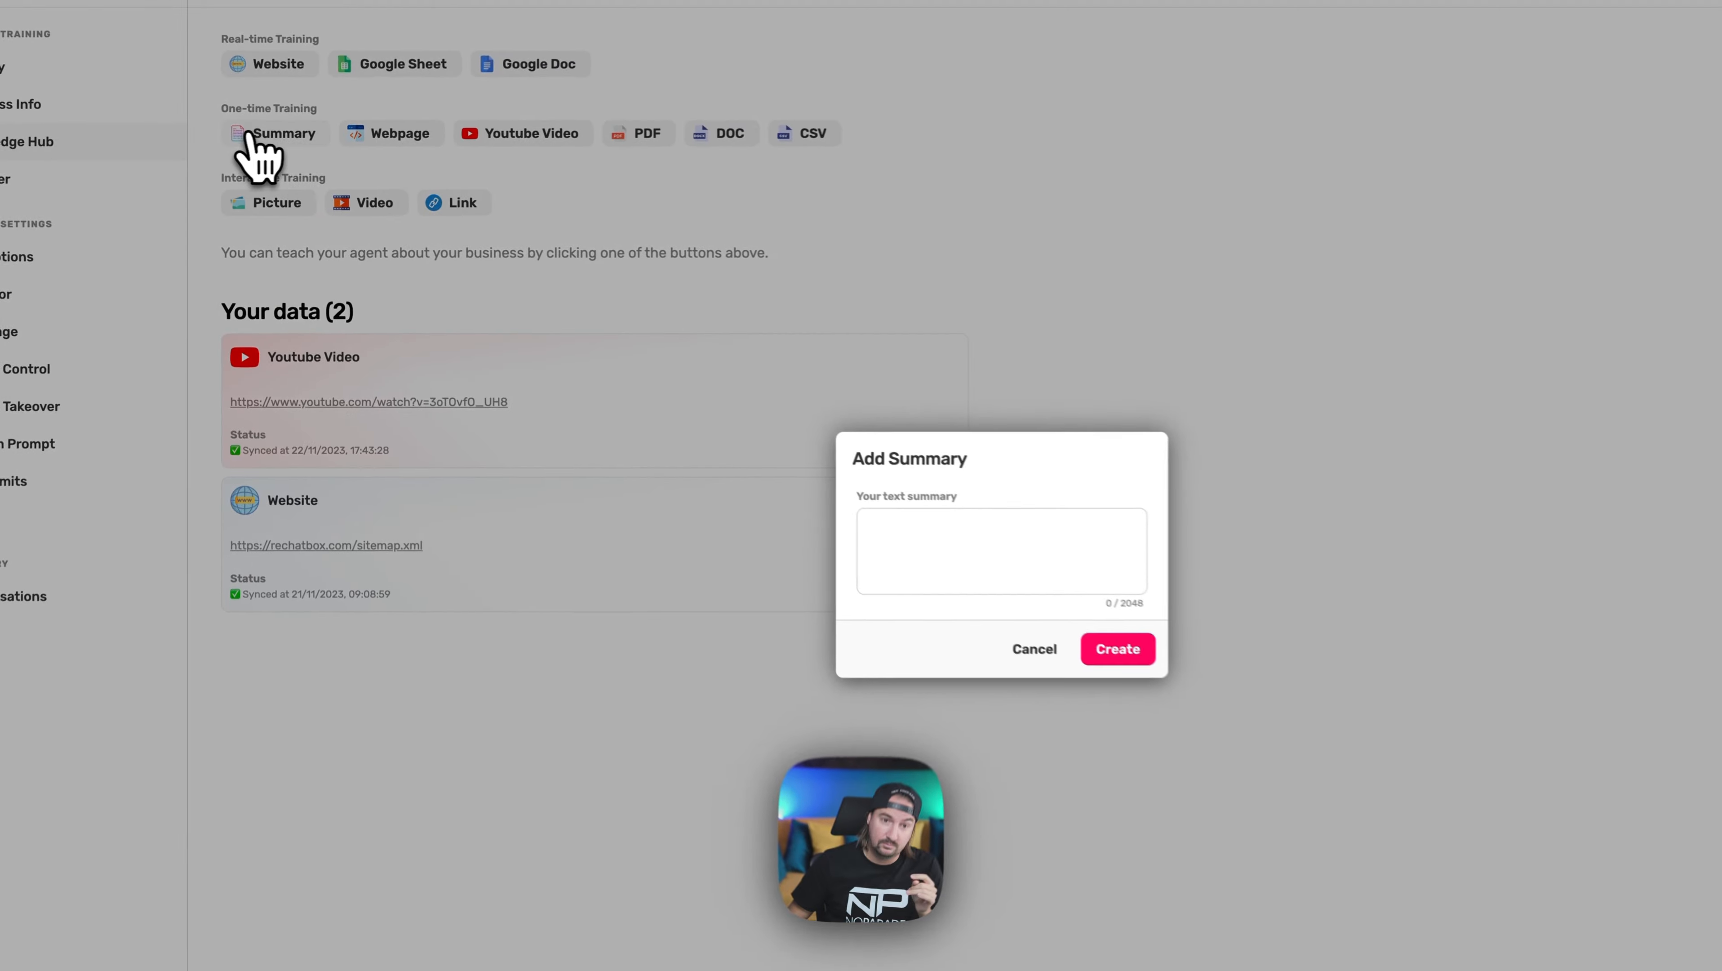
{"action": "left_click", "coordinate": [959, 552]}
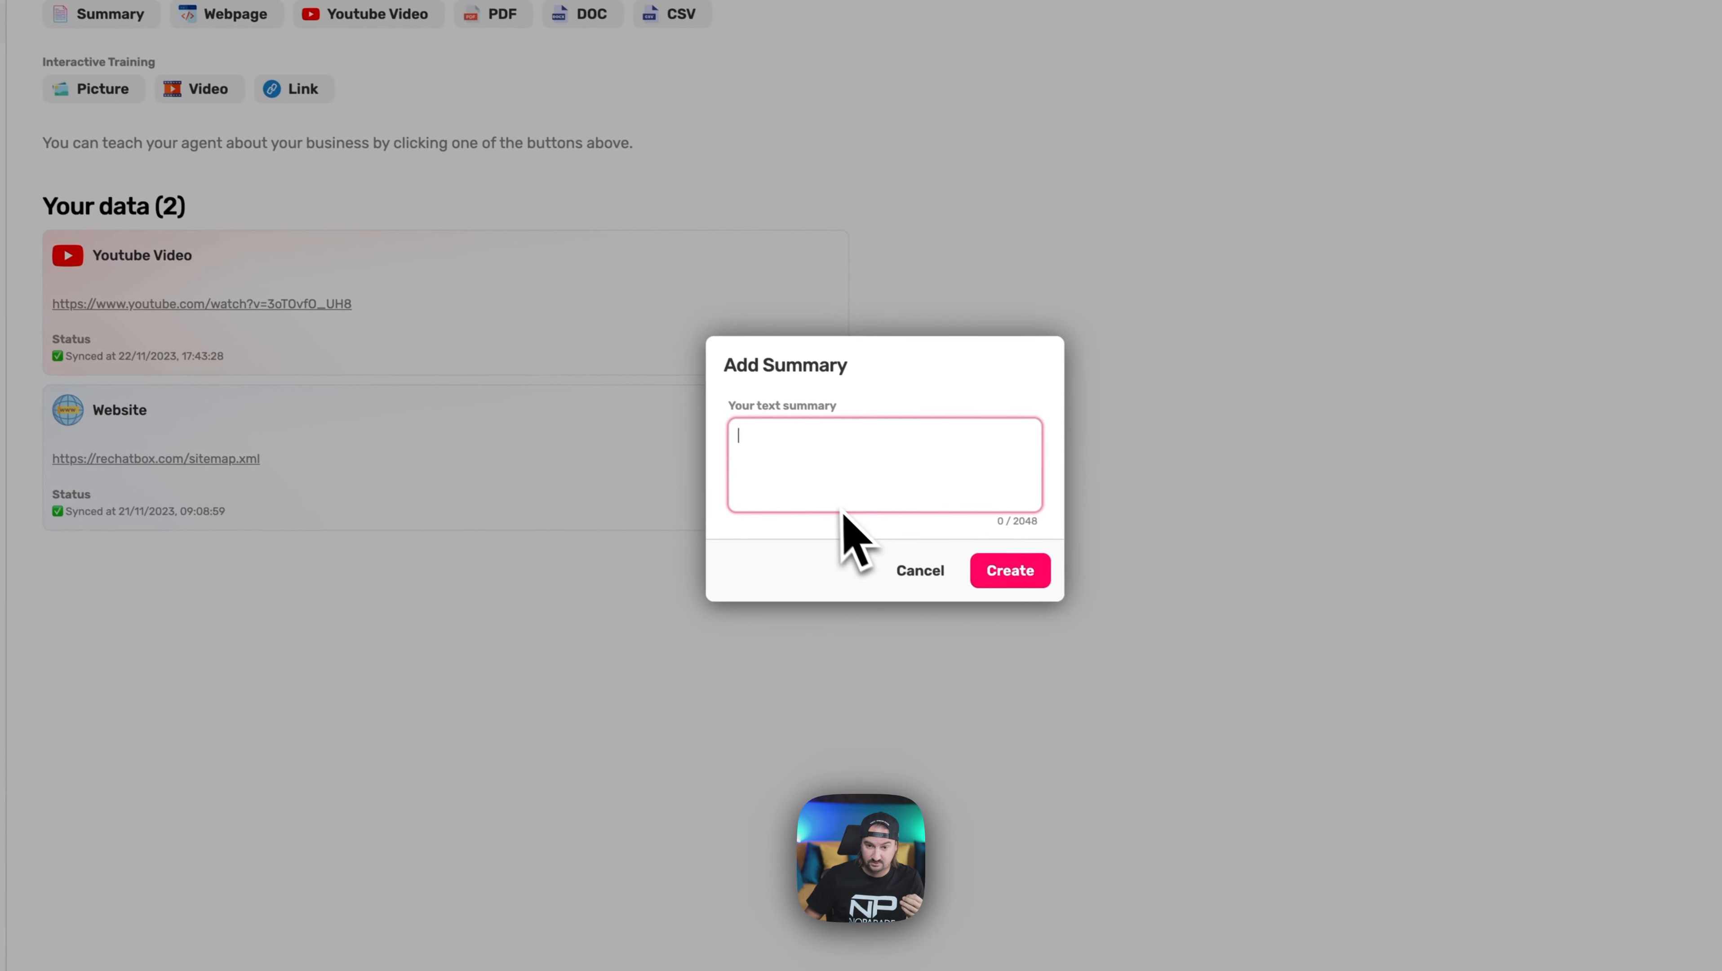
{"action": "type", "text": "We sell "}
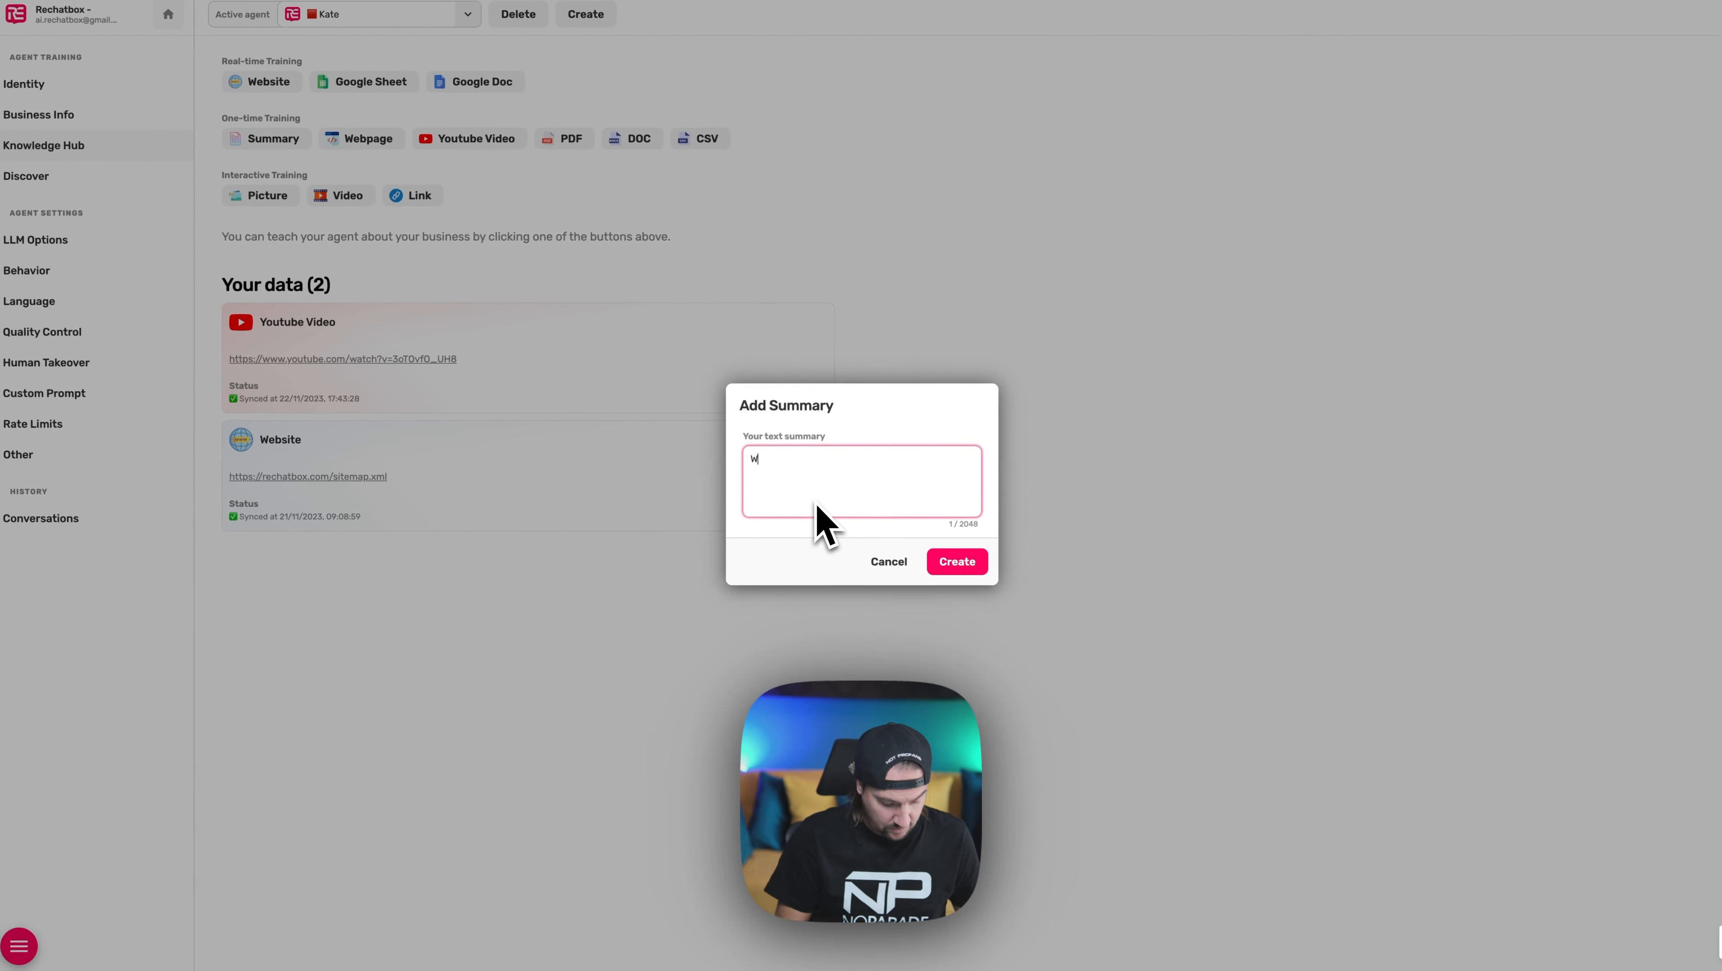
{"action": "type", "text": "different plans!"}
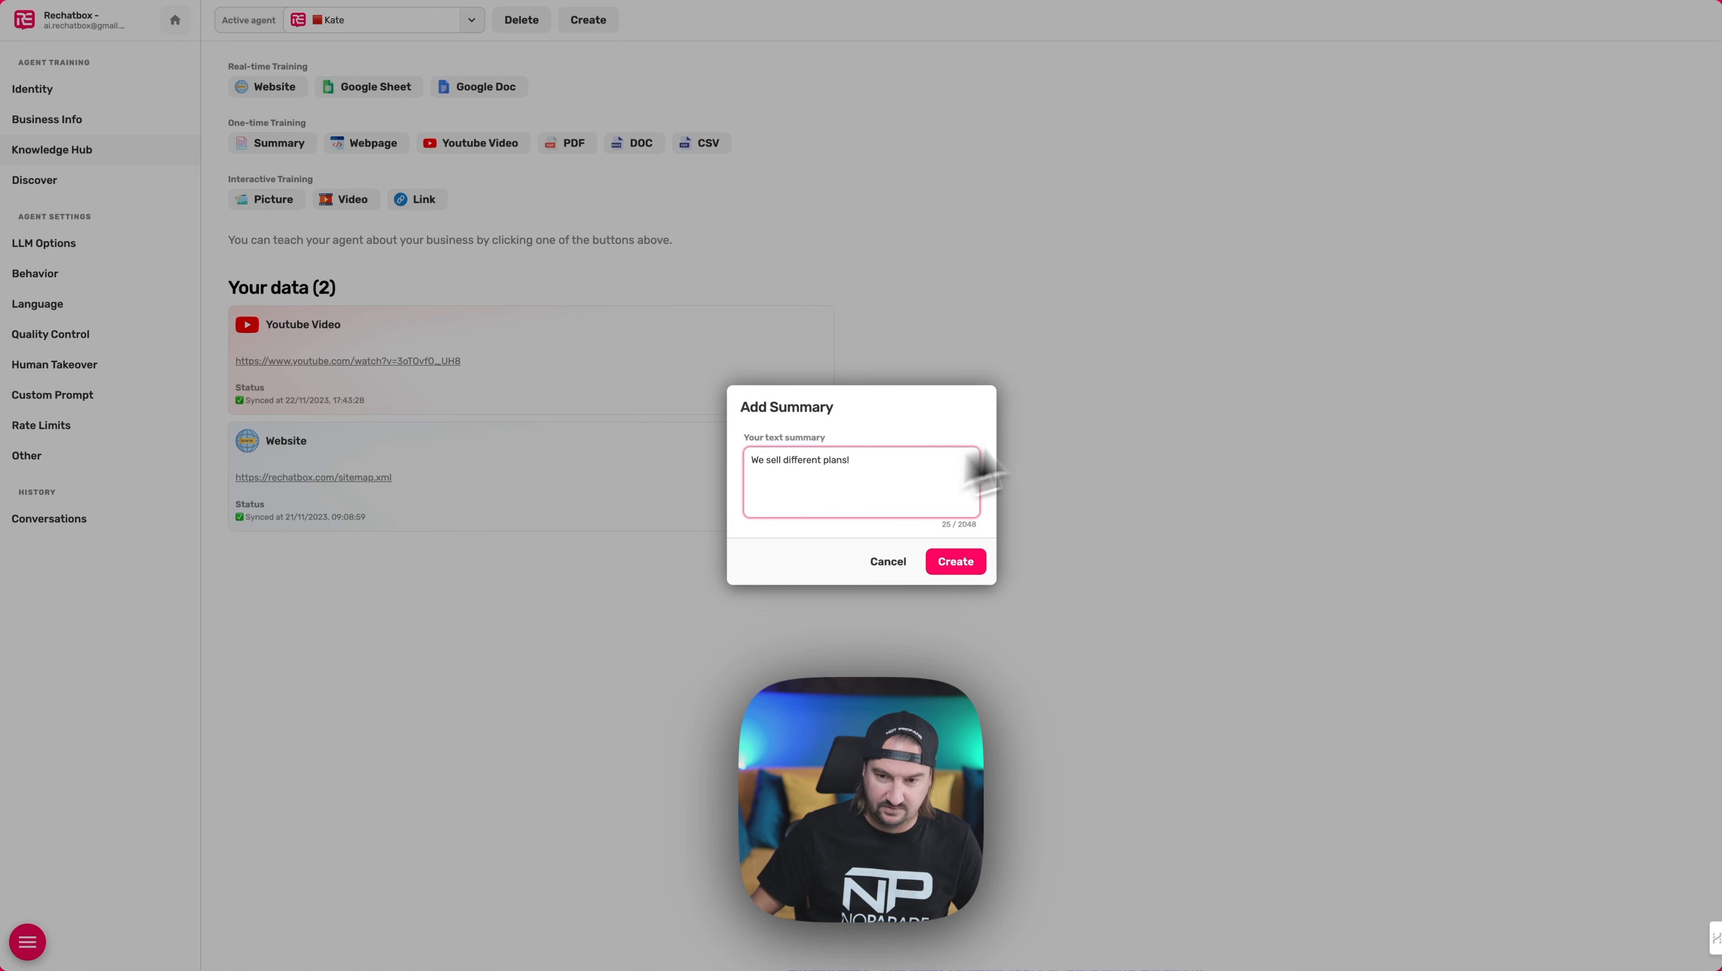
{"action": "left_click", "coordinate": [955, 561]}
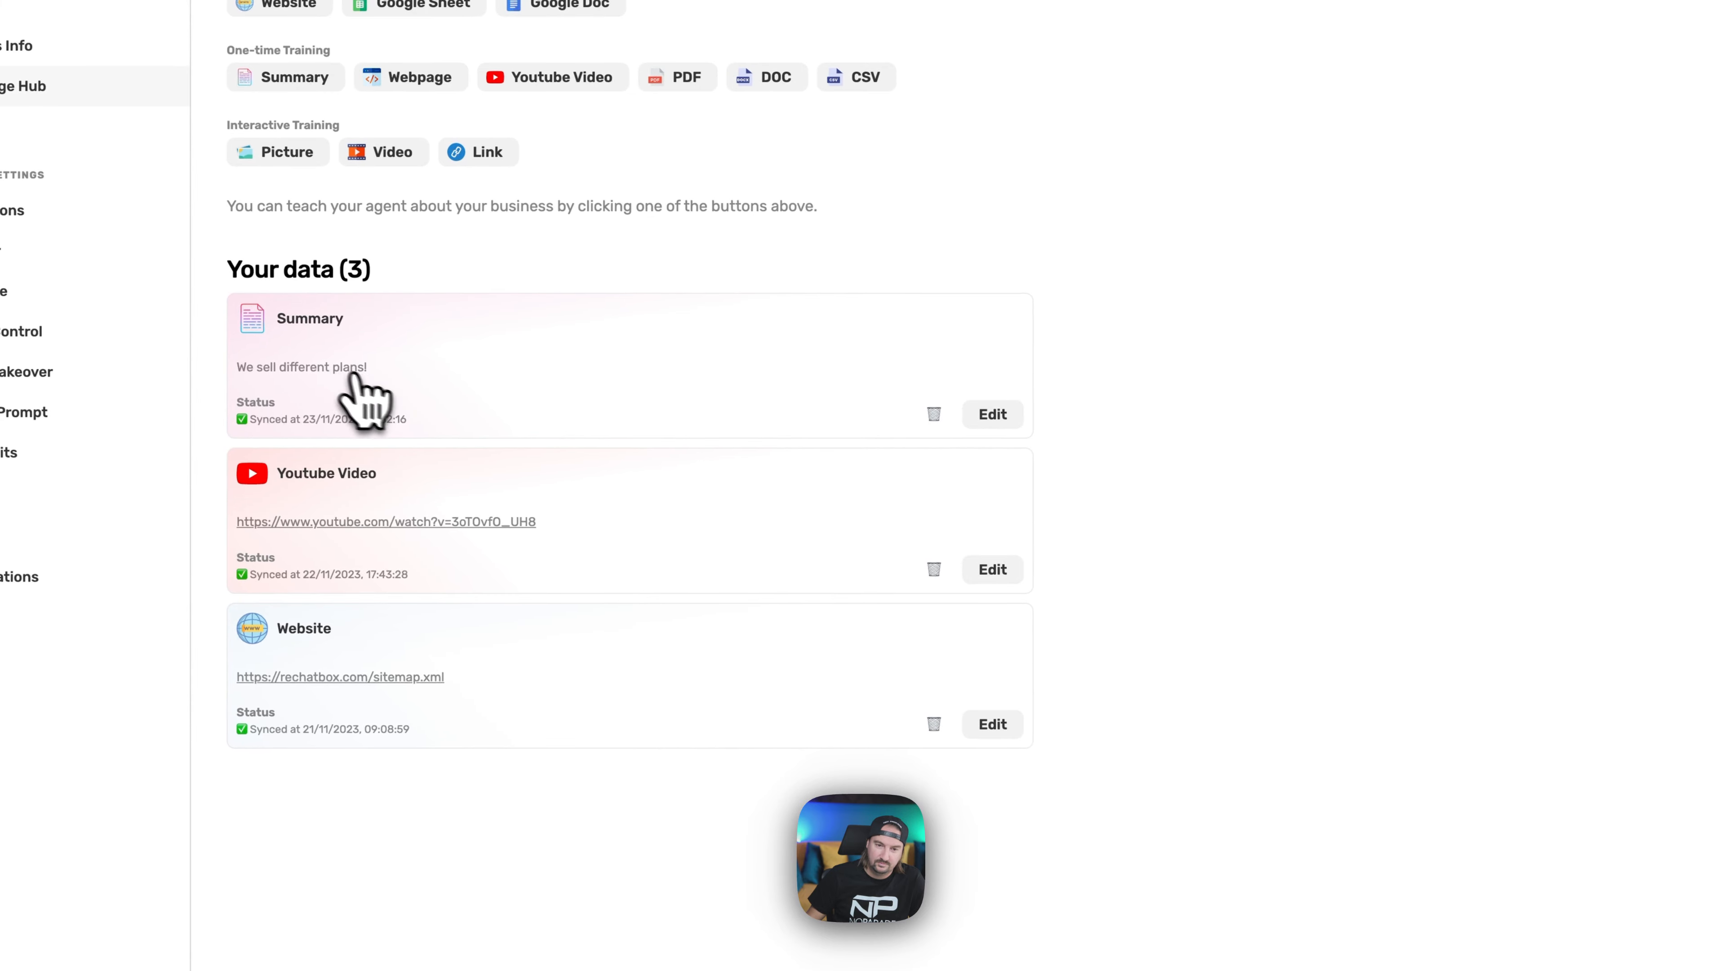
{"action": "left_click", "coordinate": [949, 416]}
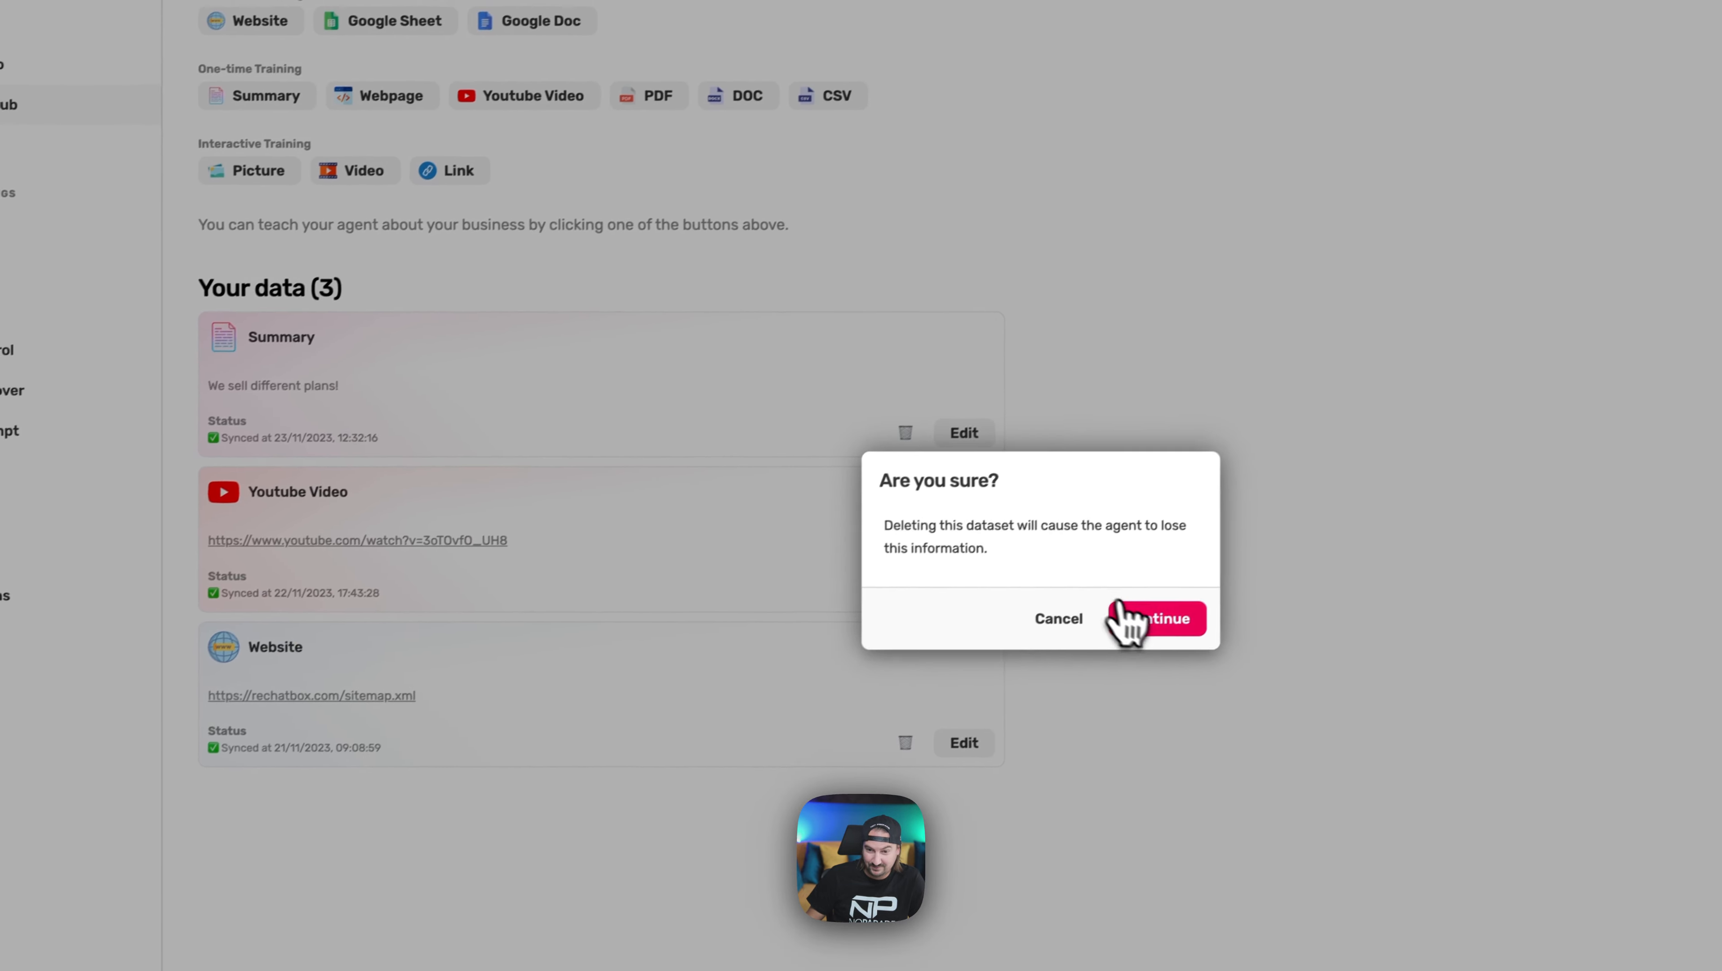
{"action": "left_click", "coordinate": [1152, 588]}
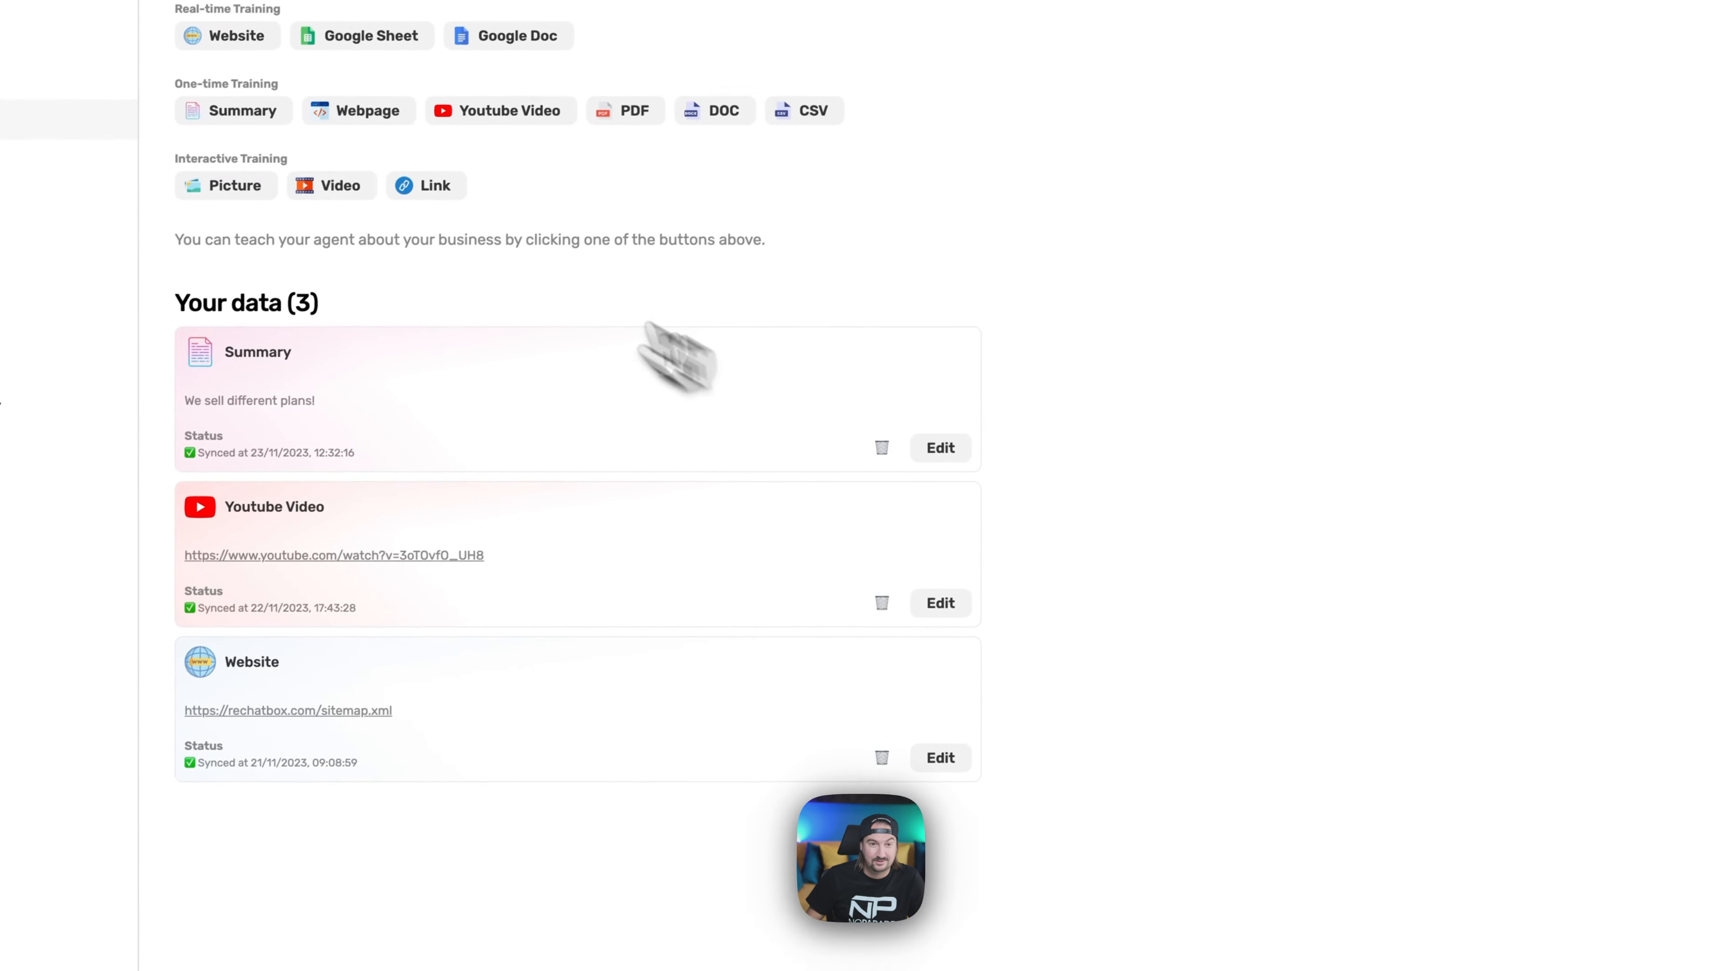
- Inspect the one-time training forms for adding a webpage and a YouTube video, cancelling each
{"action": "left_click", "coordinate": [372, 123]}
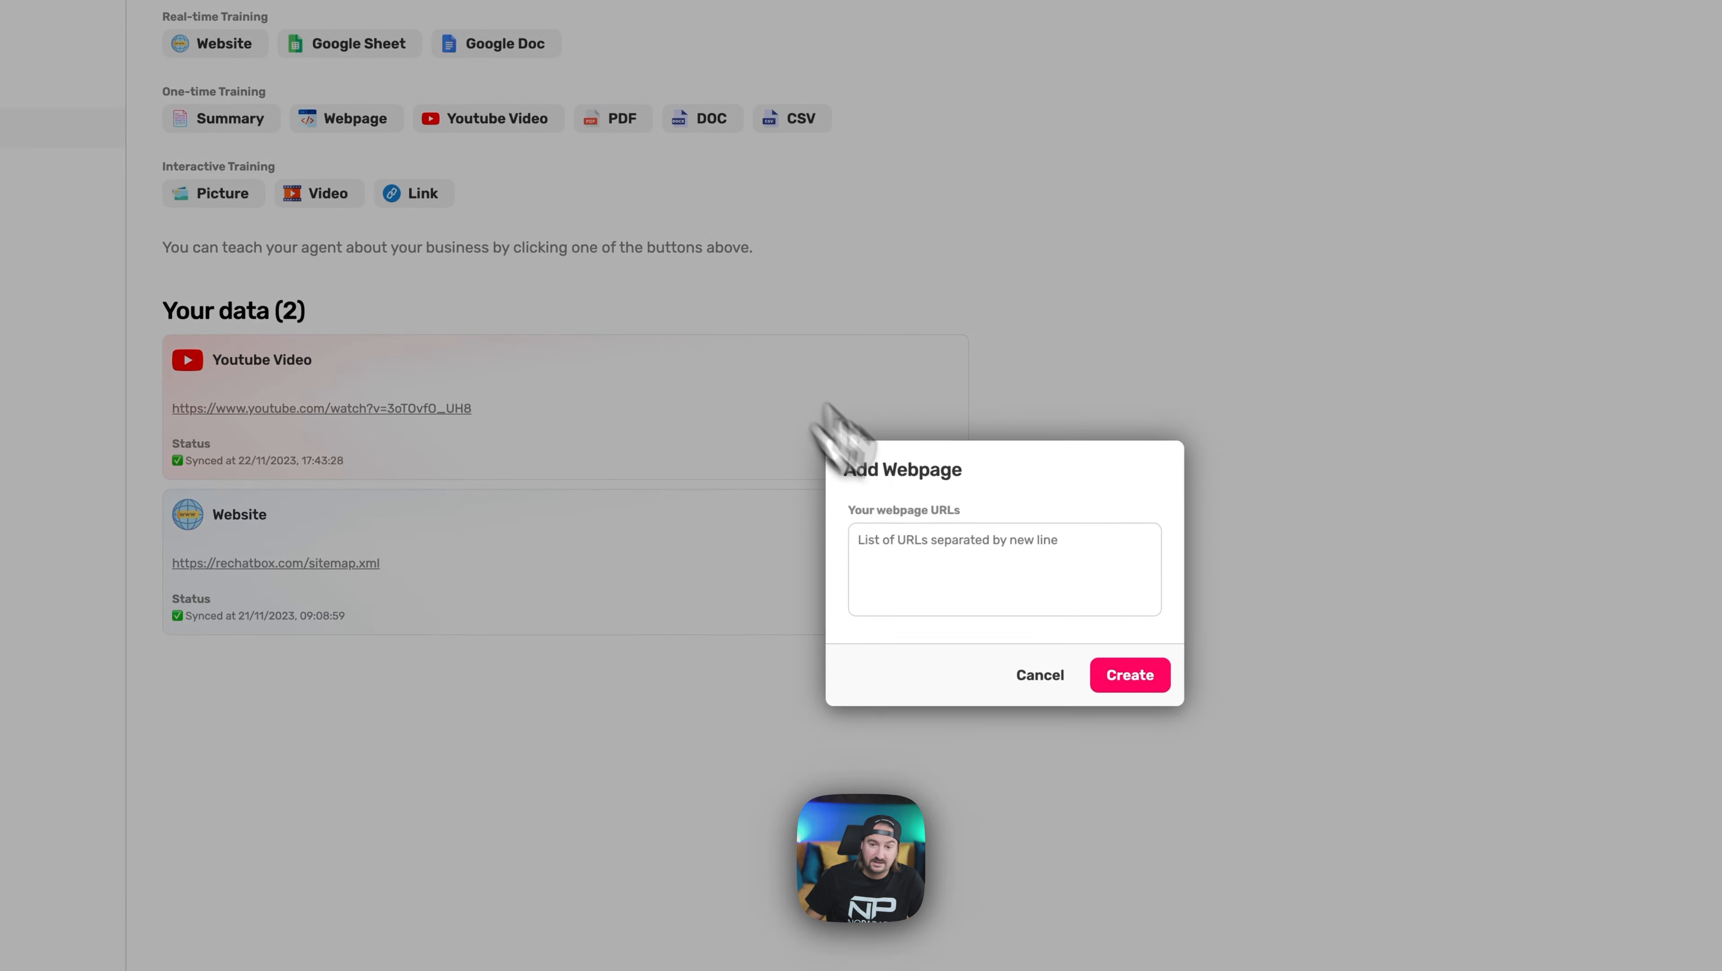
{"action": "left_click", "coordinate": [1033, 675]}
{"action": "left_click", "coordinate": [541, 133]}
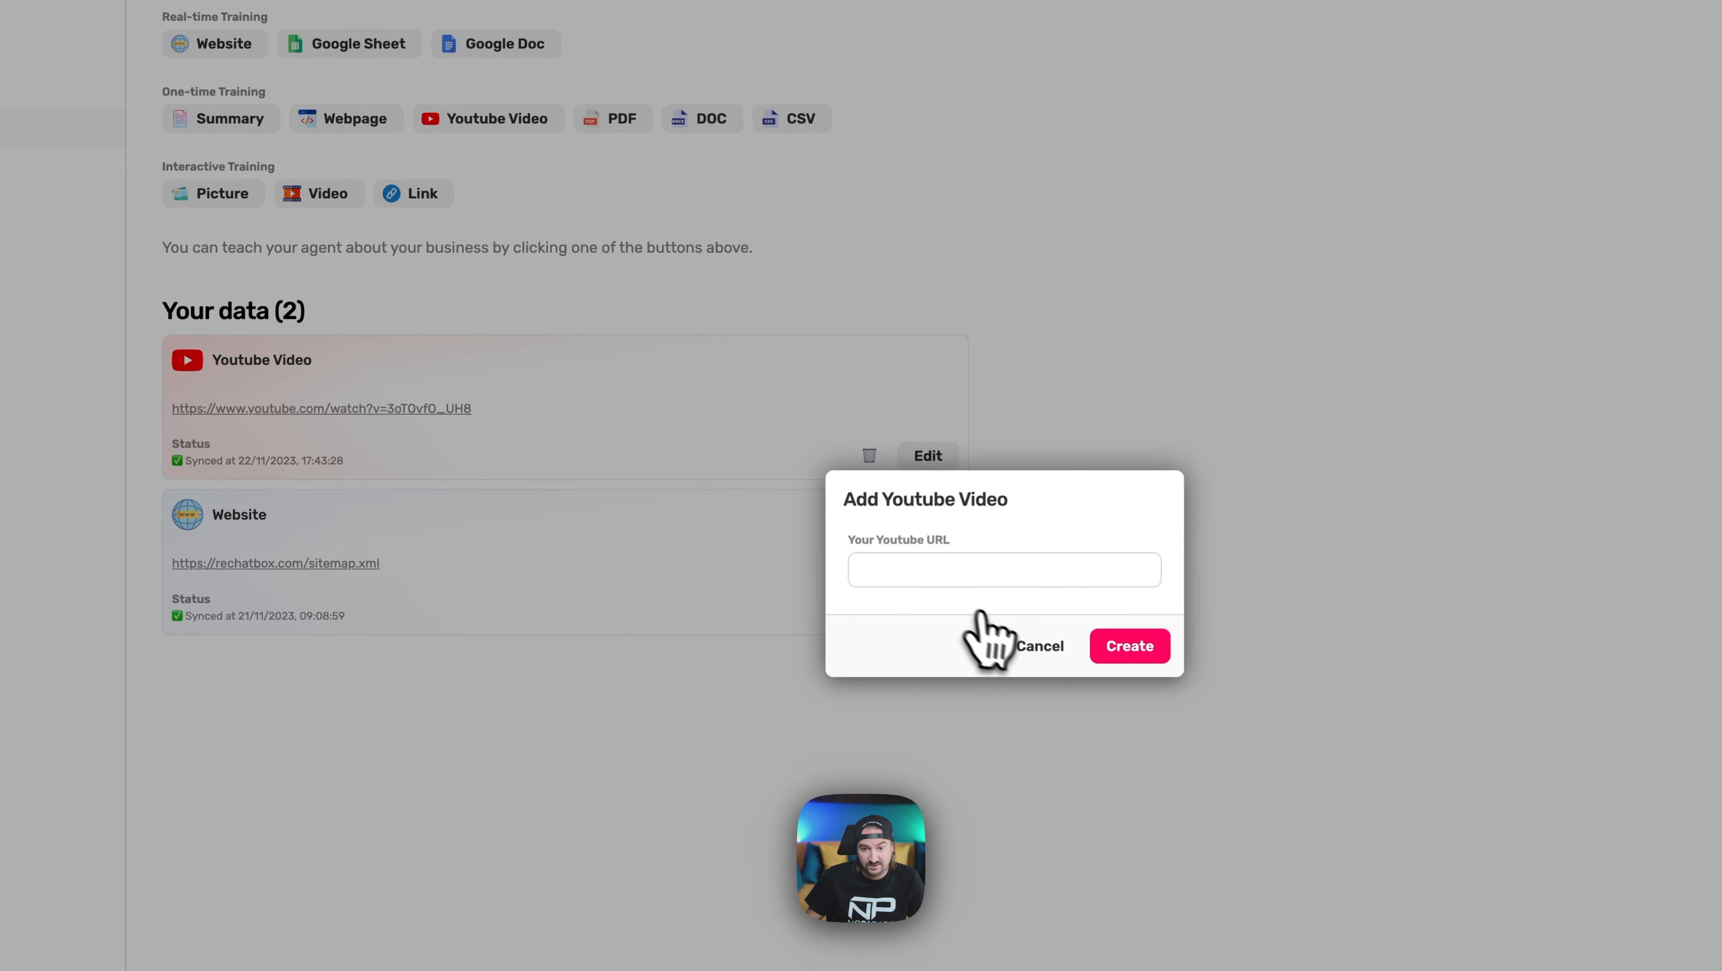
{"action": "left_click", "coordinate": [1023, 646]}
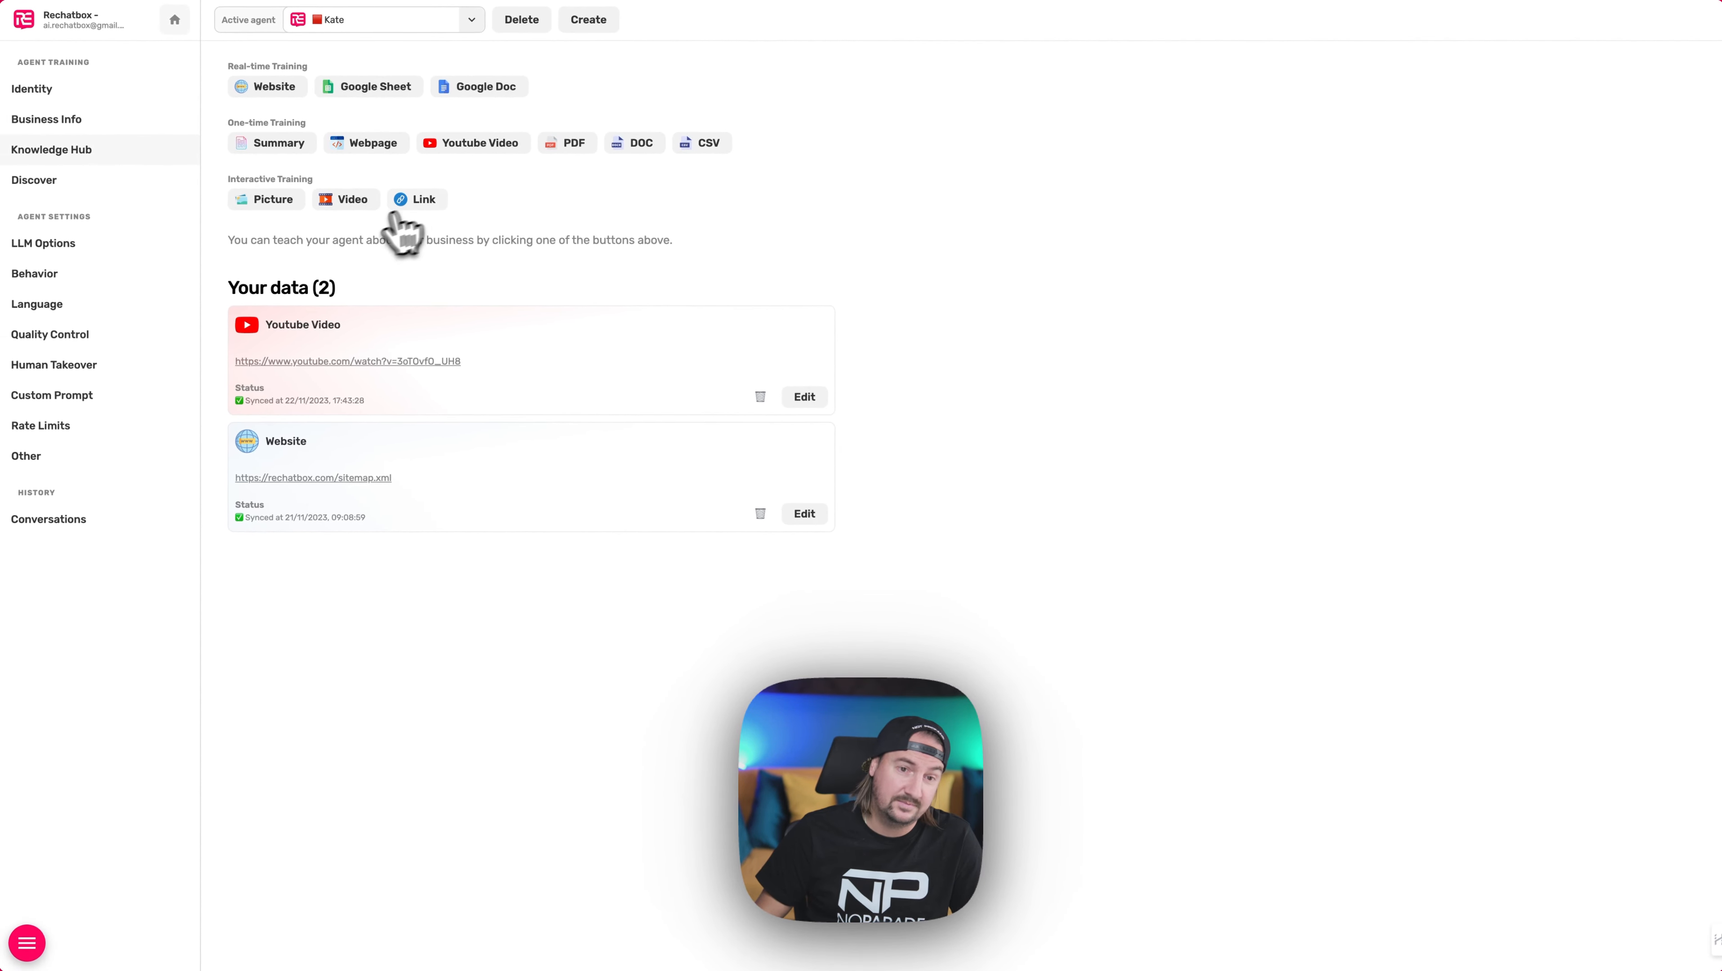
- Inspect the interactive training forms for adding a picture, a video and a link, cancelling each
{"action": "left_click", "coordinate": [298, 201]}
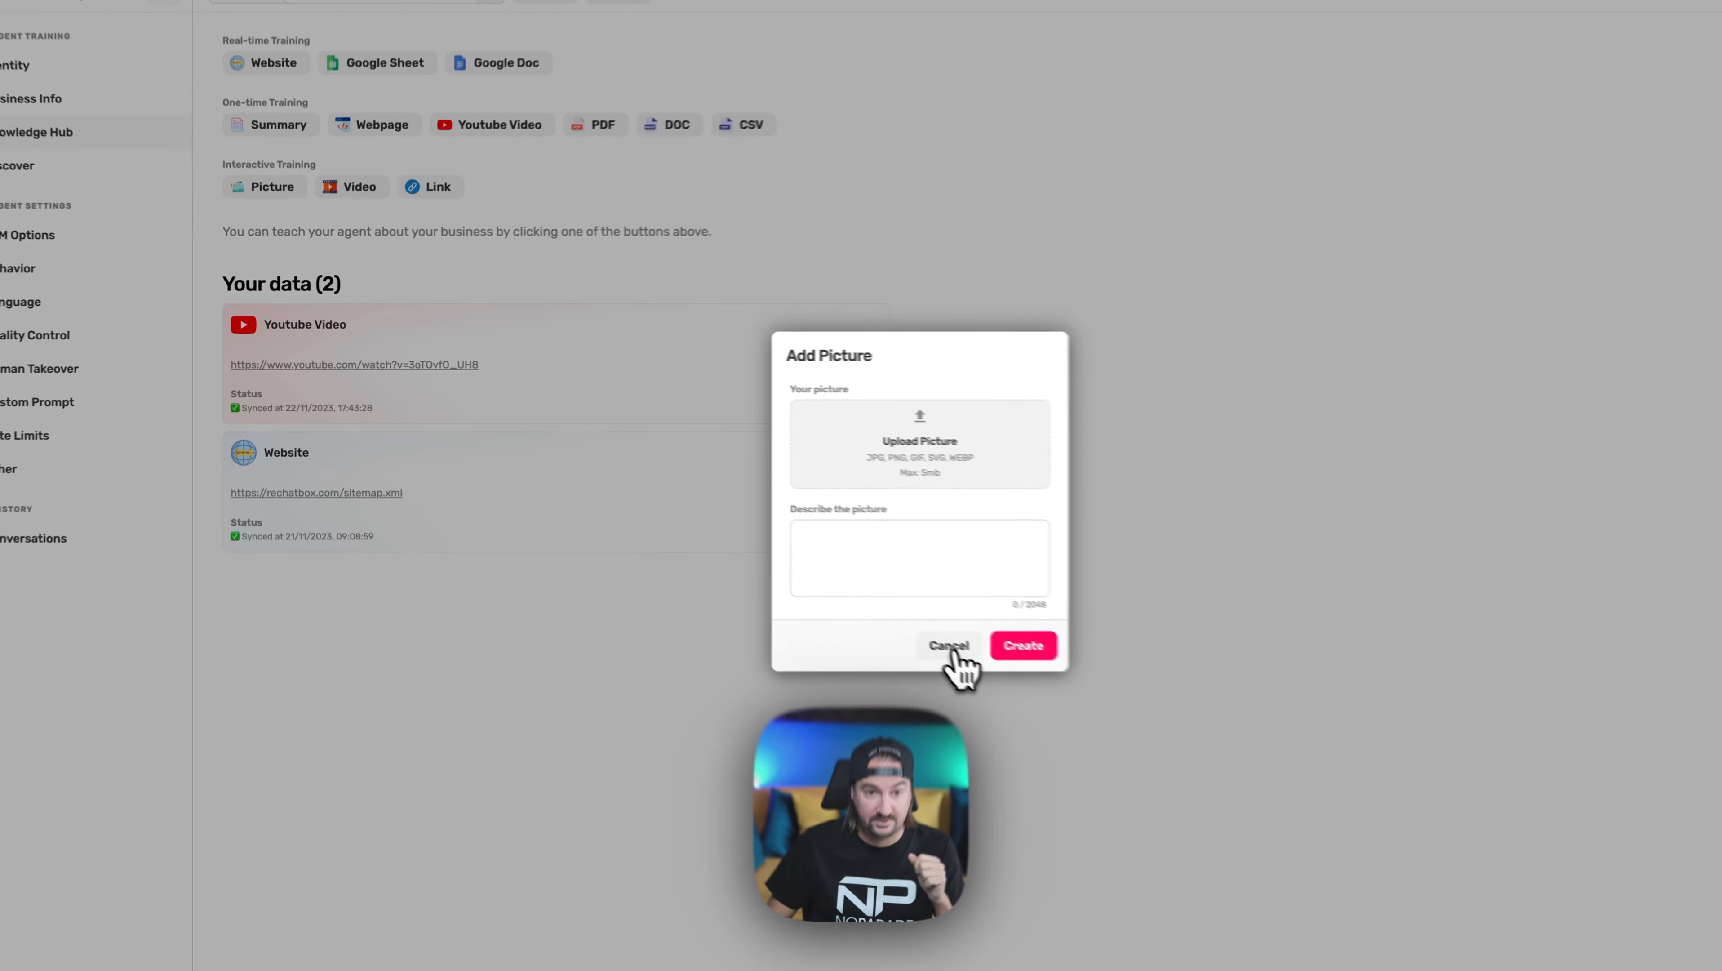
{"action": "left_click", "coordinate": [950, 646]}
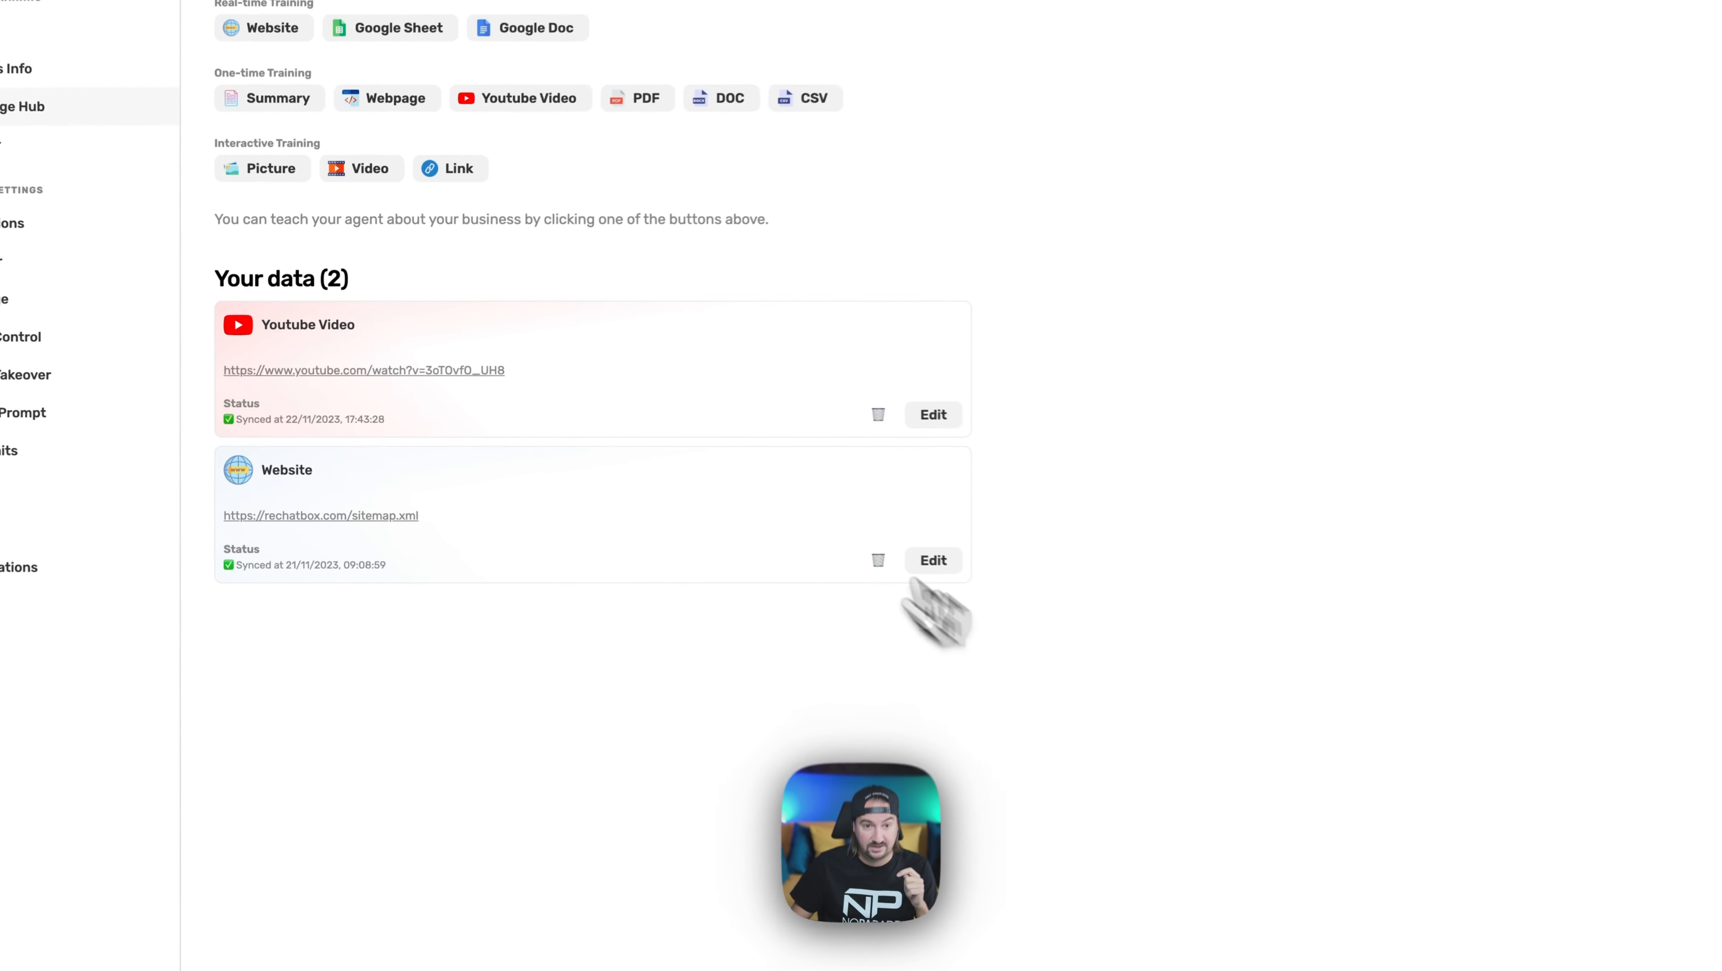
{"action": "left_click", "coordinate": [353, 186]}
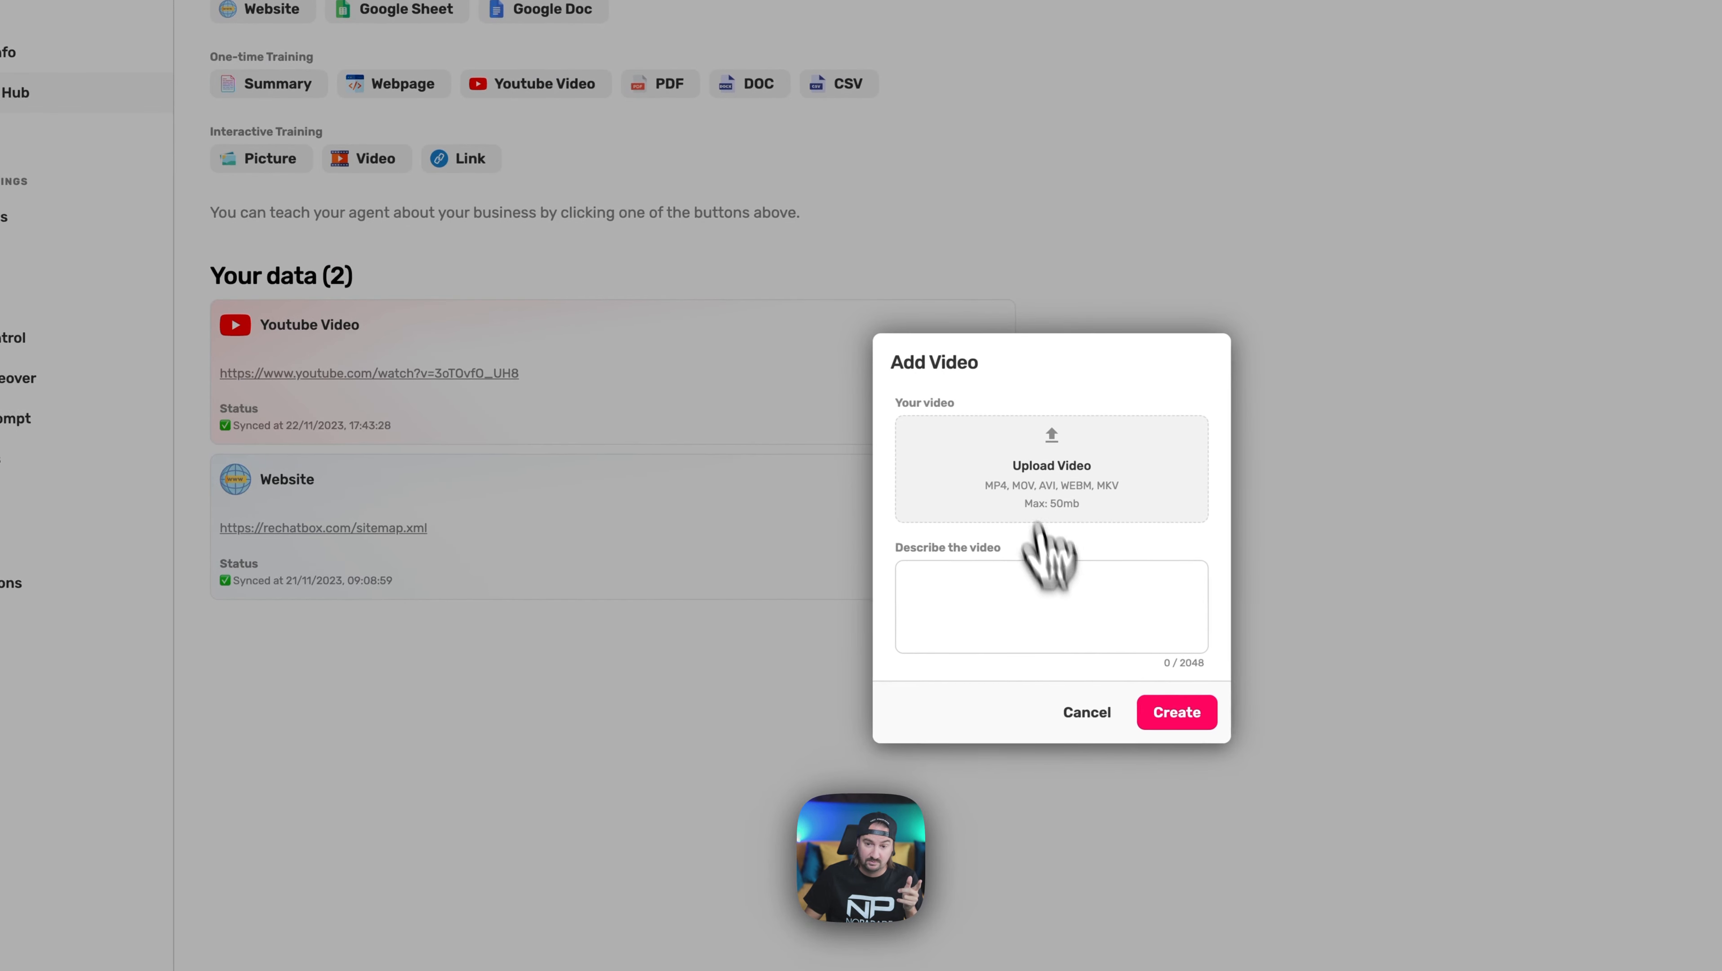
{"action": "left_click", "coordinate": [1088, 711]}
{"action": "left_click", "coordinate": [462, 160]}
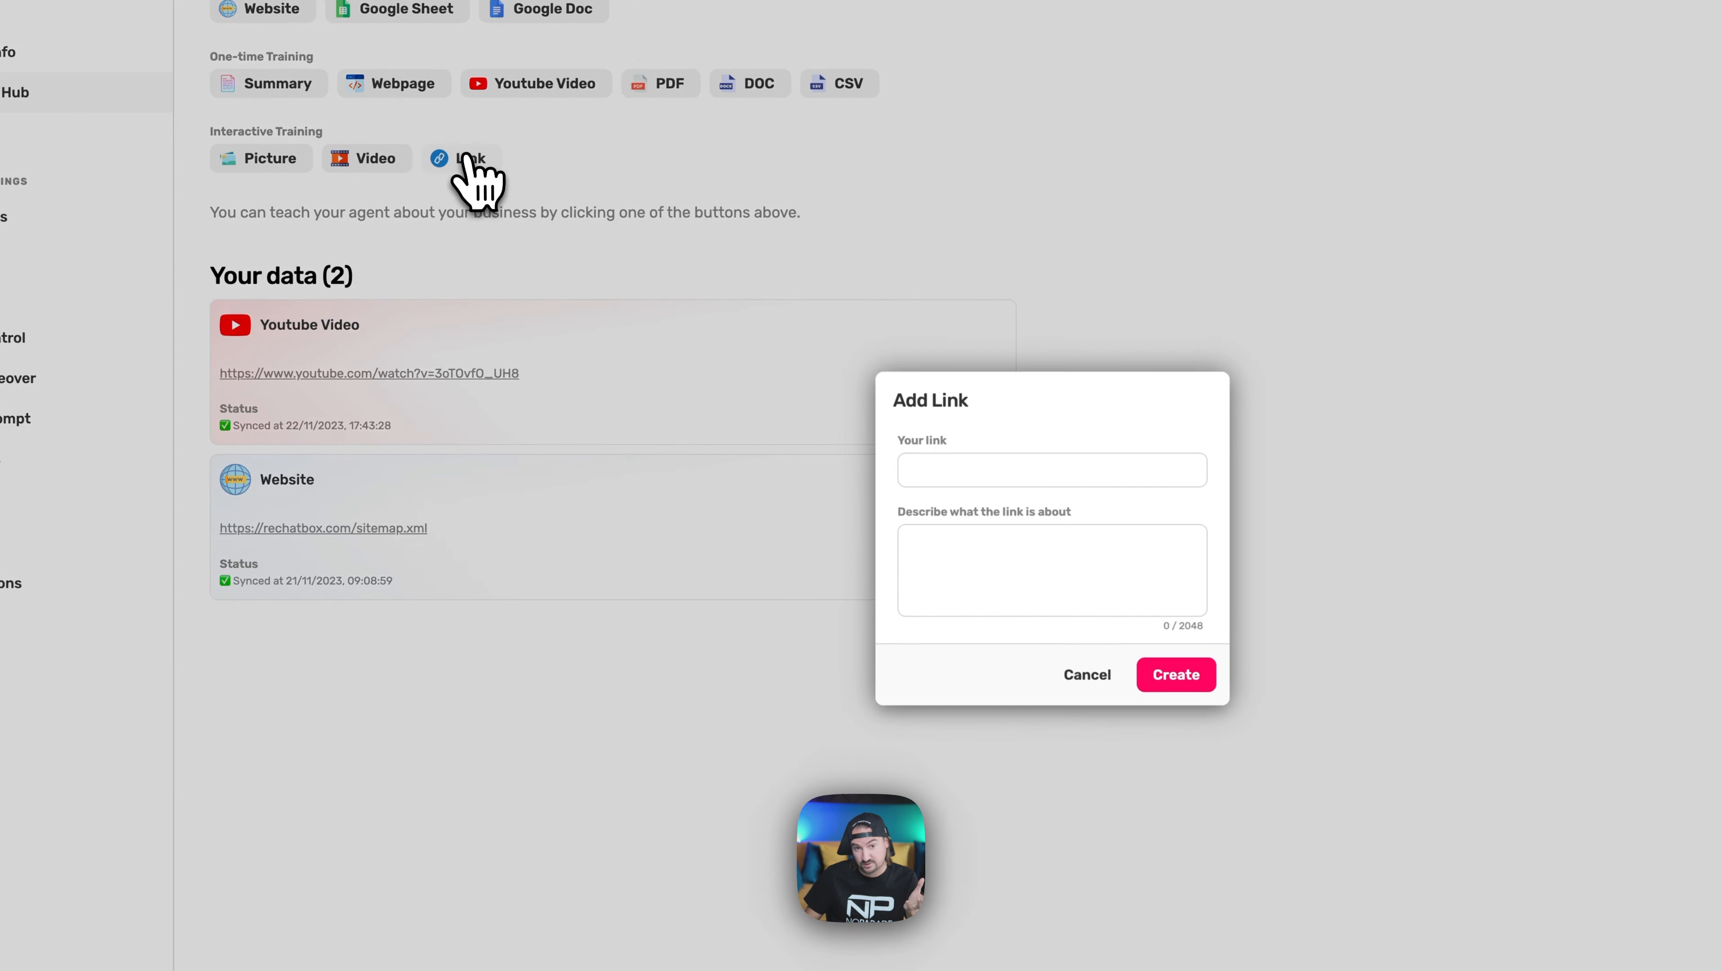
{"action": "left_click", "coordinate": [1088, 674]}
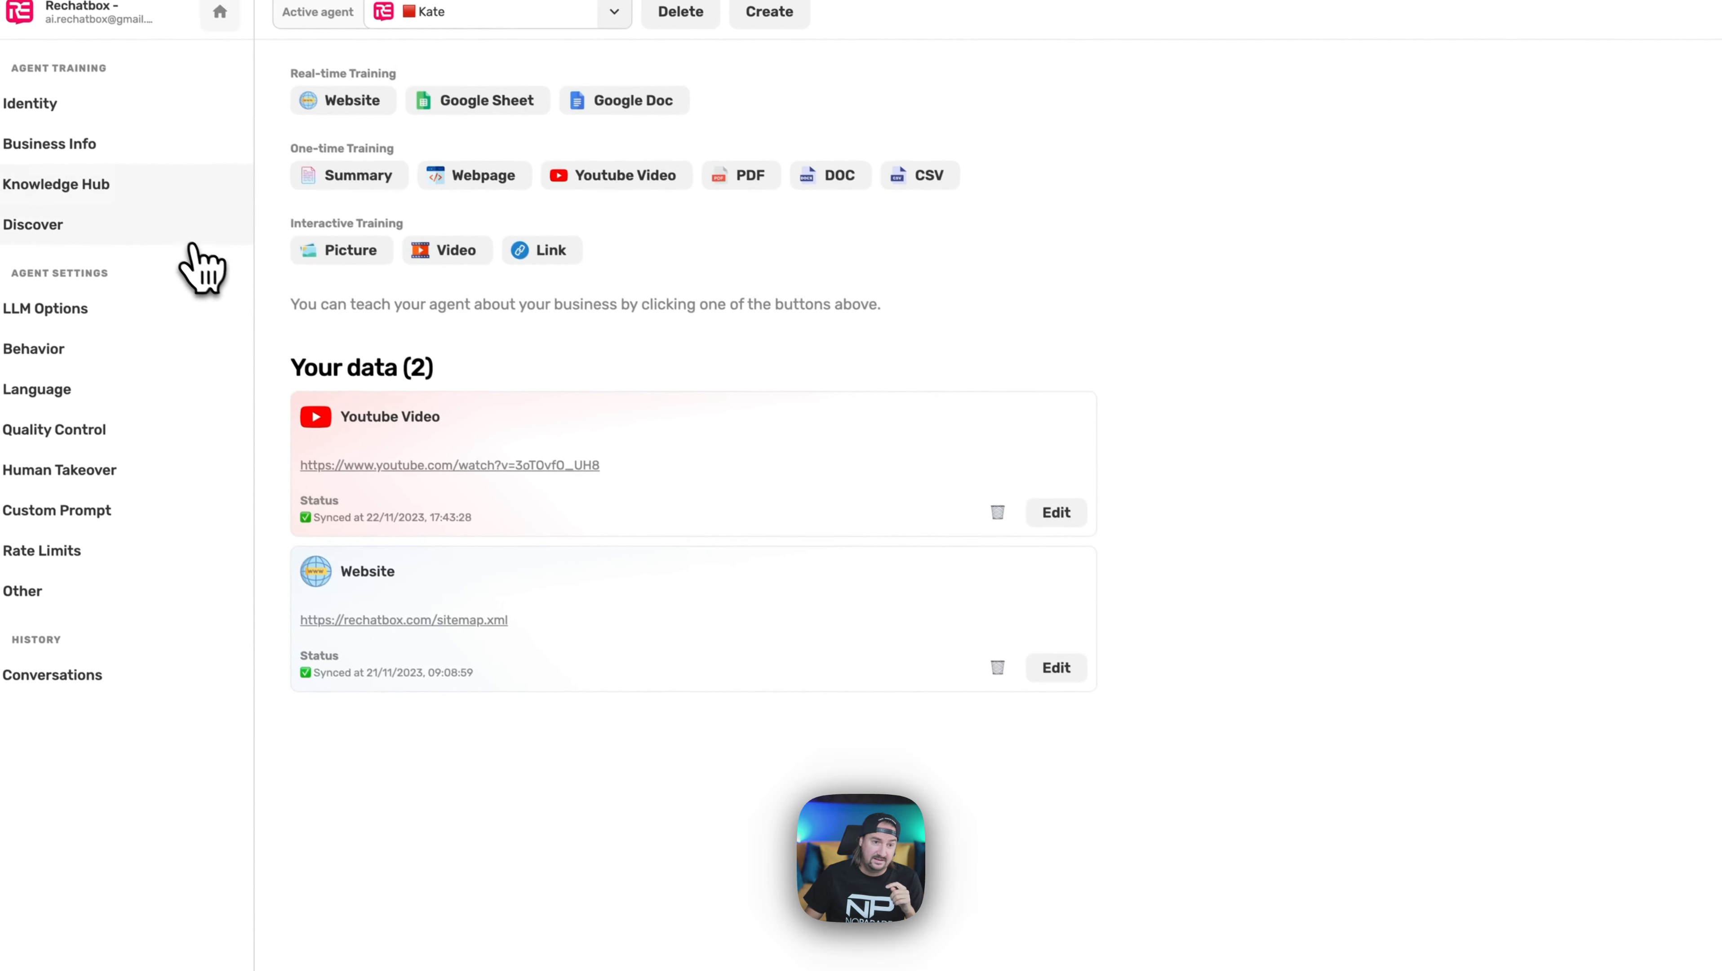
- View the agent's Discover page and examine the AI platform and model choices in the LLM options
{"action": "left_click", "coordinate": [192, 245]}
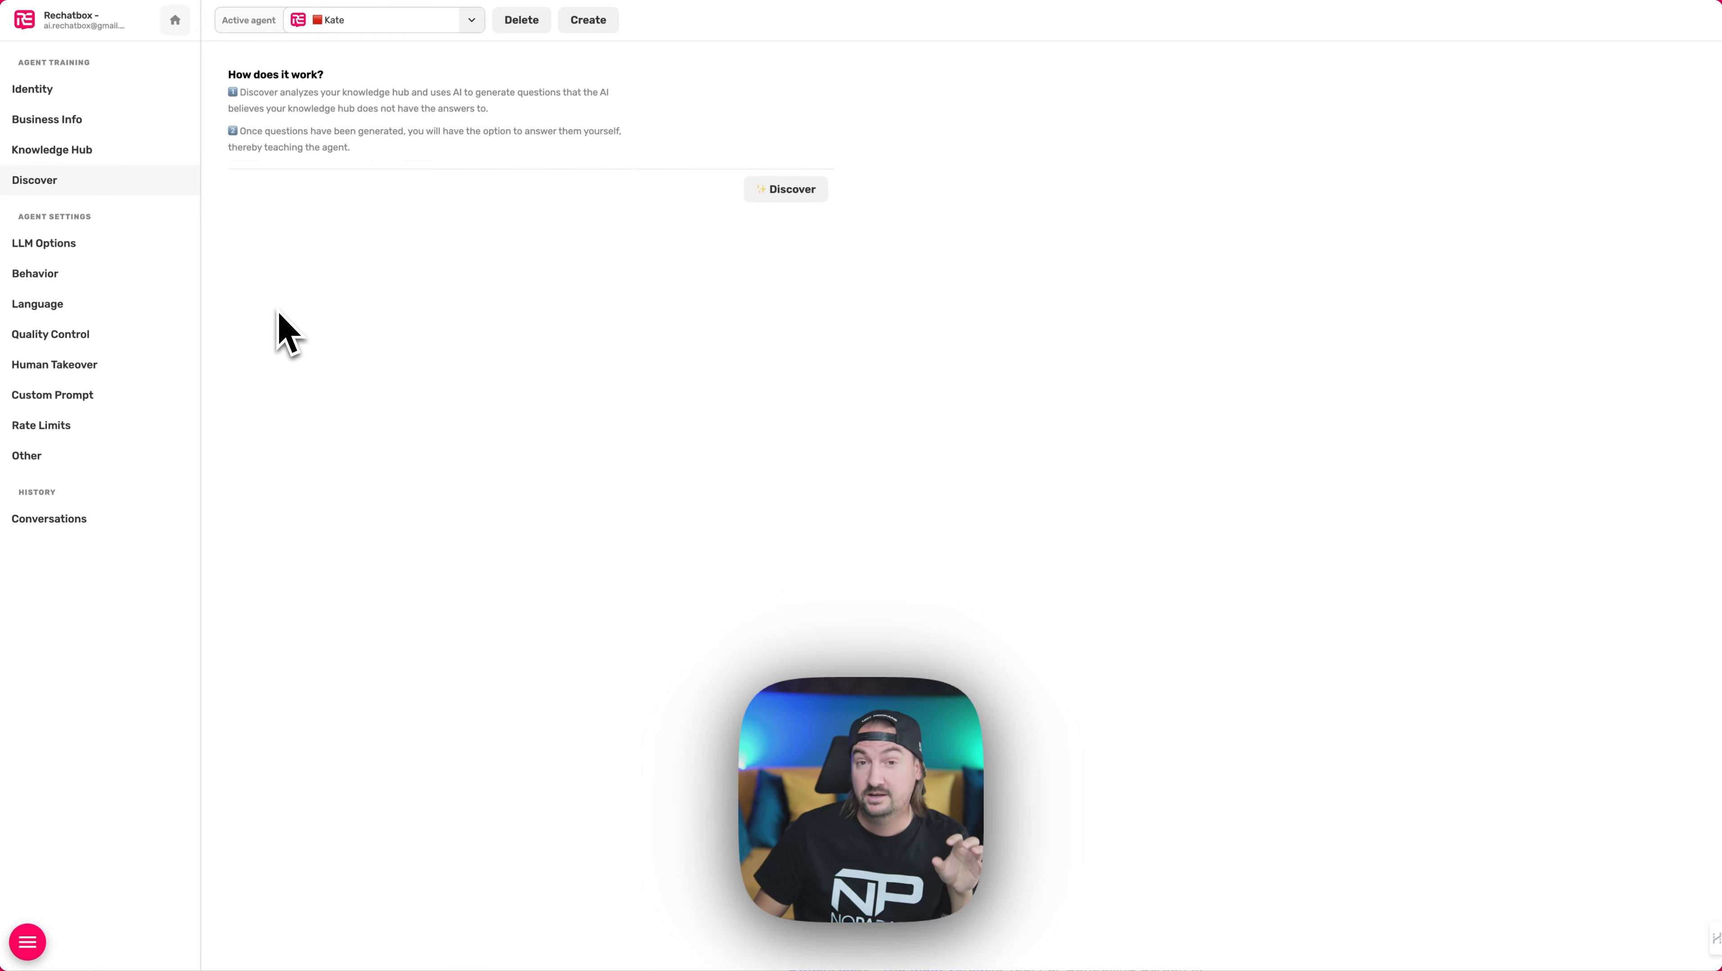
{"action": "left_click", "coordinate": [153, 242]}
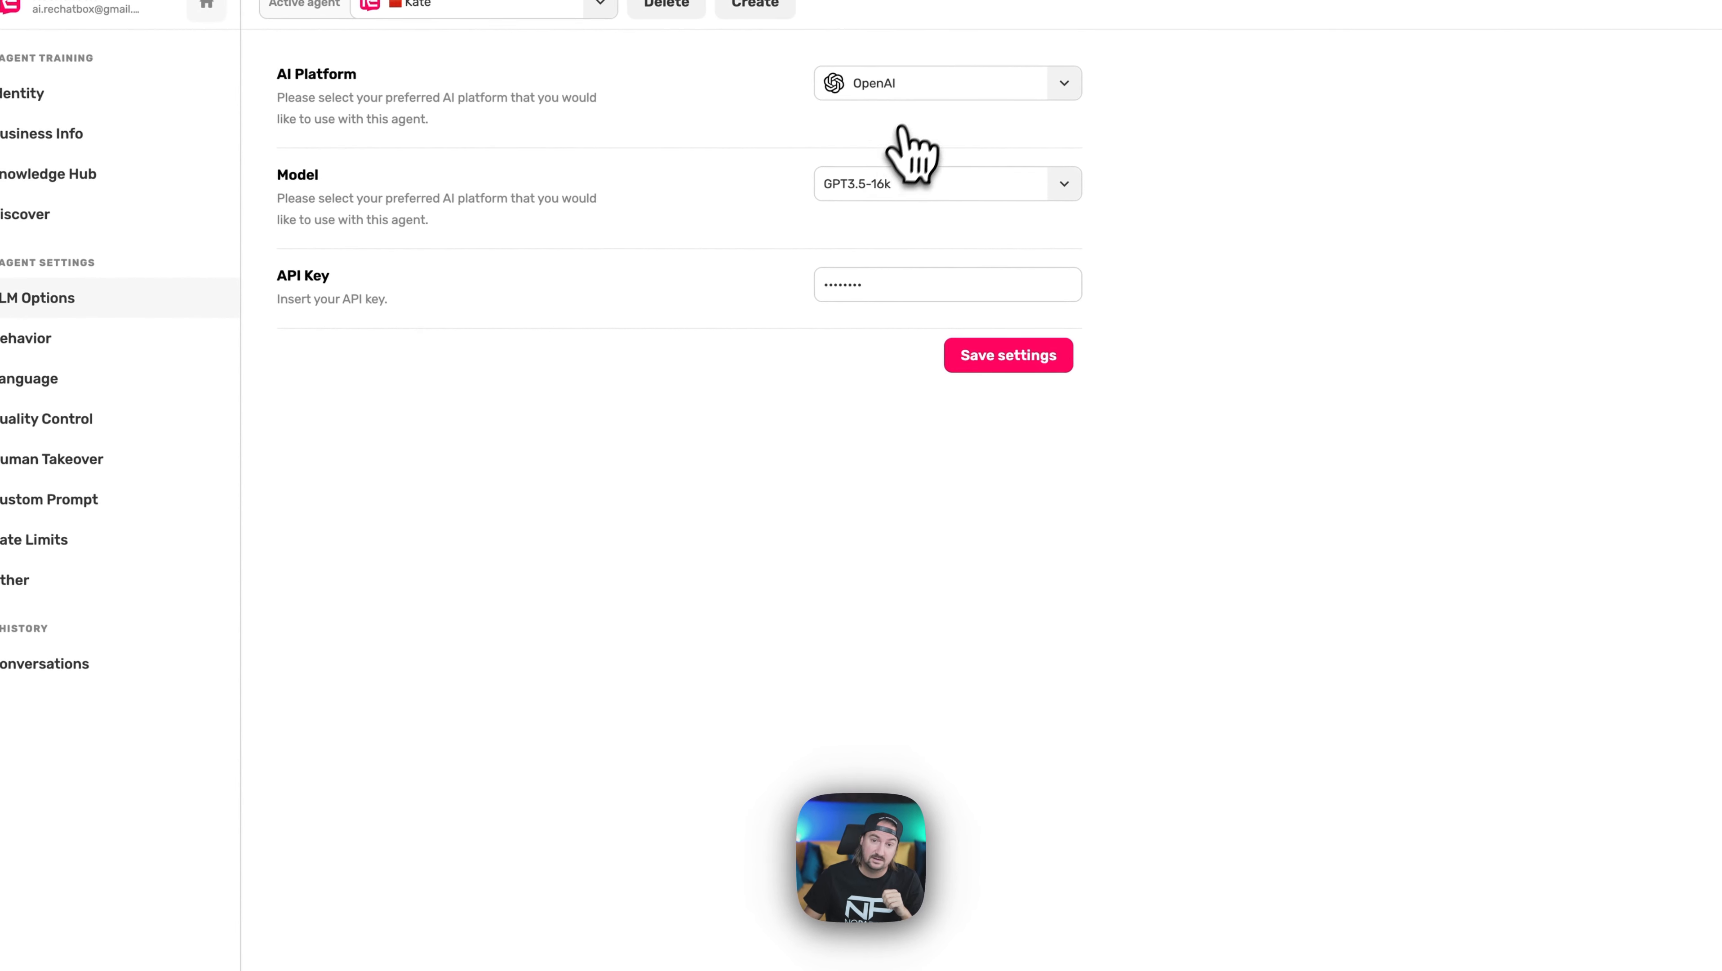
{"action": "left_click", "coordinate": [946, 89]}
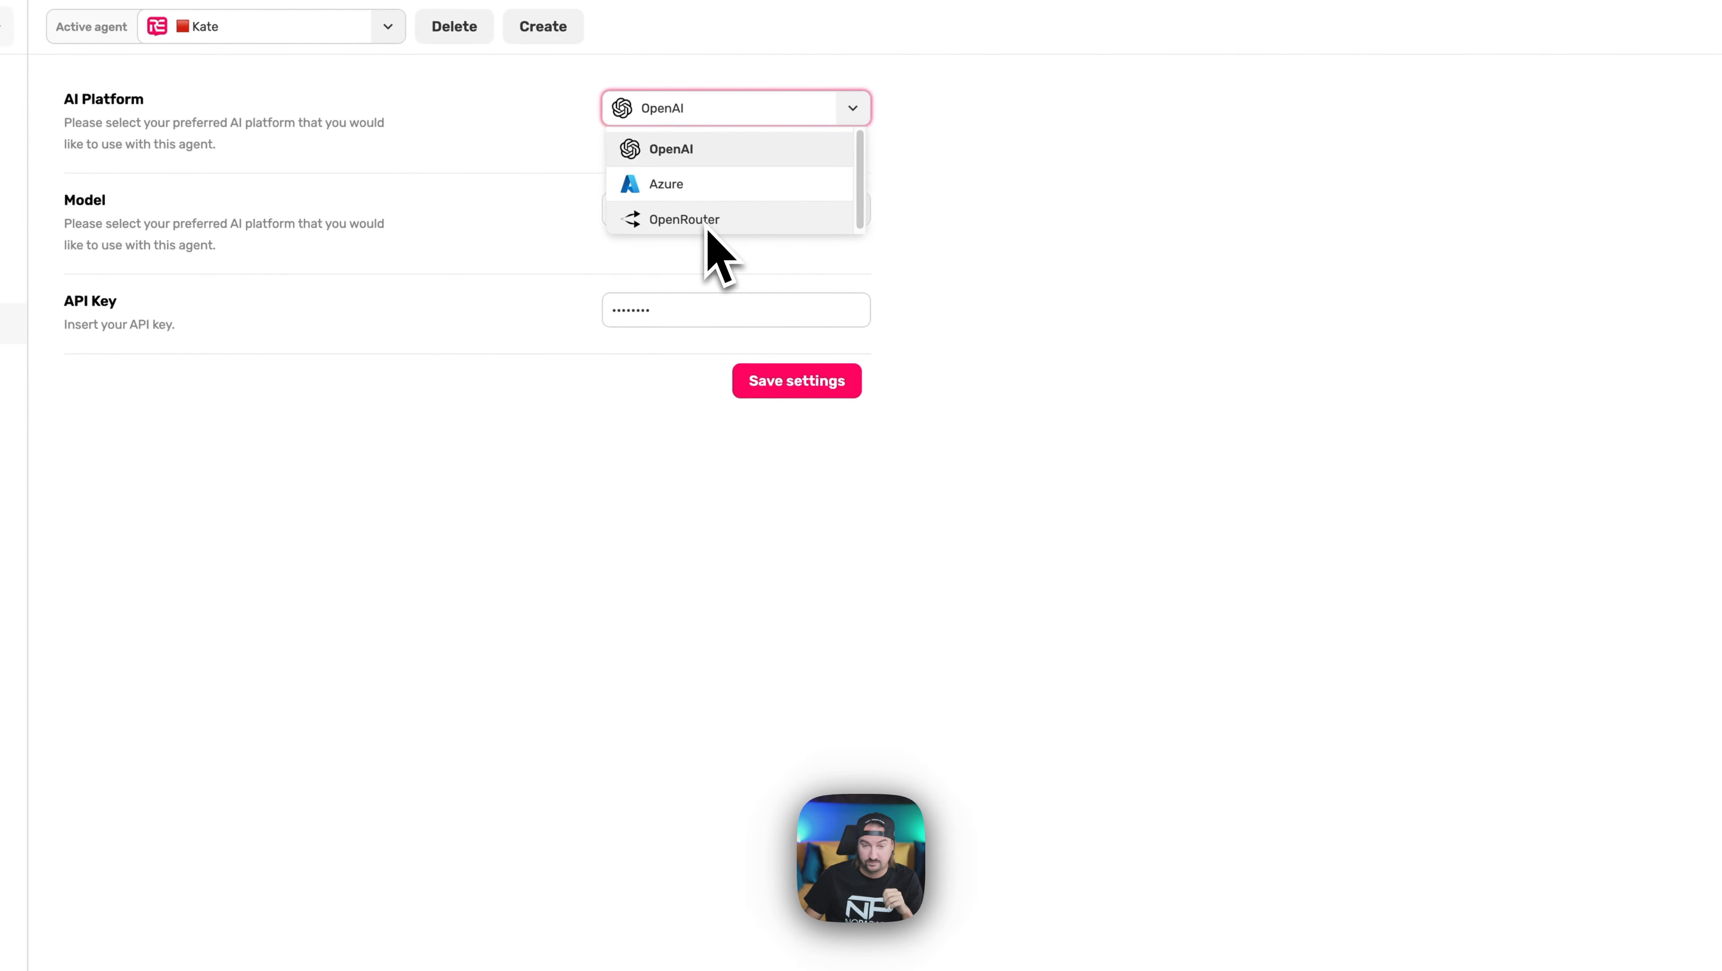
{"action": "left_click", "coordinate": [911, 151]}
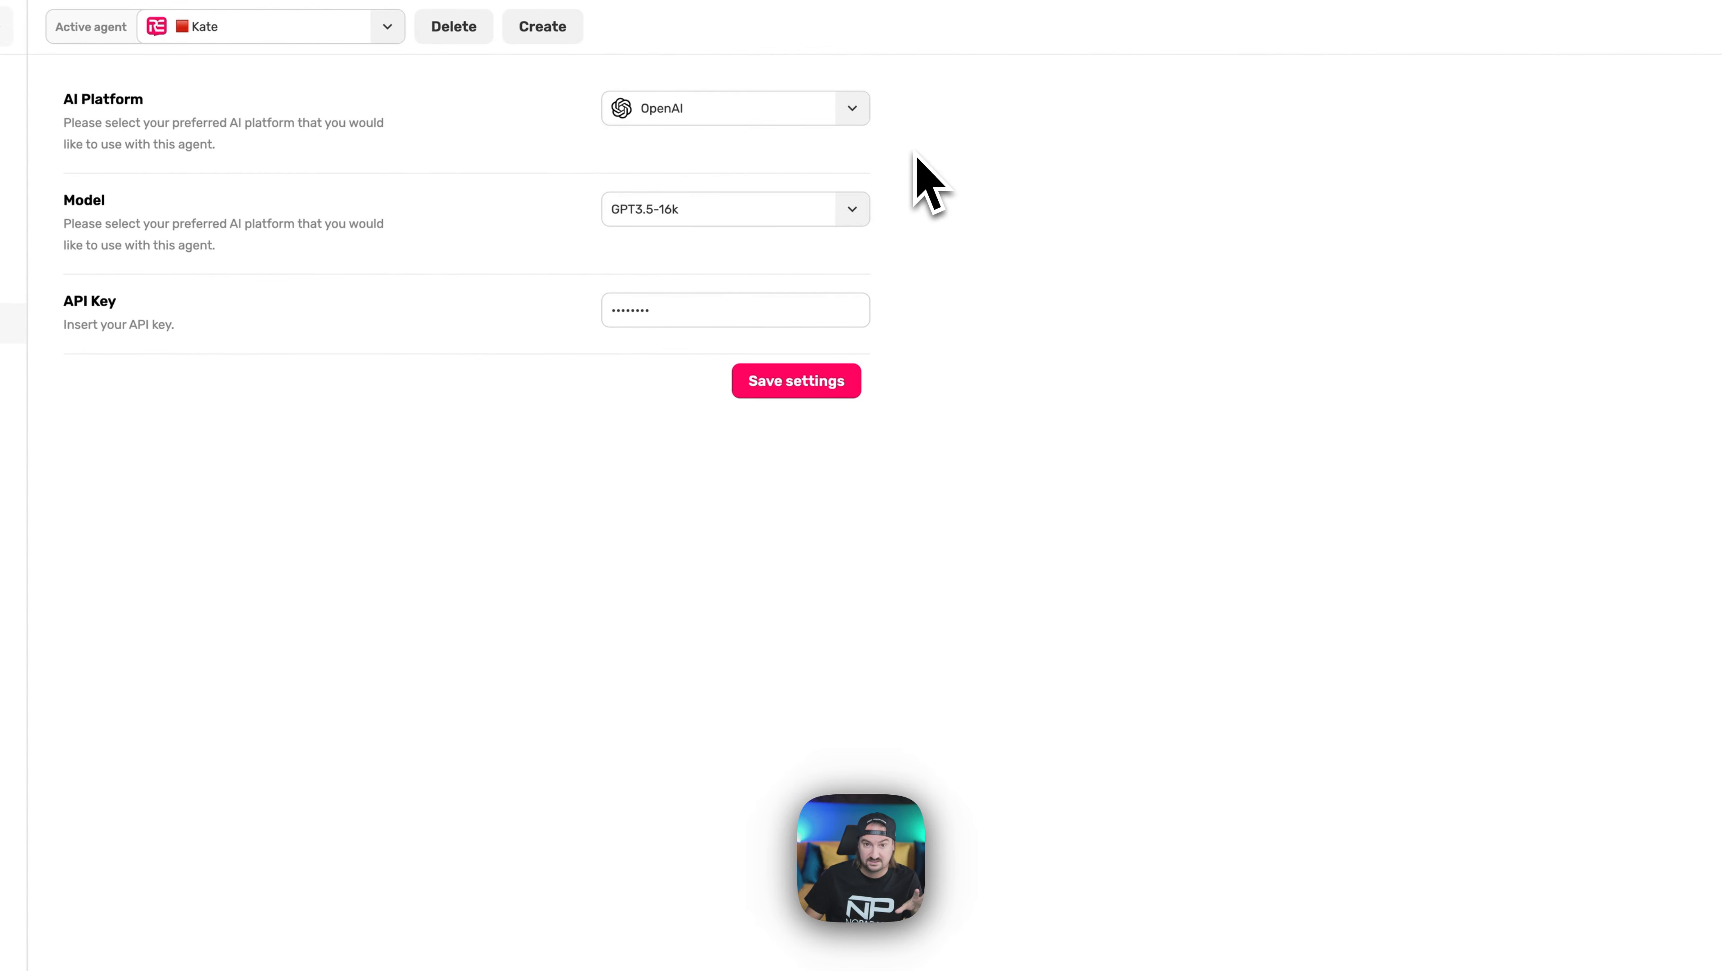
{"action": "left_click", "coordinate": [798, 208]}
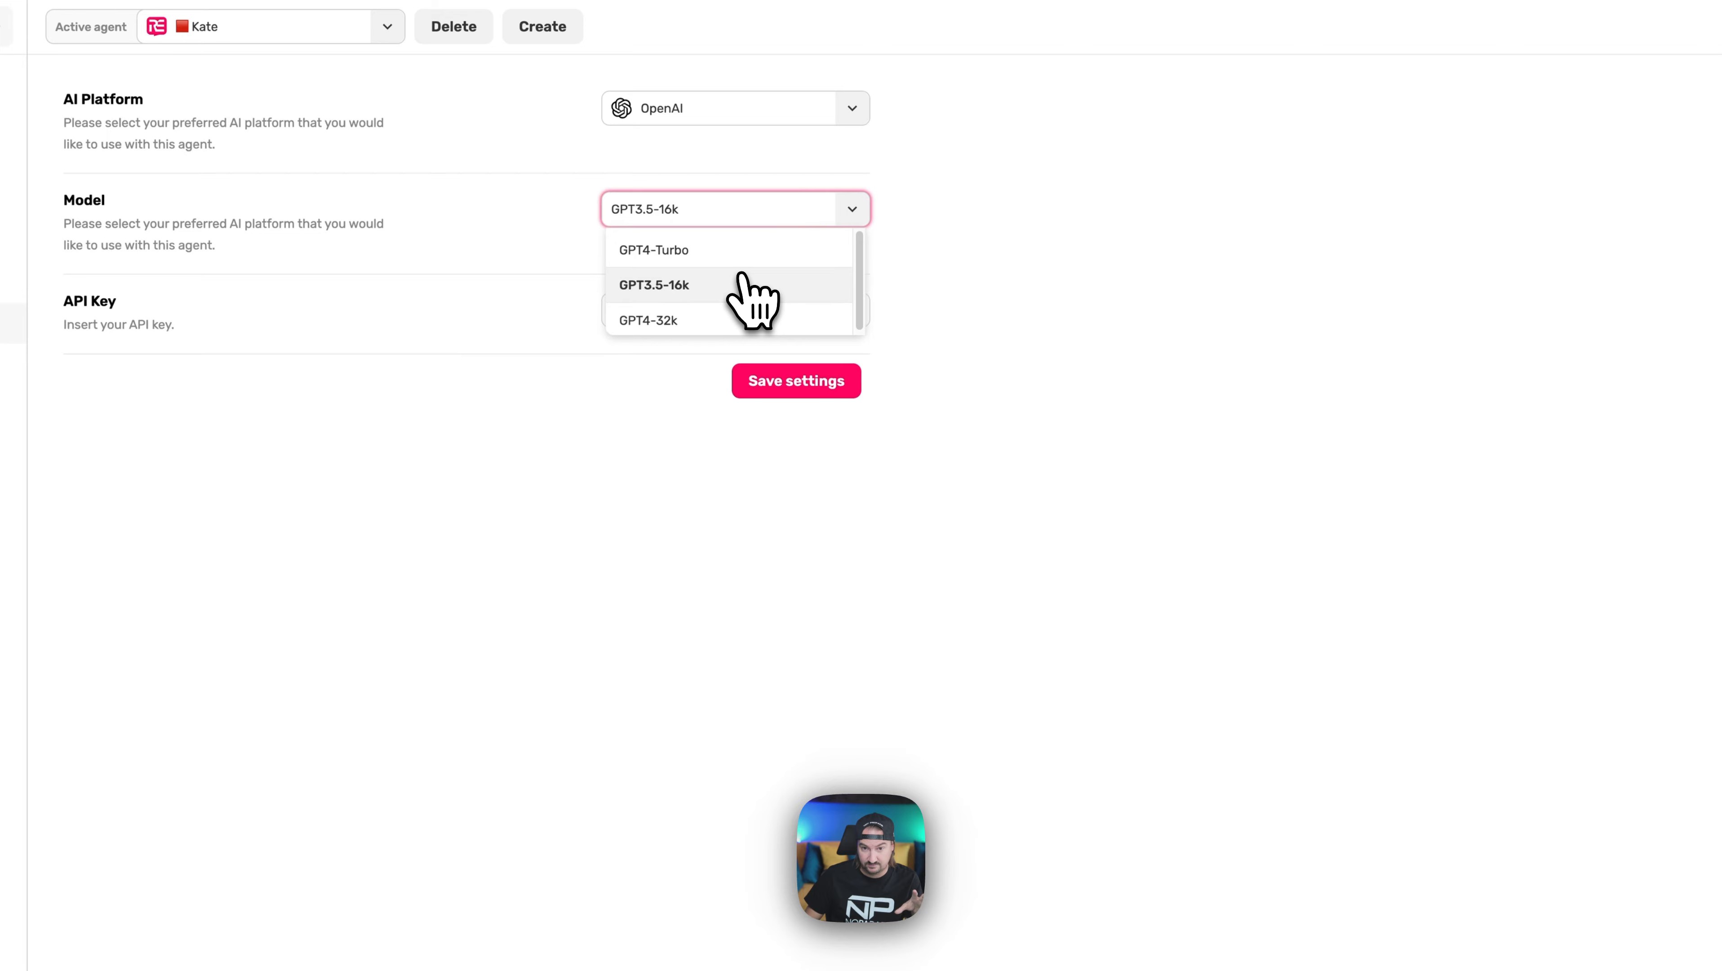
{"action": "left_click", "coordinate": [940, 263]}
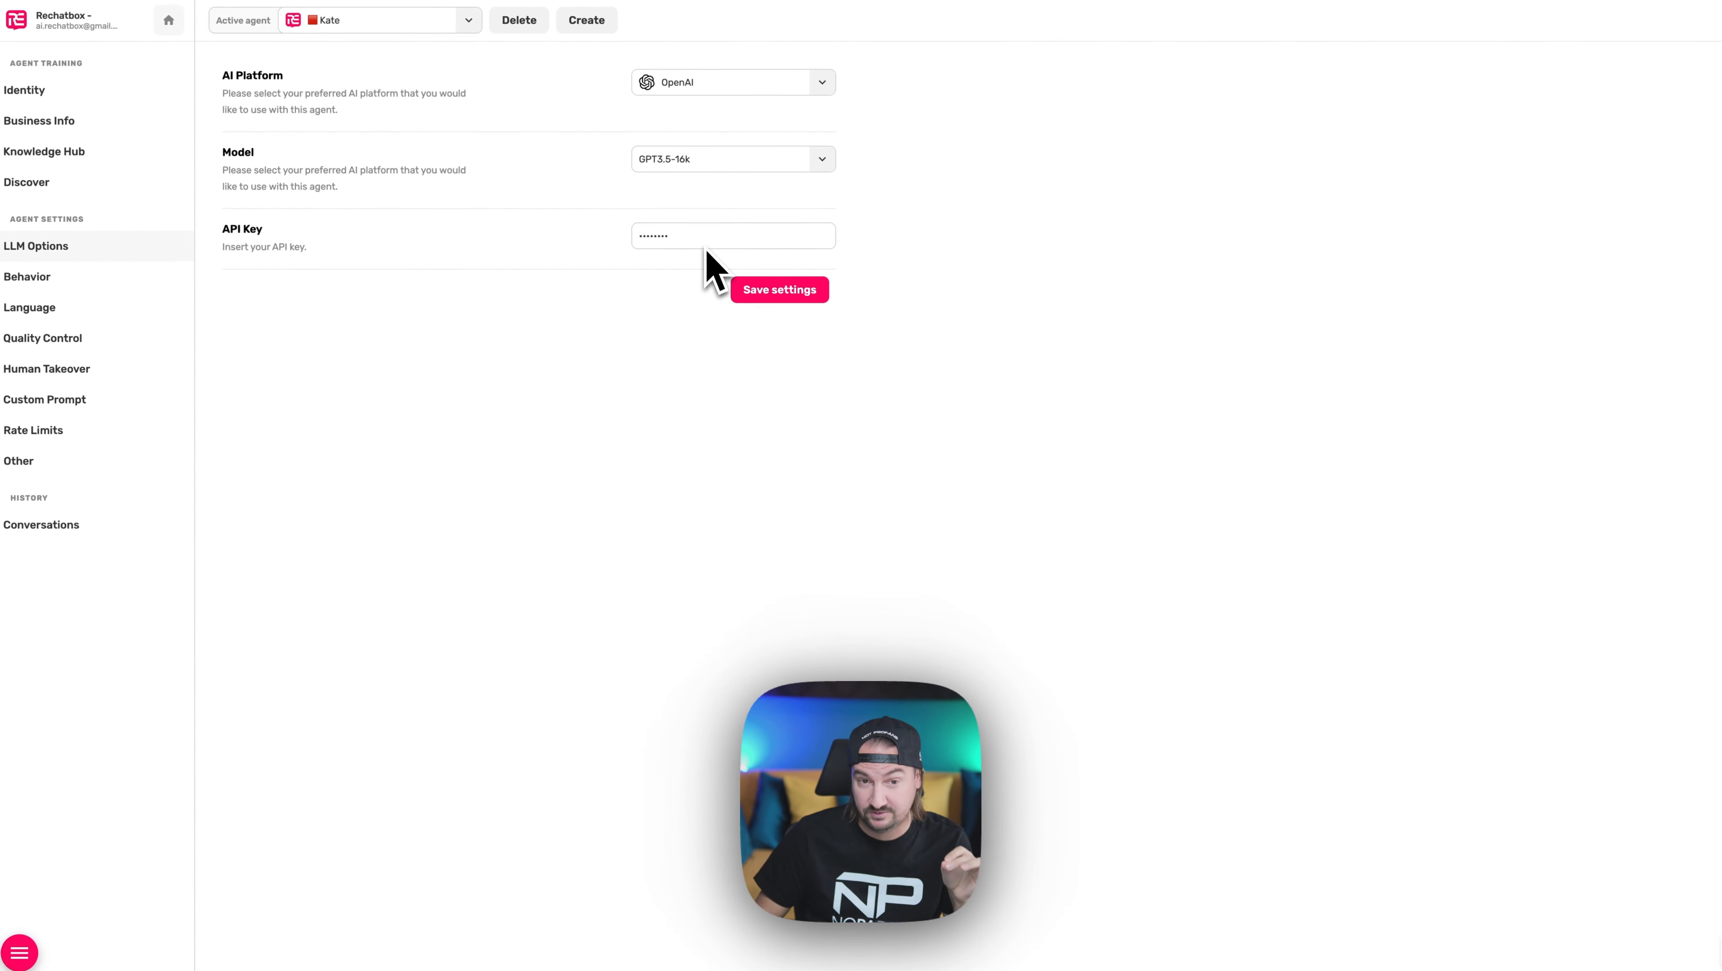
- Inspect the API key field in the LLM options and the answer style choices in the agent's behavior settings
{"action": "left_click", "coordinate": [681, 242]}
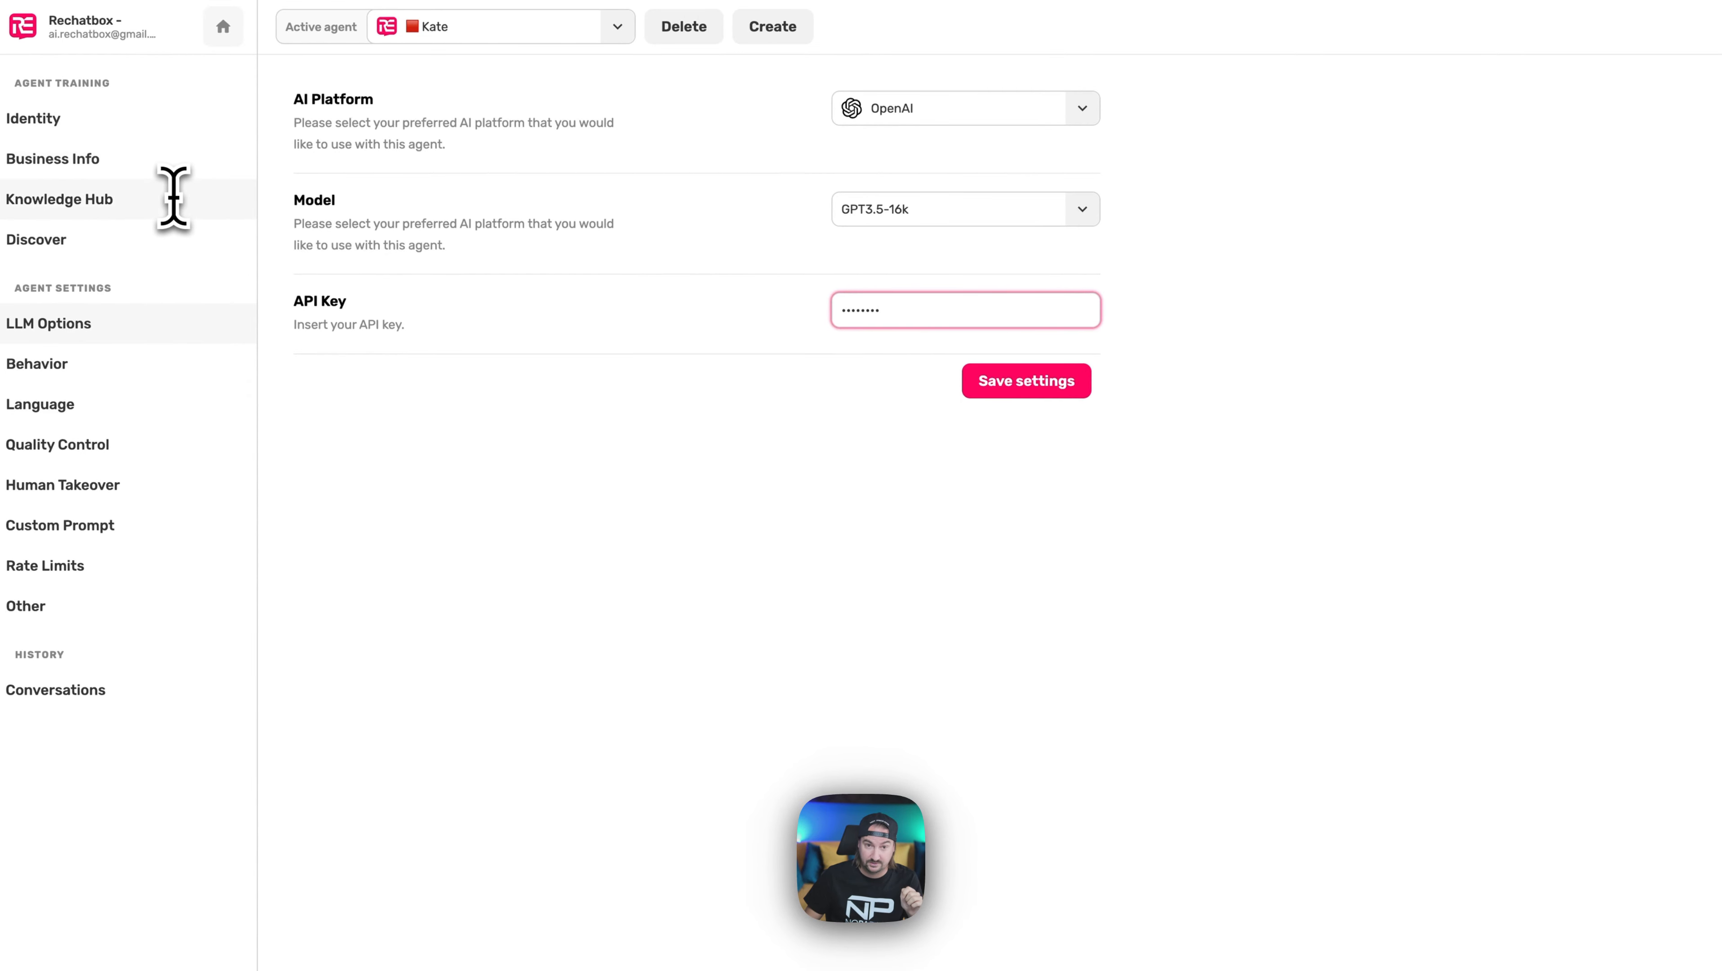
{"action": "left_click", "coordinate": [198, 351]}
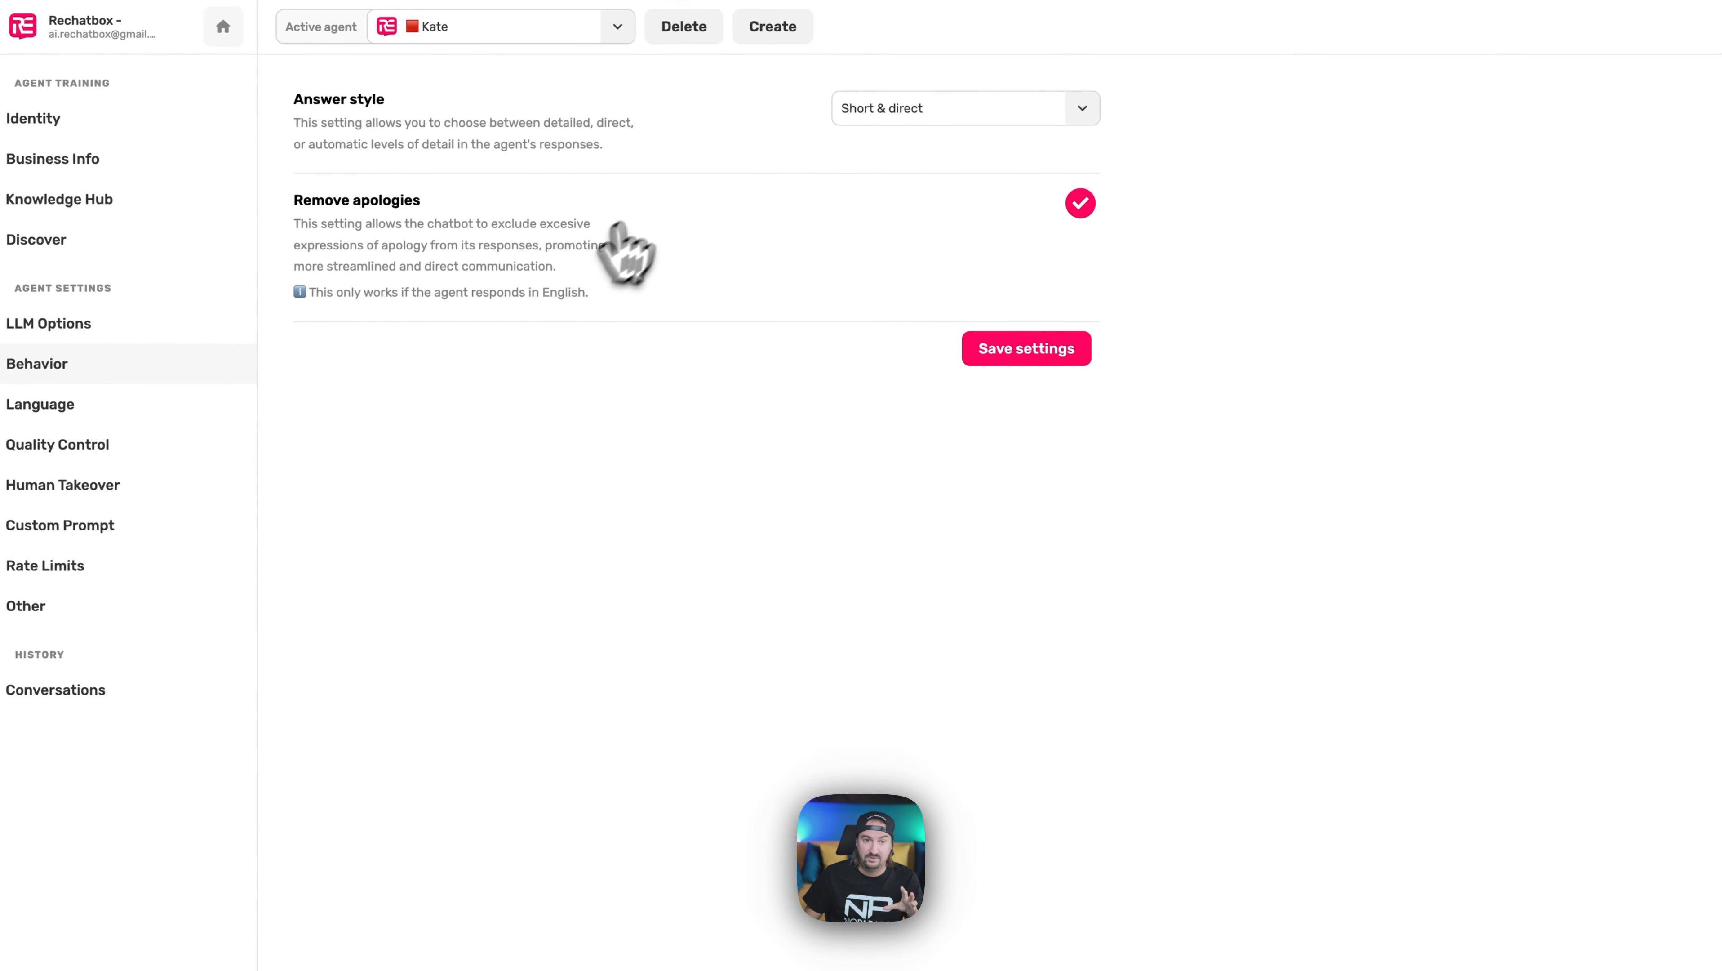
{"action": "left_click", "coordinate": [934, 114]}
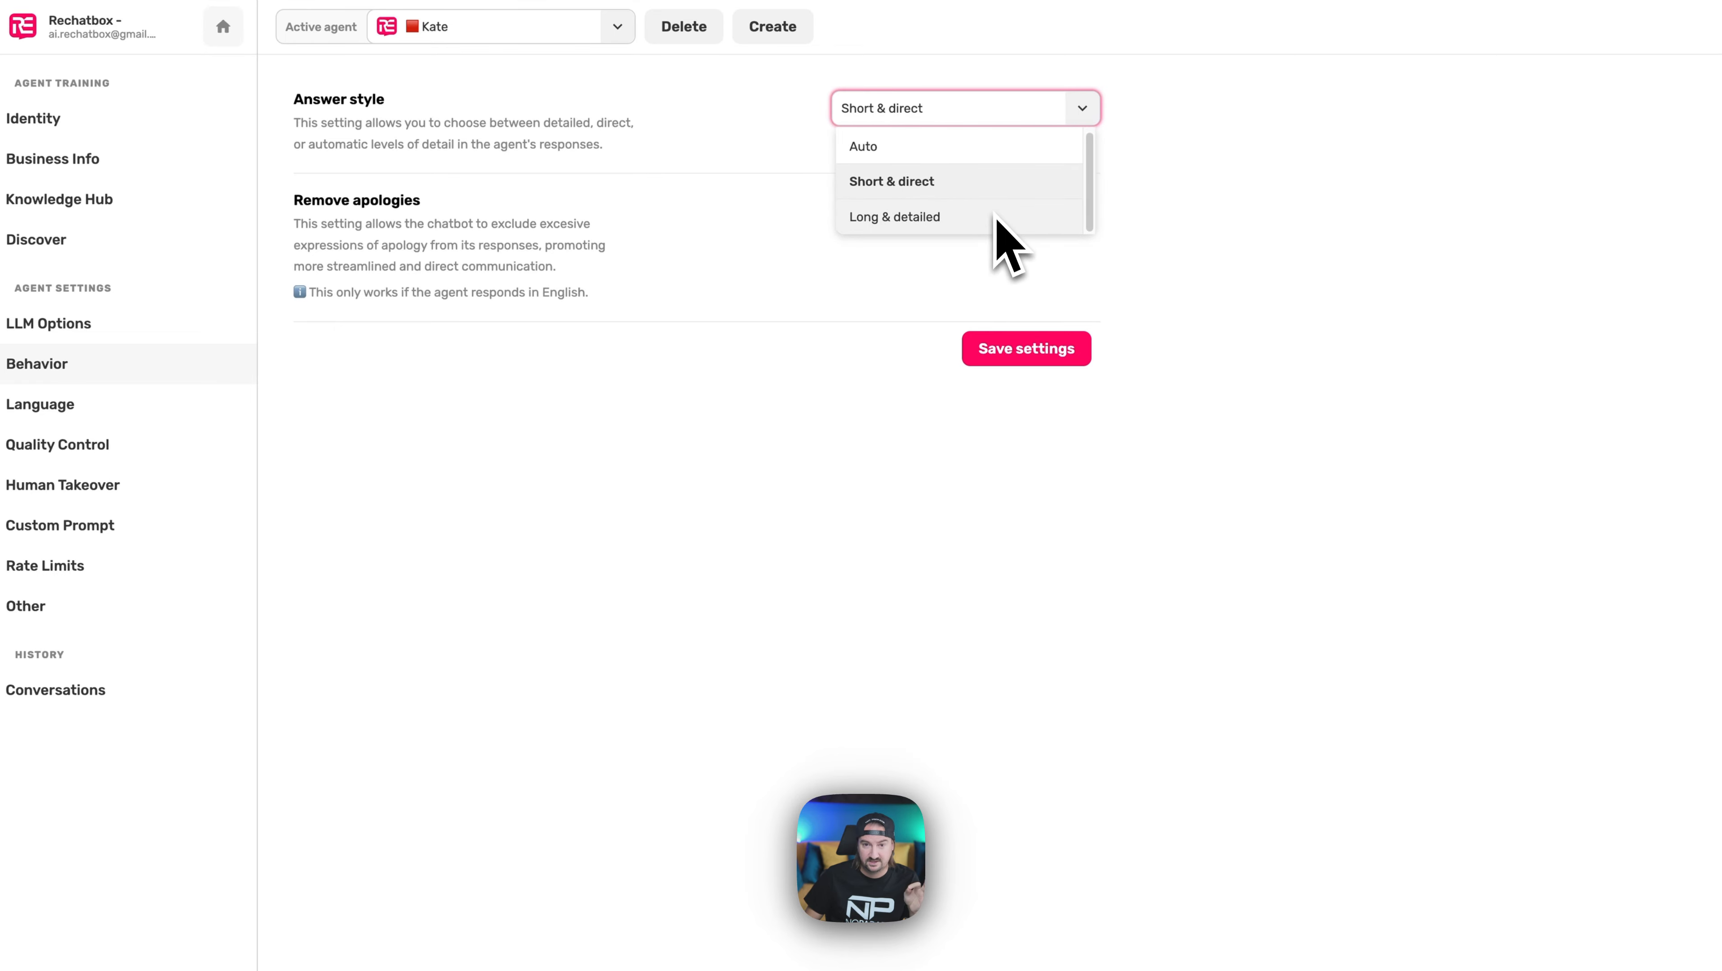
{"action": "left_click", "coordinate": [824, 293]}
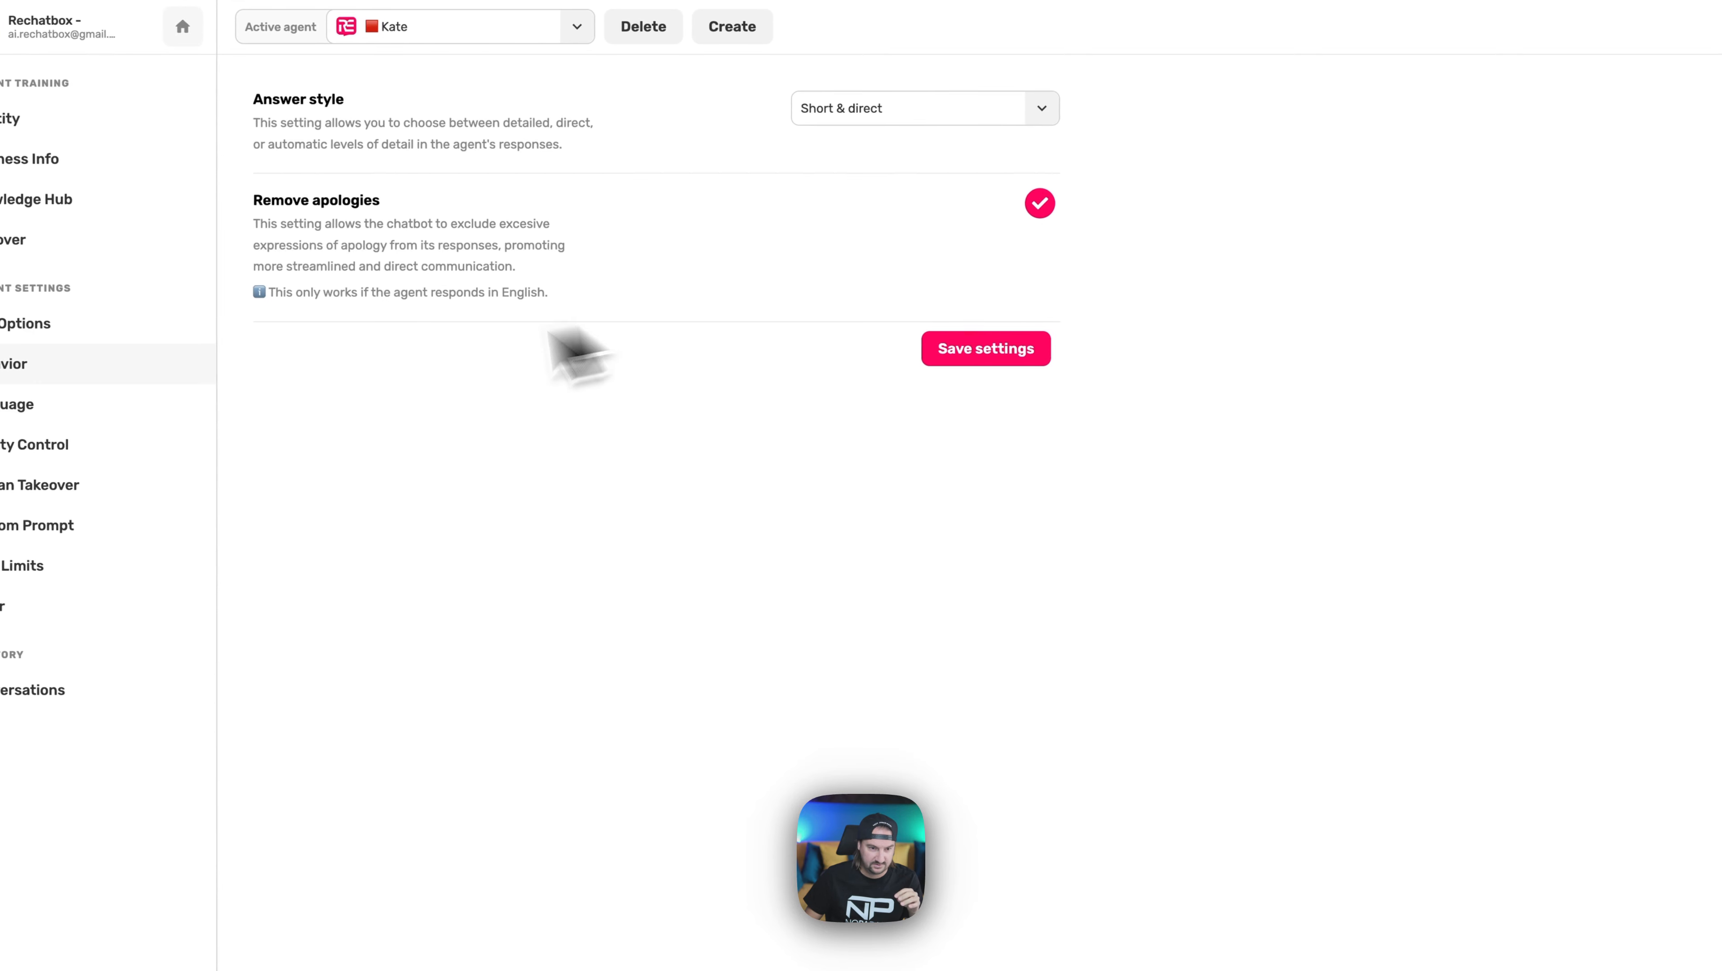
- Try the single-language mode for the agent, search the languages for German, and restore the mode to Speak all languages
{"action": "left_click", "coordinate": [156, 408]}
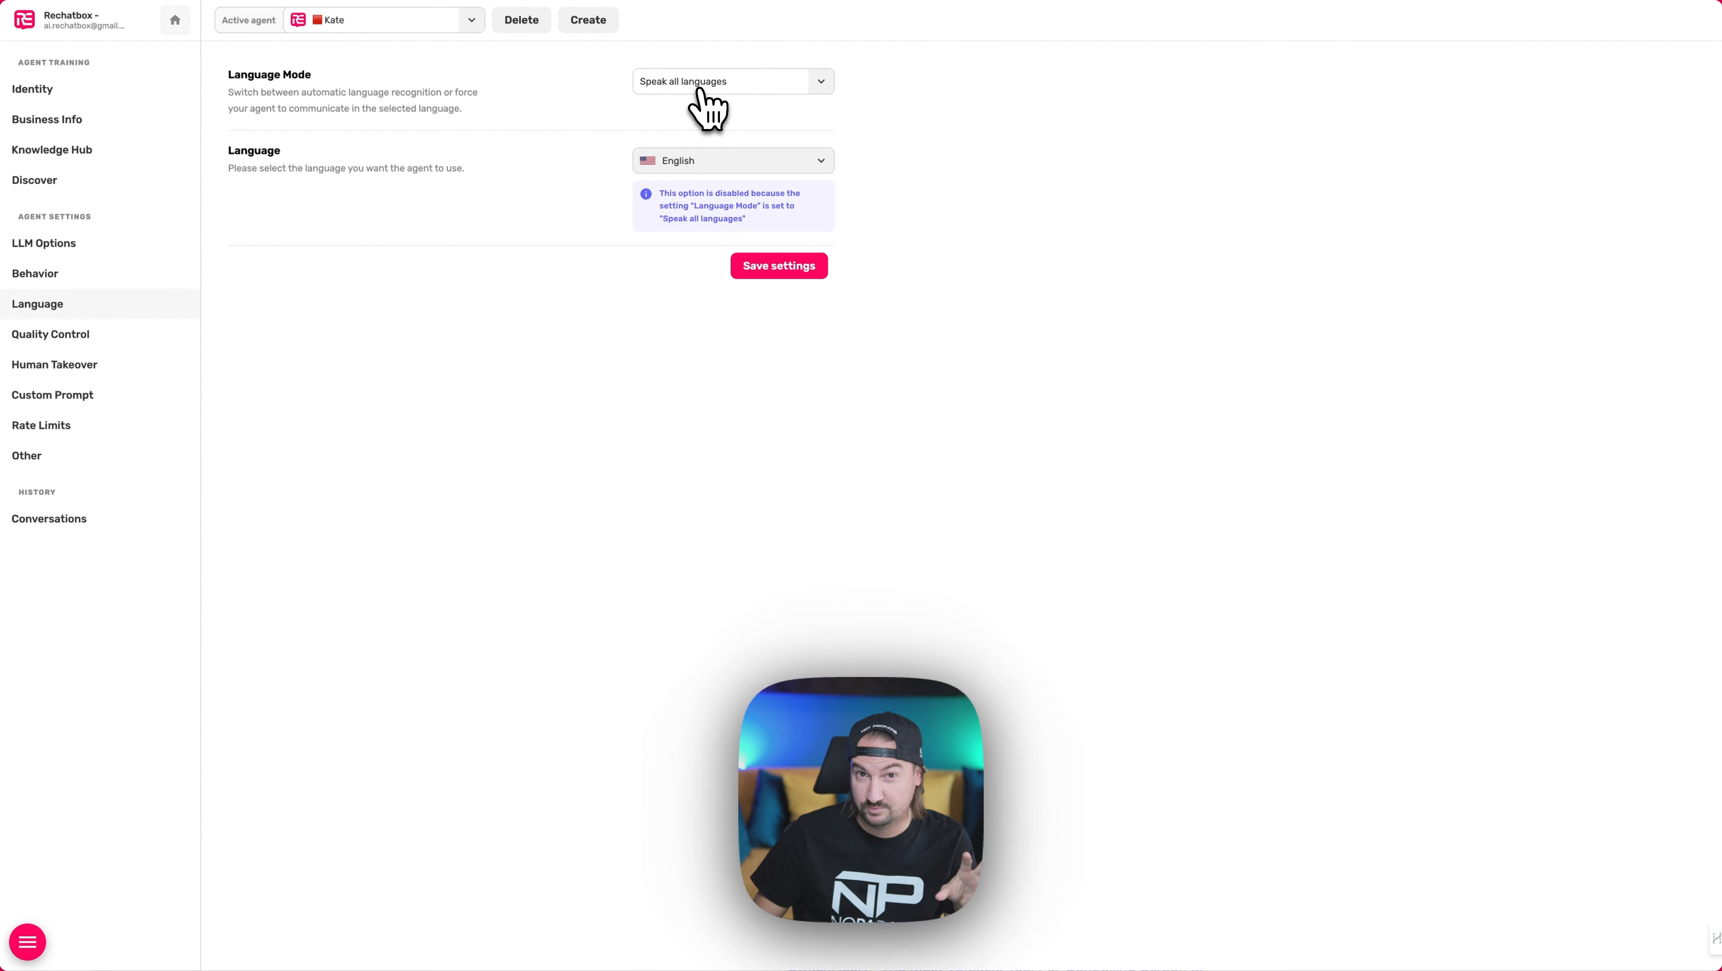
{"action": "left_click", "coordinate": [751, 83]}
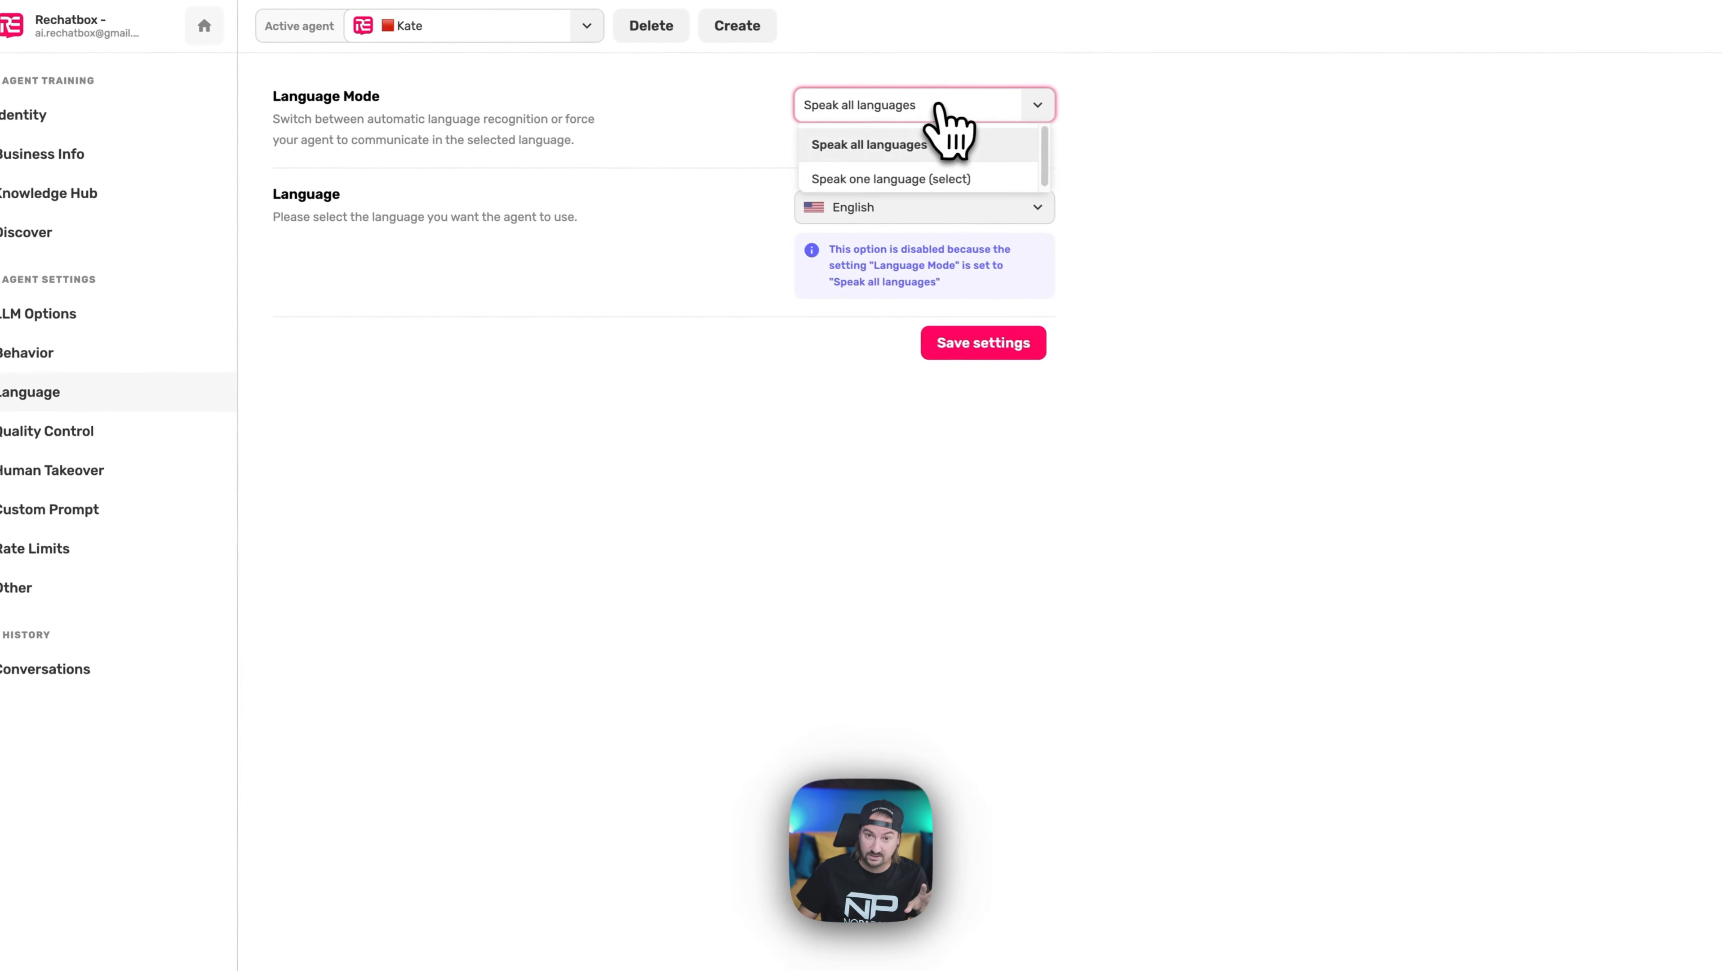
{"action": "left_click", "coordinate": [933, 182]}
{"action": "left_click", "coordinate": [993, 214]}
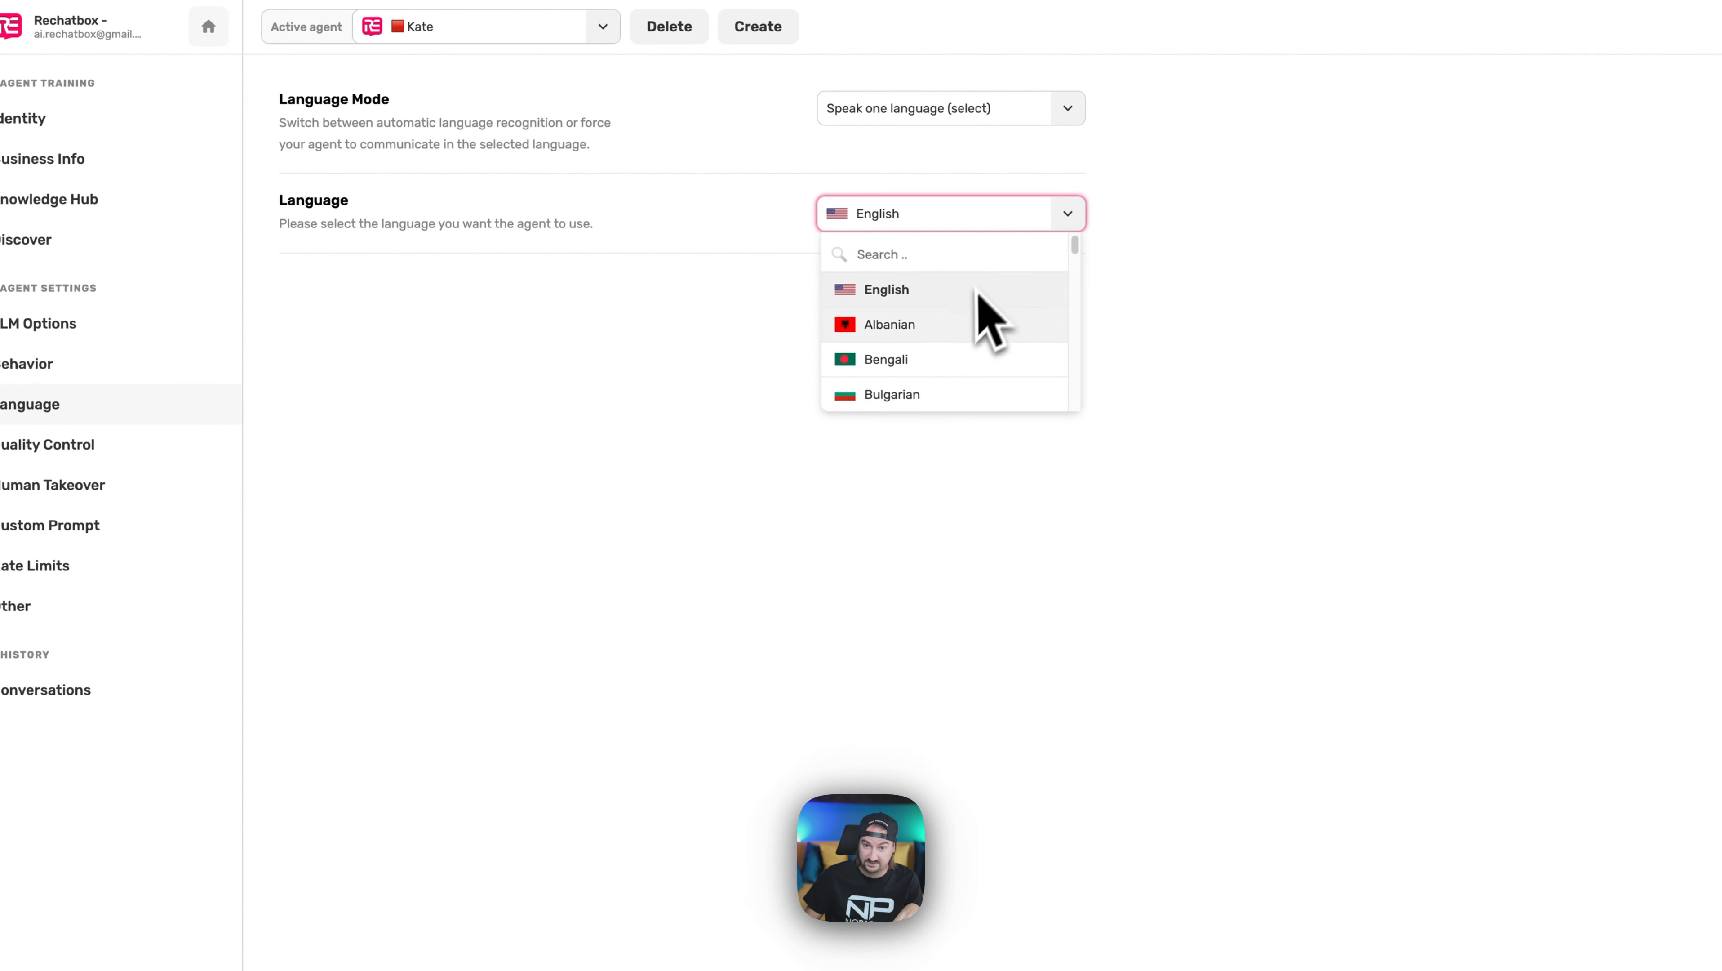
{"action": "type", "text": "german"}
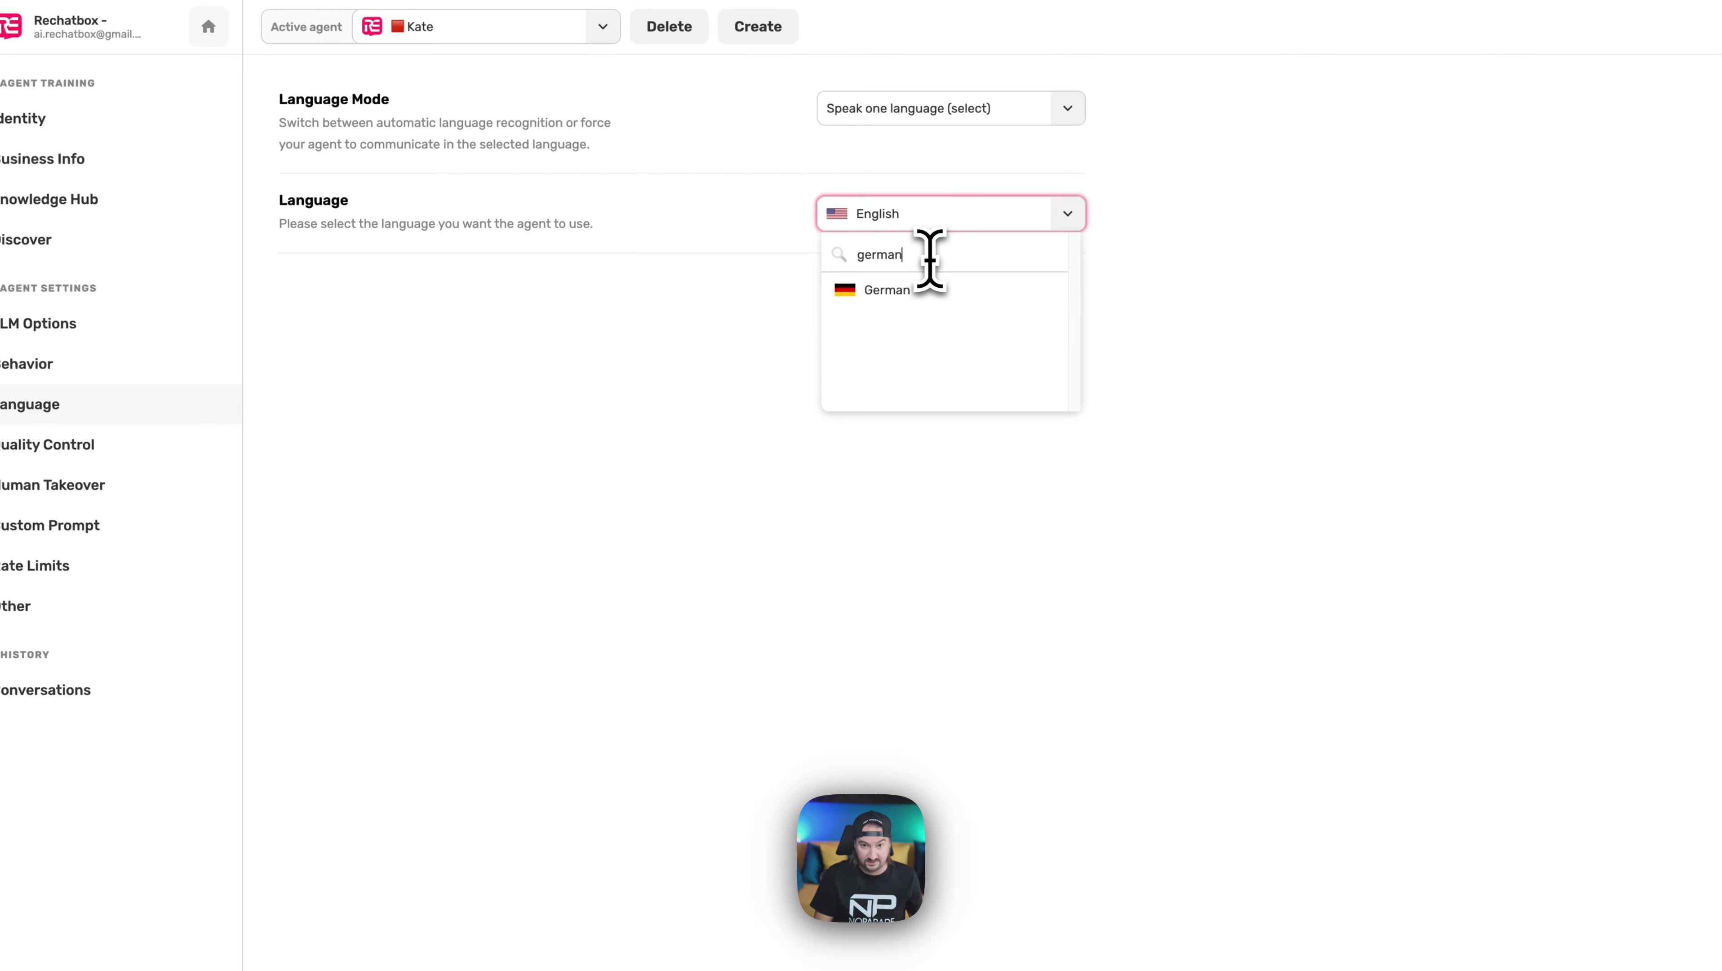
{"action": "left_click", "coordinate": [1023, 169]}
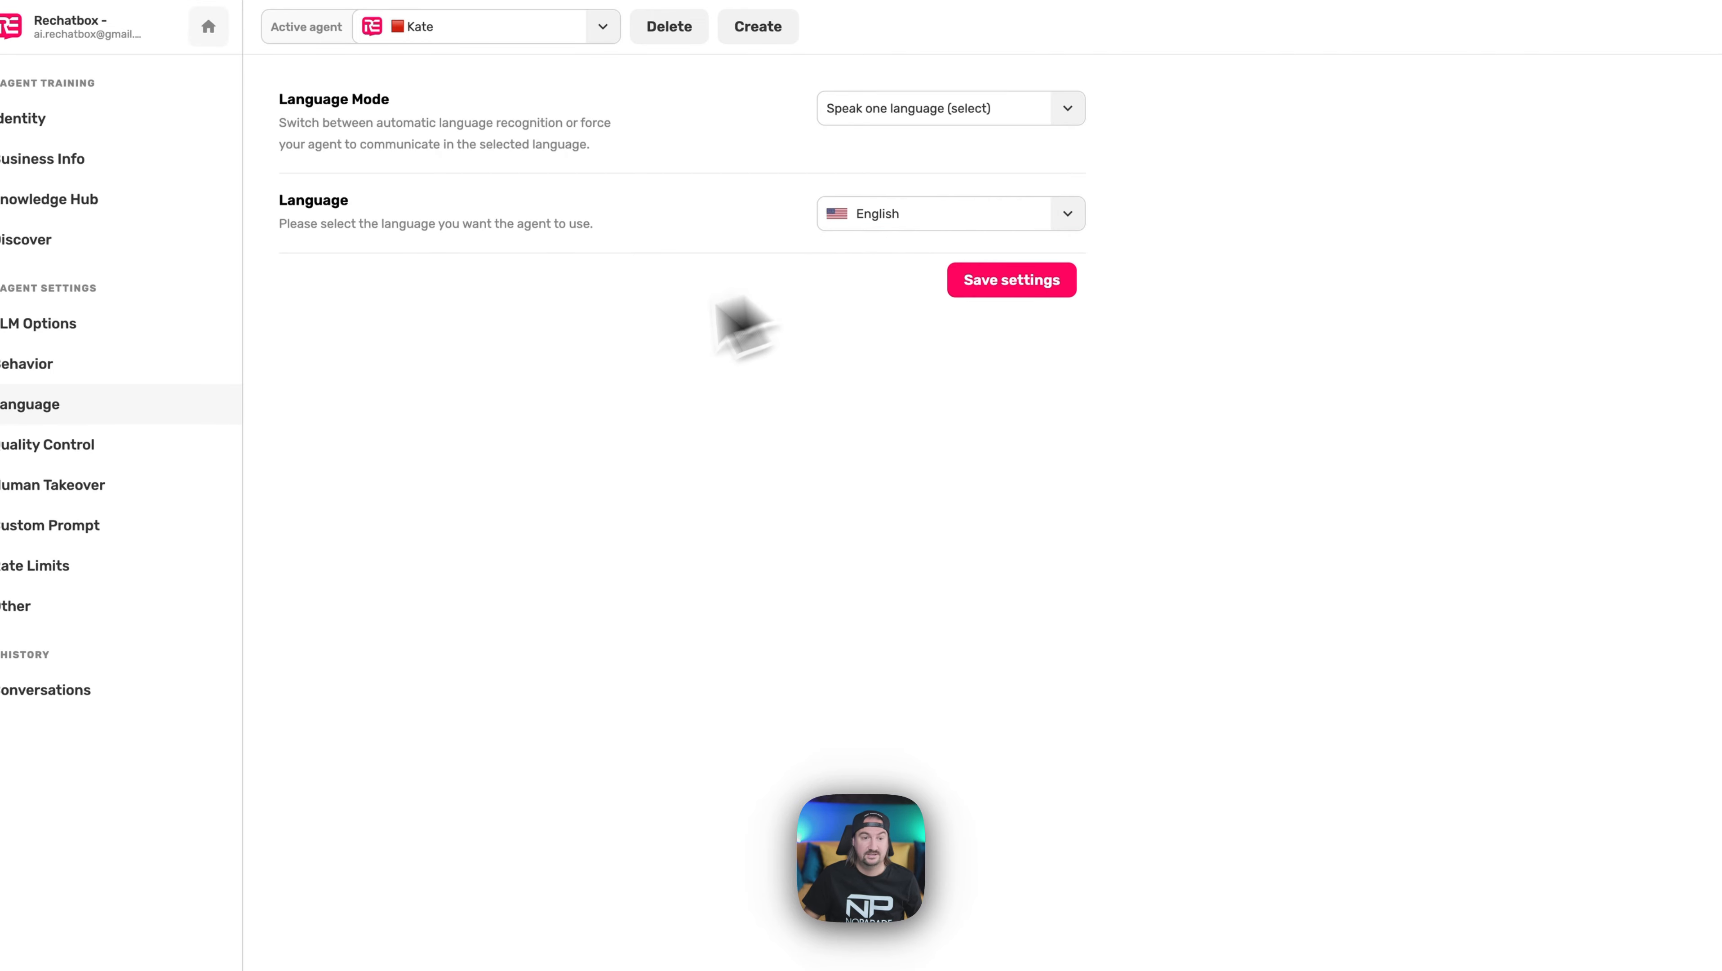
{"action": "left_click", "coordinate": [938, 113]}
{"action": "left_click", "coordinate": [938, 142]}
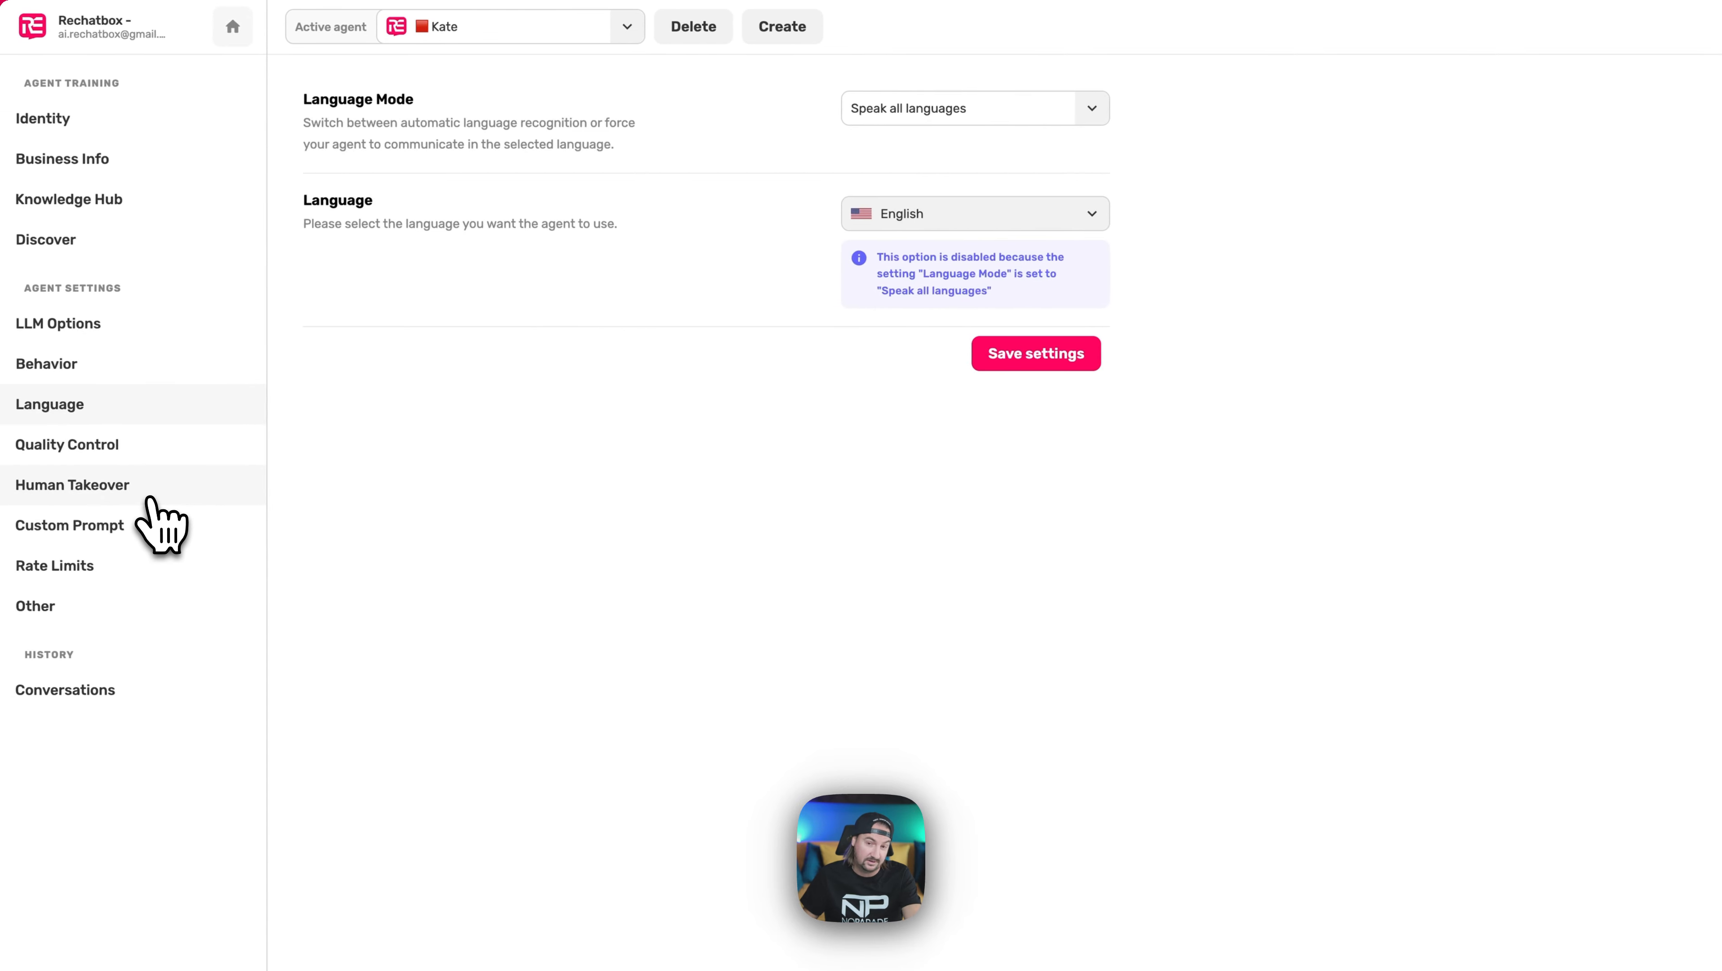
- Turn Prevent Unrelated Conversations off and back on in the quality control settings
{"action": "left_click", "coordinate": [146, 445]}
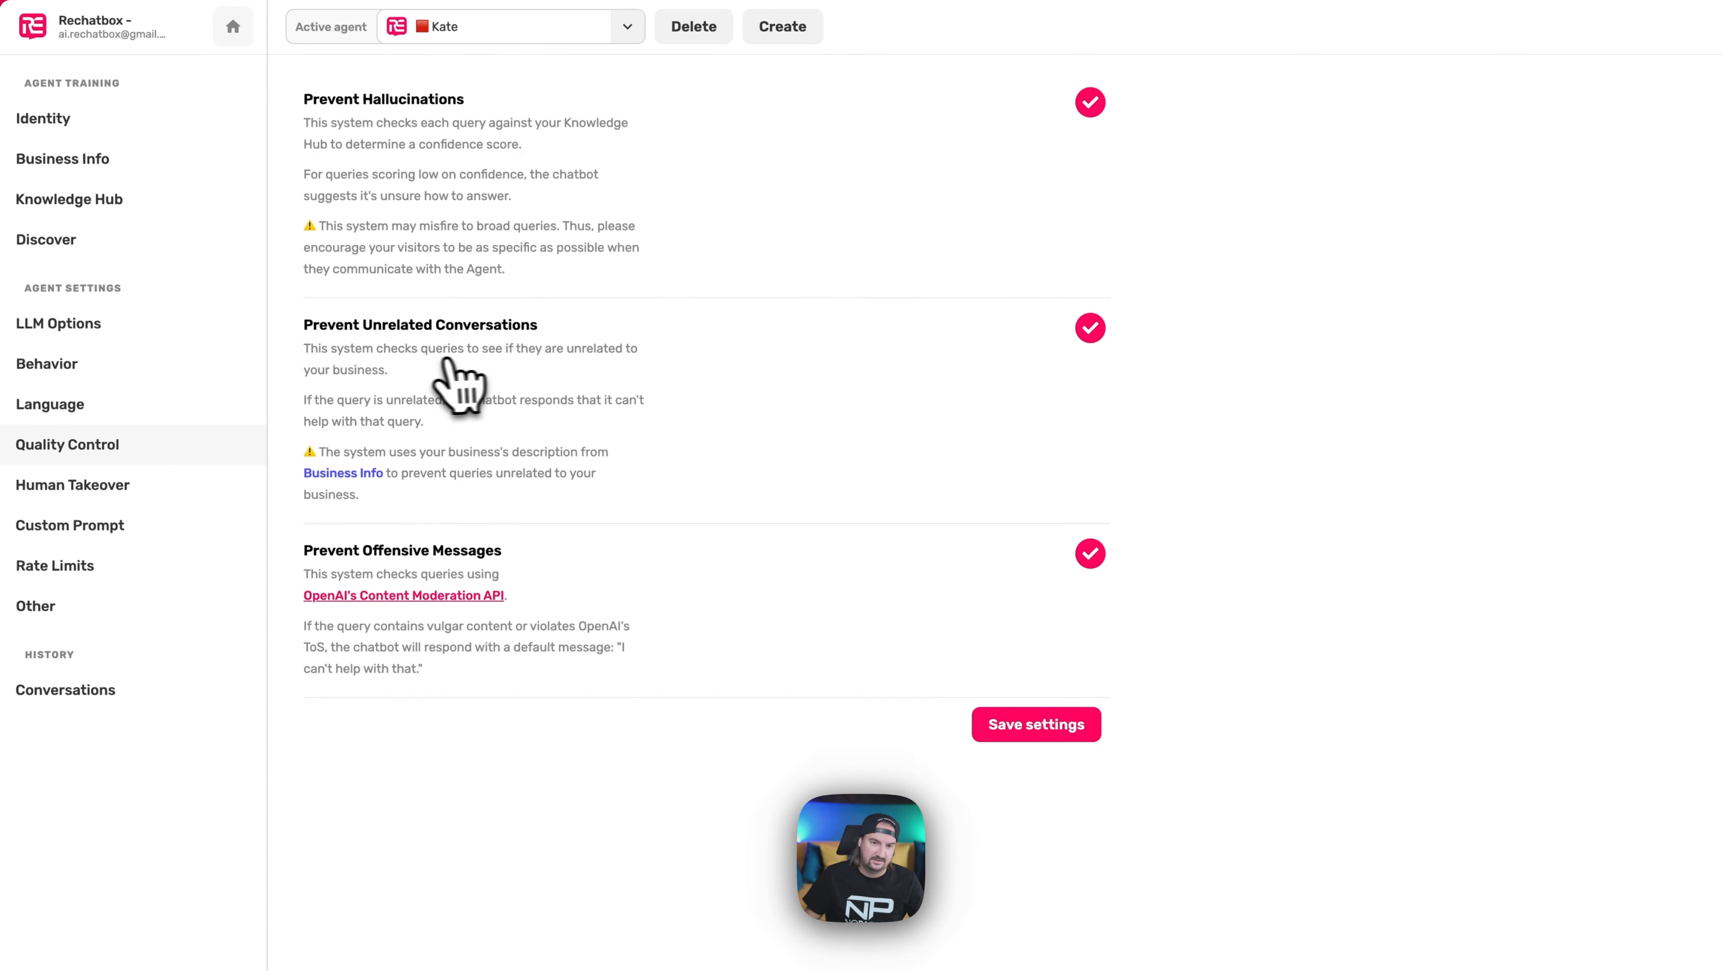
{"action": "left_click", "coordinate": [1092, 331]}
{"action": "left_click", "coordinate": [1092, 332]}
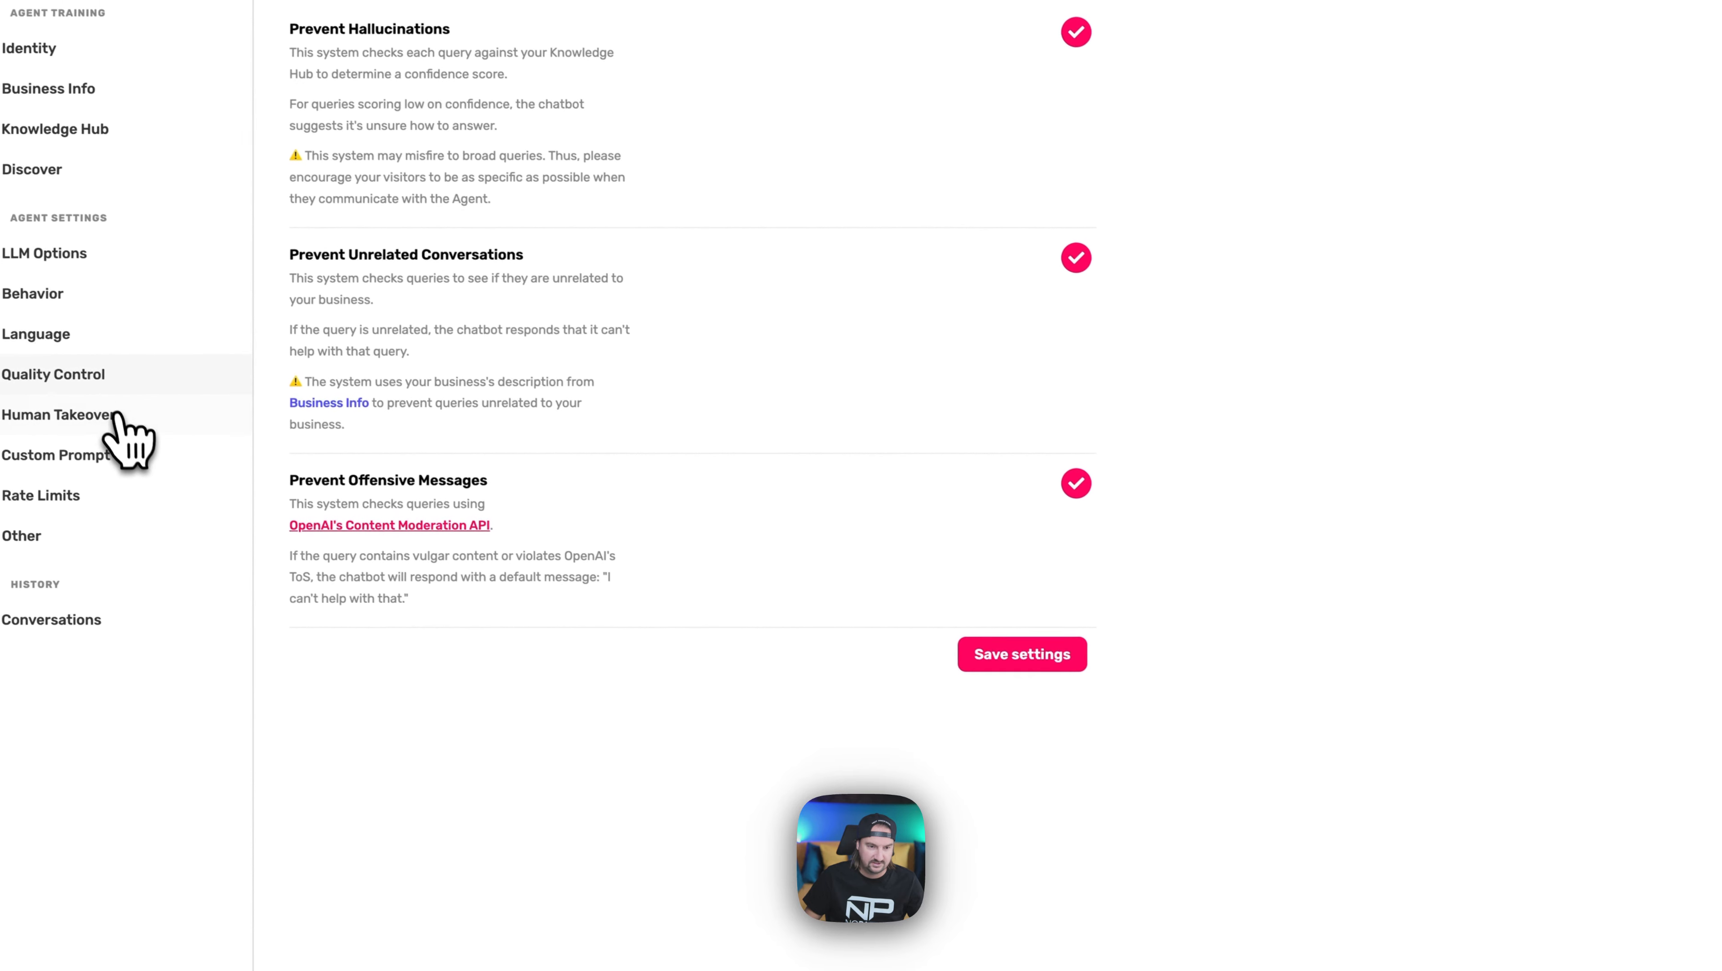
- Try the Disabled and Redirect to URL modes for human takeover, and set the mode back to Suggest E-mail Address
{"action": "left_click", "coordinate": [129, 414]}
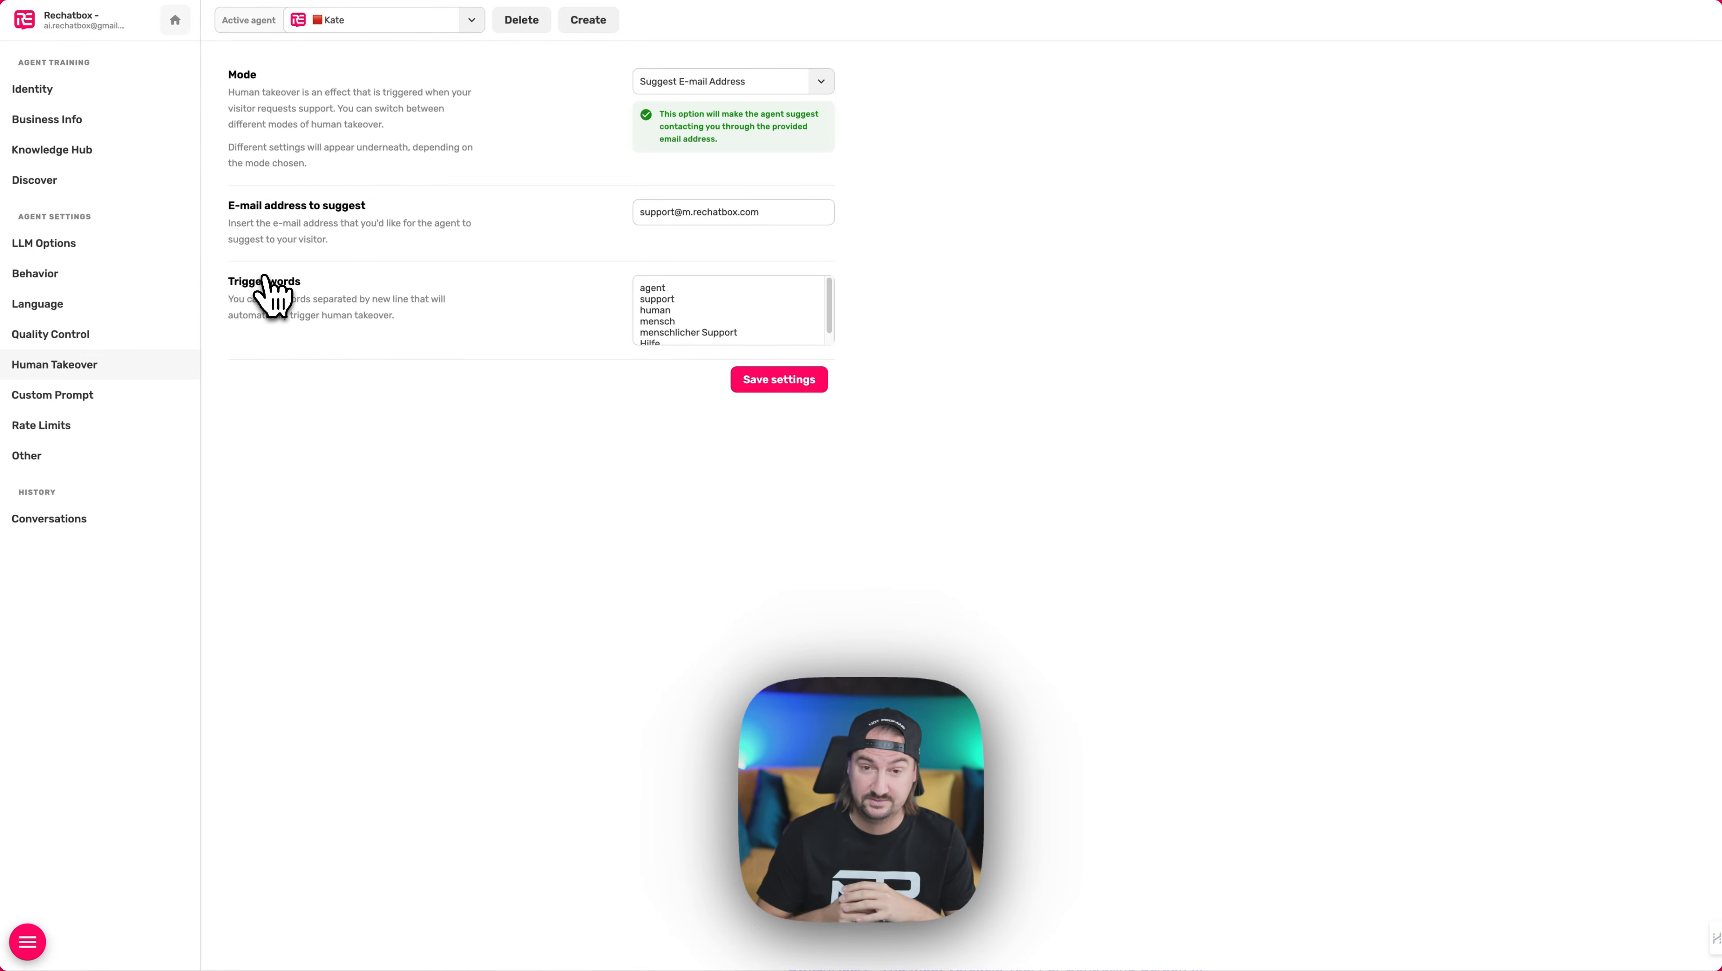
{"action": "left_click", "coordinate": [720, 81]}
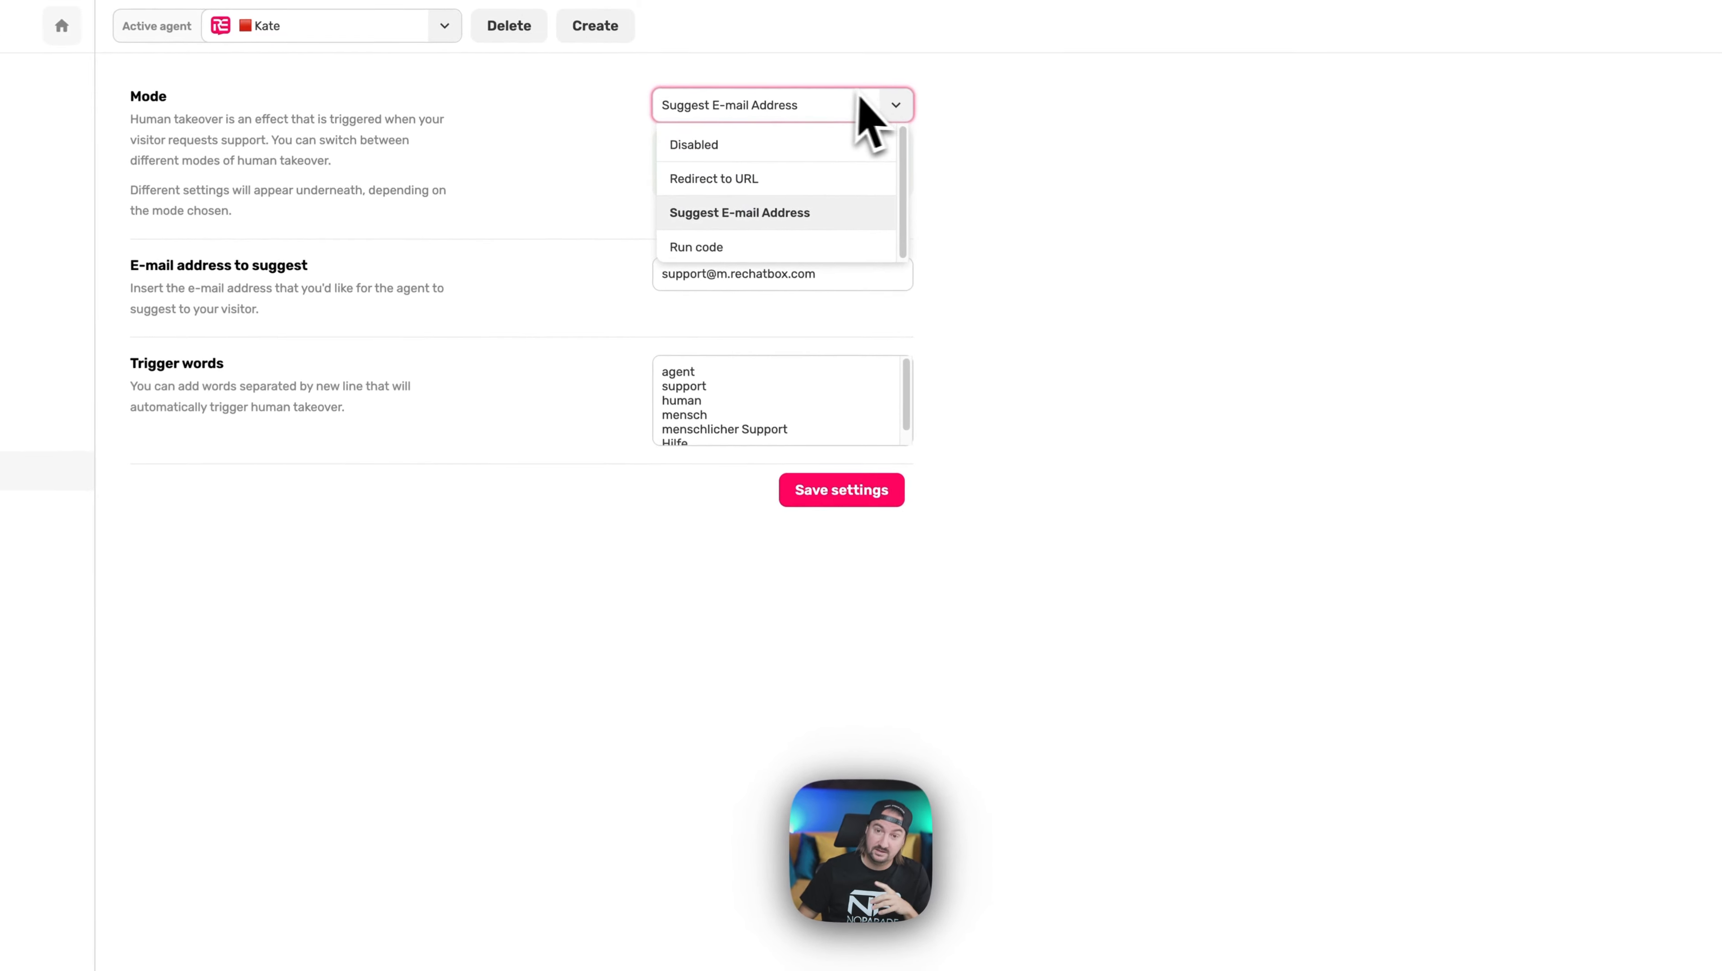
{"action": "left_click", "coordinate": [785, 158]}
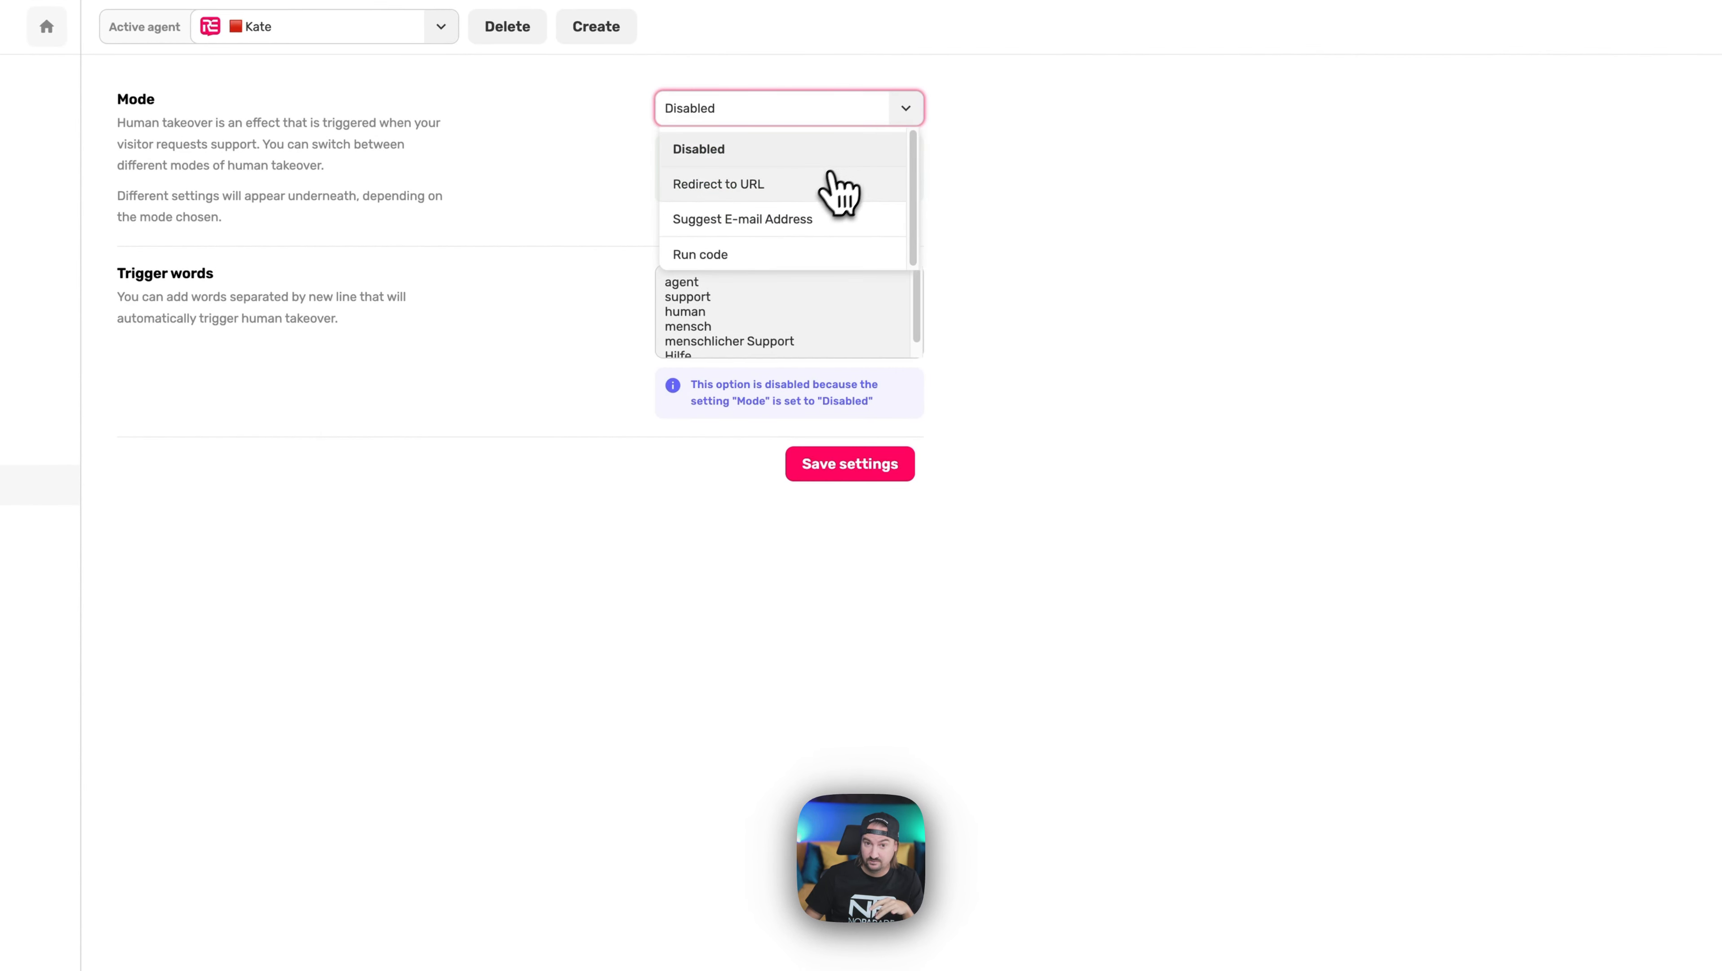
{"action": "left_click", "coordinate": [830, 182]}
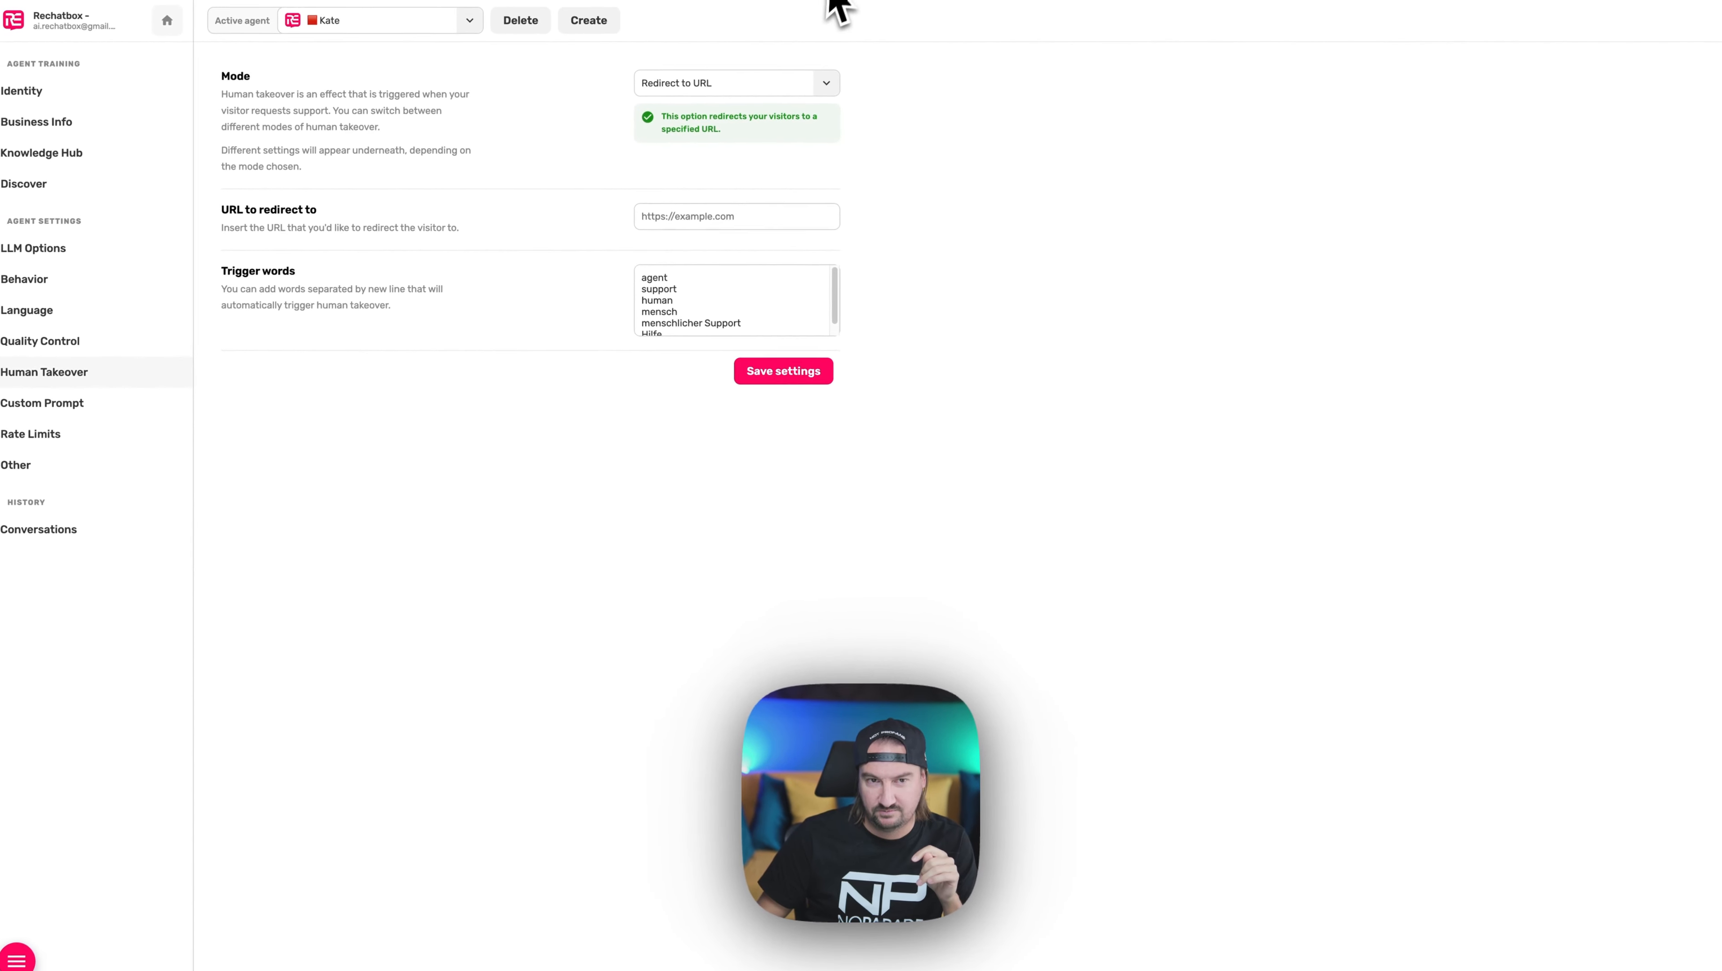
{"action": "left_click", "coordinate": [800, 80]}
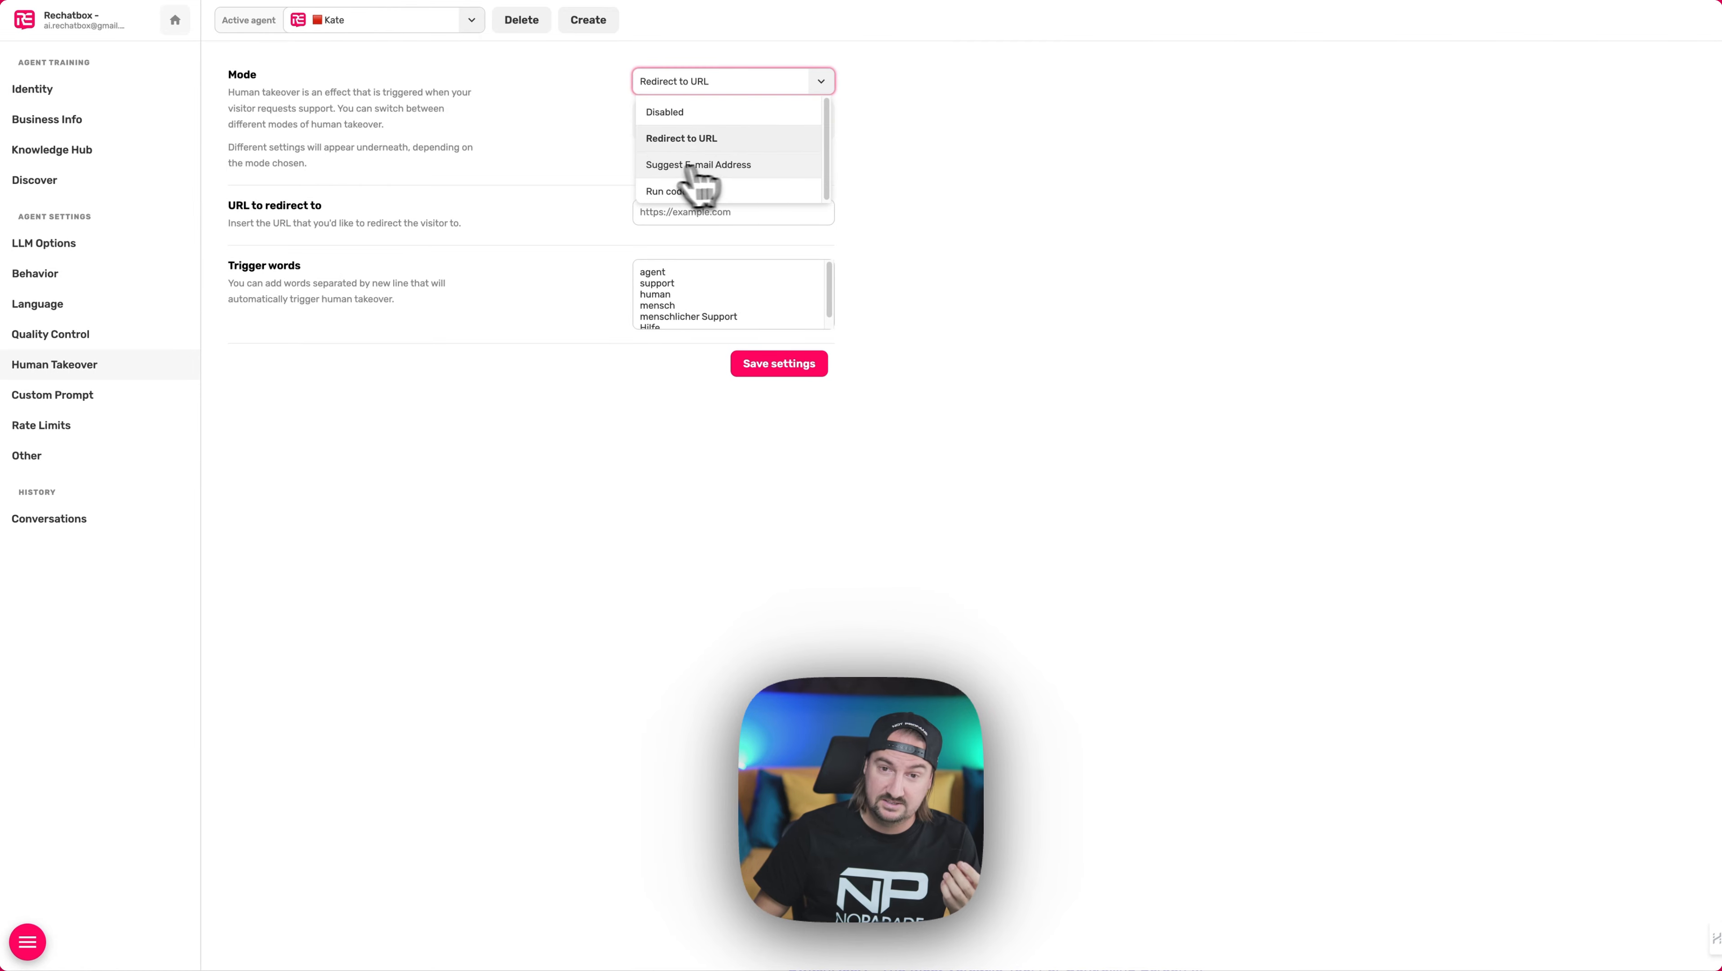
{"action": "left_click", "coordinate": [696, 166]}
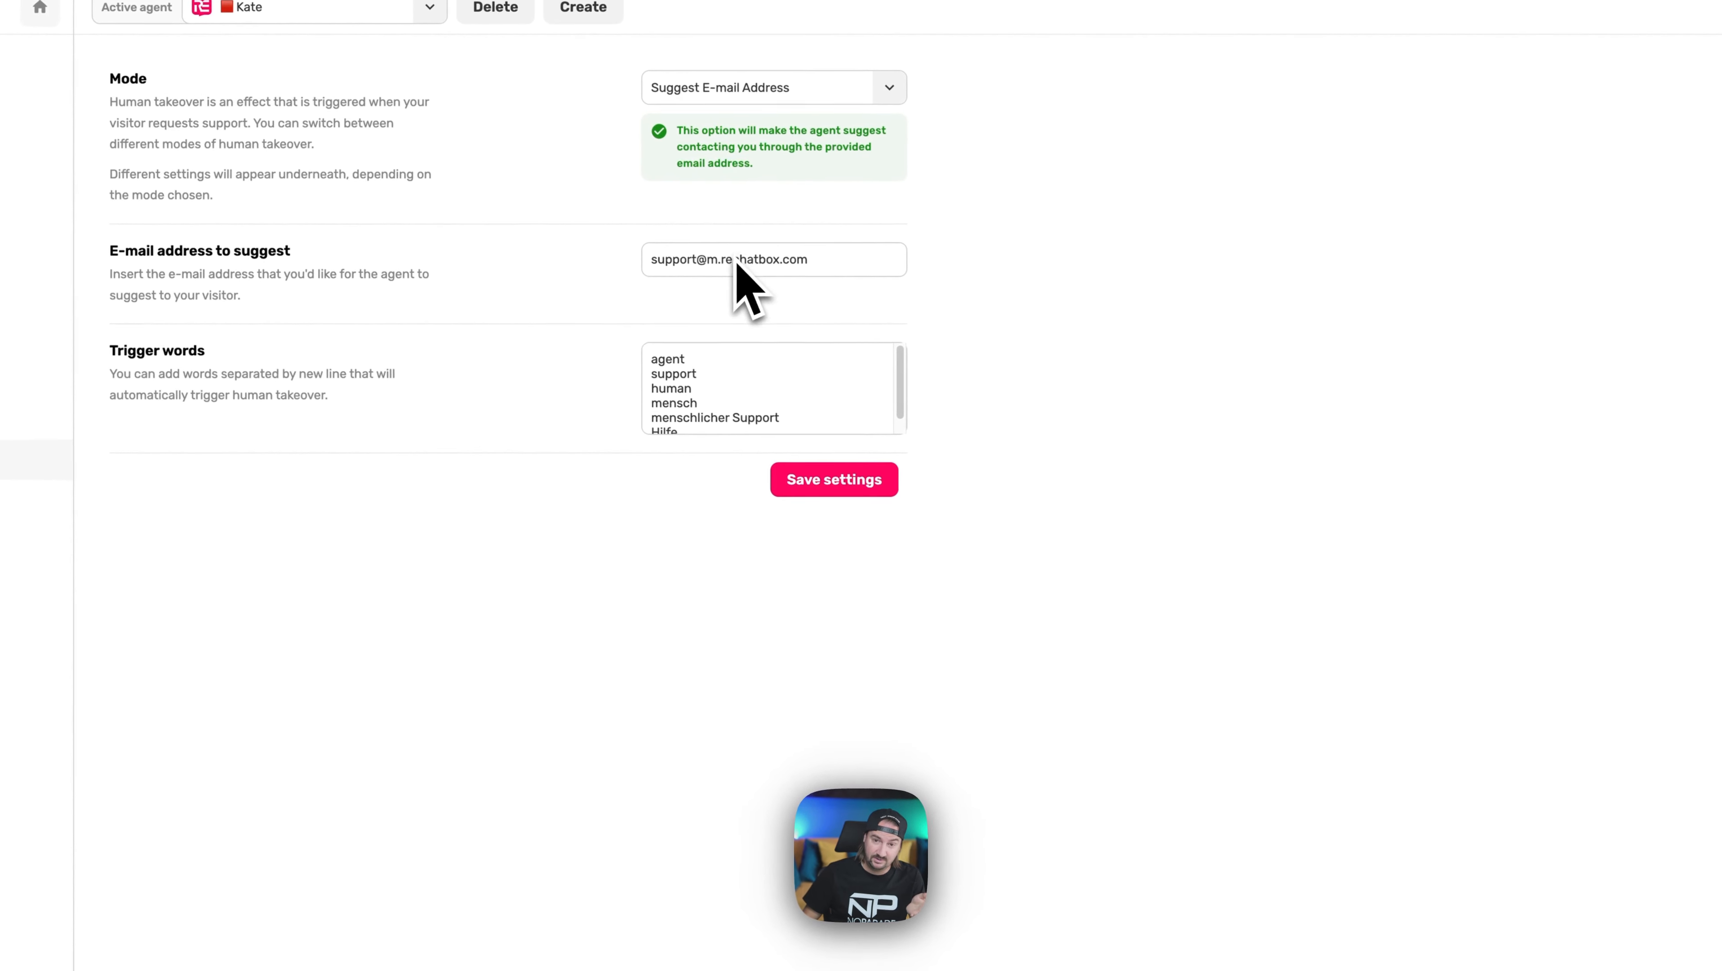
- Try the Run code mode for human takeover, examine its code and trigger word fields, and restore Suggest E-mail Address
{"action": "left_click", "coordinate": [788, 91]}
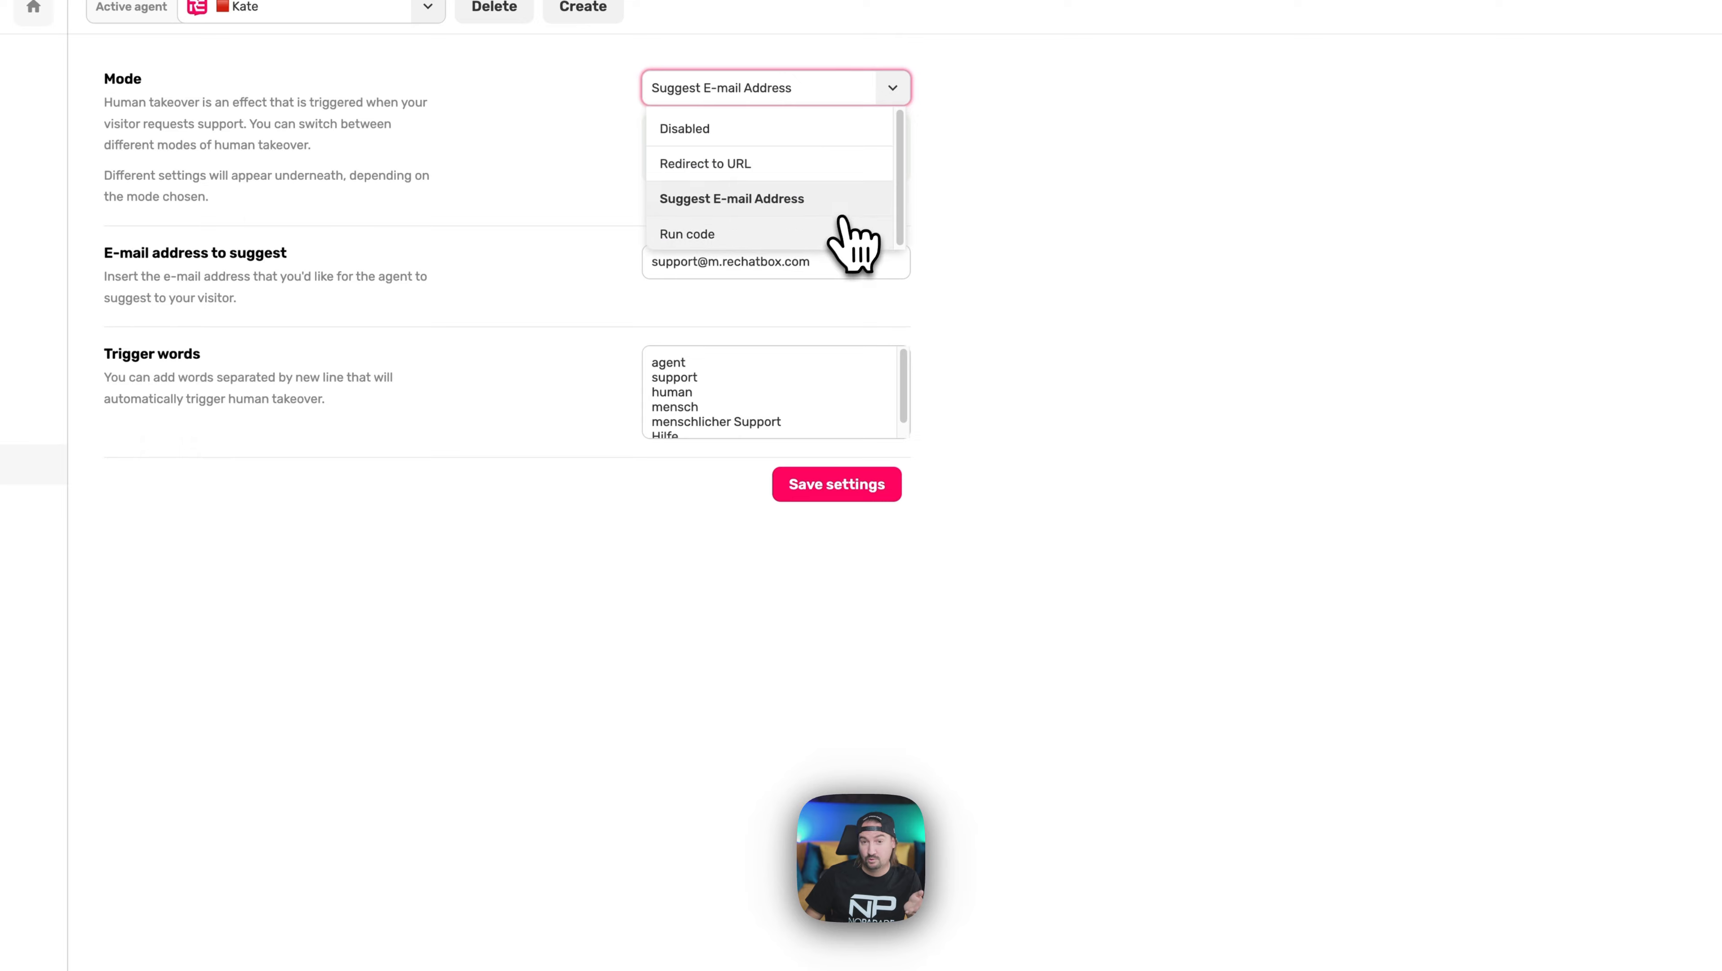
{"action": "left_click", "coordinate": [840, 230]}
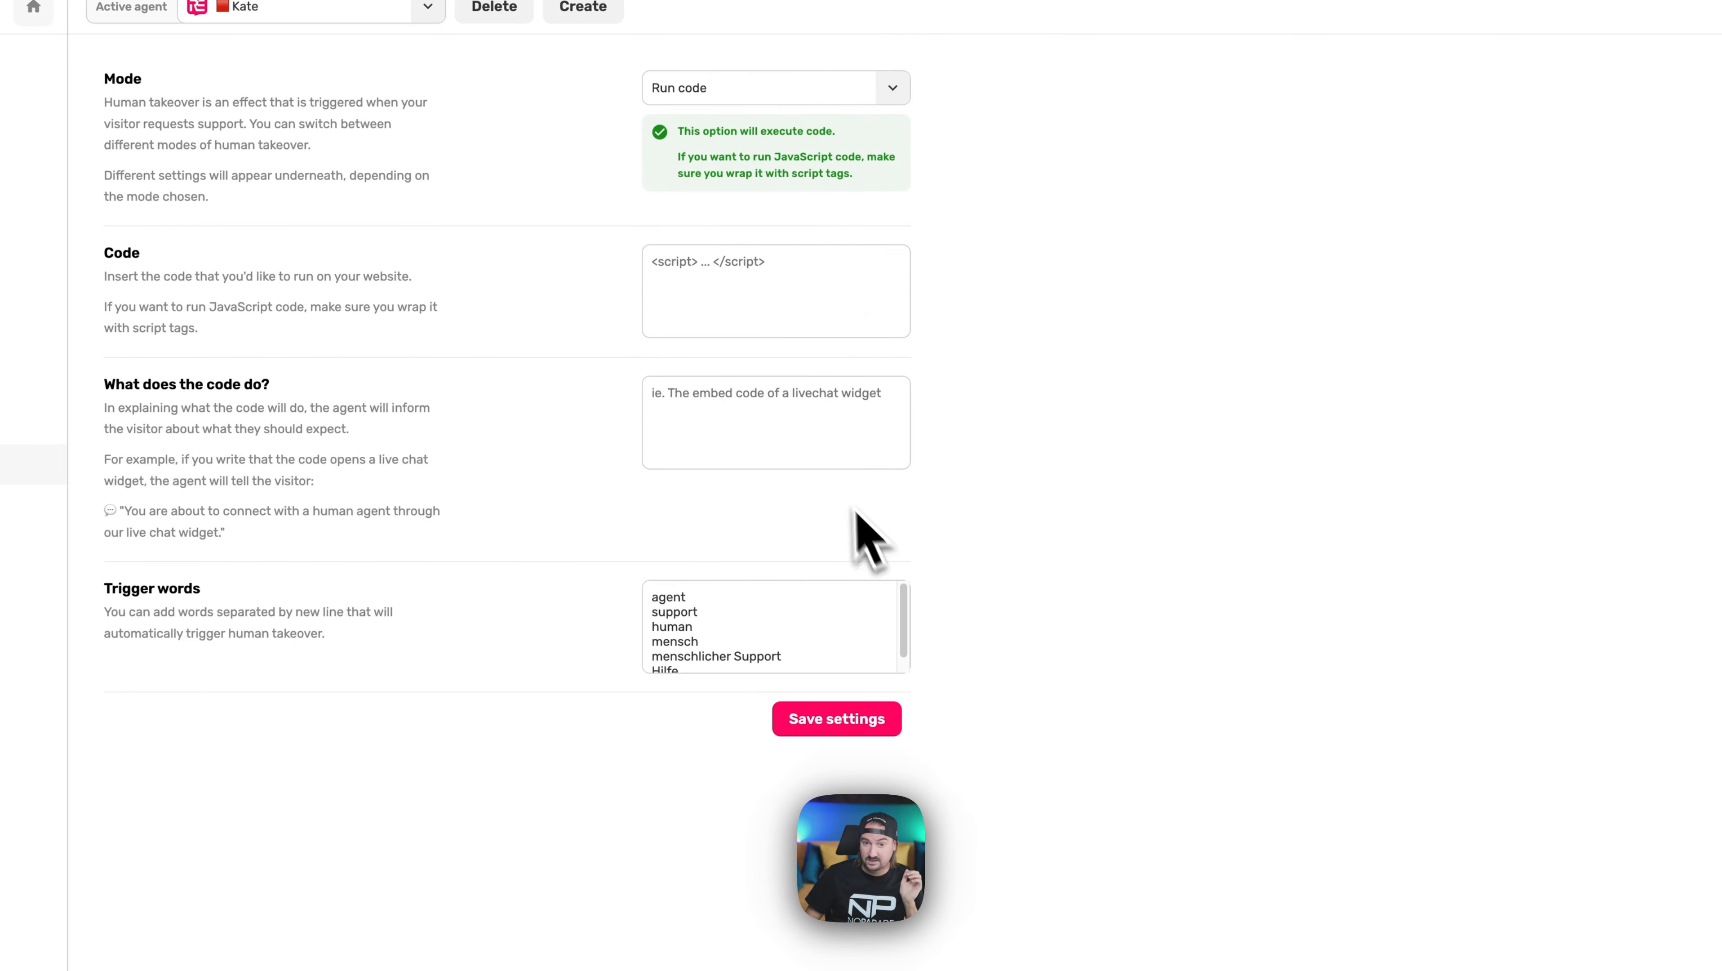
{"action": "left_click", "coordinate": [728, 292]}
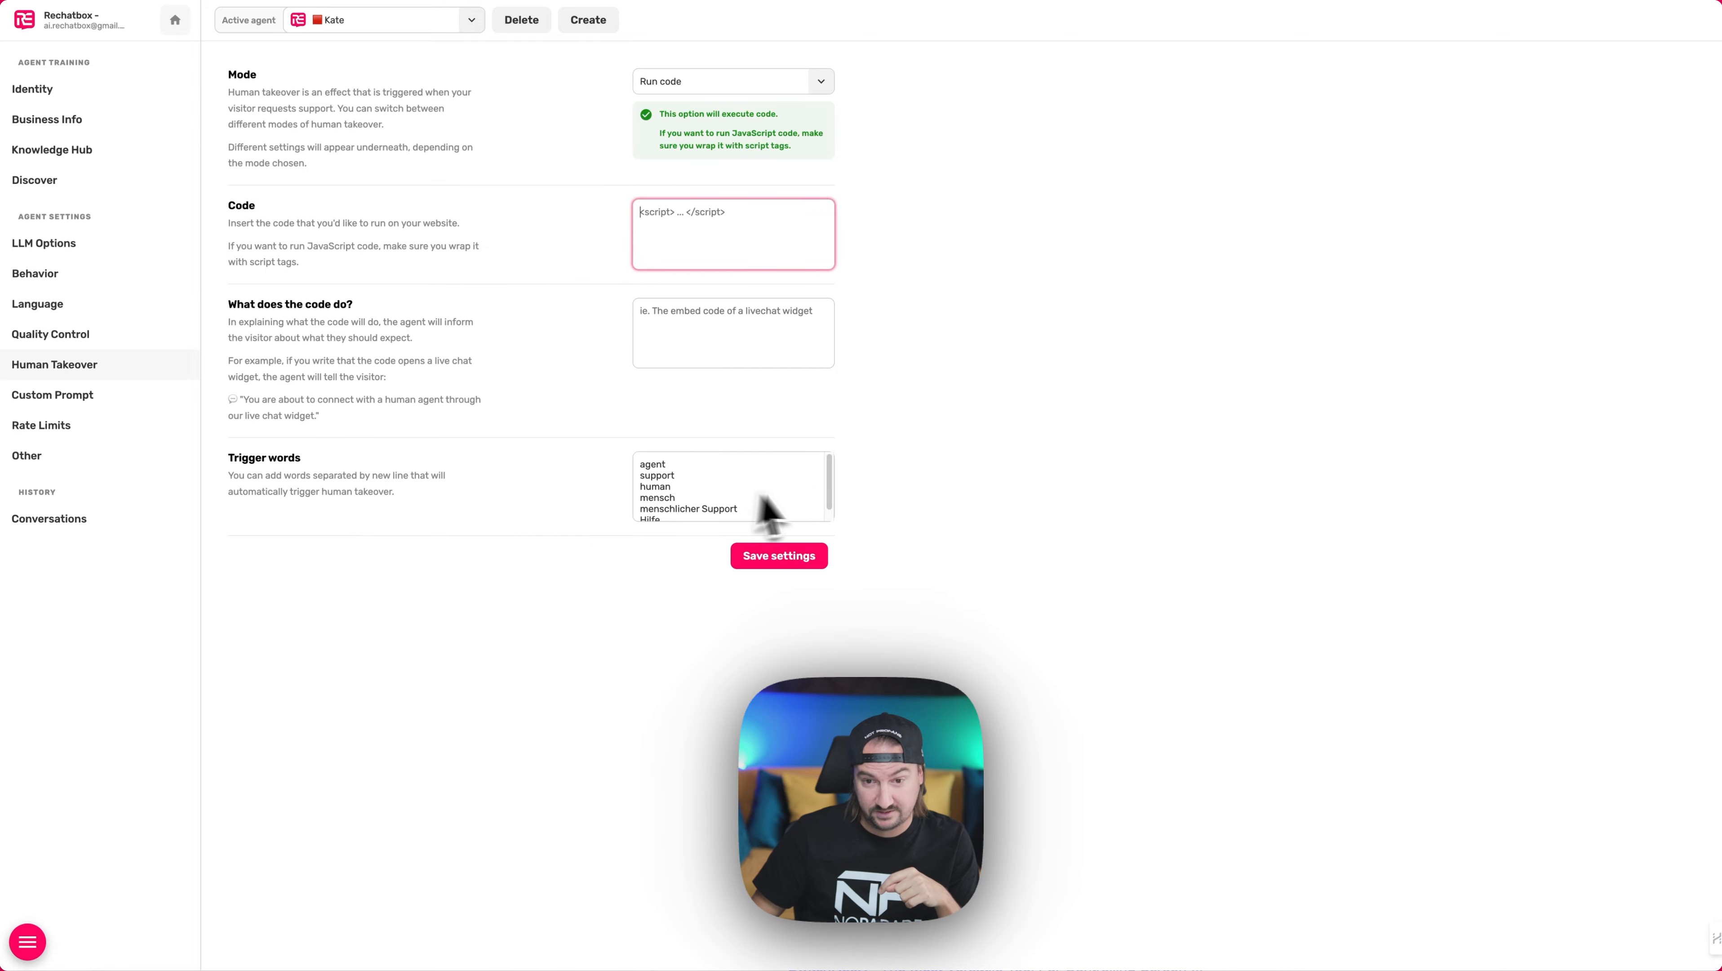
{"action": "left_click", "coordinate": [826, 492]}
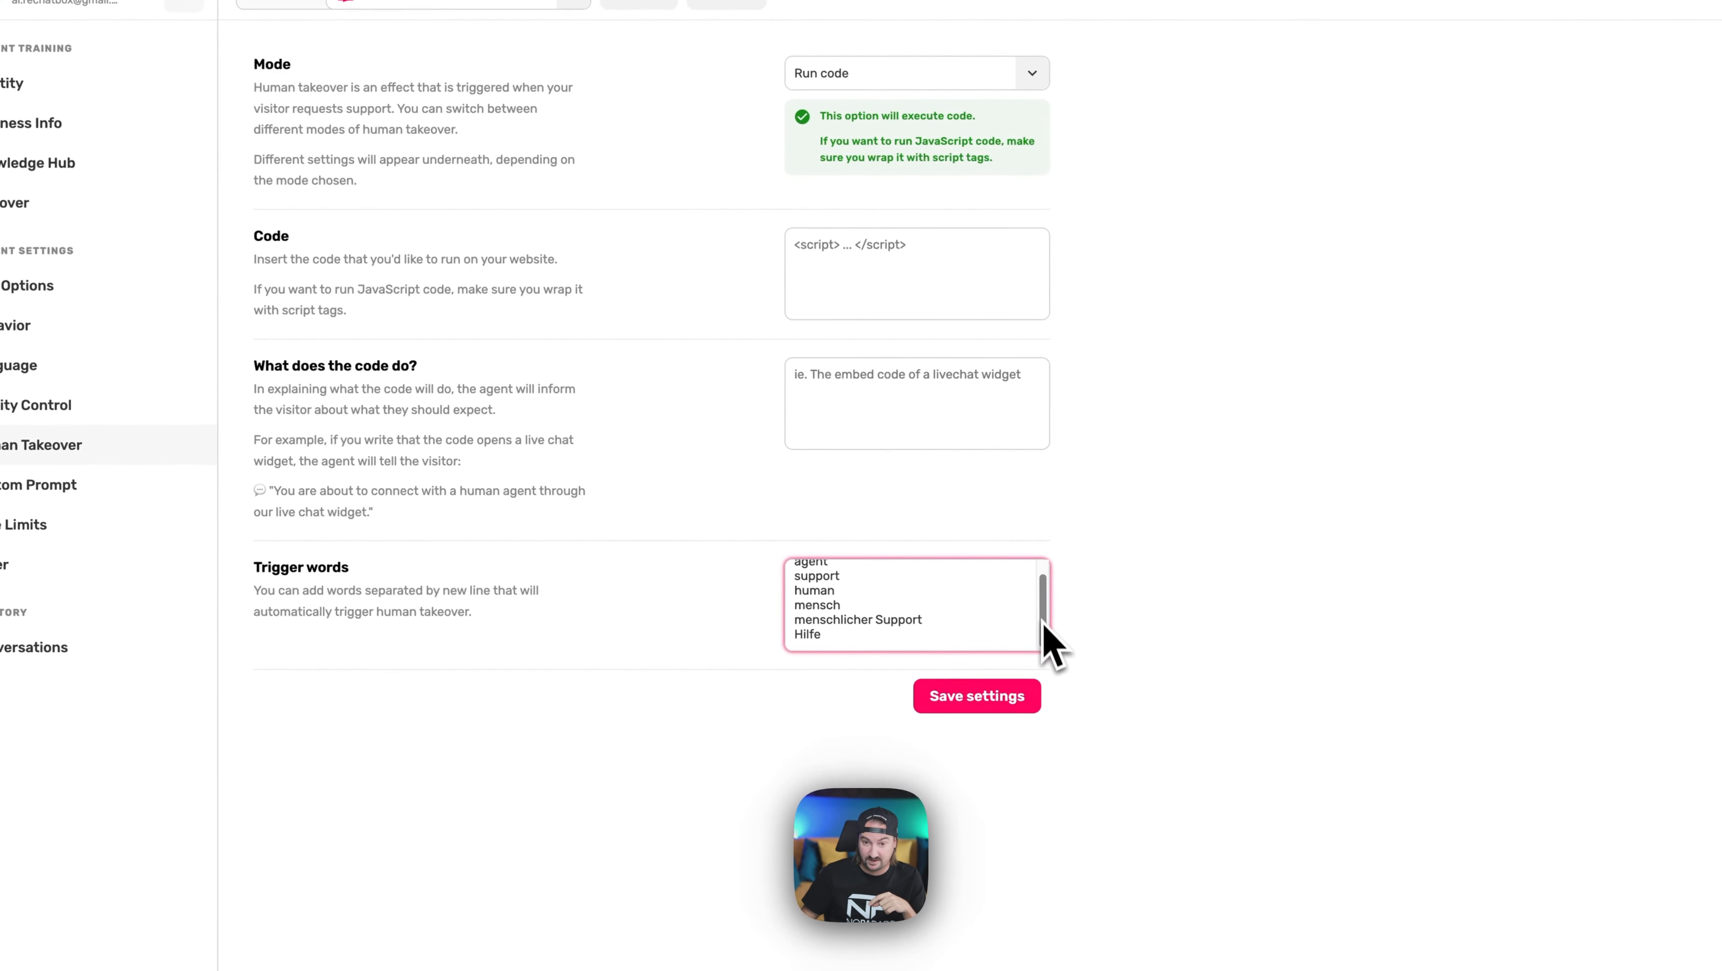
{"action": "left_click", "coordinate": [941, 72]}
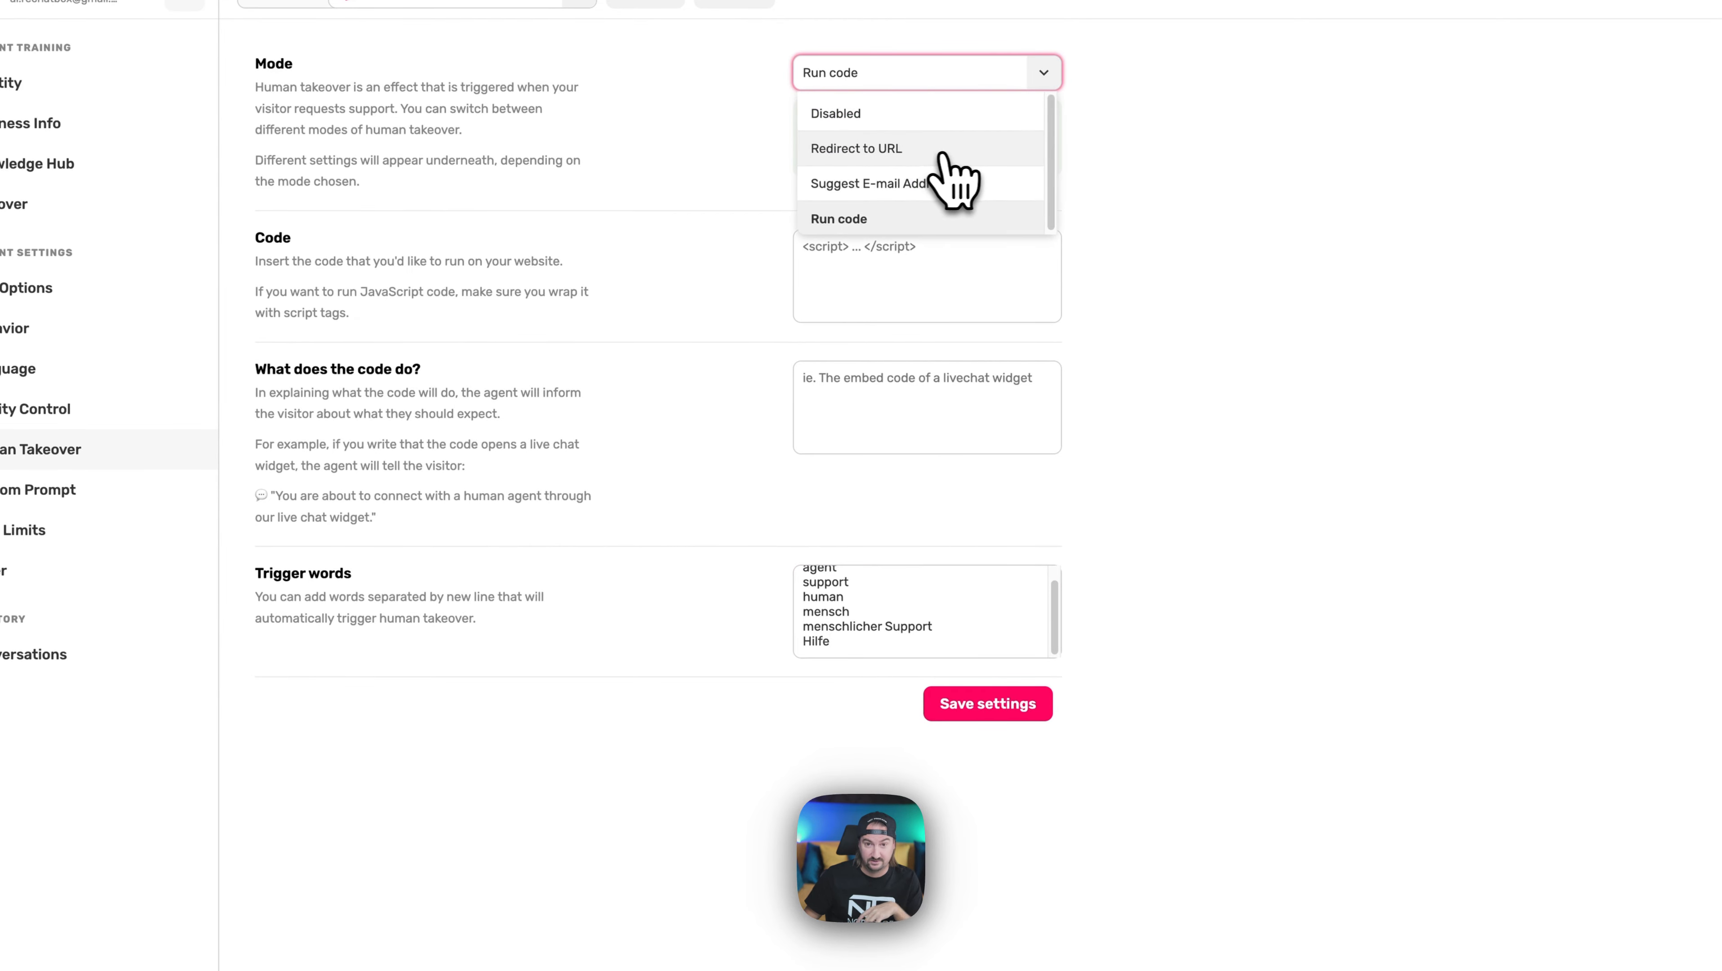
{"action": "left_click", "coordinate": [952, 182]}
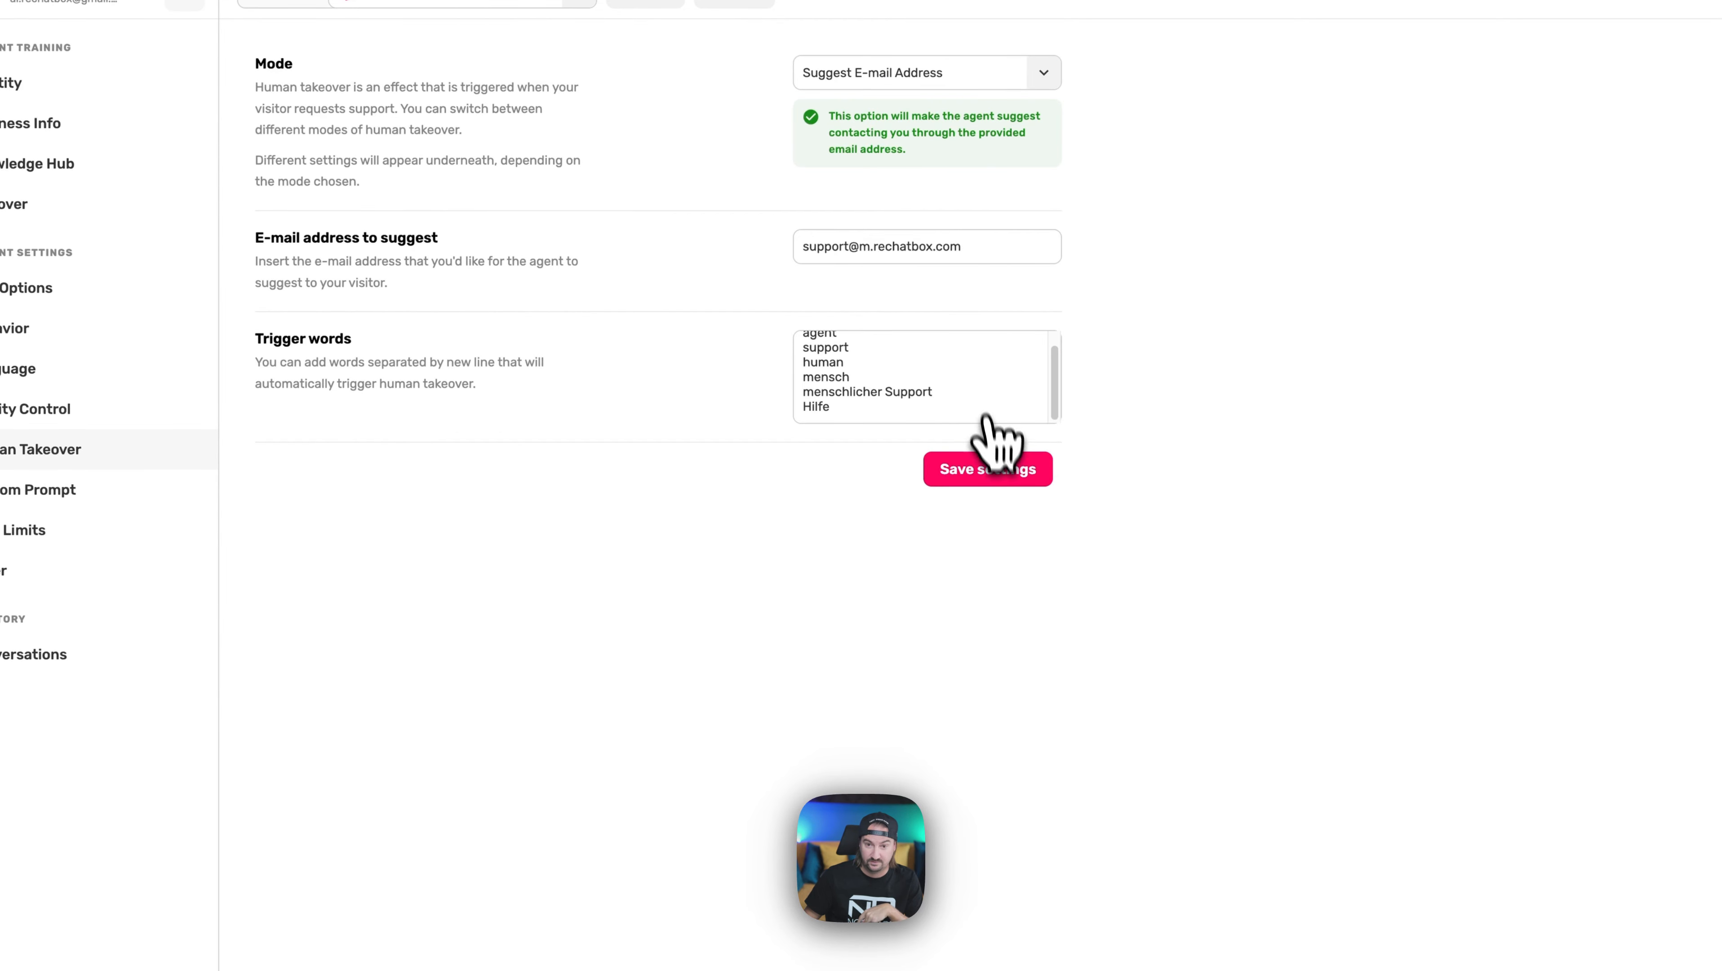
- Inspect the custom prompt settings and their warning about interactive datasets
{"action": "left_click", "coordinate": [37, 489]}
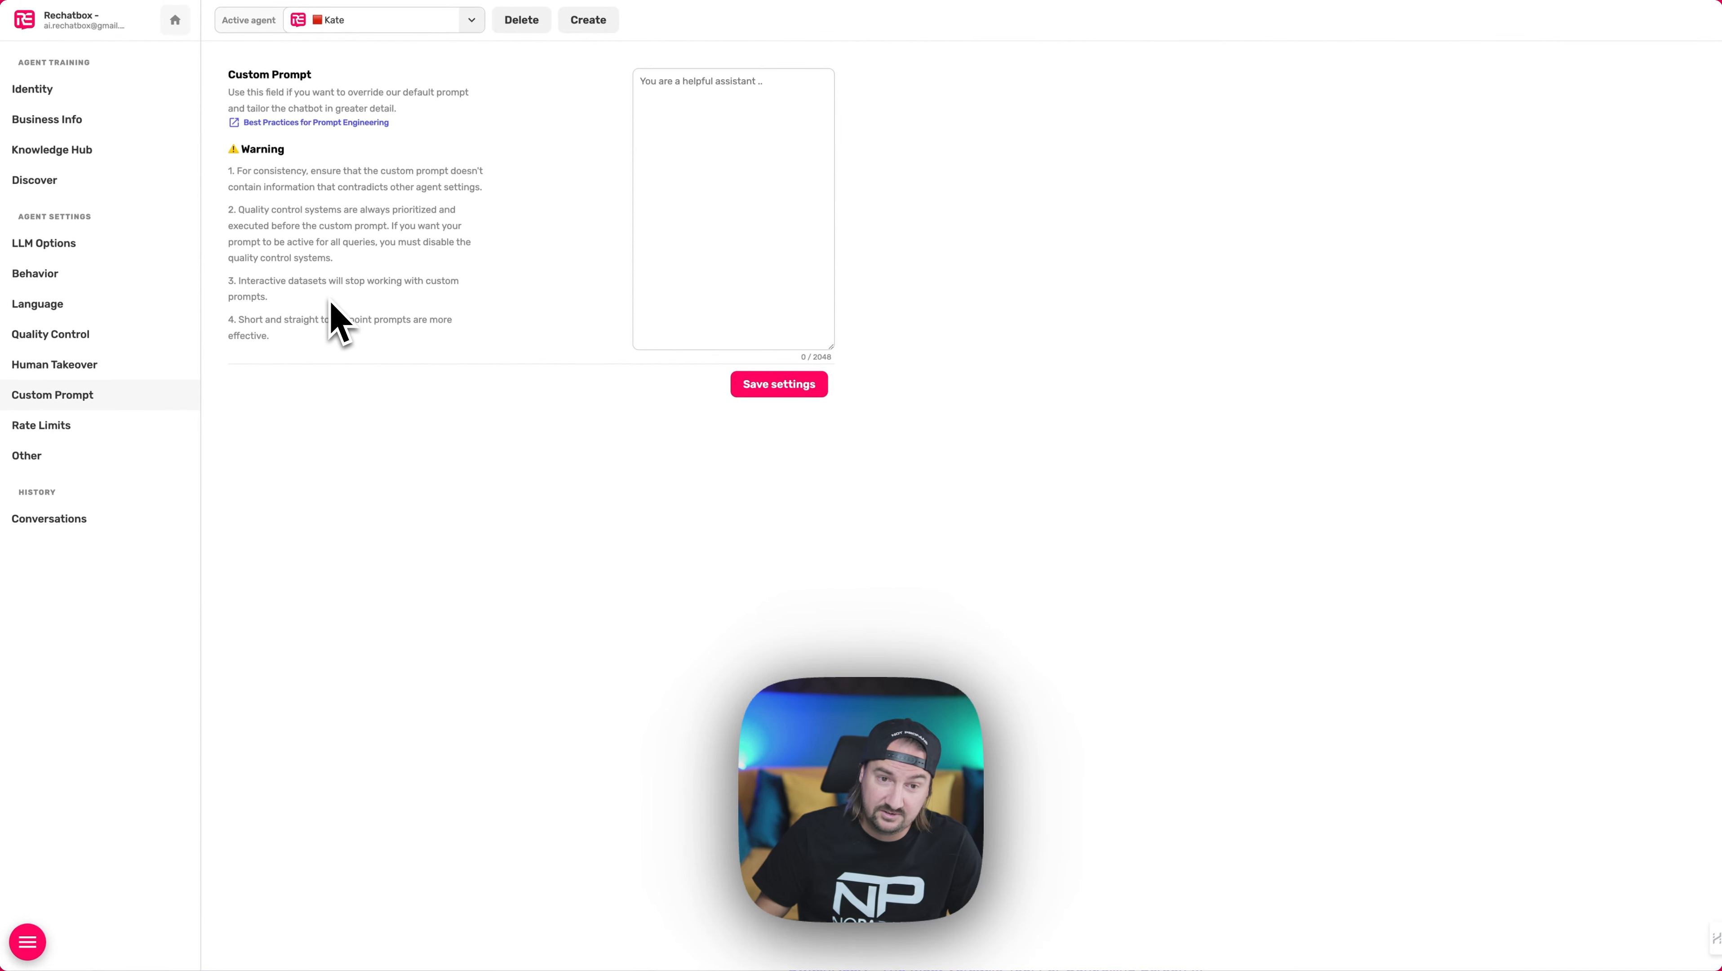
{"action": "left_click_drag", "start_coordinate": [294, 280], "coordinate": [384, 289]}
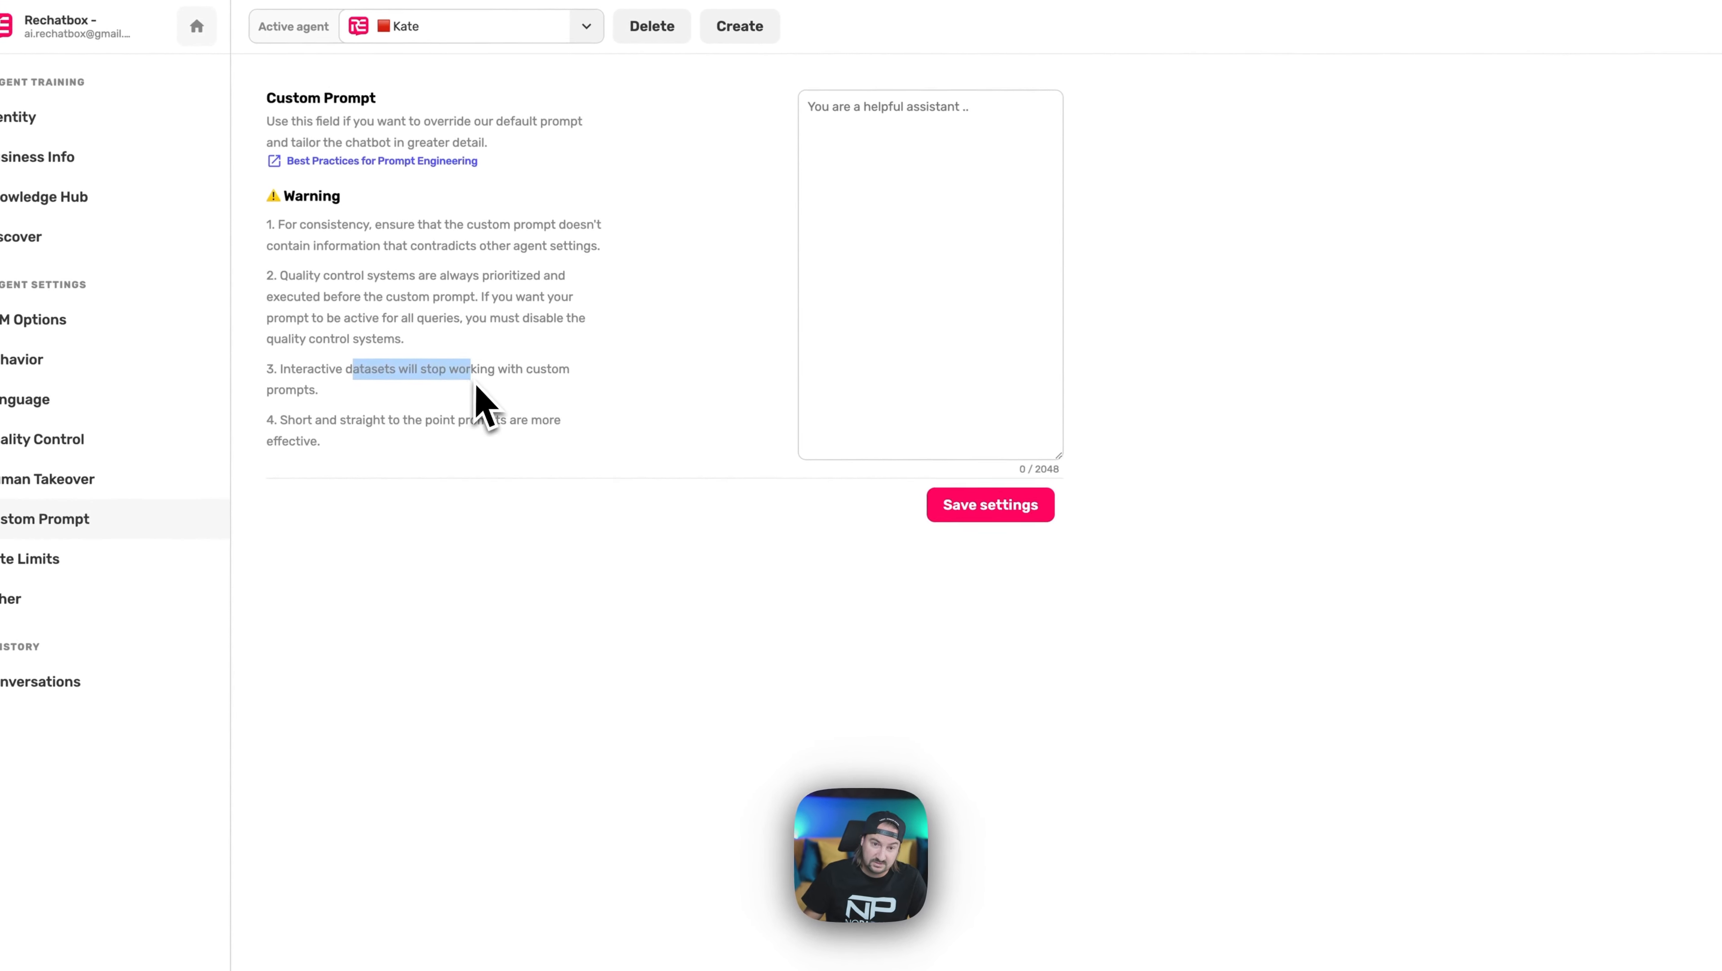
{"action": "left_click", "coordinate": [477, 386]}
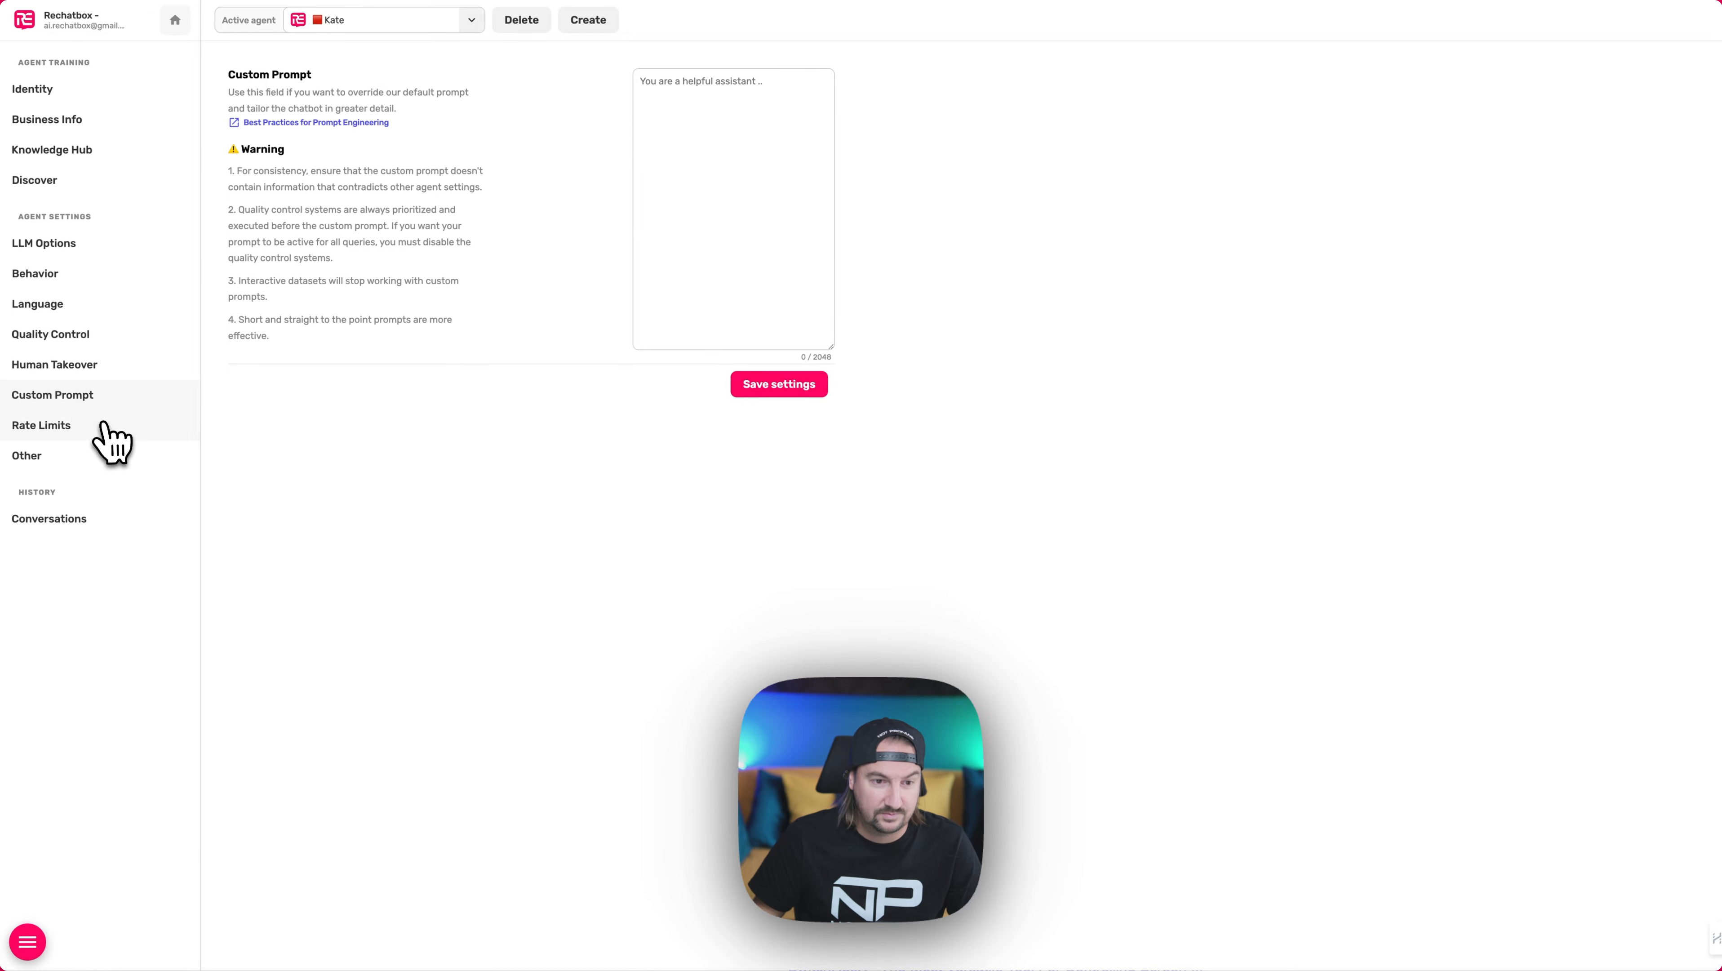
- Preview the Daily token limit mode in the rate limits and examine its token threshold and fallback message fields
{"action": "left_click", "coordinate": [104, 426]}
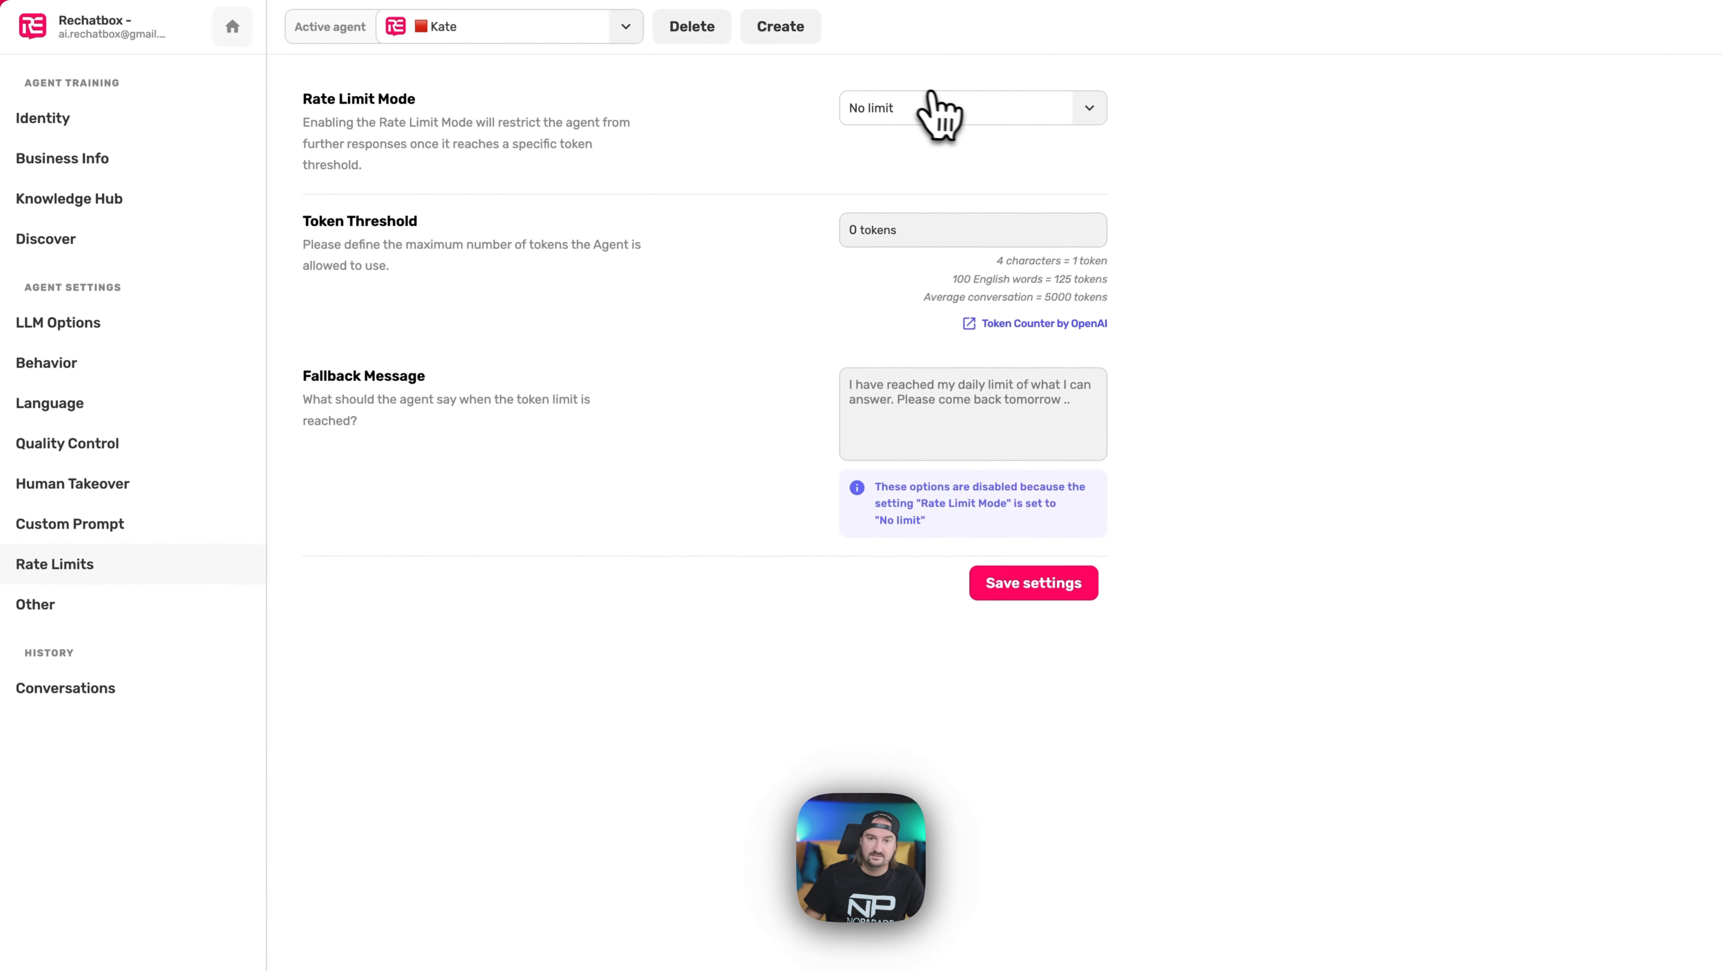
{"action": "left_click", "coordinate": [924, 108]}
{"action": "left_click", "coordinate": [980, 184]}
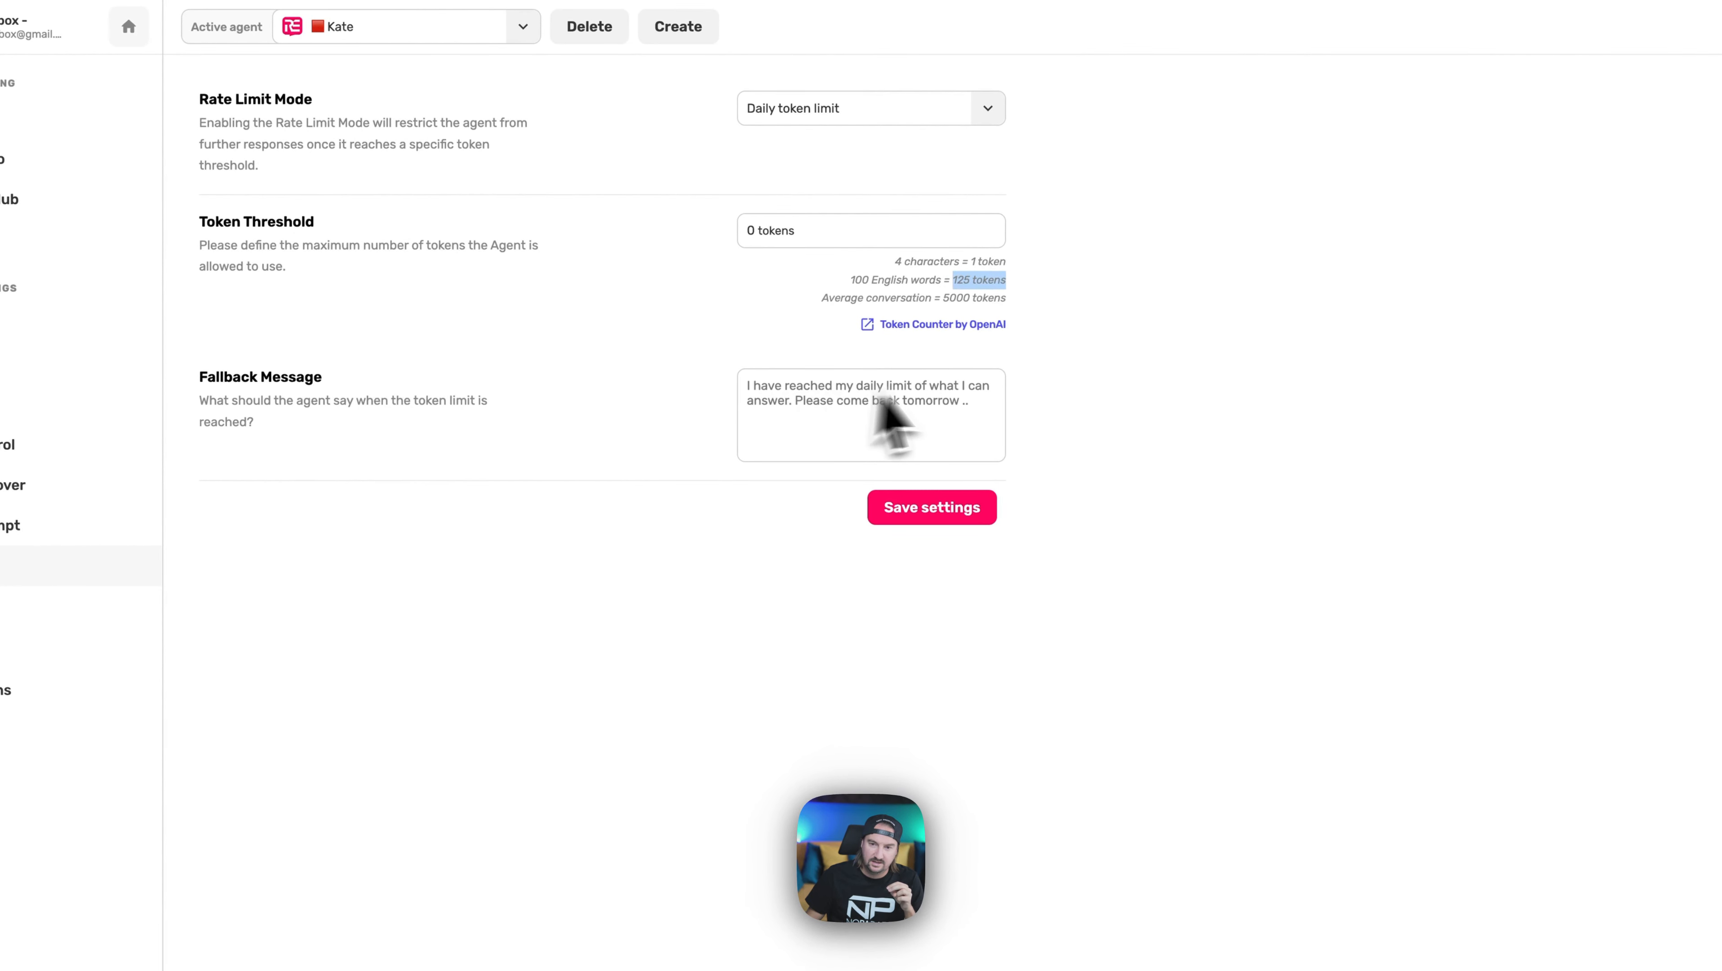
{"action": "left_click", "coordinate": [761, 386]}
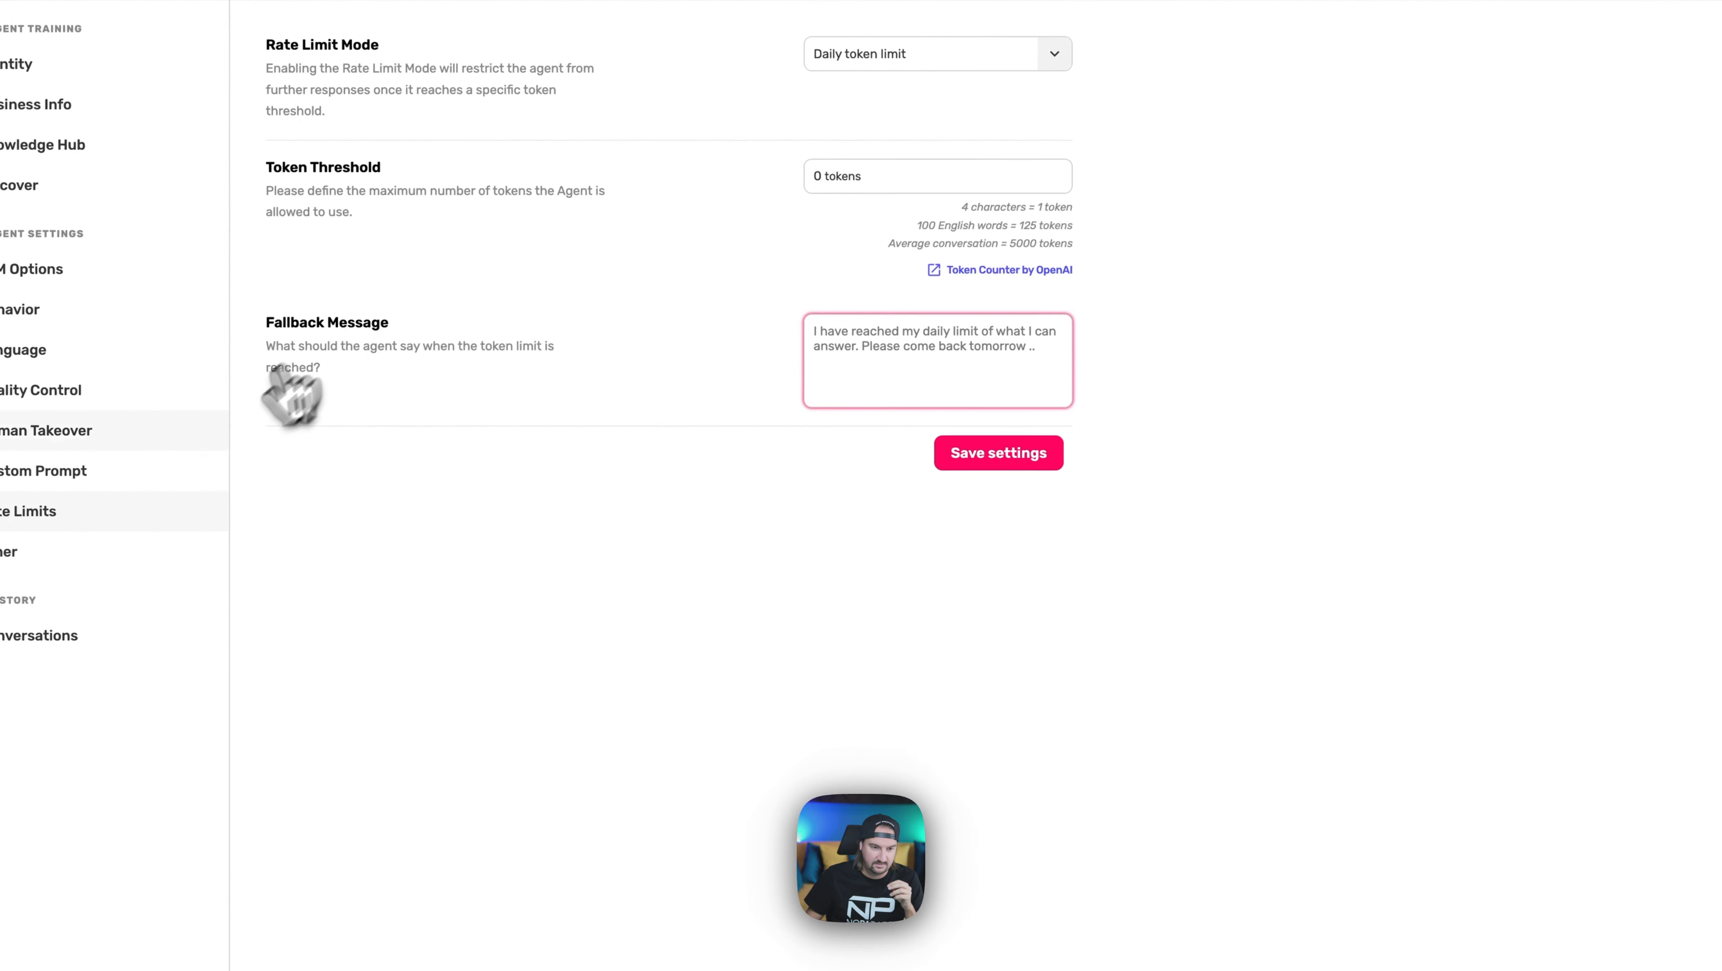
- View the agent ID settings and past visitor conversations in the history, and return to the home page
{"action": "left_click", "coordinate": [109, 551]}
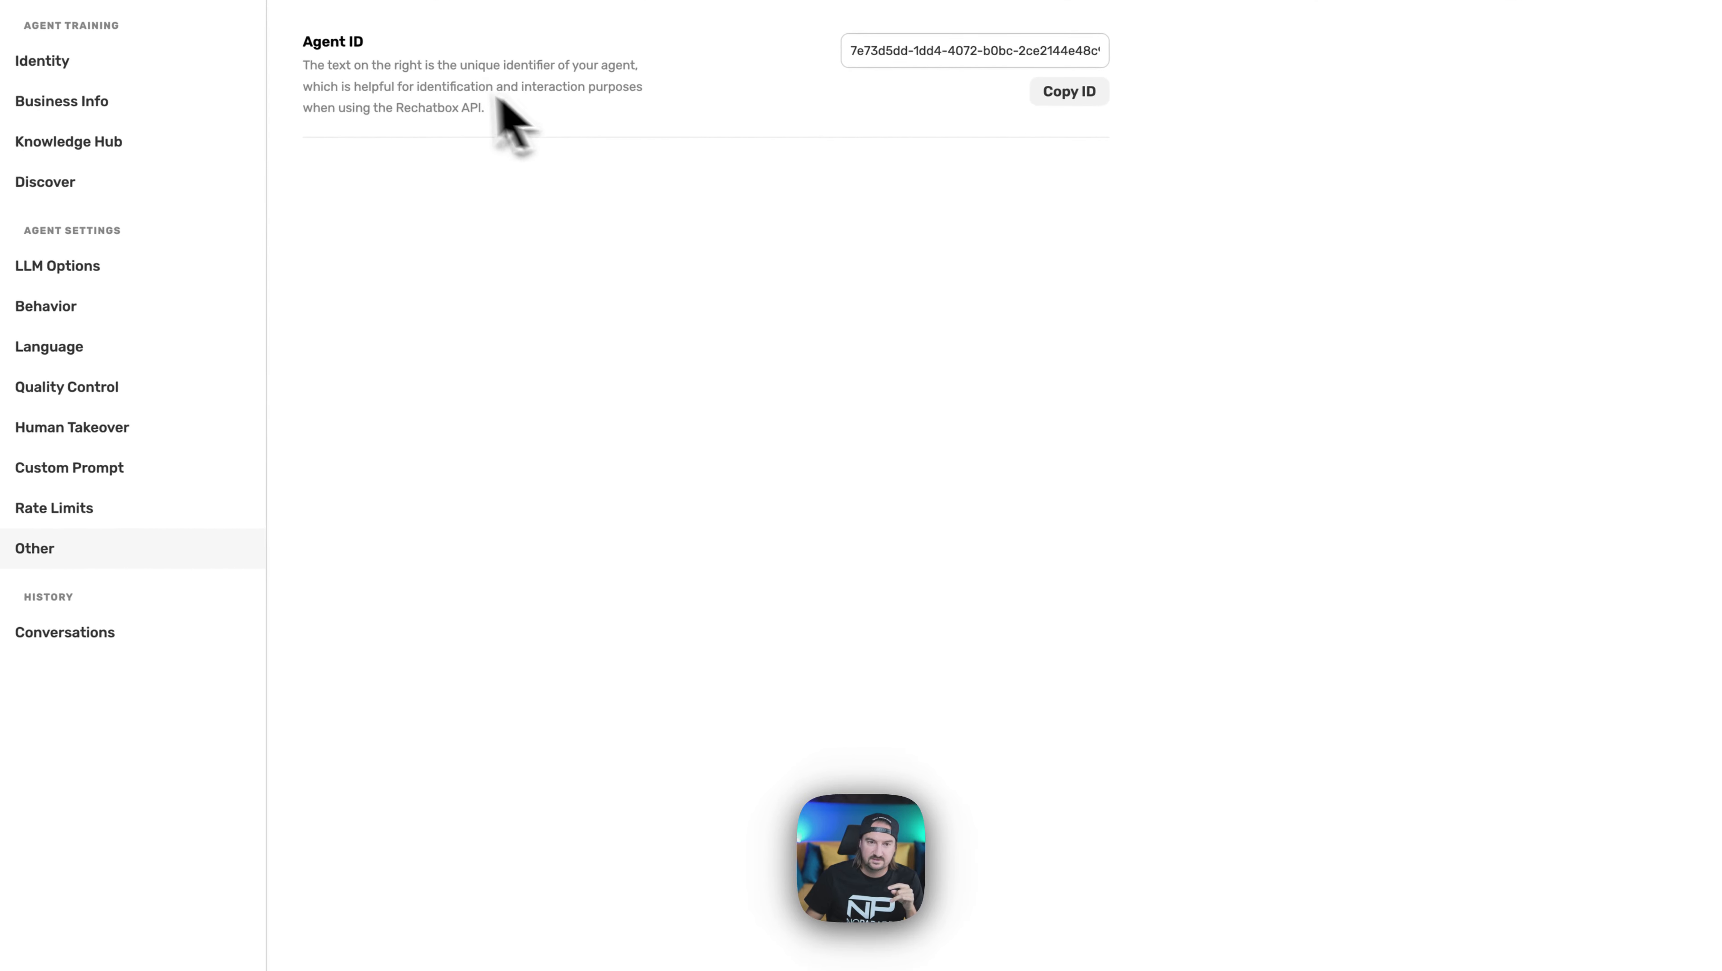
{"action": "left_click", "coordinate": [157, 644]}
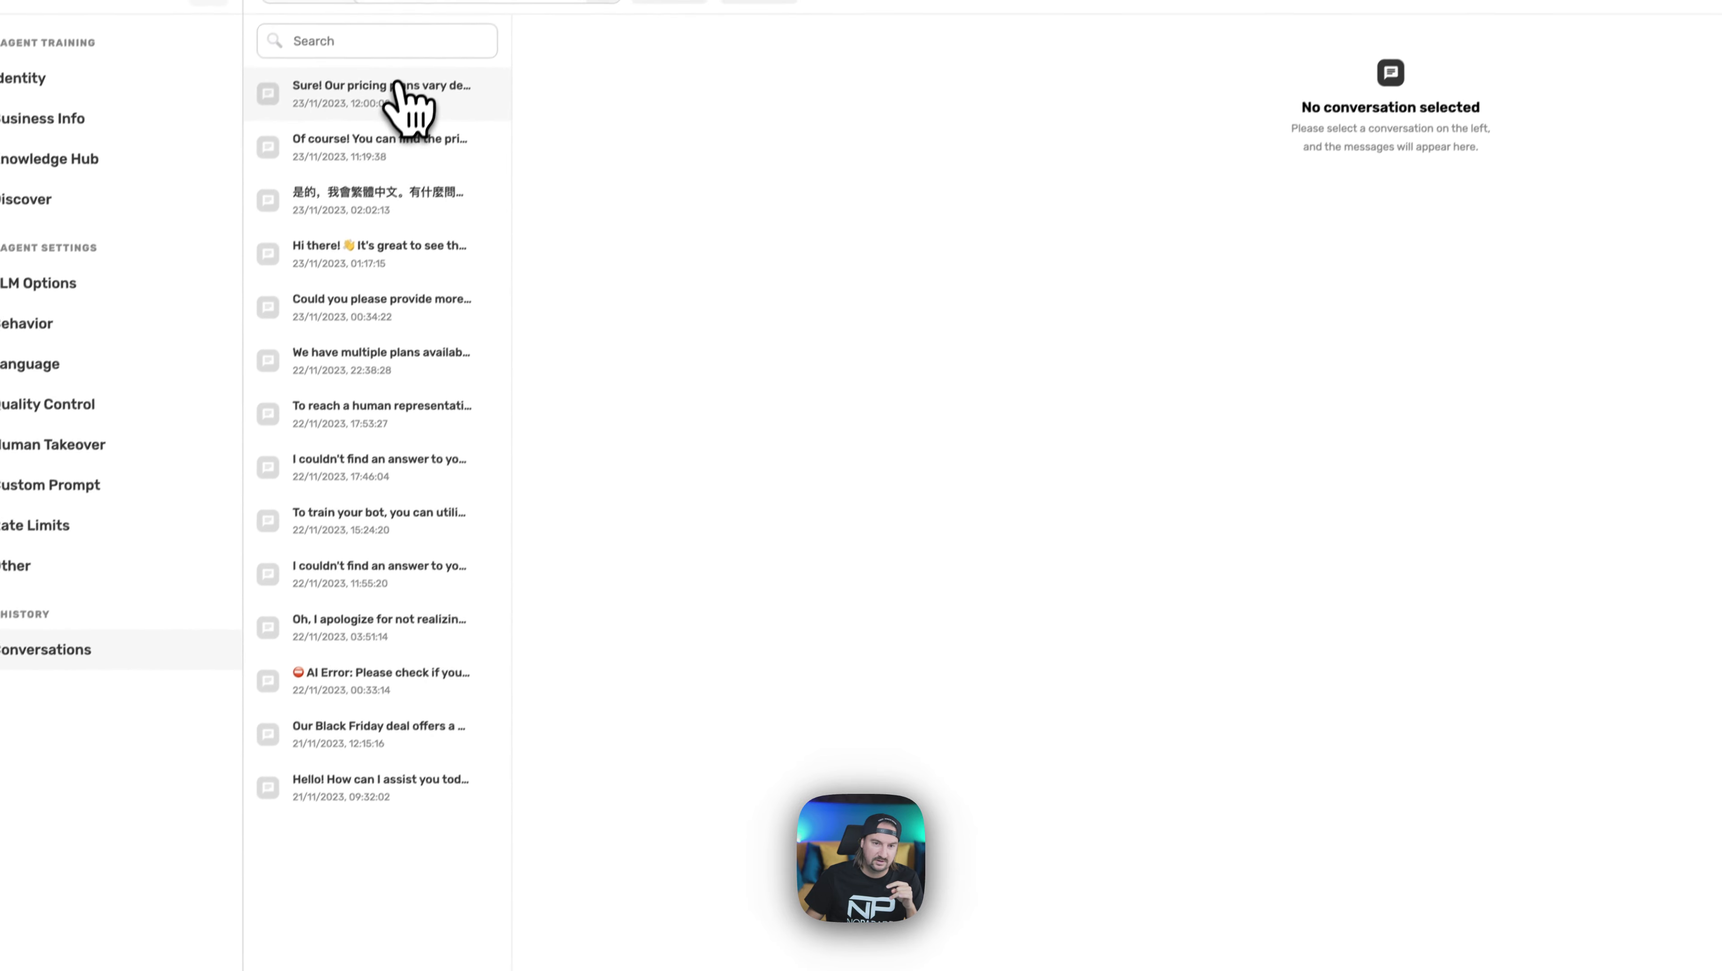
{"action": "left_click", "coordinate": [418, 309]}
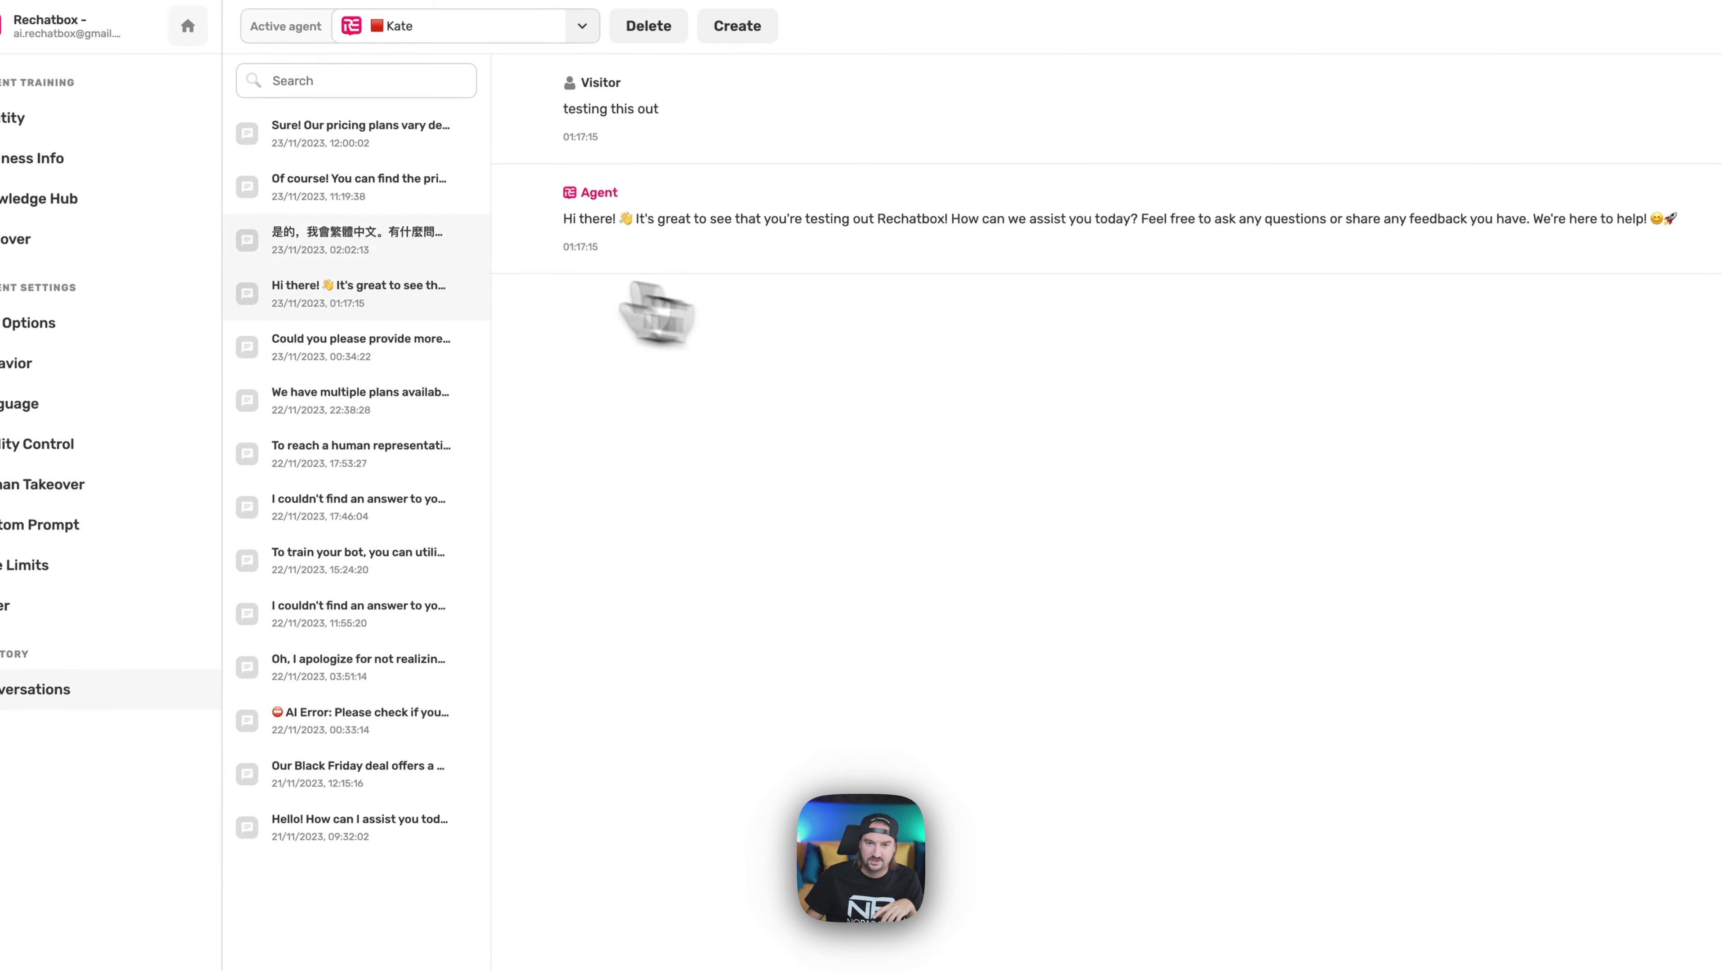
{"action": "left_click", "coordinate": [387, 143]}
{"action": "left_click", "coordinate": [102, 120]}
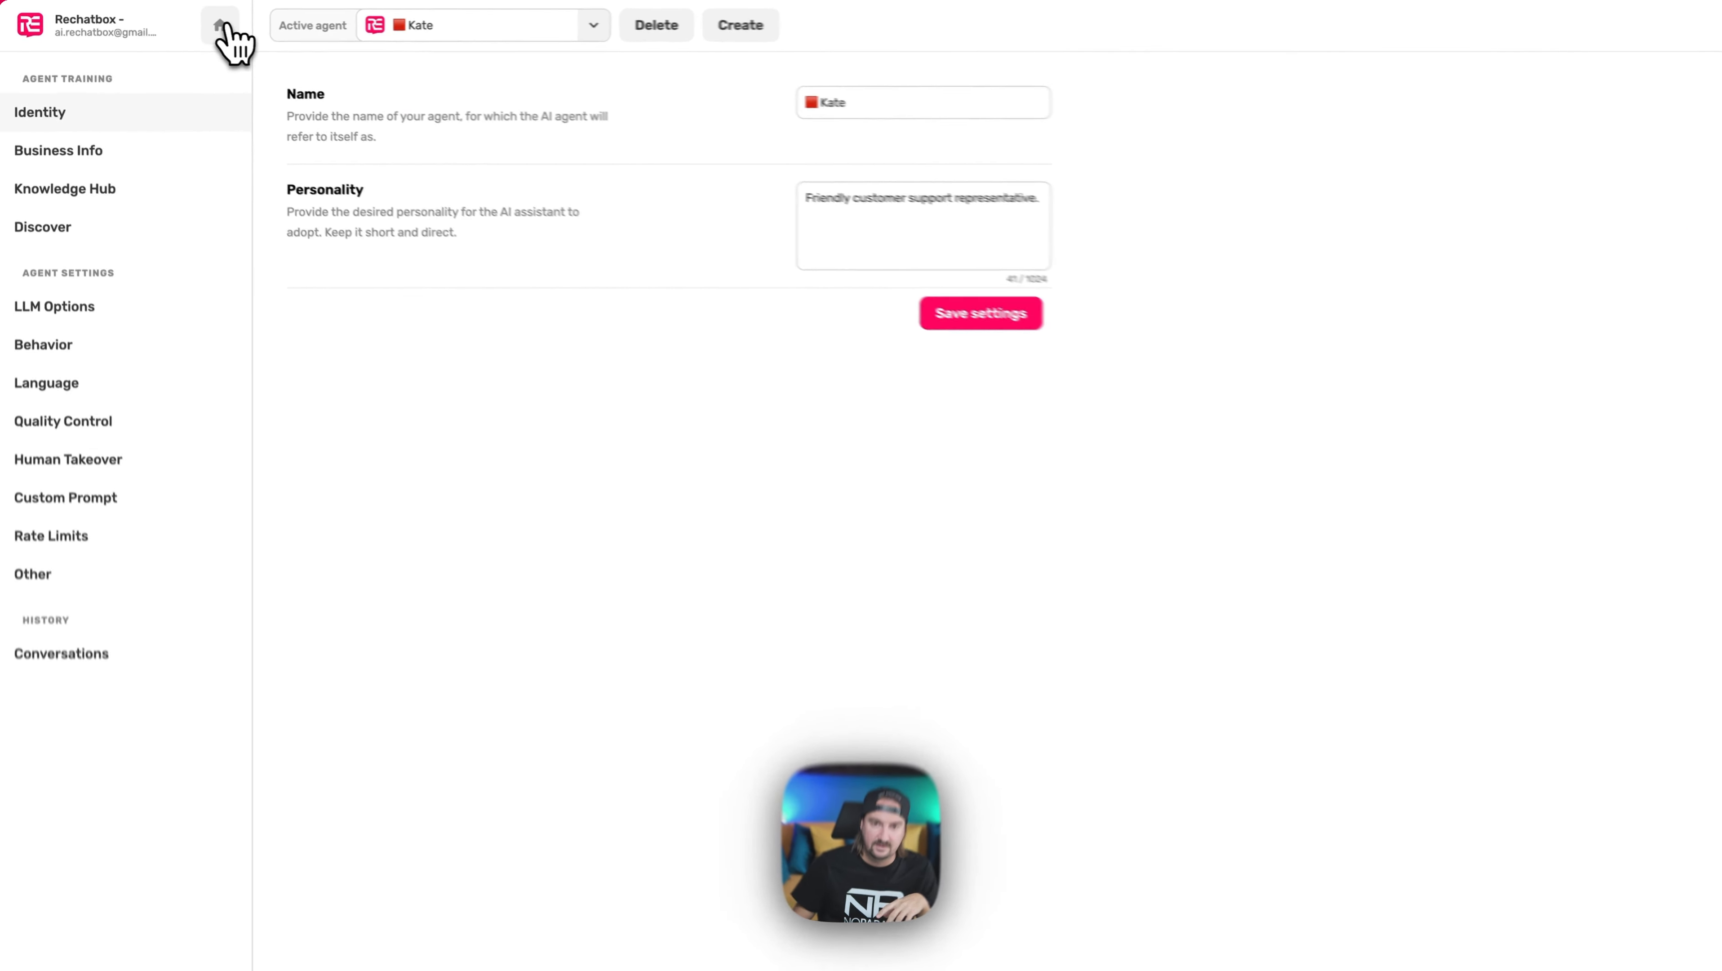
{"action": "left_click", "coordinate": [220, 26]}
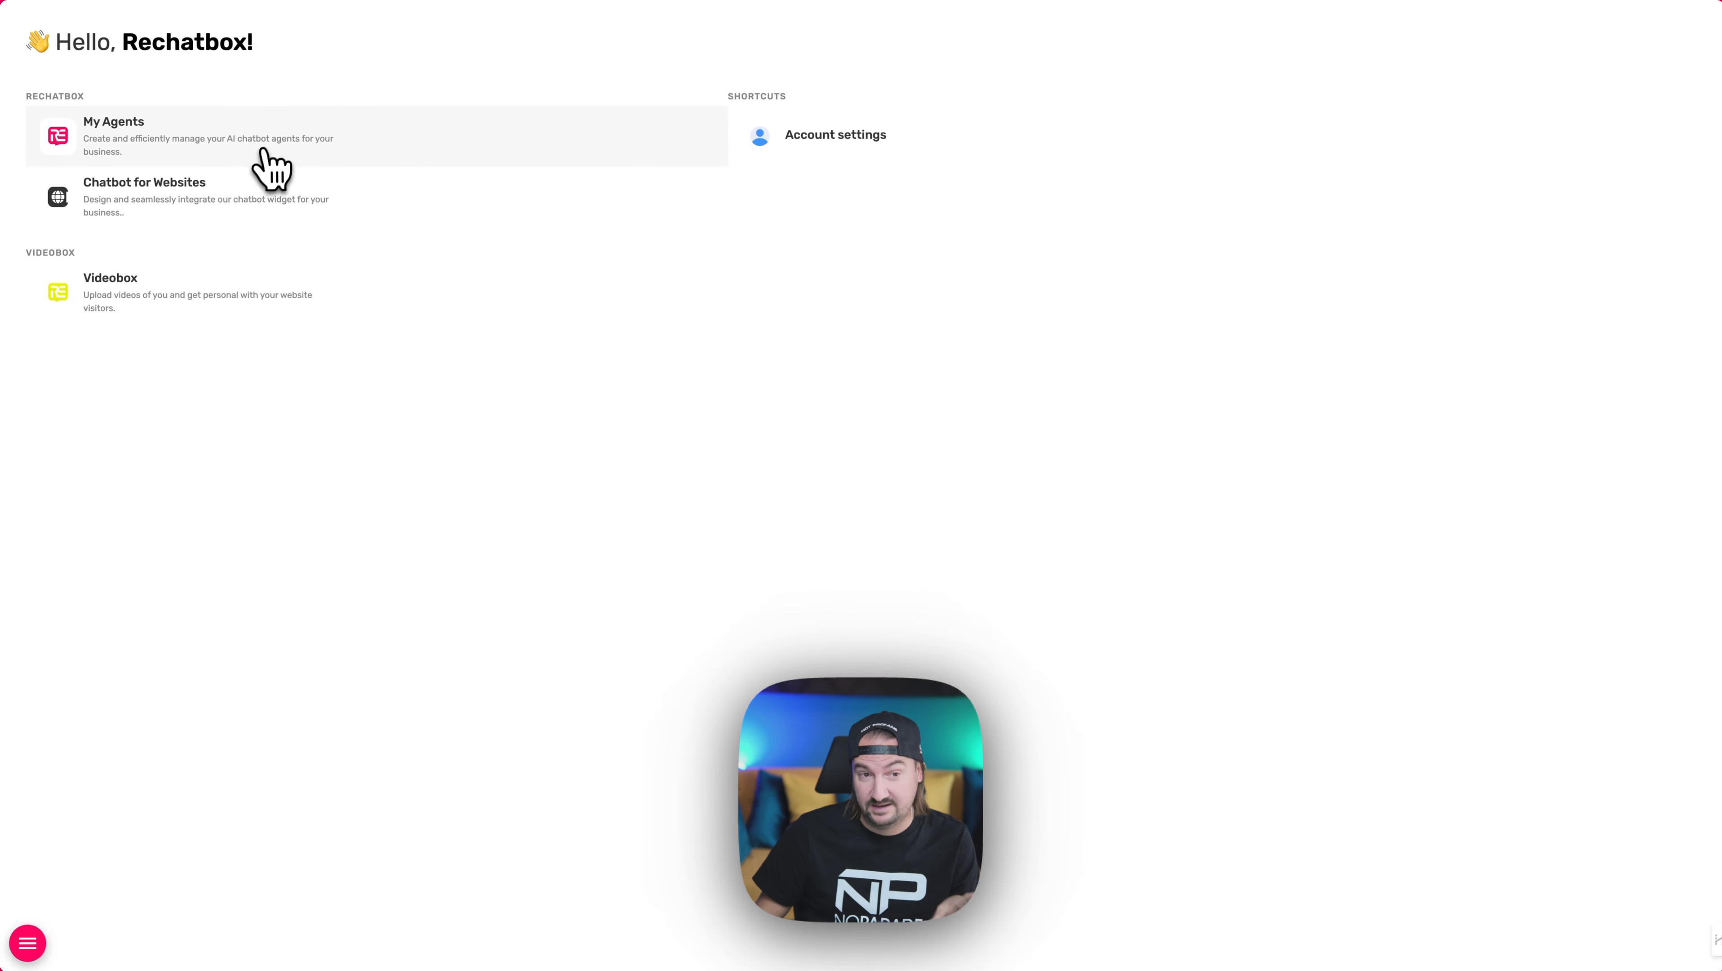
- Open Chatbot for Websites and view the list of workspace chatbots
{"action": "left_click", "coordinate": [242, 178]}
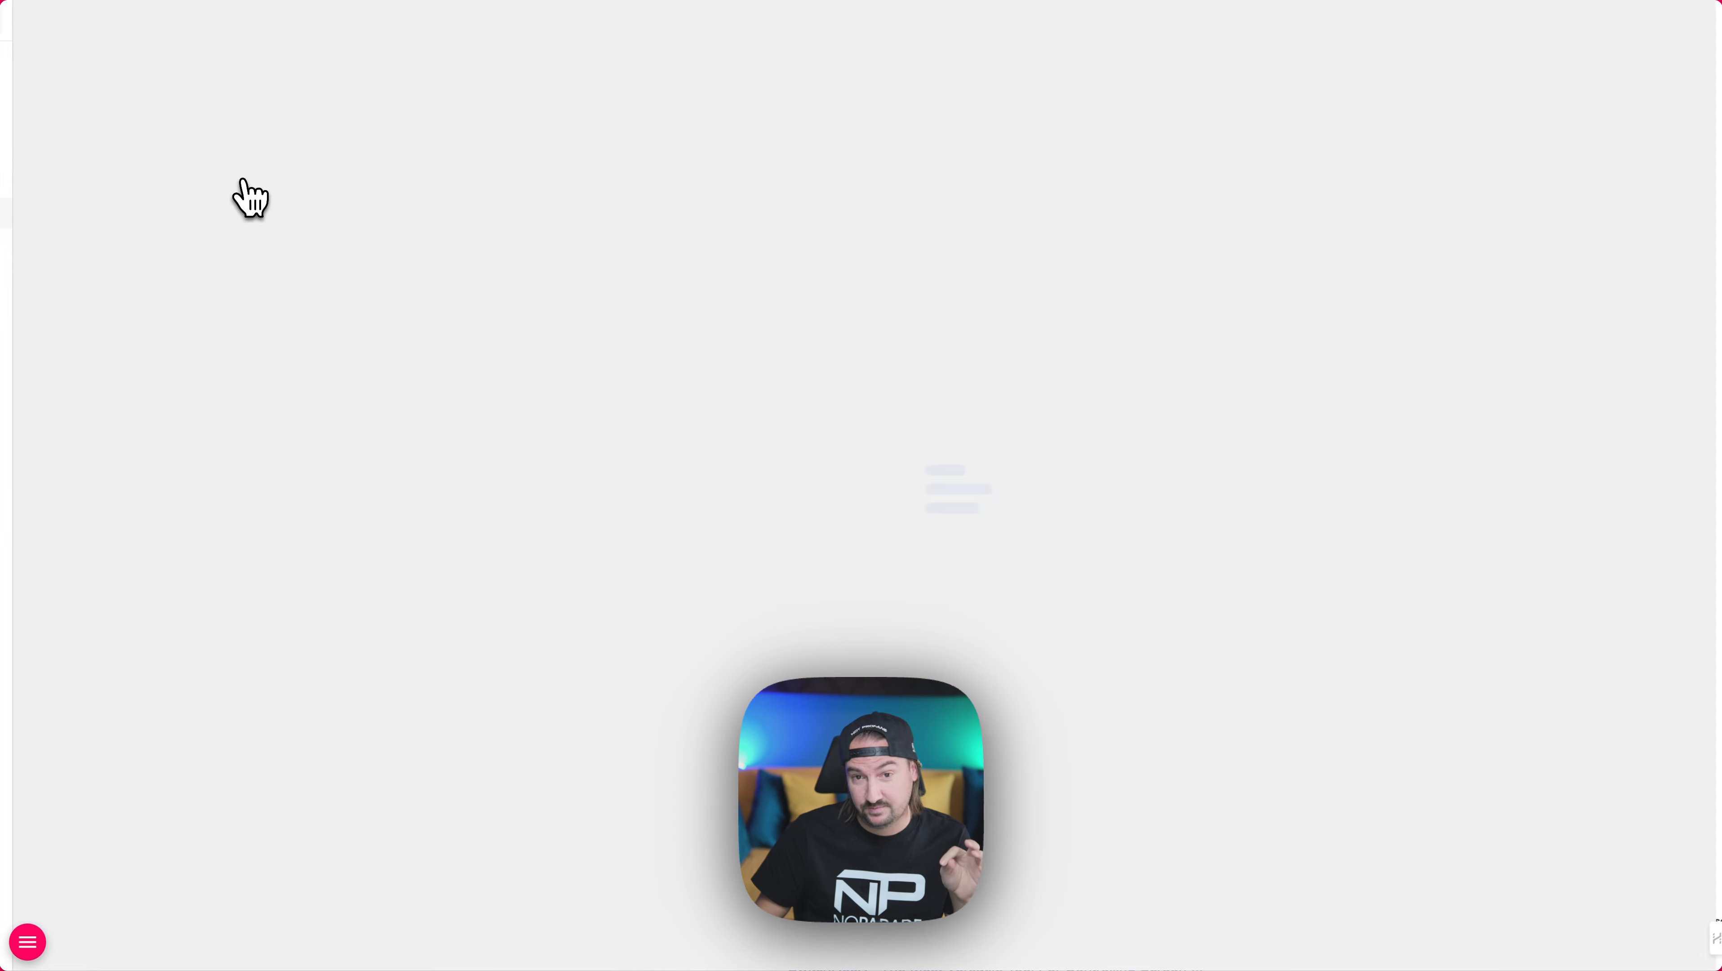
{"action": "left_click", "coordinate": [168, 97]}
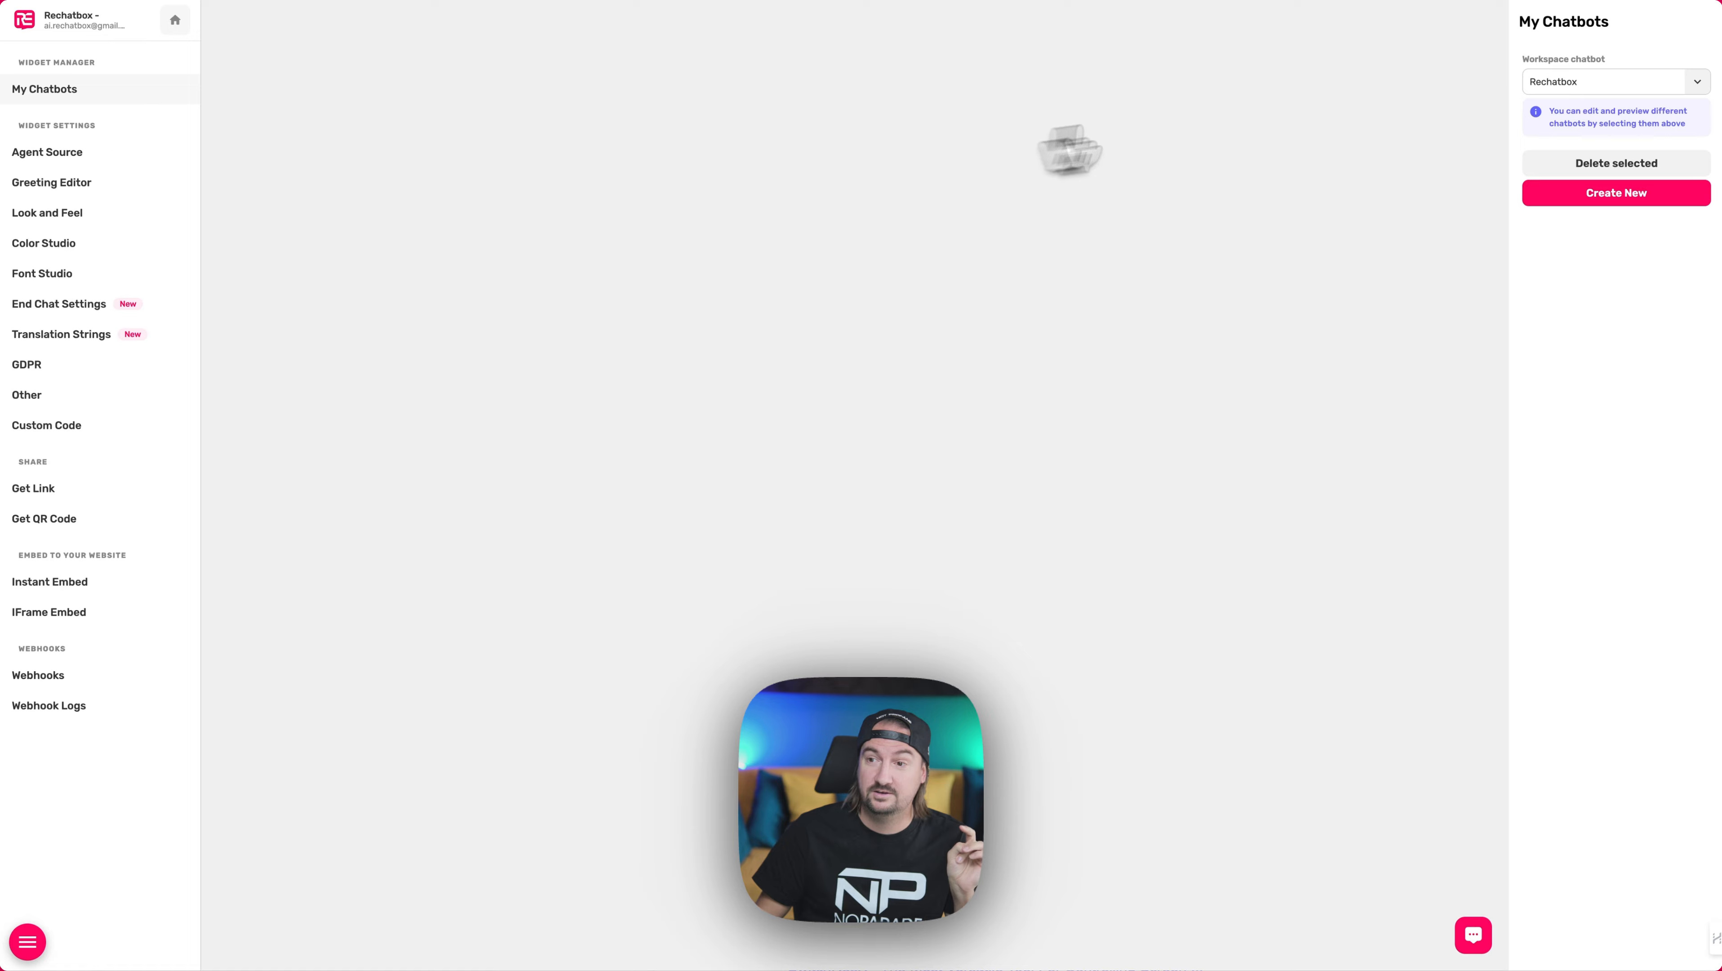
{"action": "left_click", "coordinate": [1617, 82]}
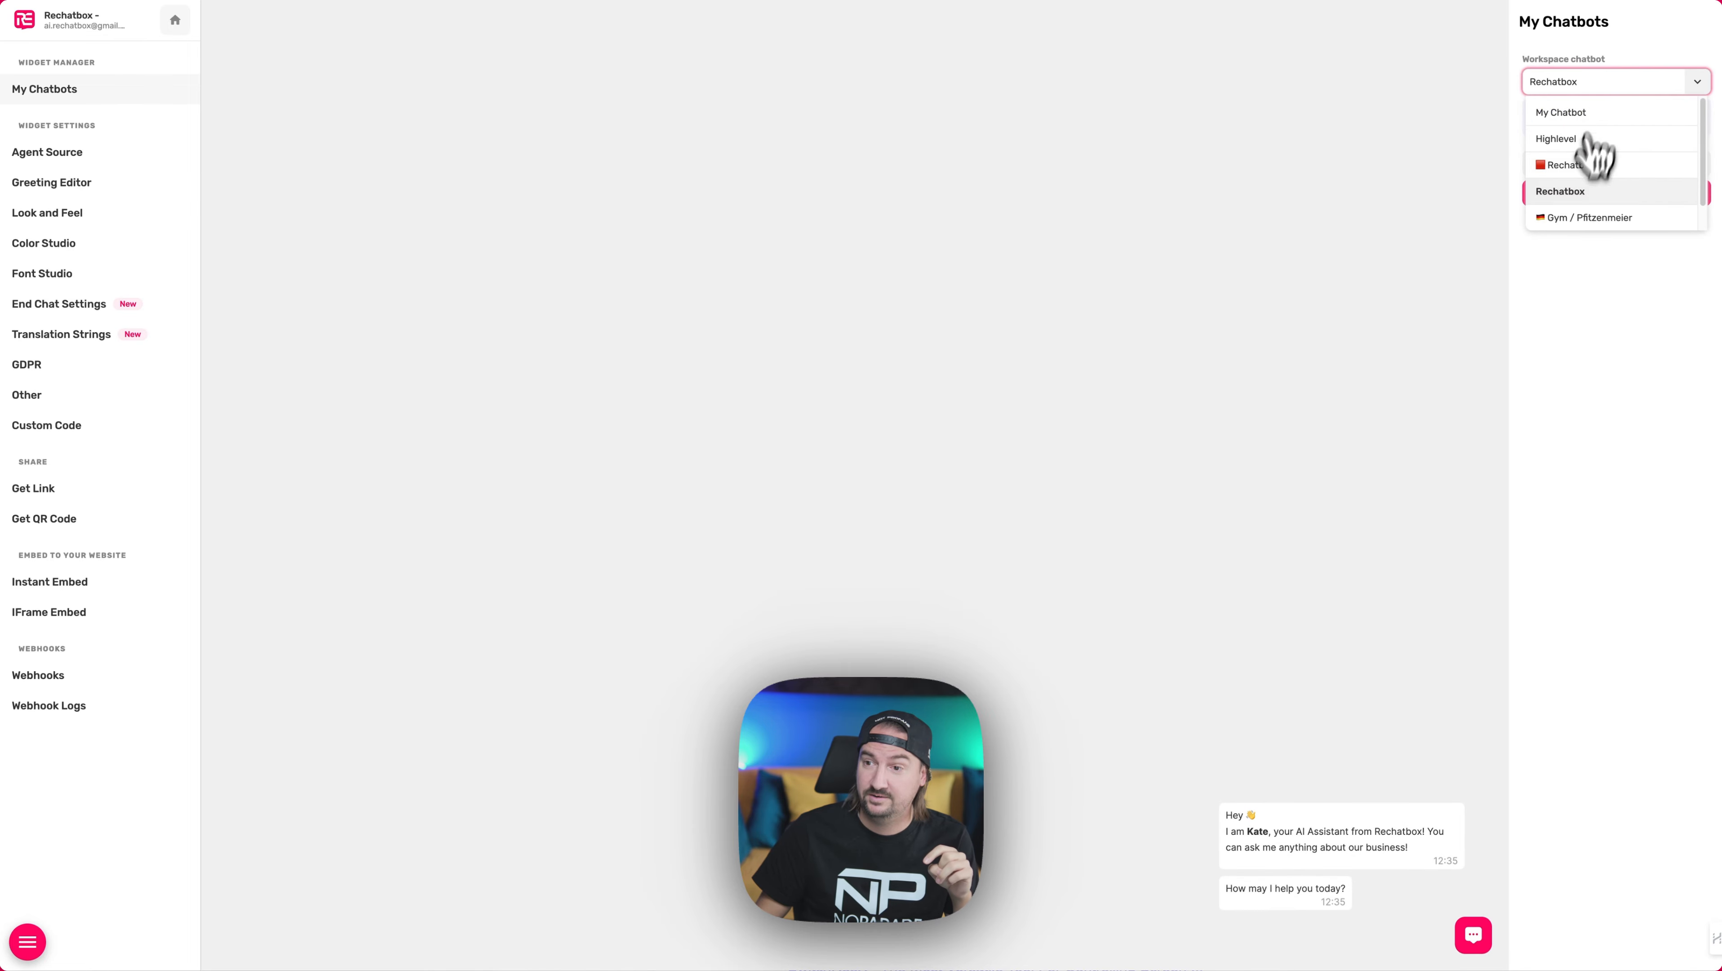
- View the agents that can be connected in Agent Source, keeping Kate as the widget's agent
{"action": "left_click", "coordinate": [143, 153]}
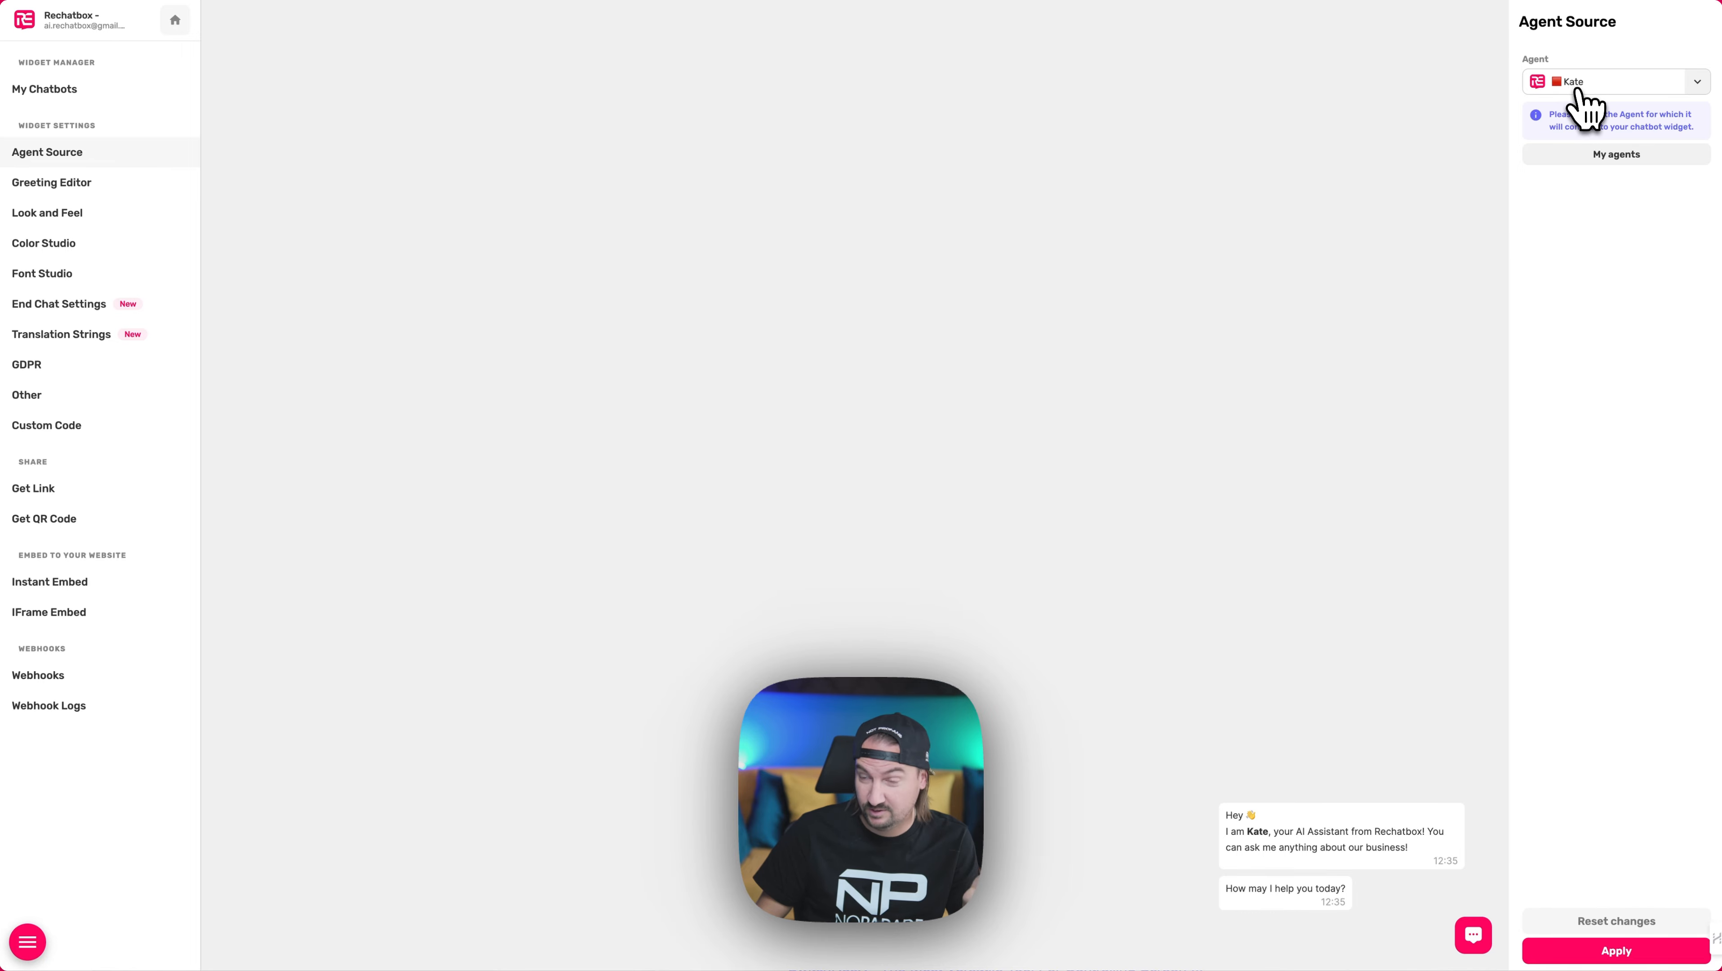
{"action": "left_click", "coordinate": [1611, 83]}
{"action": "left_click", "coordinate": [1583, 139]}
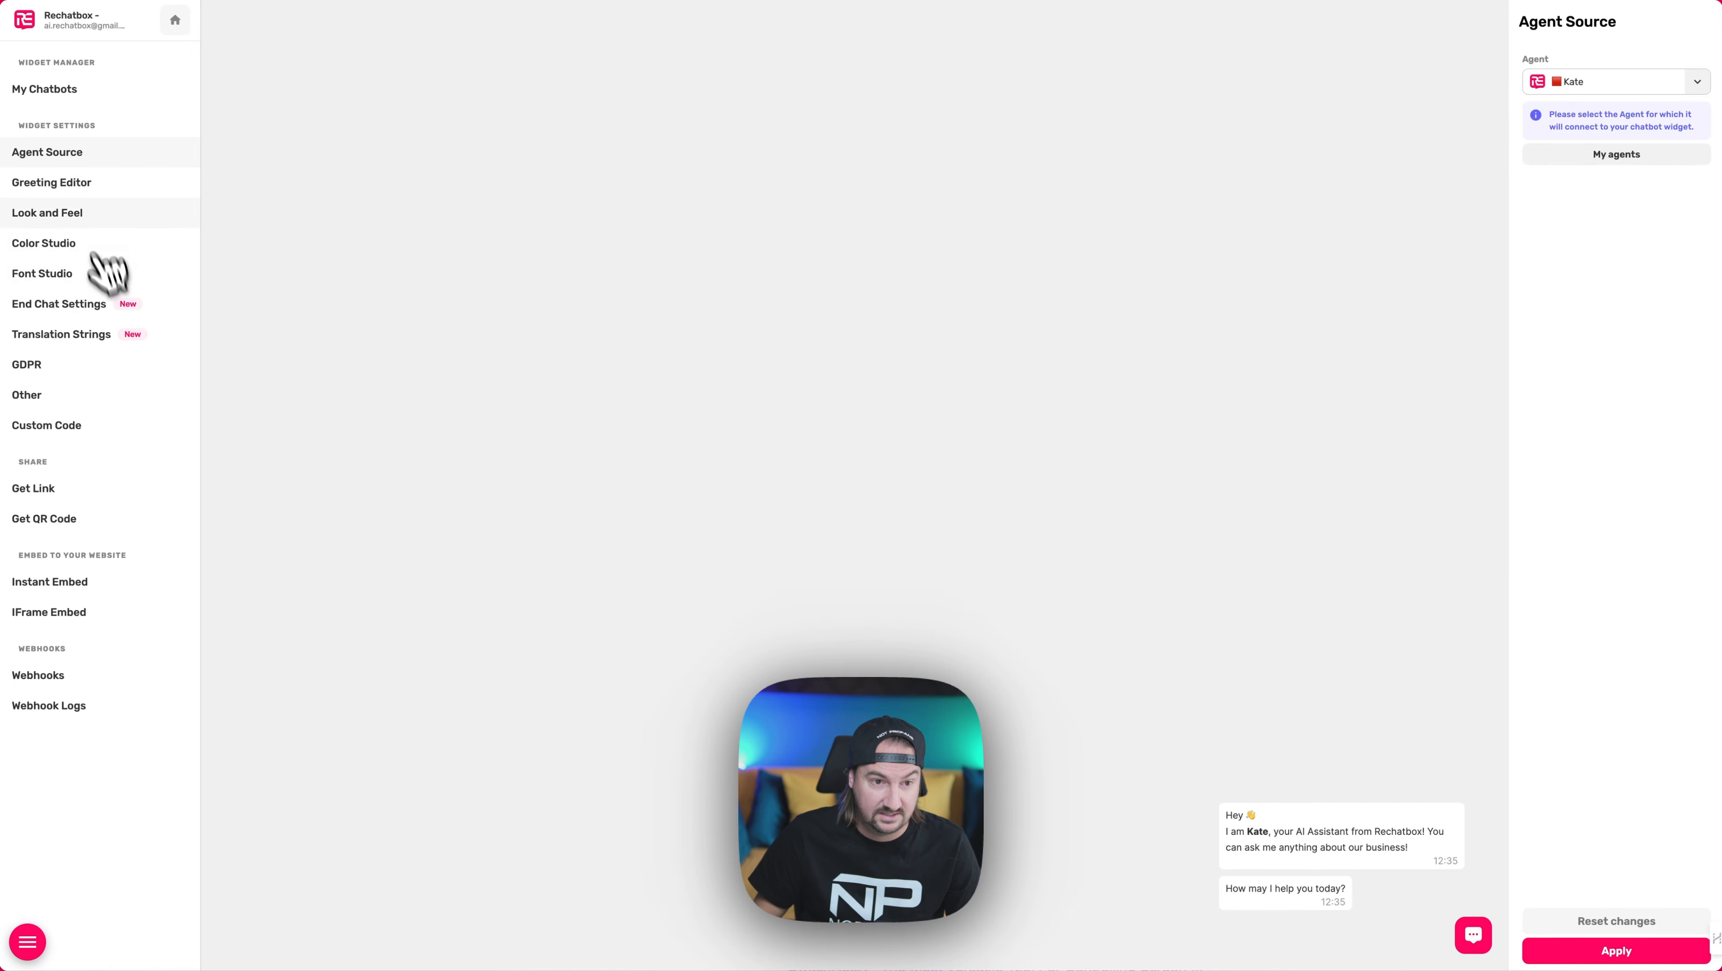
- Set the greeting messages to show Once per session and apply the change to the chatbot
{"action": "left_click", "coordinate": [102, 190]}
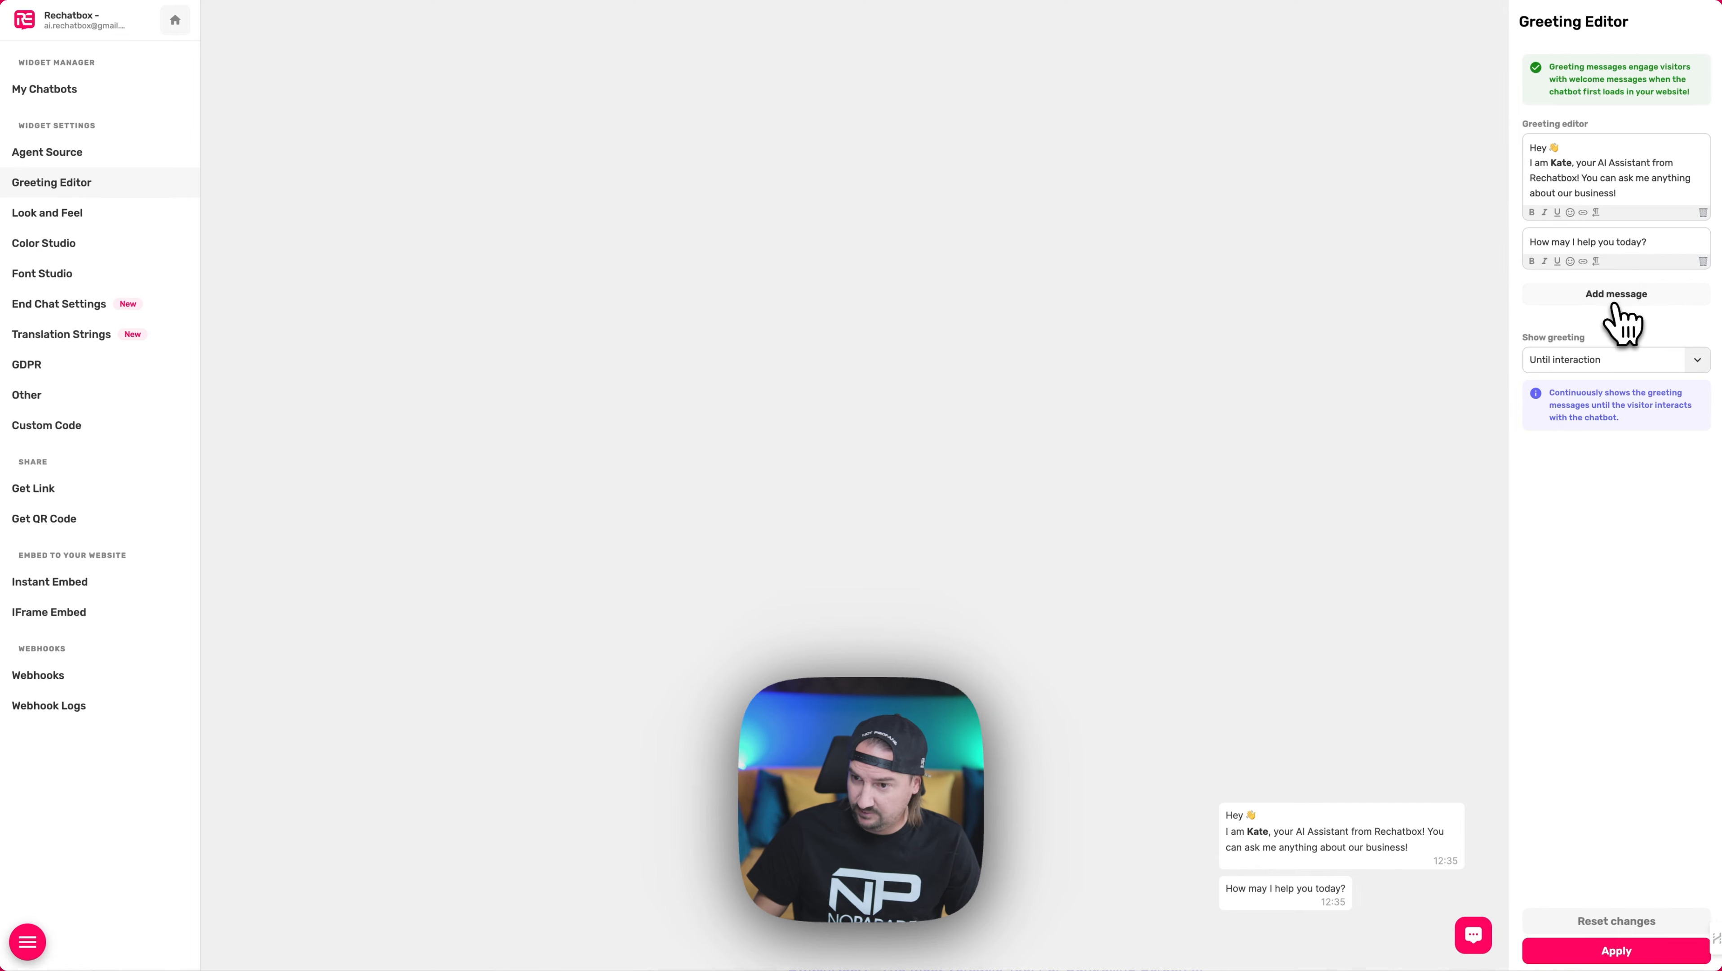
{"action": "left_click", "coordinate": [1604, 360]}
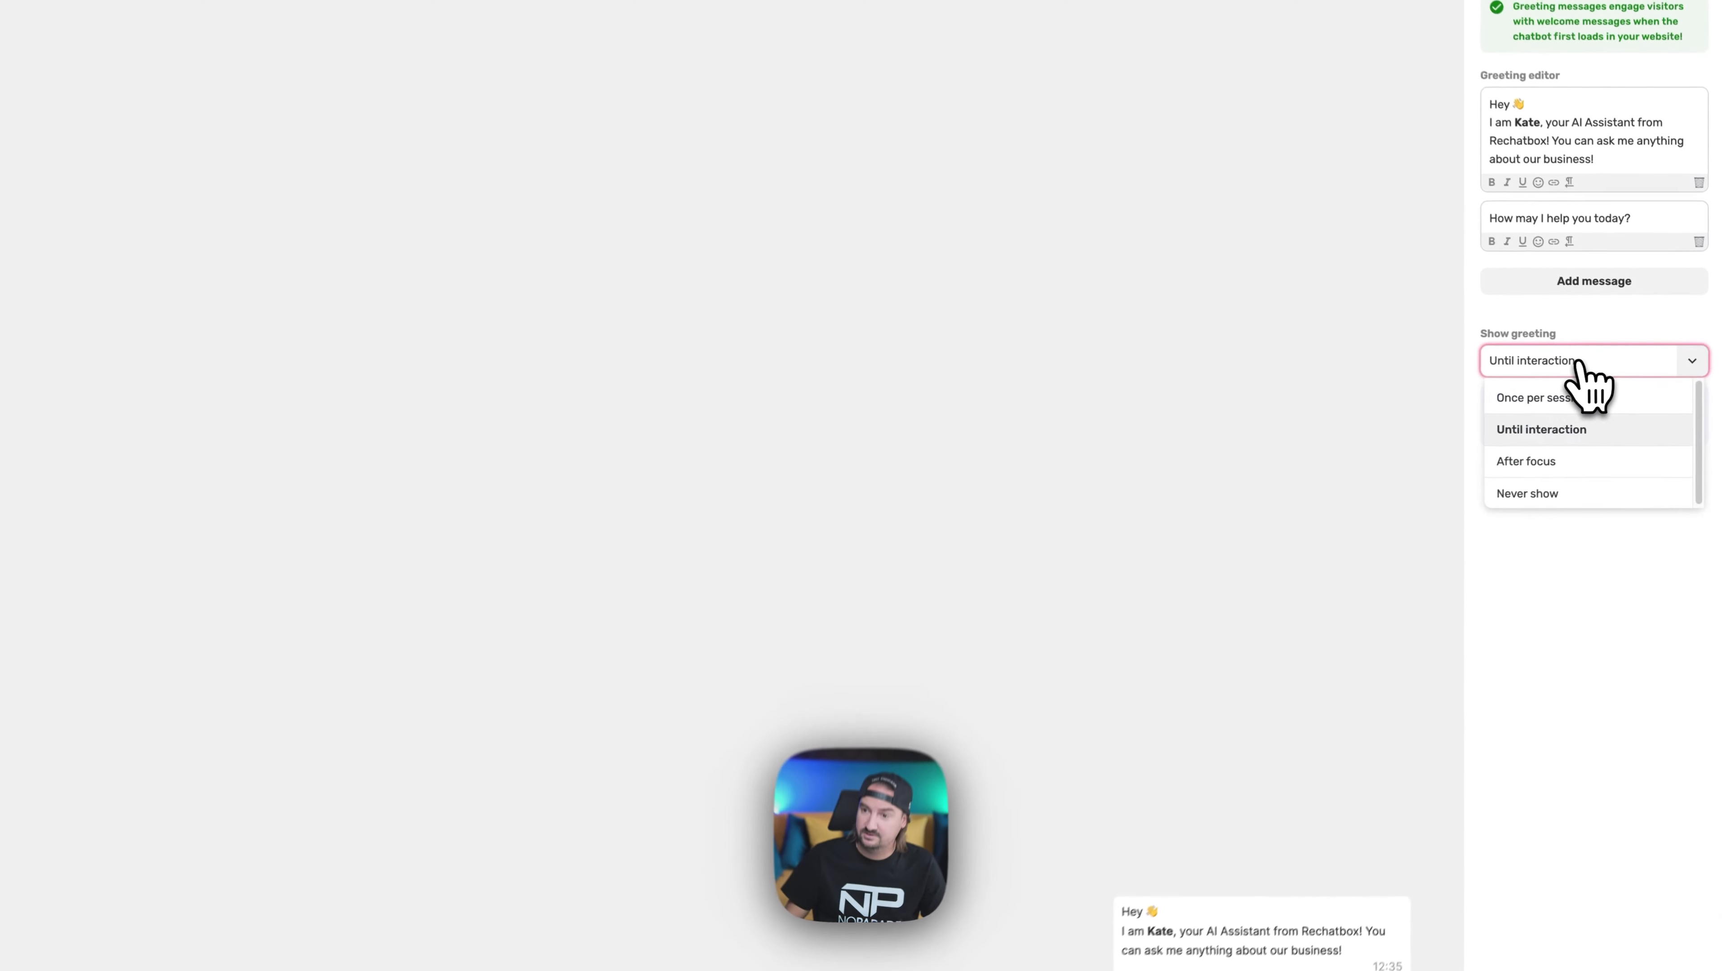
{"action": "left_click", "coordinate": [1537, 404]}
{"action": "left_click", "coordinate": [1529, 371]}
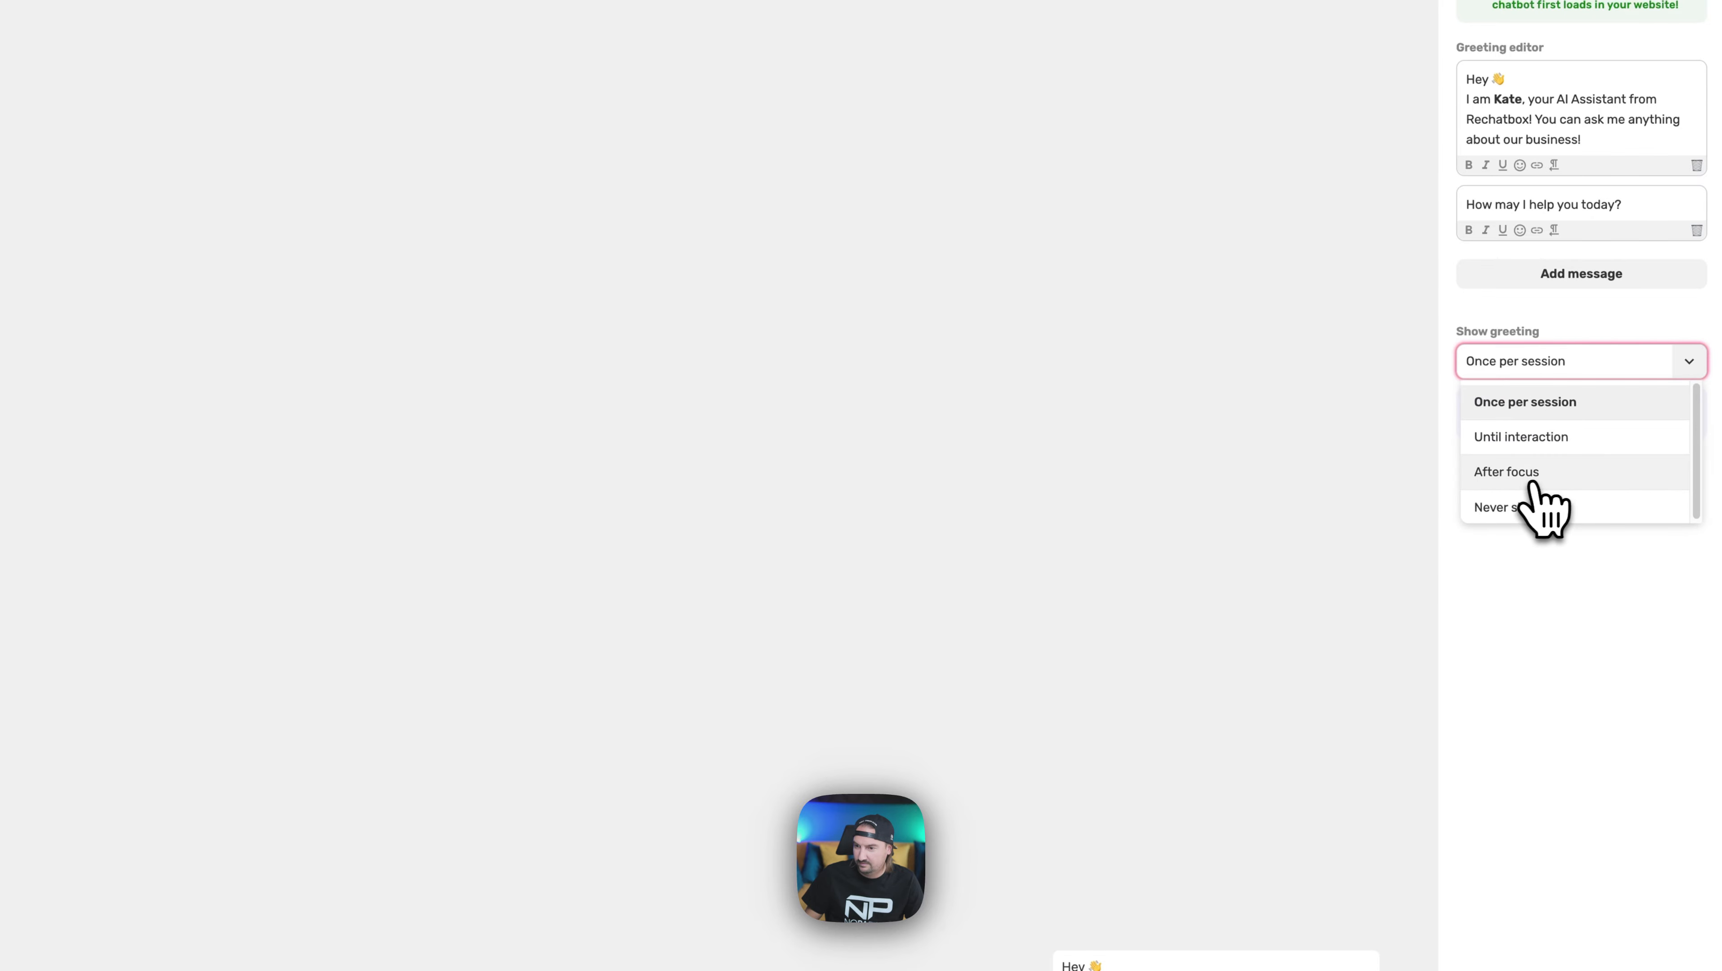
{"action": "left_click", "coordinate": [1658, 955]}
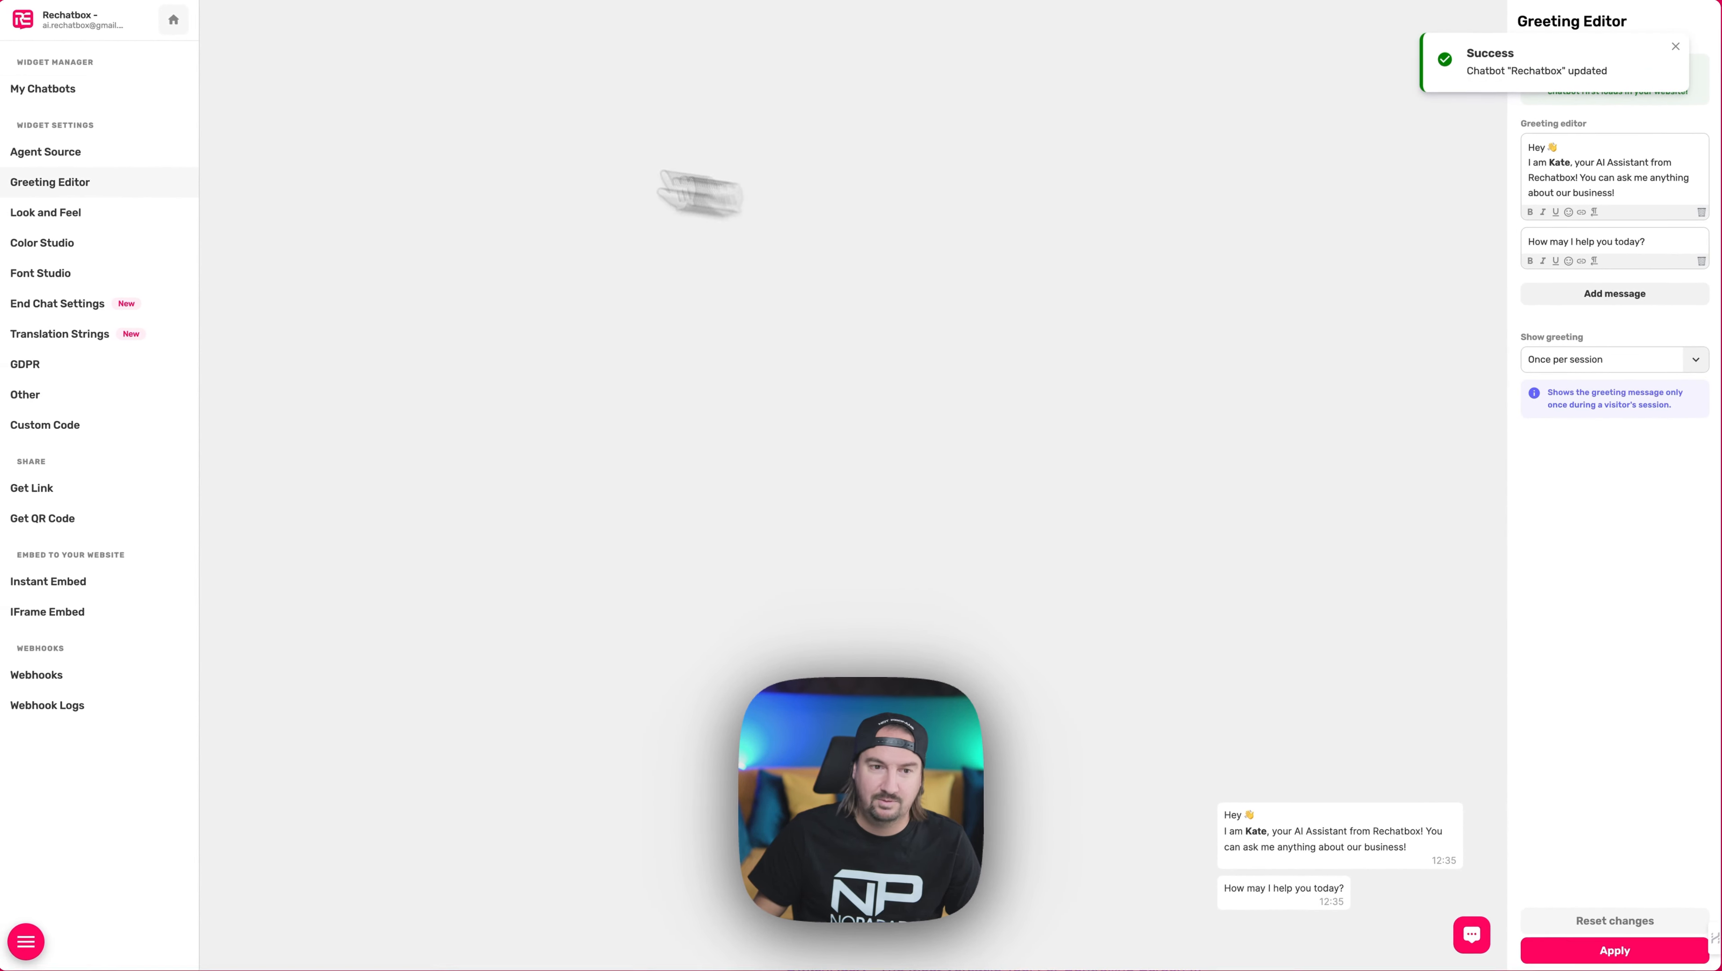
- Try a widget width of 750 px in Look and Feel and restore it to 450 px
{"action": "left_click", "coordinate": [41, 211]}
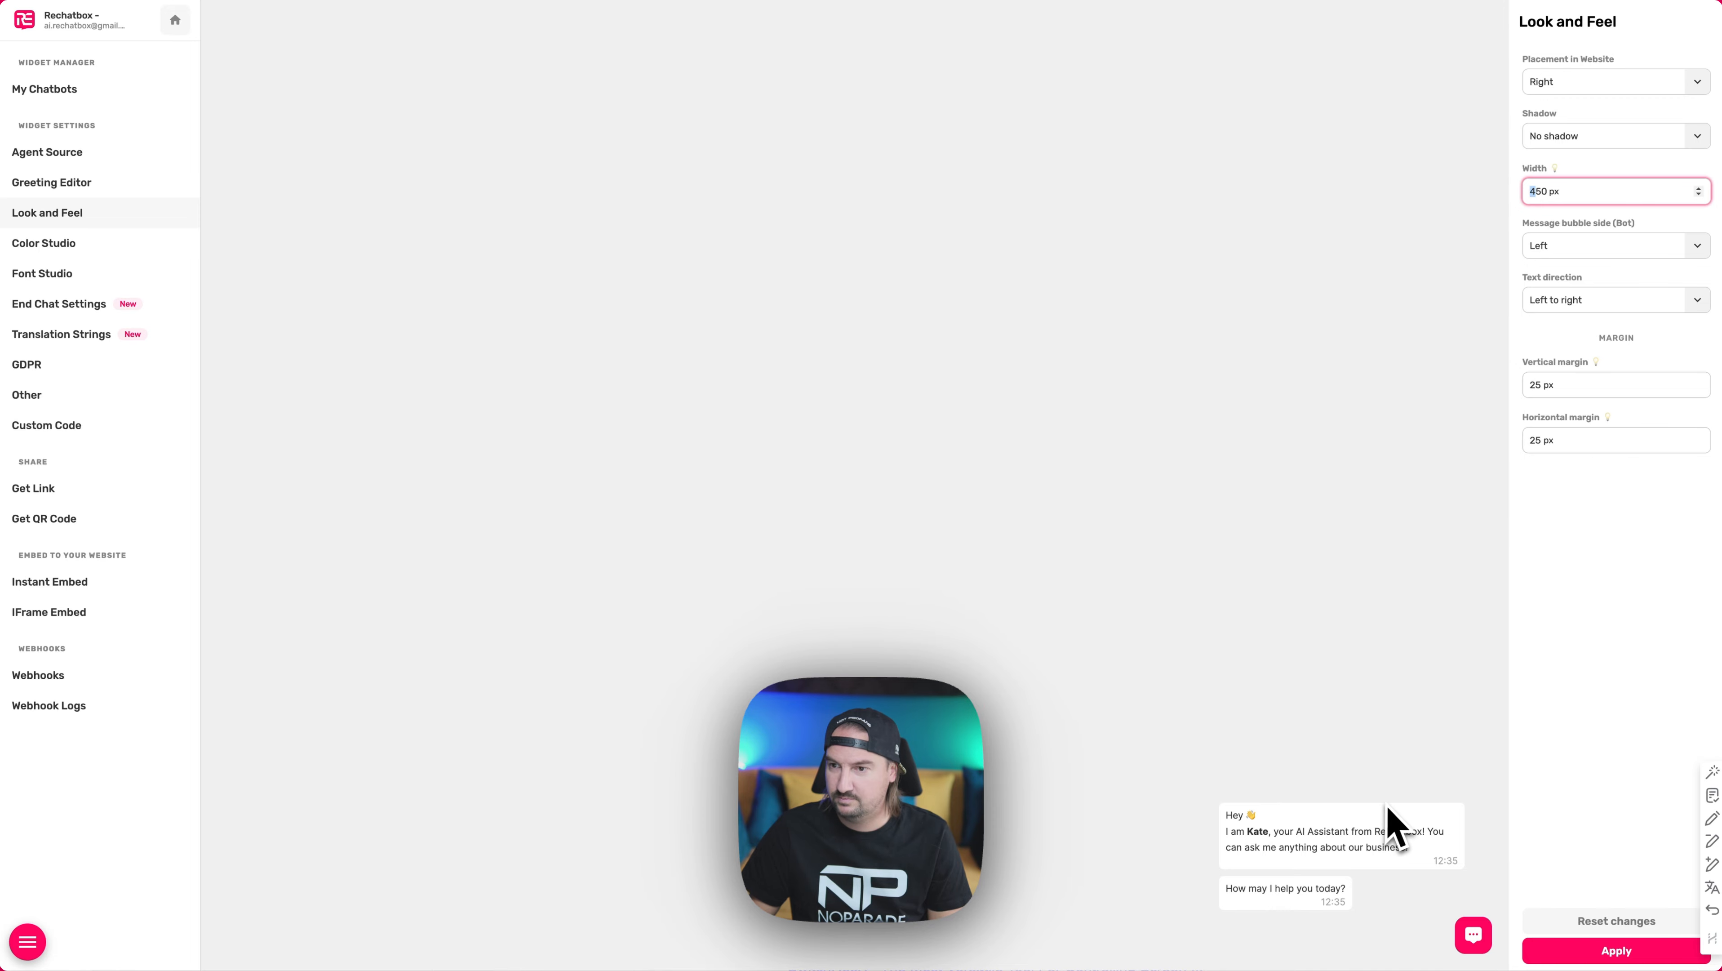
{"action": "type", "text": "7"}
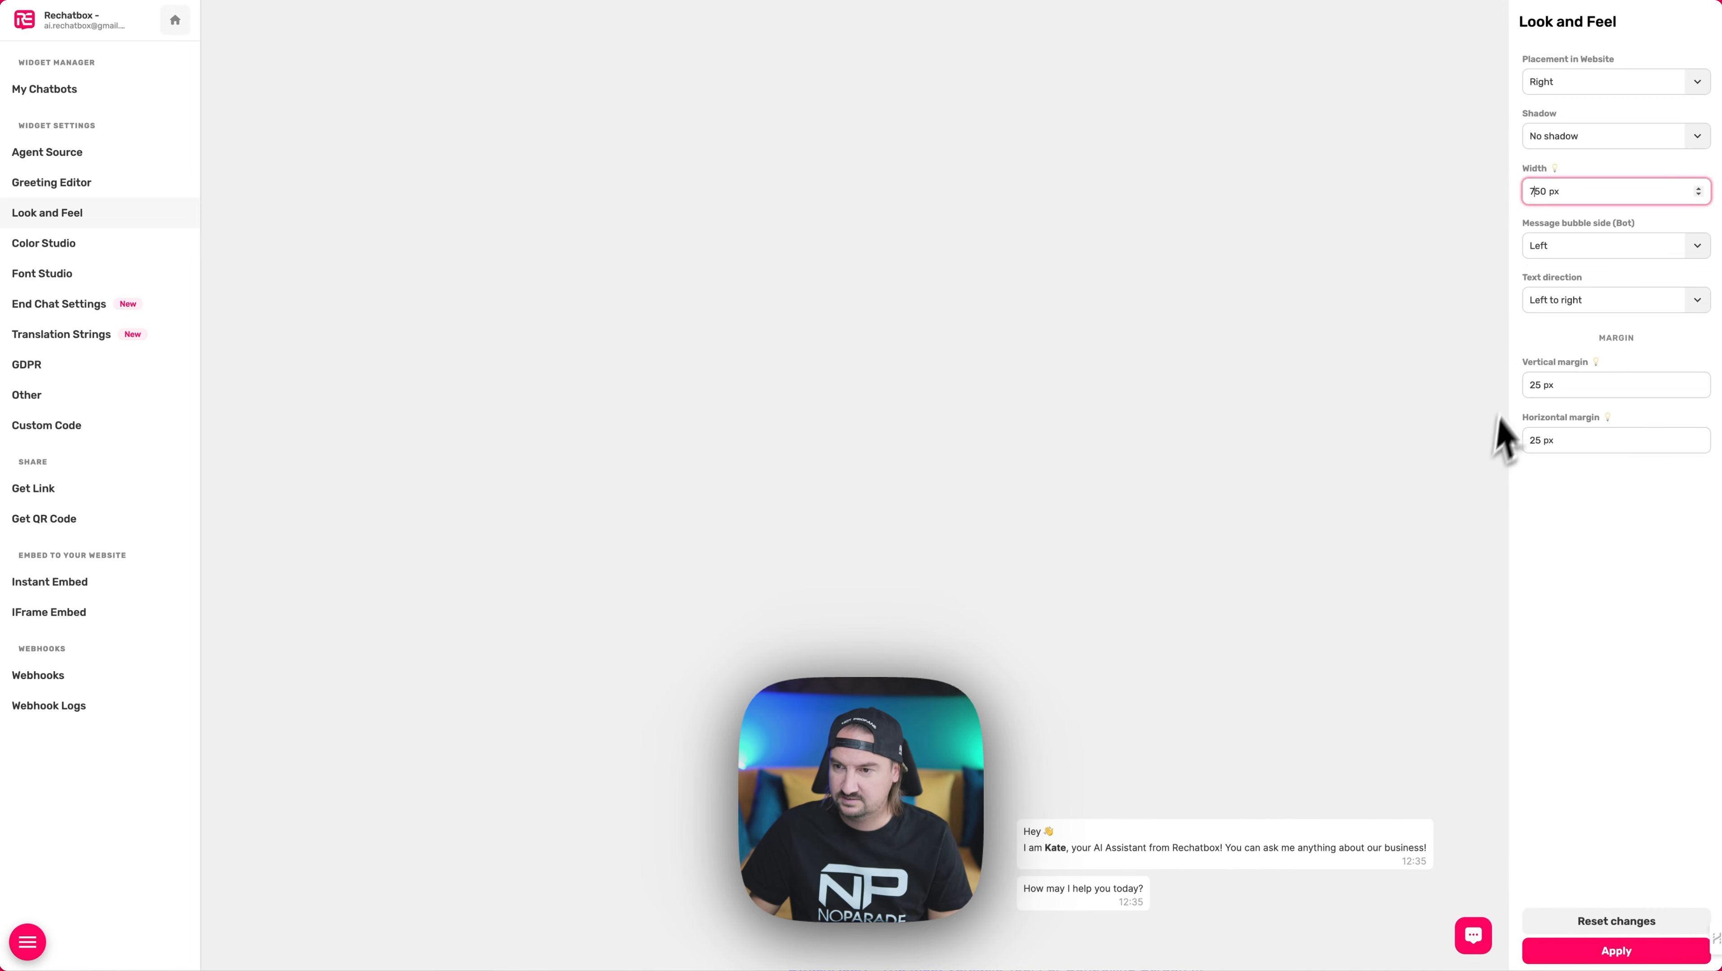
{"action": "key", "text": "BackSpace"}
{"action": "type", "text": "4"}
- Try right-to-left text and the Right bot message bubble side, restoring Left to right and Left
{"action": "left_click", "coordinate": [1551, 309]}
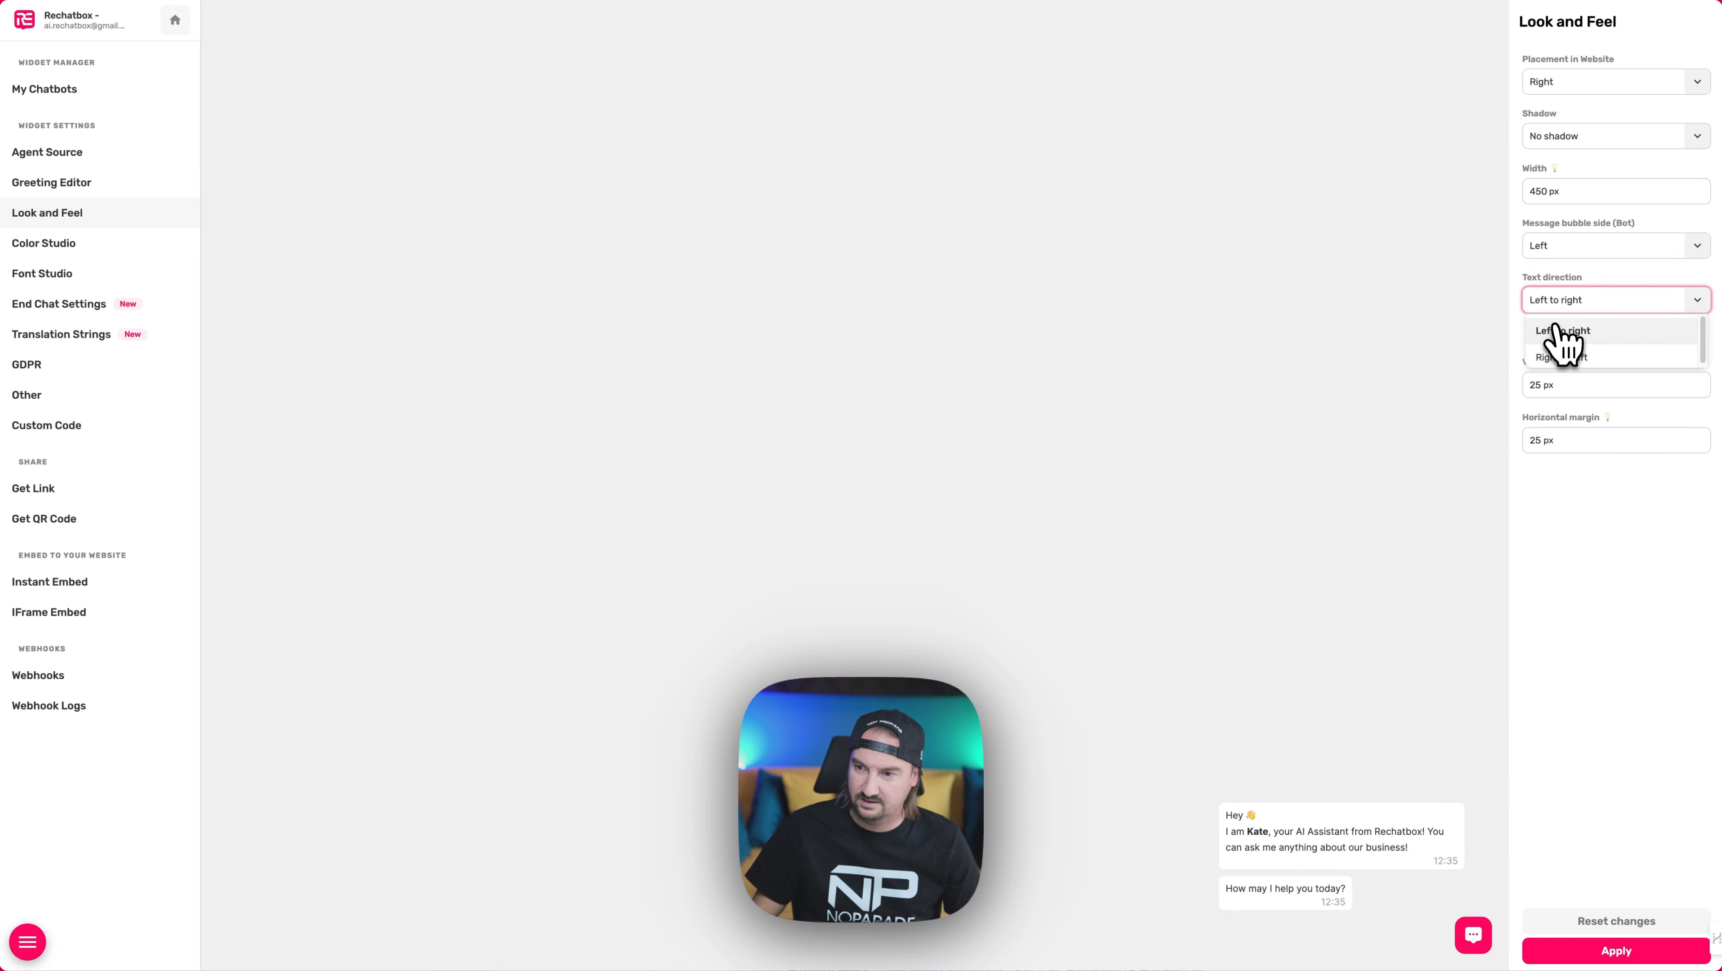
{"action": "left_click", "coordinate": [1563, 348]}
{"action": "left_click", "coordinate": [1571, 309]}
{"action": "left_click", "coordinate": [1567, 327]}
{"action": "left_click", "coordinate": [1570, 247]}
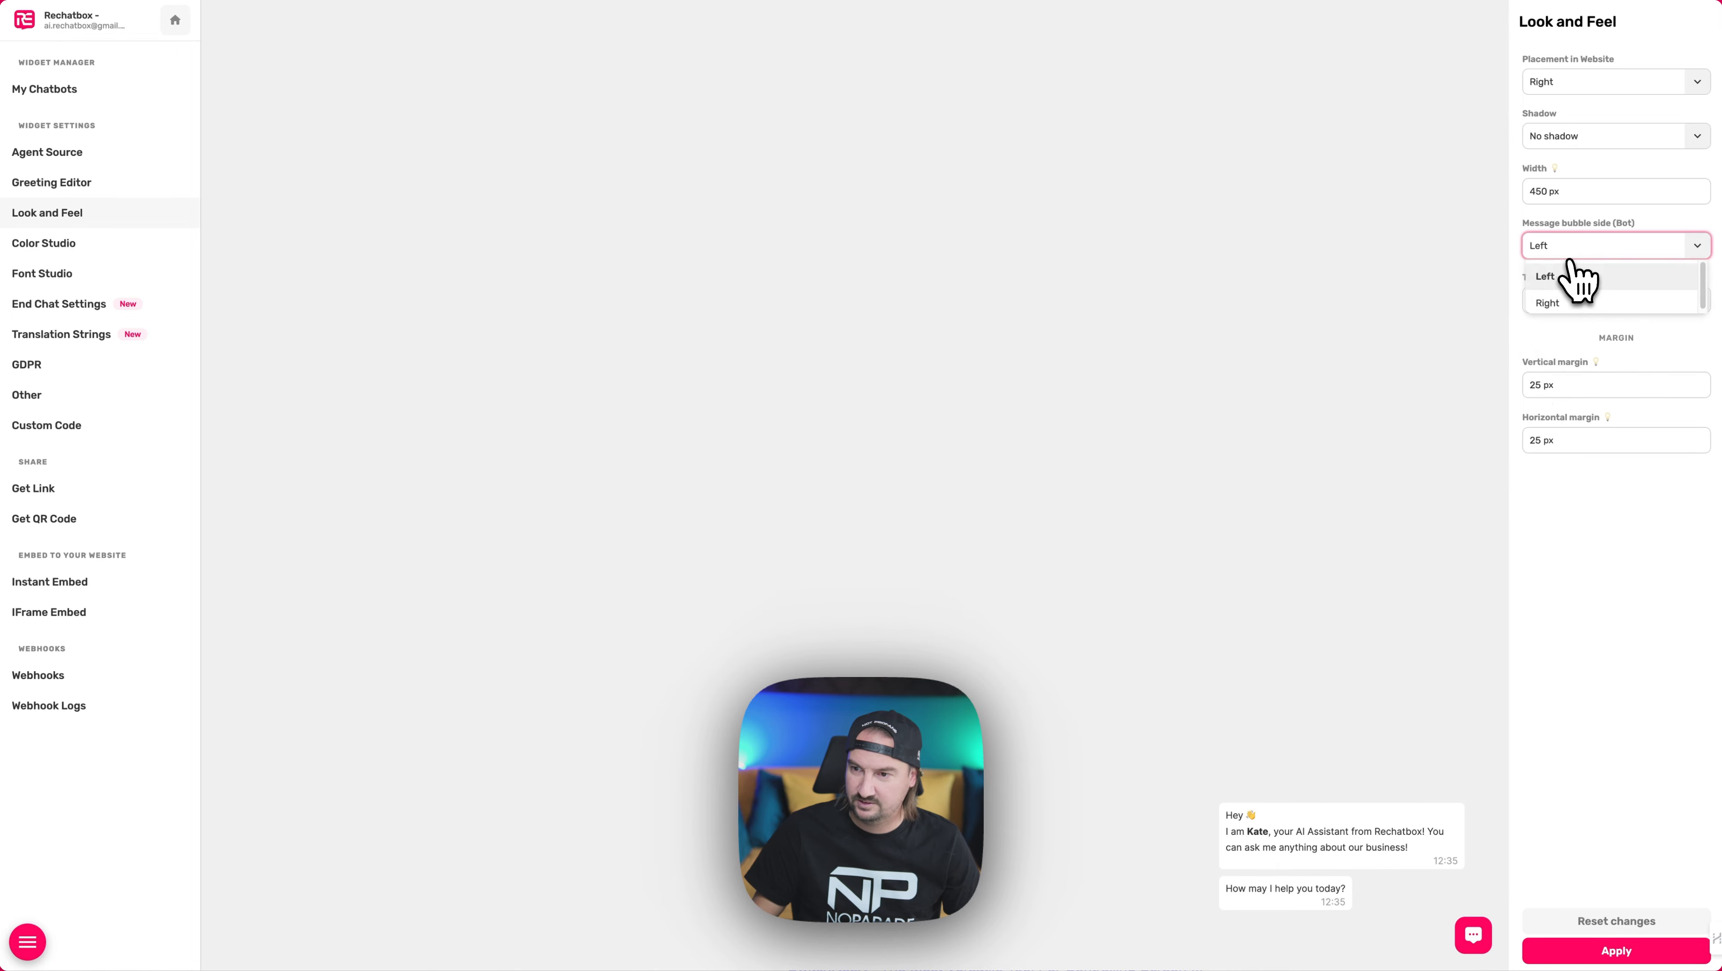
{"action": "left_click", "coordinate": [1570, 302]}
{"action": "left_click", "coordinate": [1572, 253]}
{"action": "left_click", "coordinate": [1572, 278]}
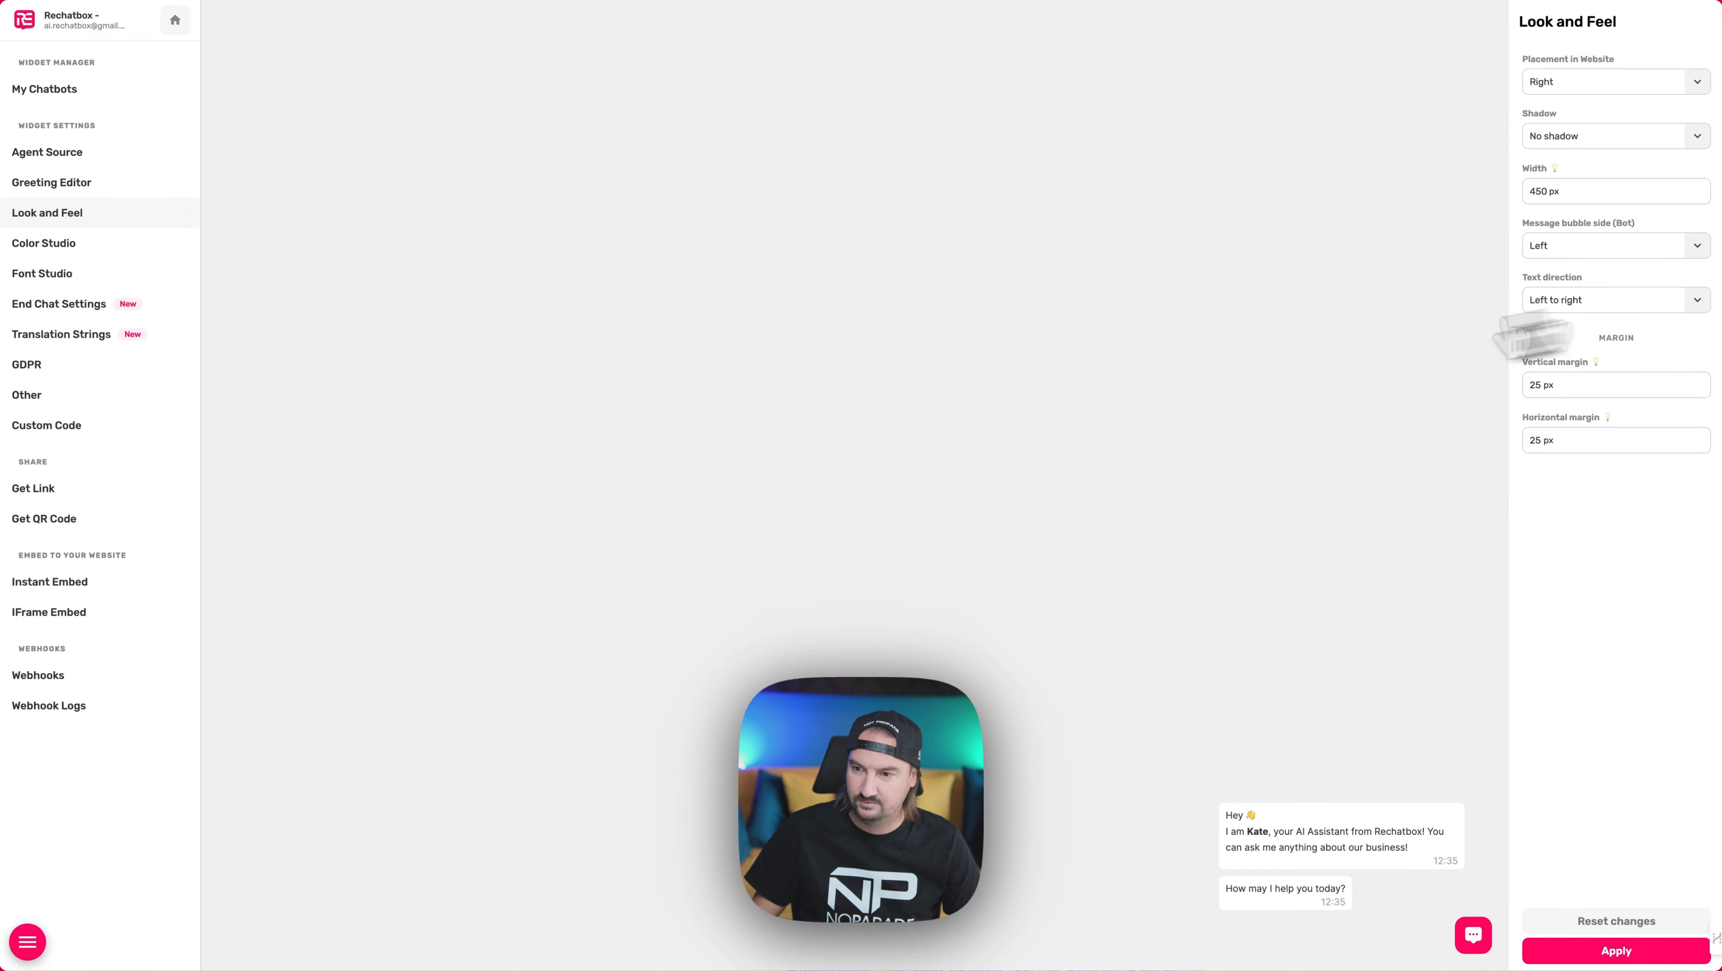
- Try the purple-blue colour palette in Color Studio, switch to the dark blue #0601aa palette, and review the individual colour settings
{"action": "left_click", "coordinate": [129, 249]}
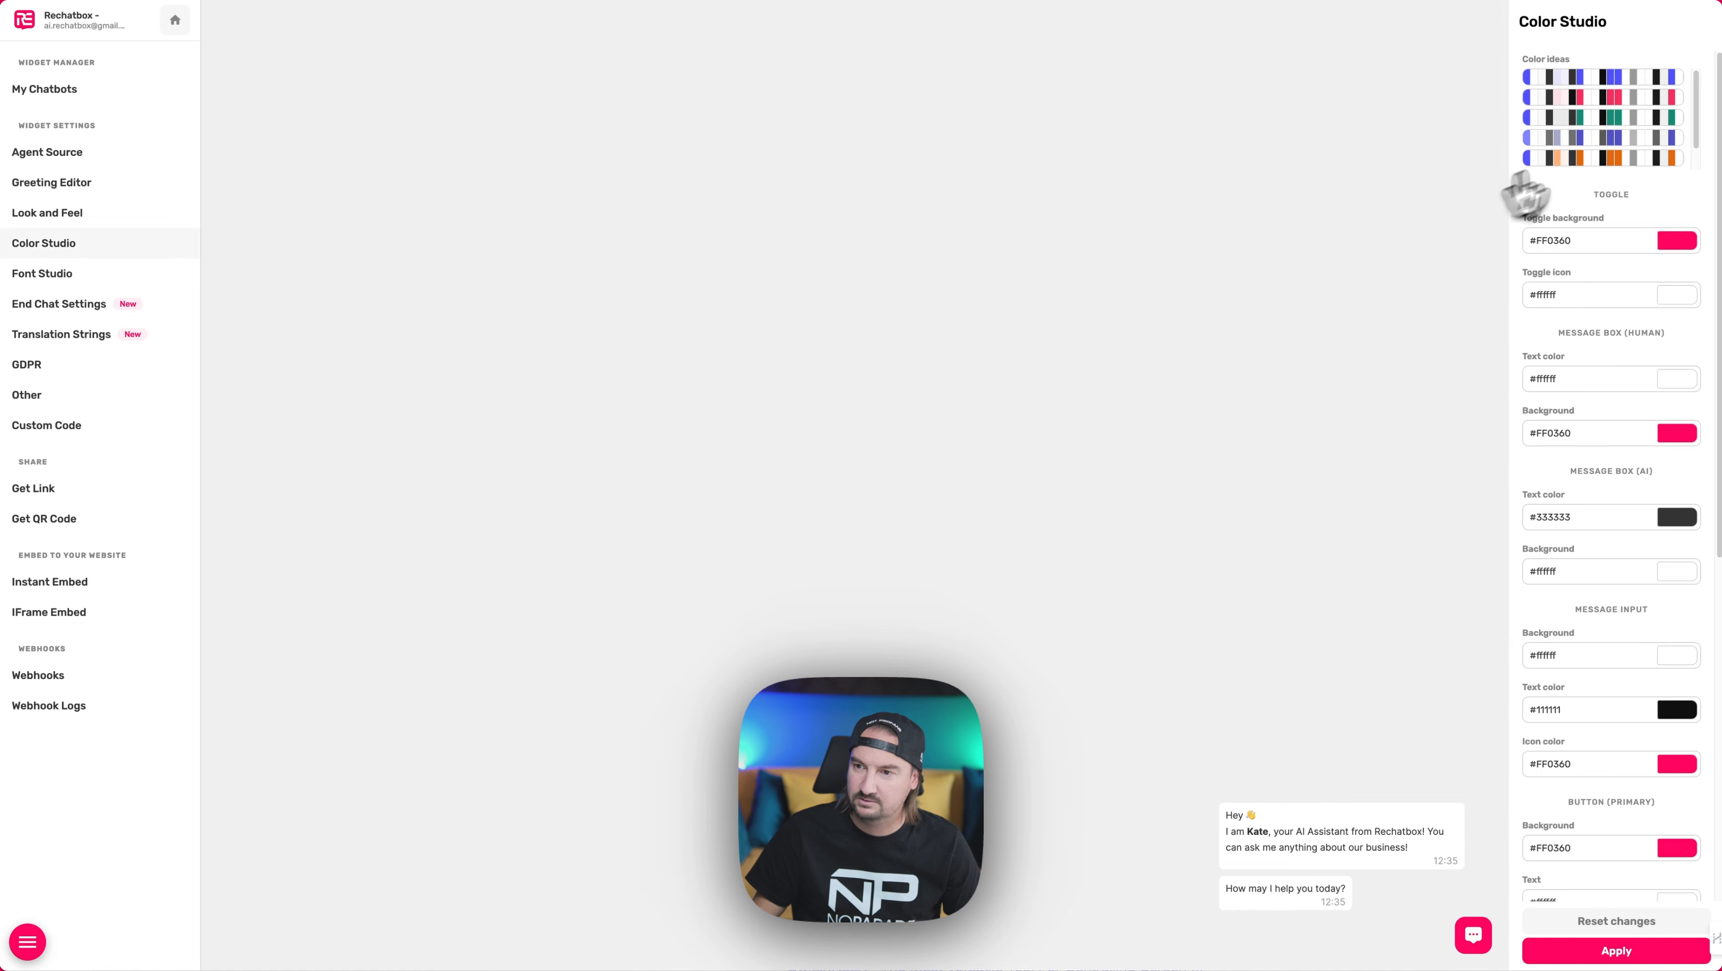
{"action": "left_click", "coordinate": [1599, 77]}
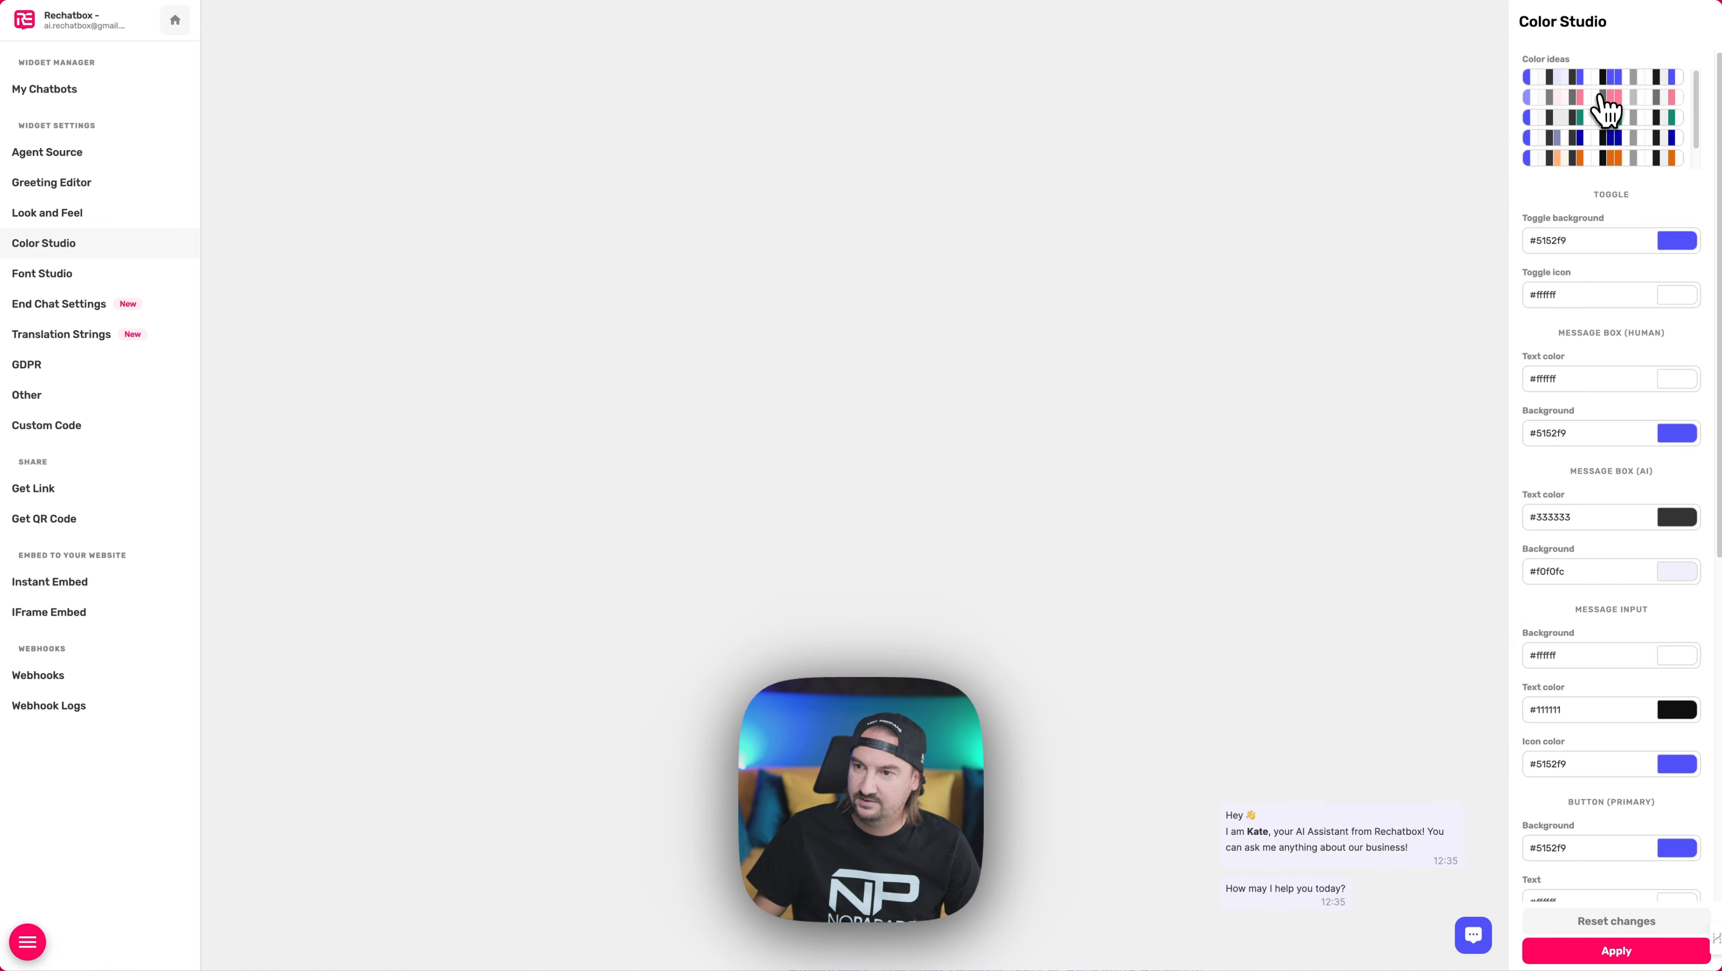
{"action": "left_click", "coordinate": [1604, 137]}
{"action": "scroll", "coordinate": [1615, 443], "scroll_direction": "down", "scroll_amount": 4}
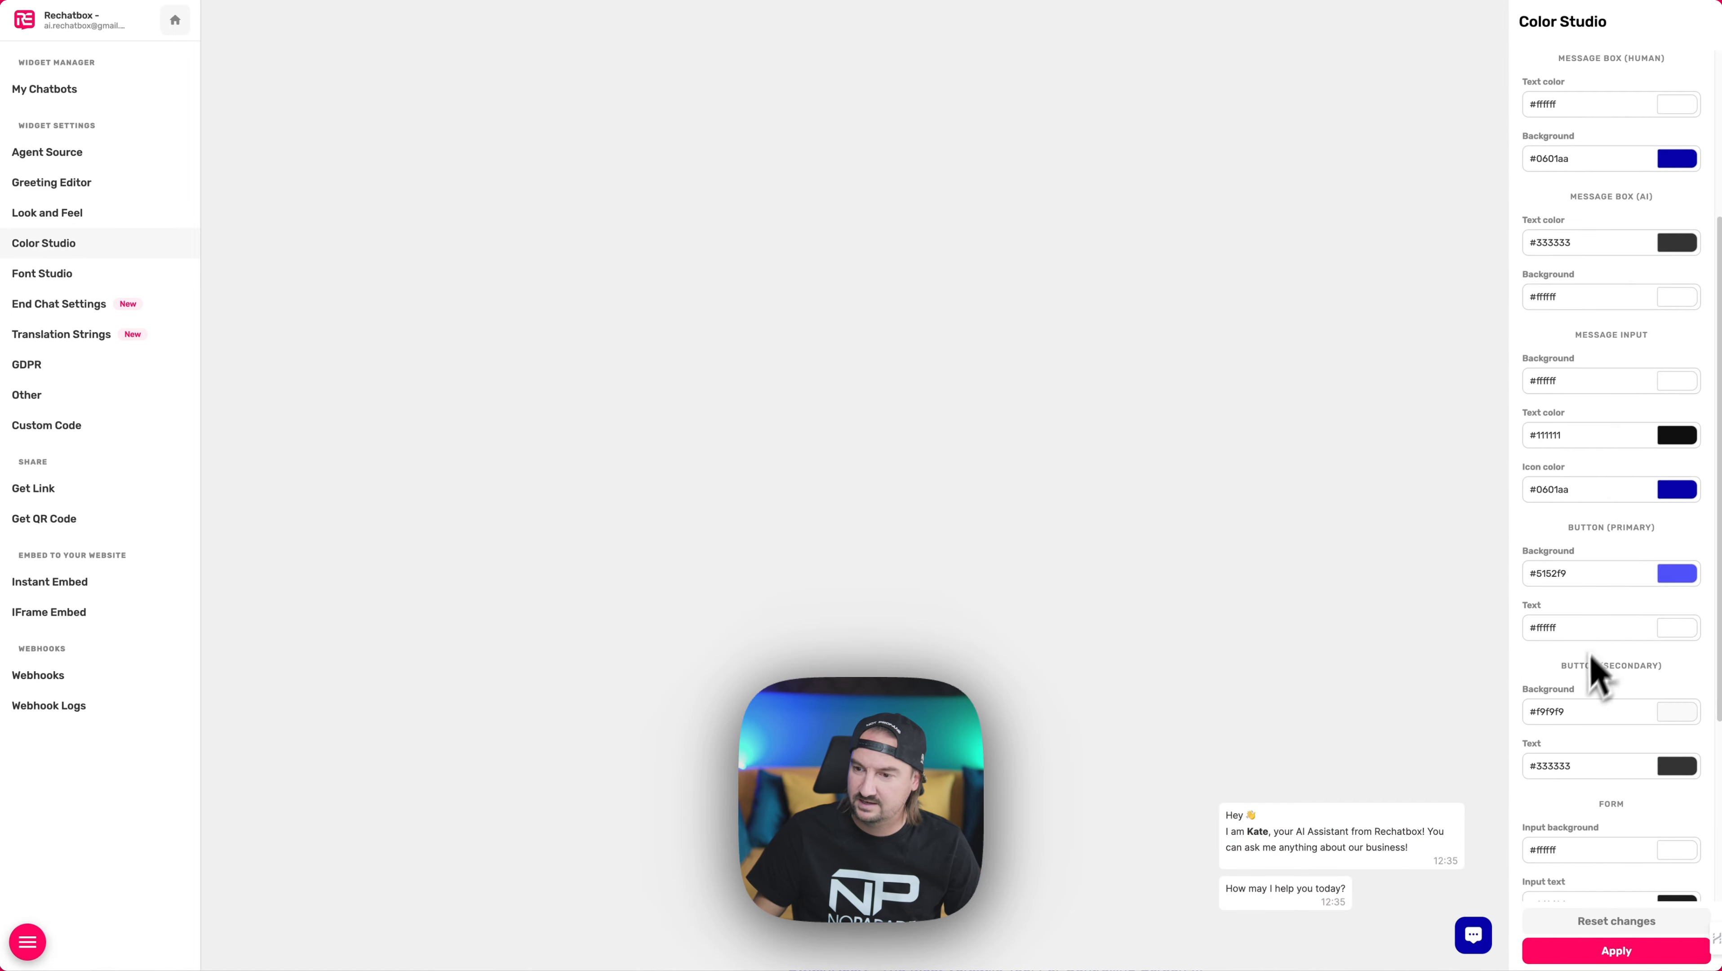
{"action": "scroll", "coordinate": [1556, 590], "scroll_direction": "down", "scroll_amount": 4}
{"action": "scroll", "coordinate": [1645, 666], "scroll_direction": "up", "scroll_amount": 8}
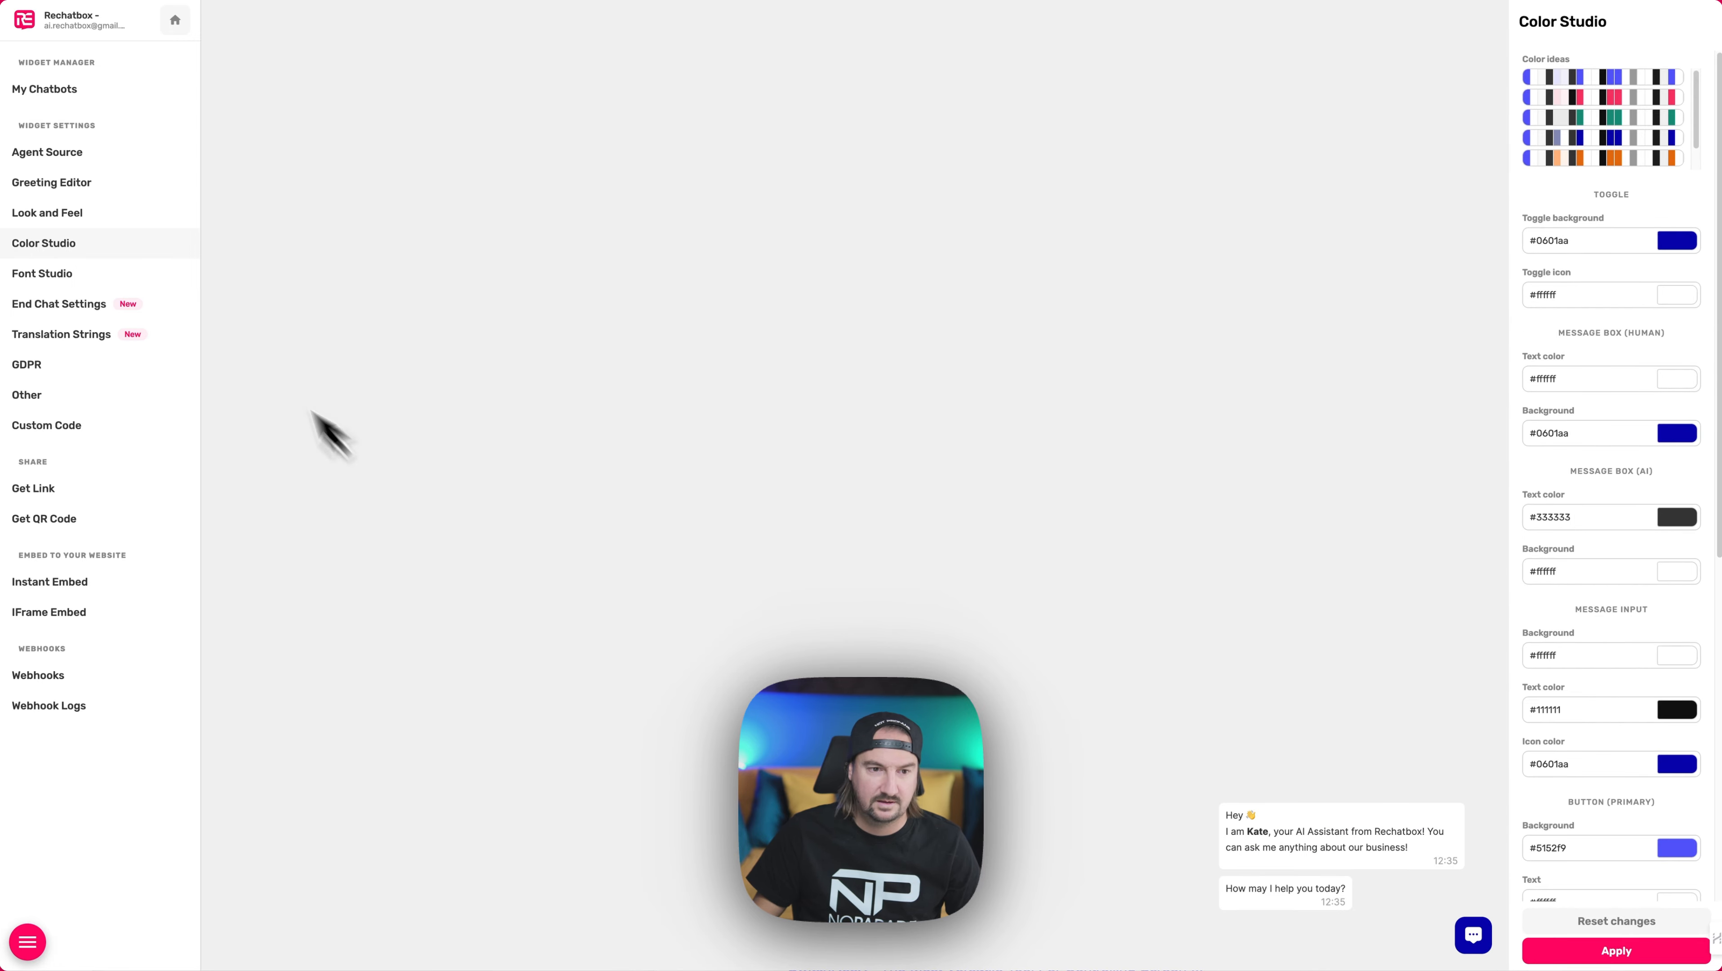
- Browse the font ideas in Font Studio and try a text size of 18 px in message boxes
{"action": "left_click", "coordinate": [156, 280]}
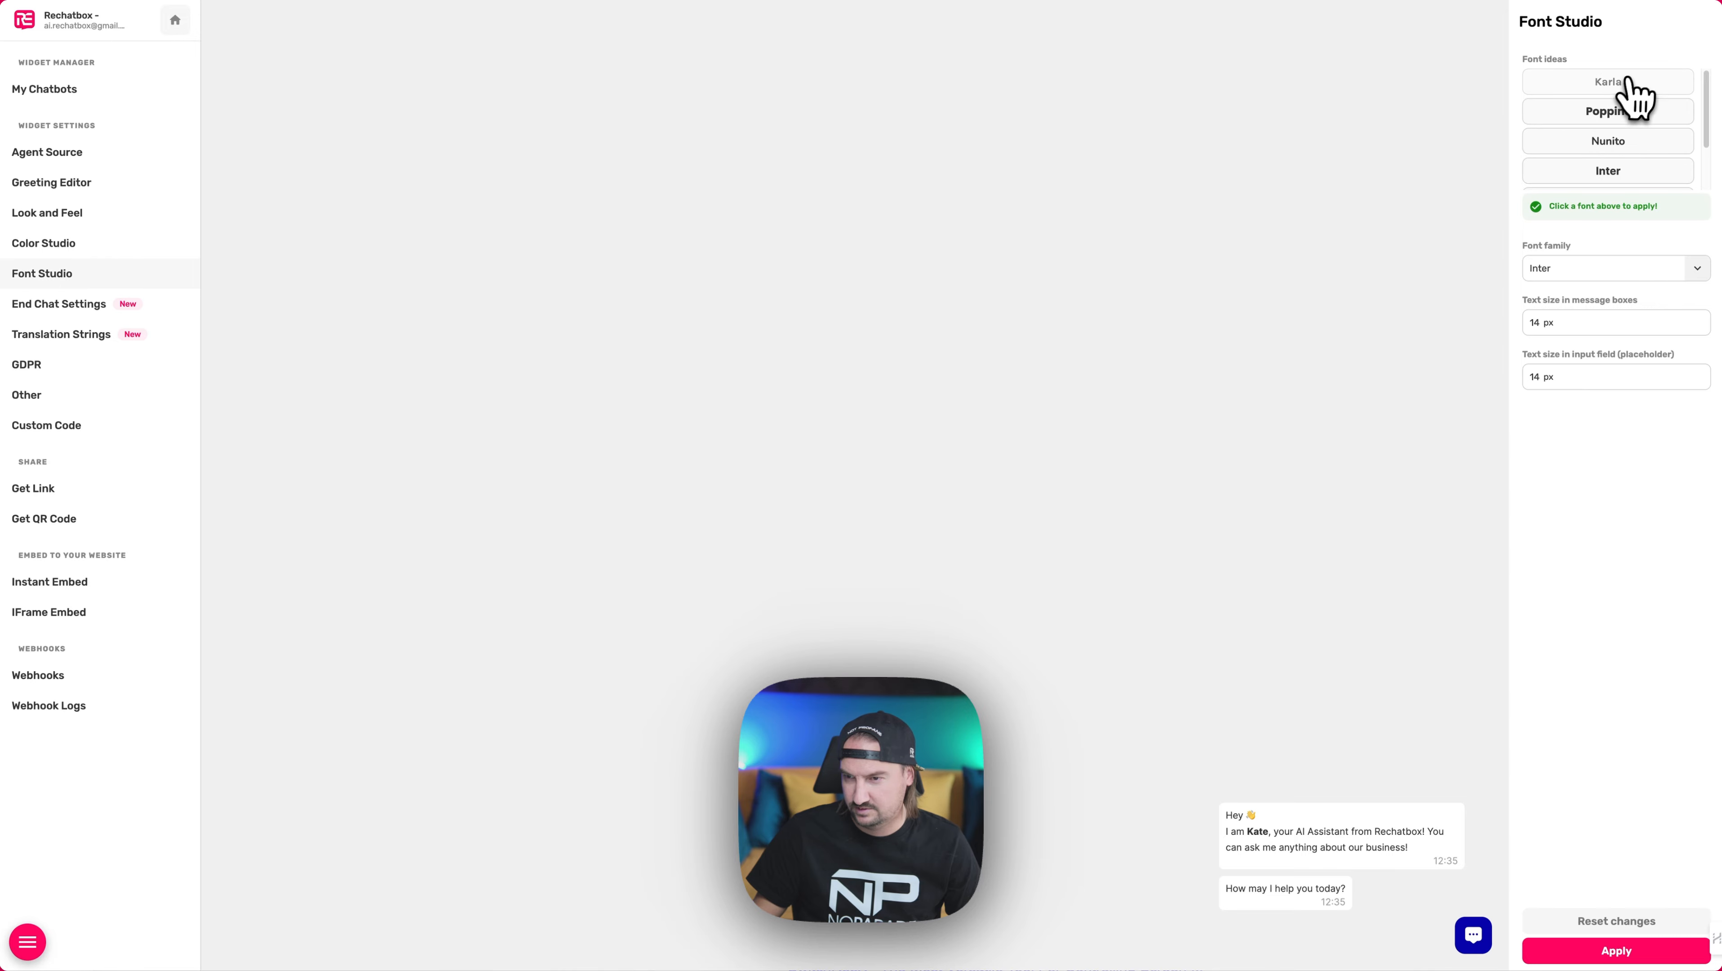
{"action": "scroll", "coordinate": [1641, 136], "scroll_direction": "down", "scroll_amount": 1}
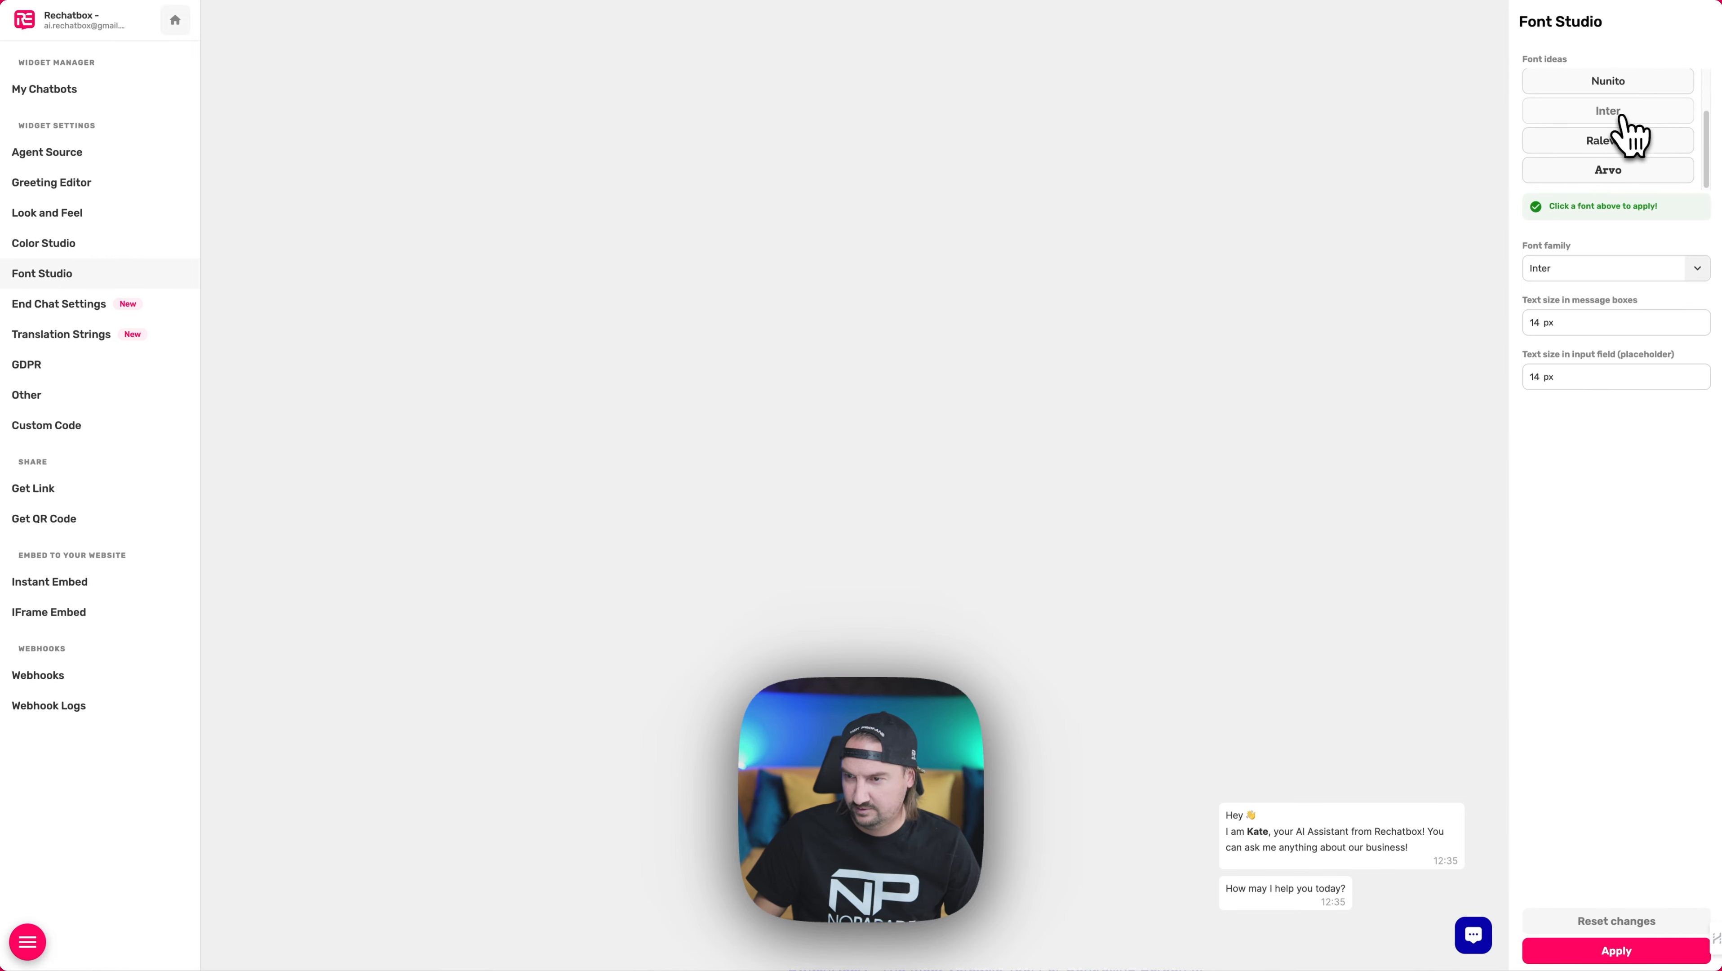
{"action": "type", "text": "18"}
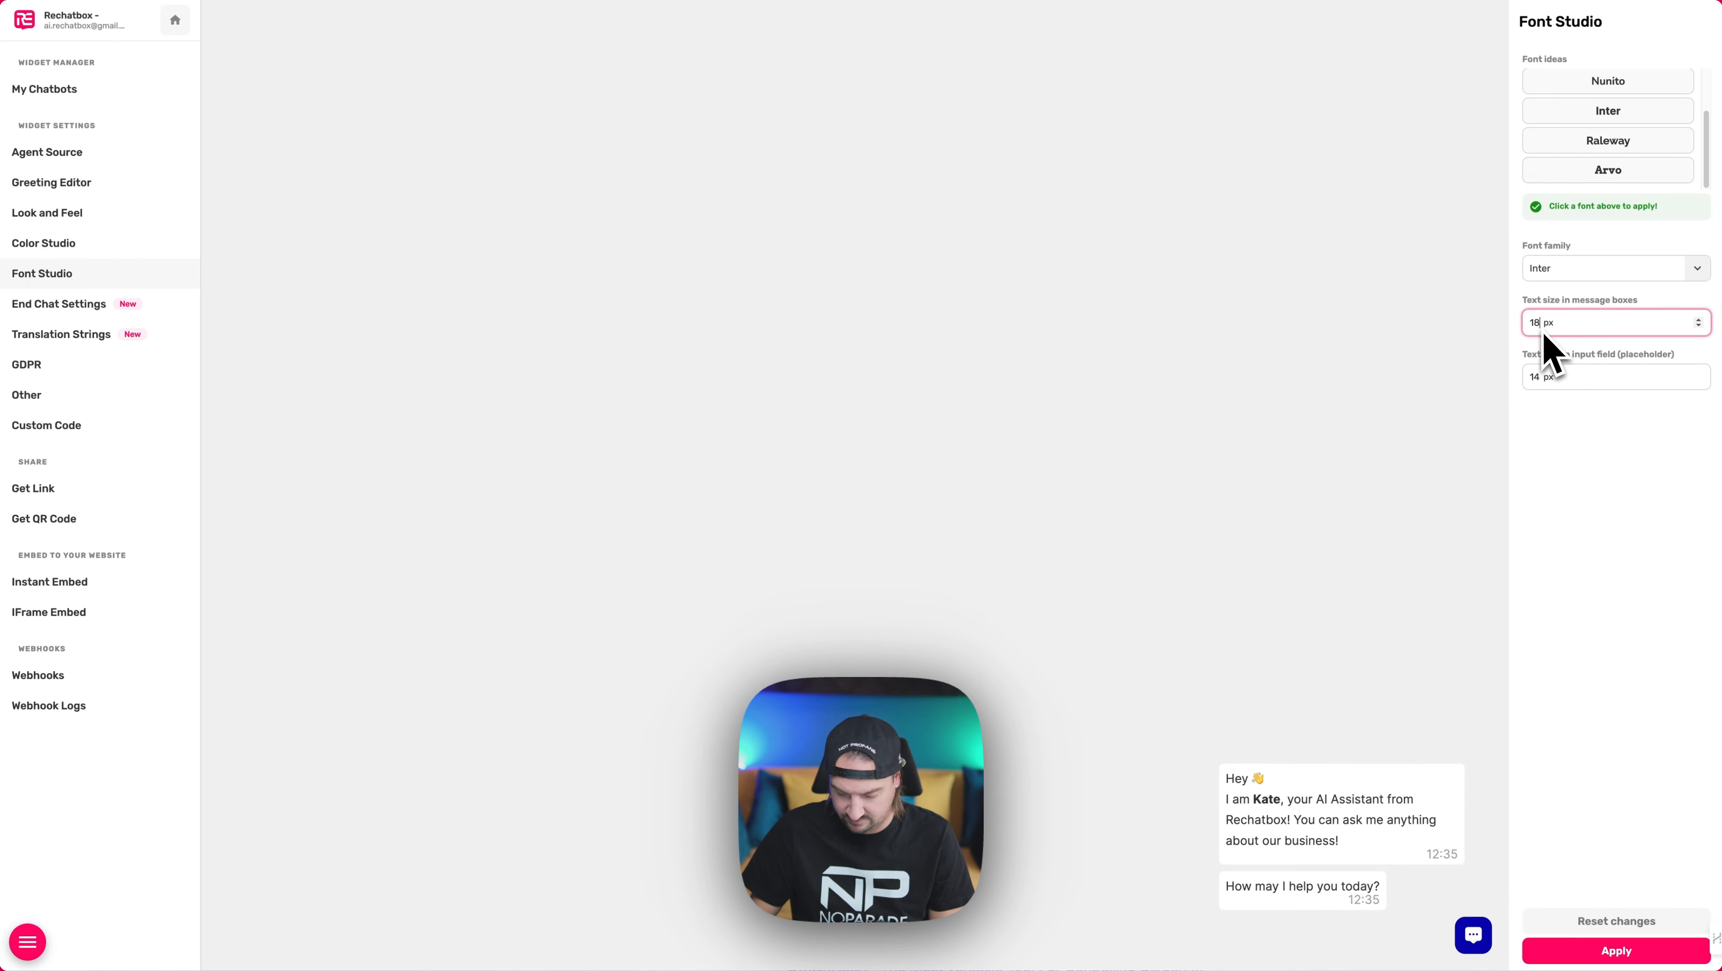
- Examine the end chat settings and the translation strings, including the GDPR "I agree" text
{"action": "left_click", "coordinate": [95, 308]}
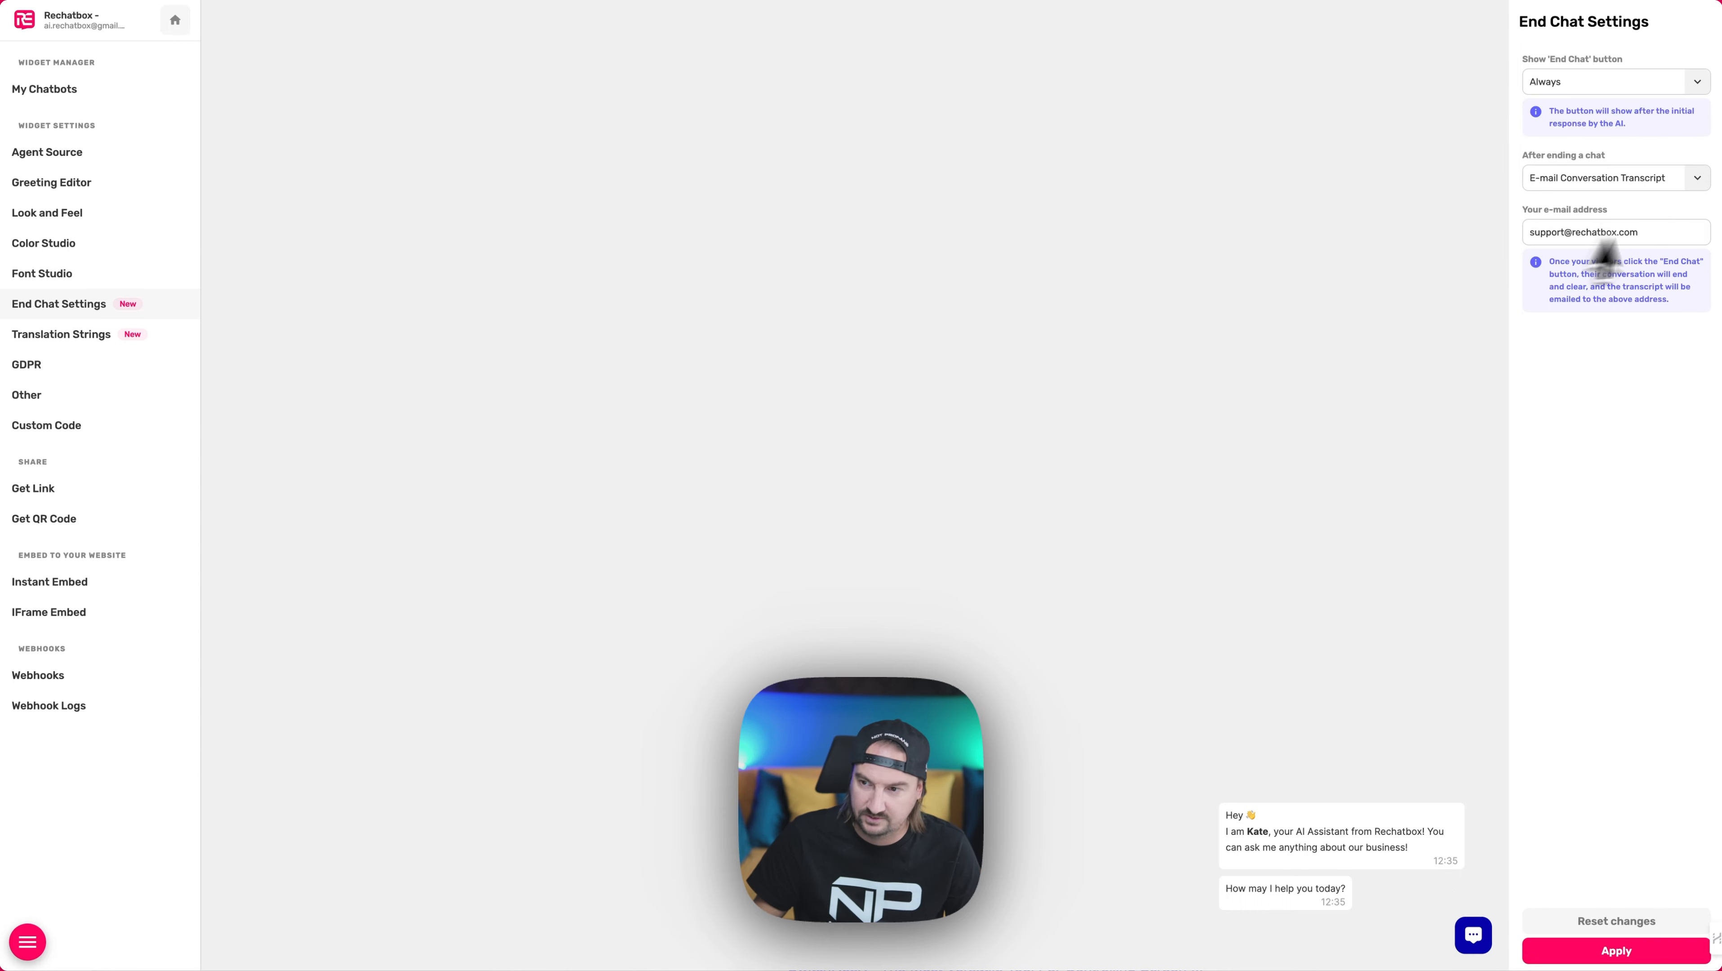
{"action": "left_click", "coordinate": [102, 334]}
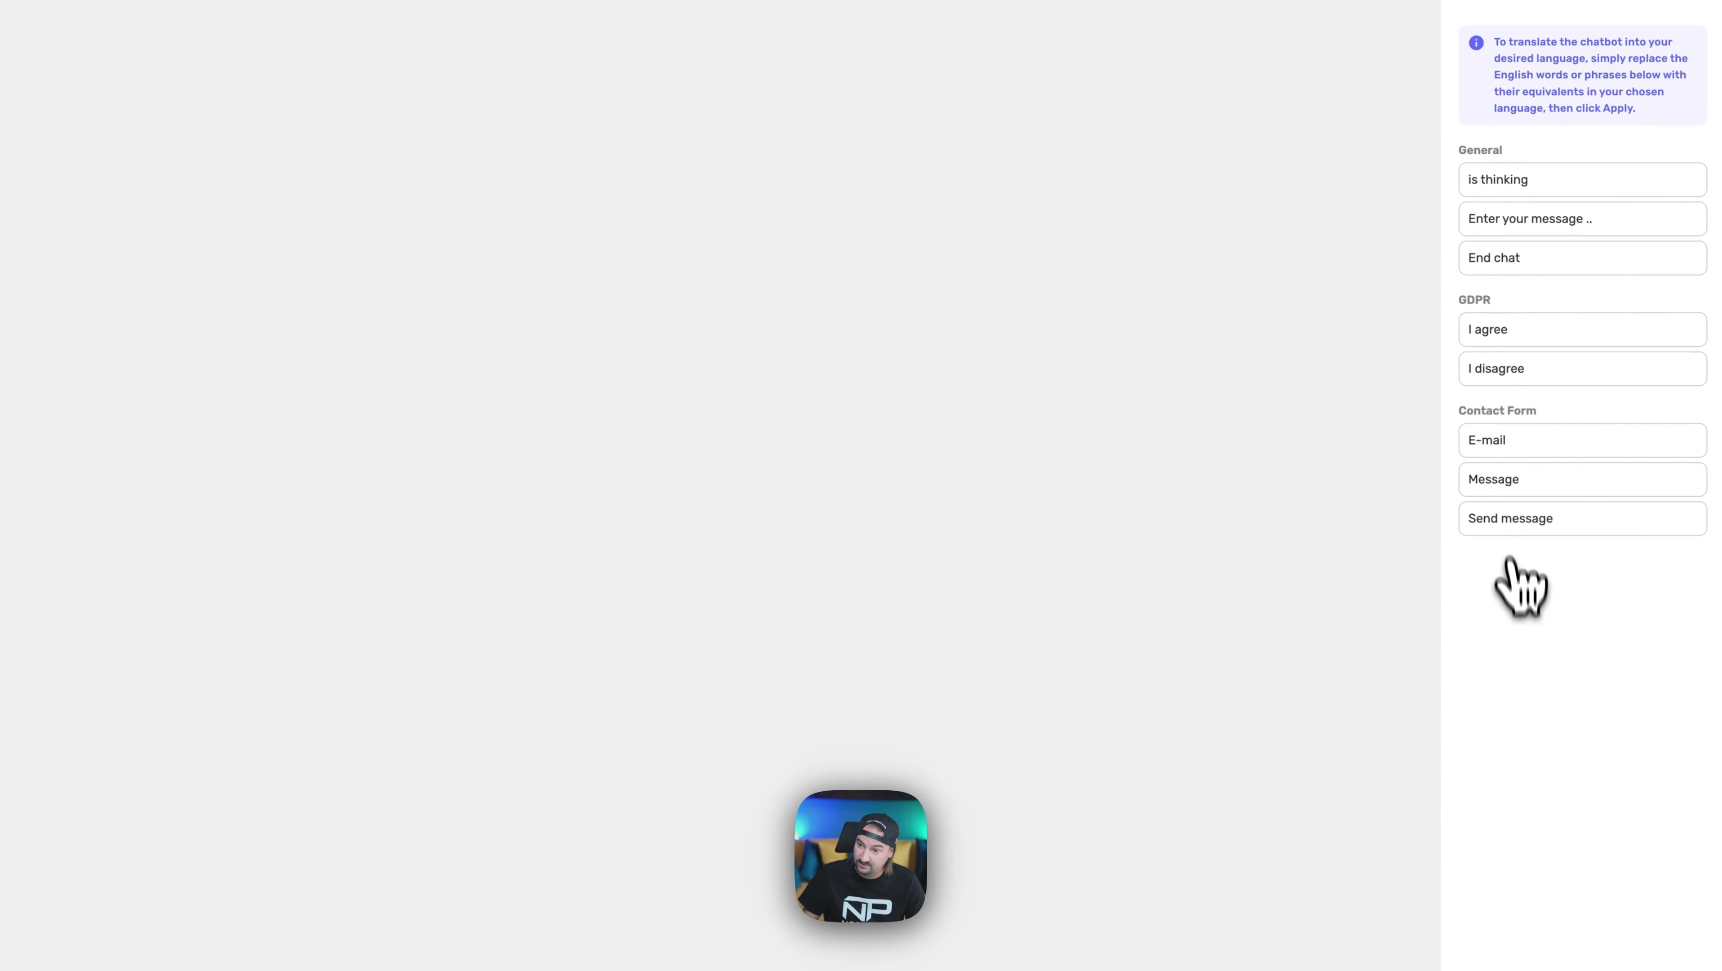
{"action": "triple_click", "coordinate": [1563, 332]}
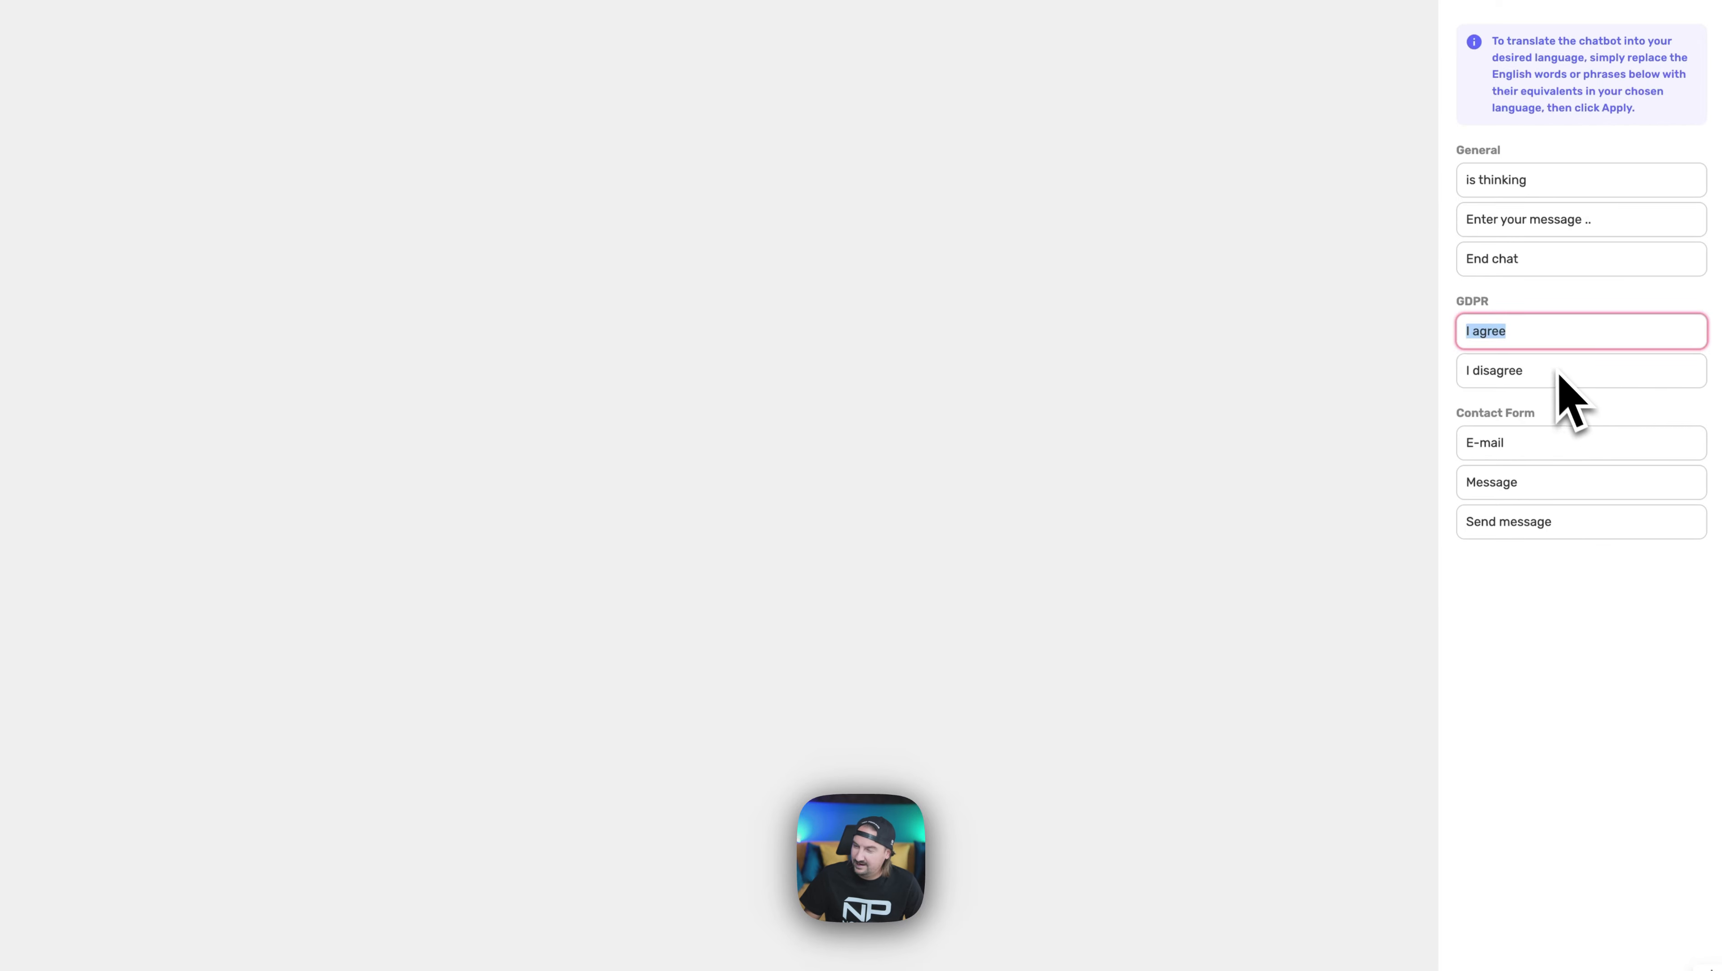
{"action": "left_click", "coordinate": [1541, 335]}
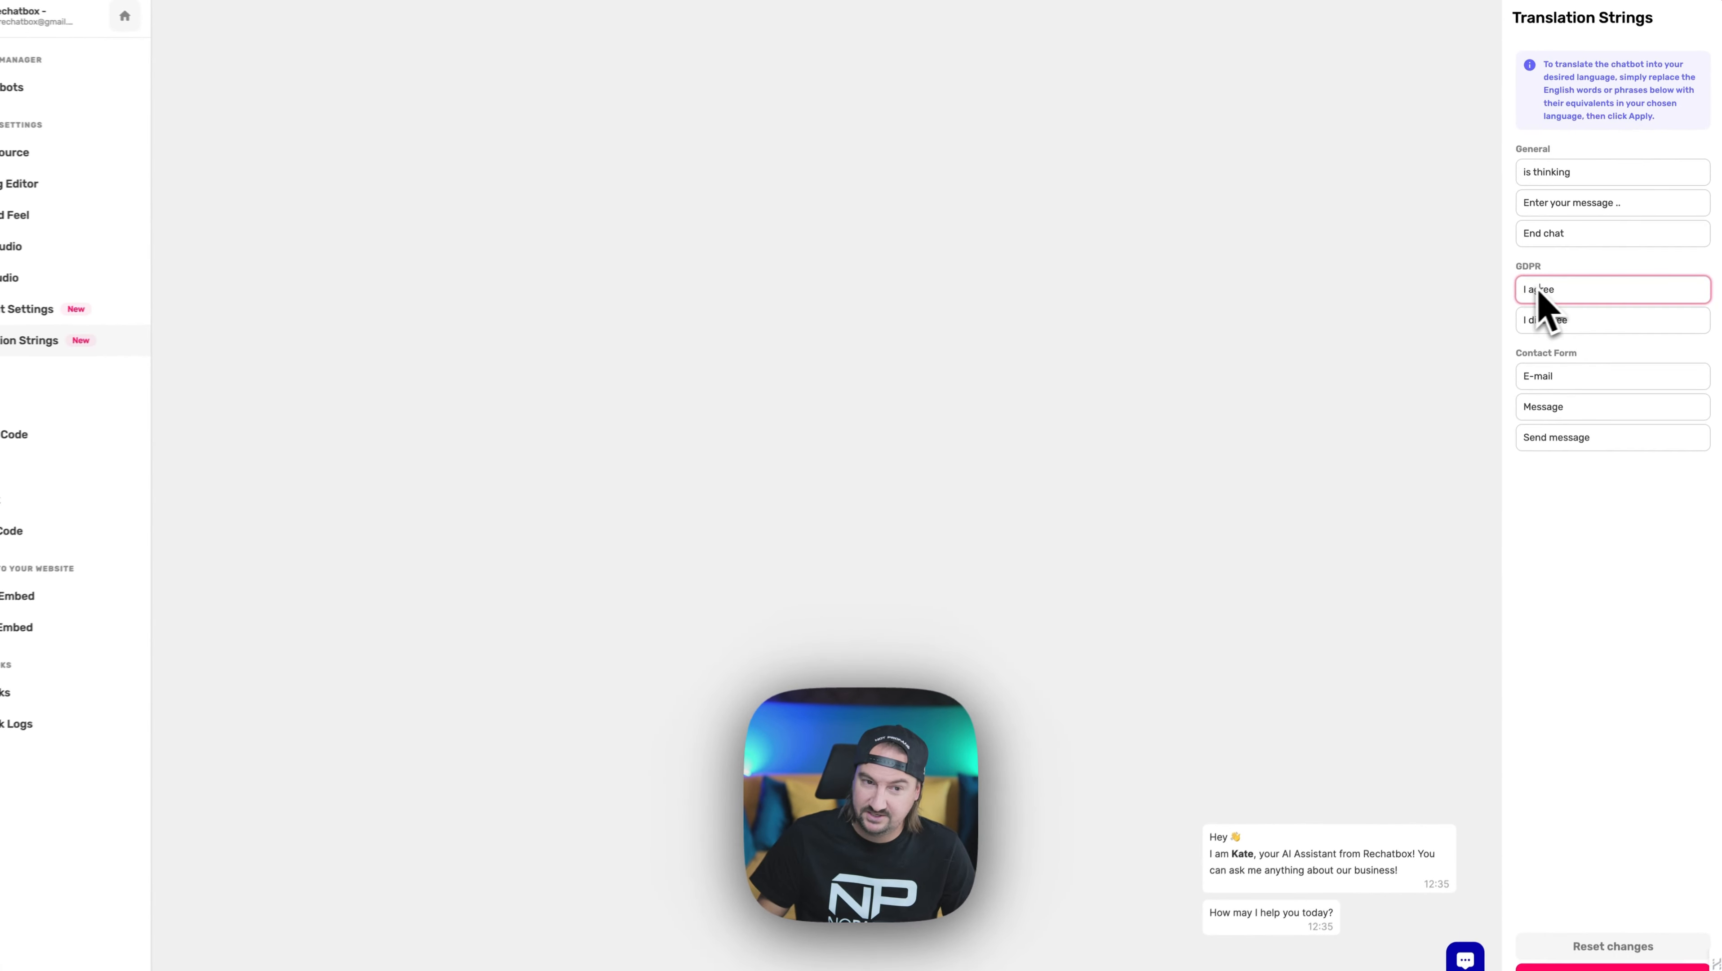
- Set the GDPR agreement to show once a visitor uses the chat toggle
{"action": "left_click", "coordinate": [153, 366]}
{"action": "left_click", "coordinate": [1580, 80]}
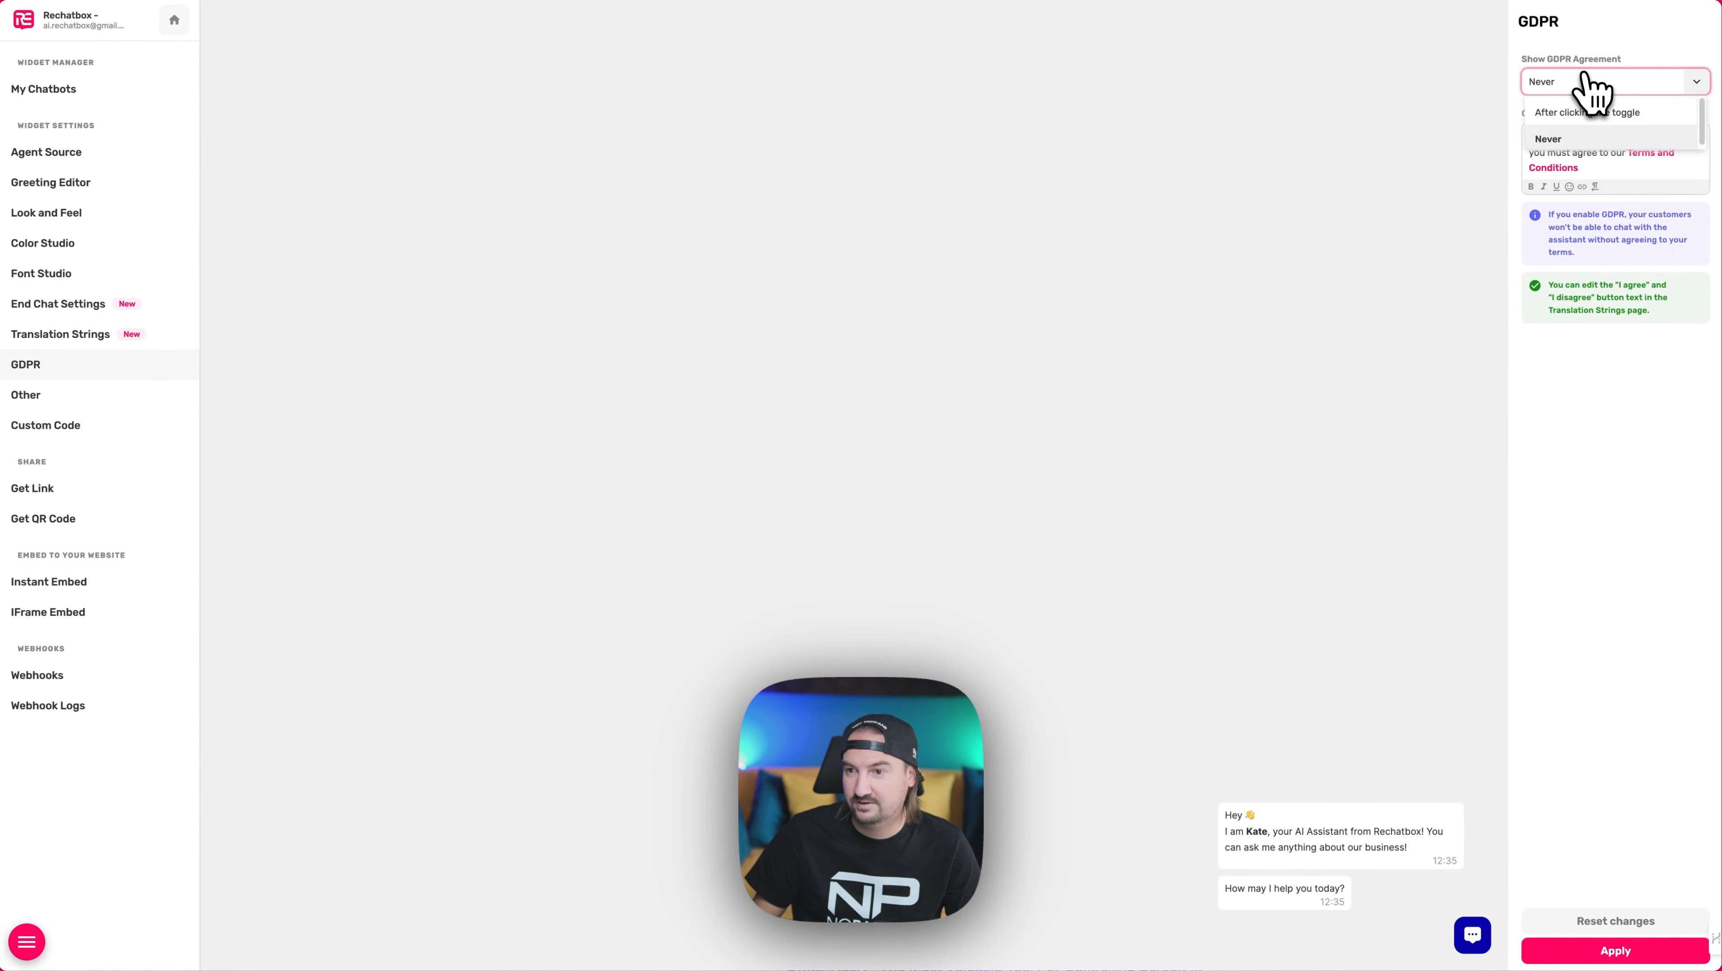
{"action": "left_click", "coordinate": [1589, 112]}
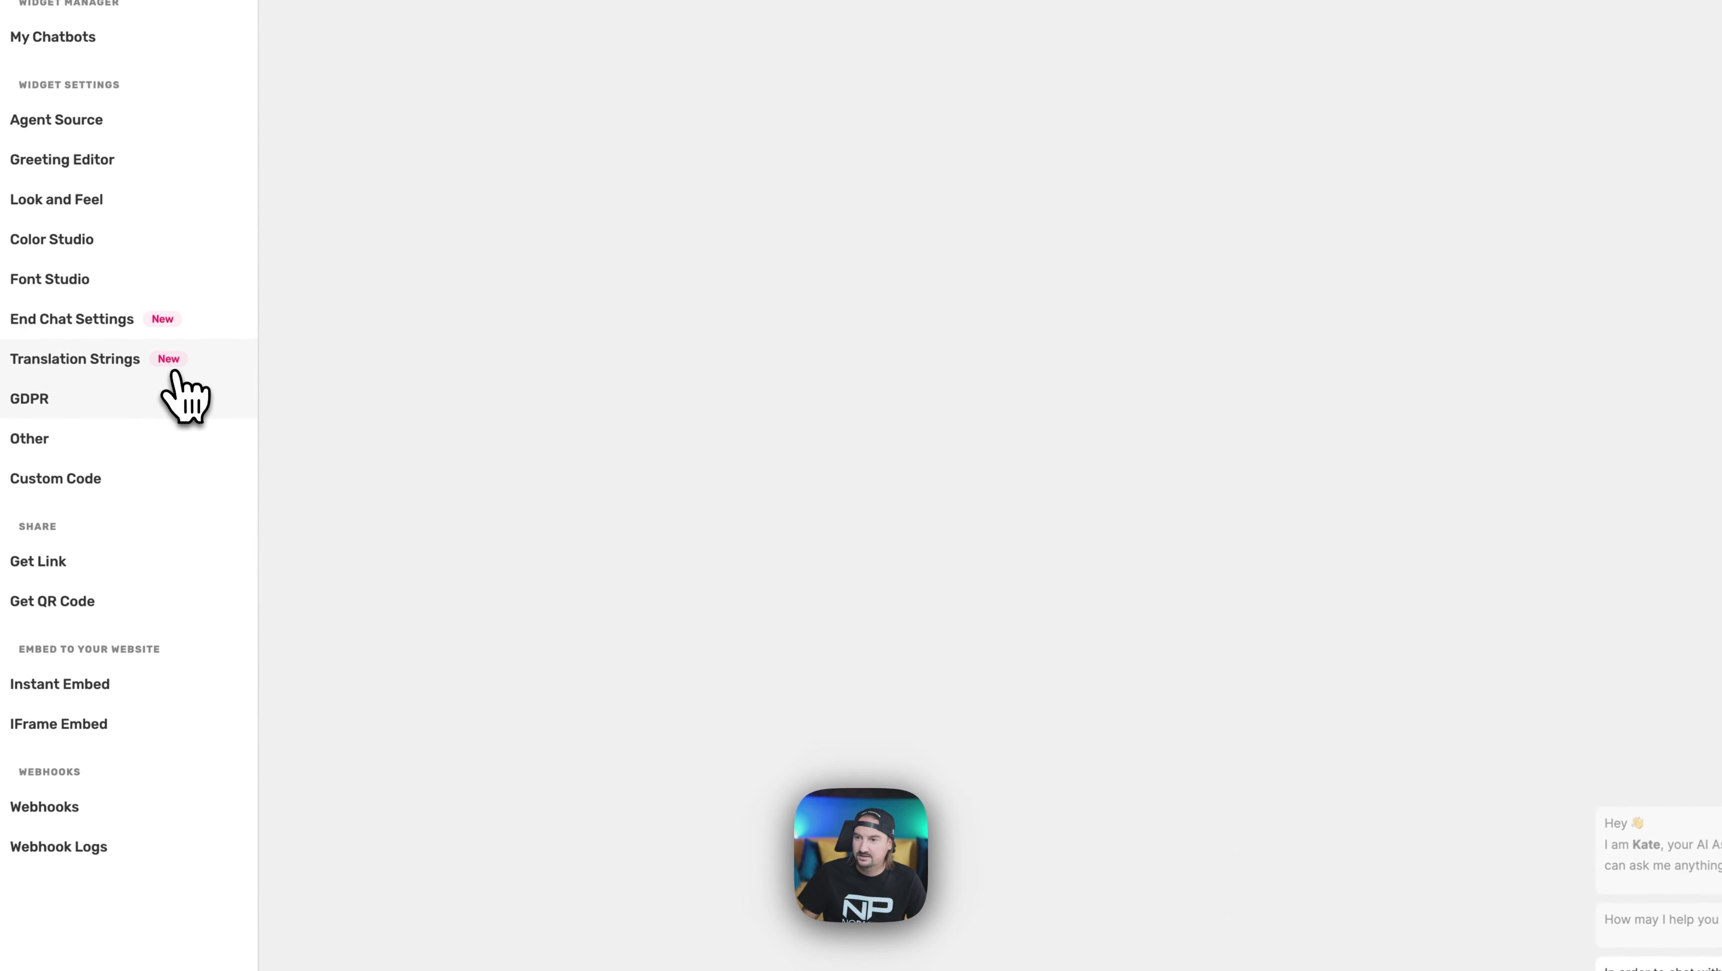
- Translate the GDPR "I agree" string as "Ich stimme zu", apply it, and accept the agreement in the chat preview
{"action": "left_click", "coordinate": [175, 373]}
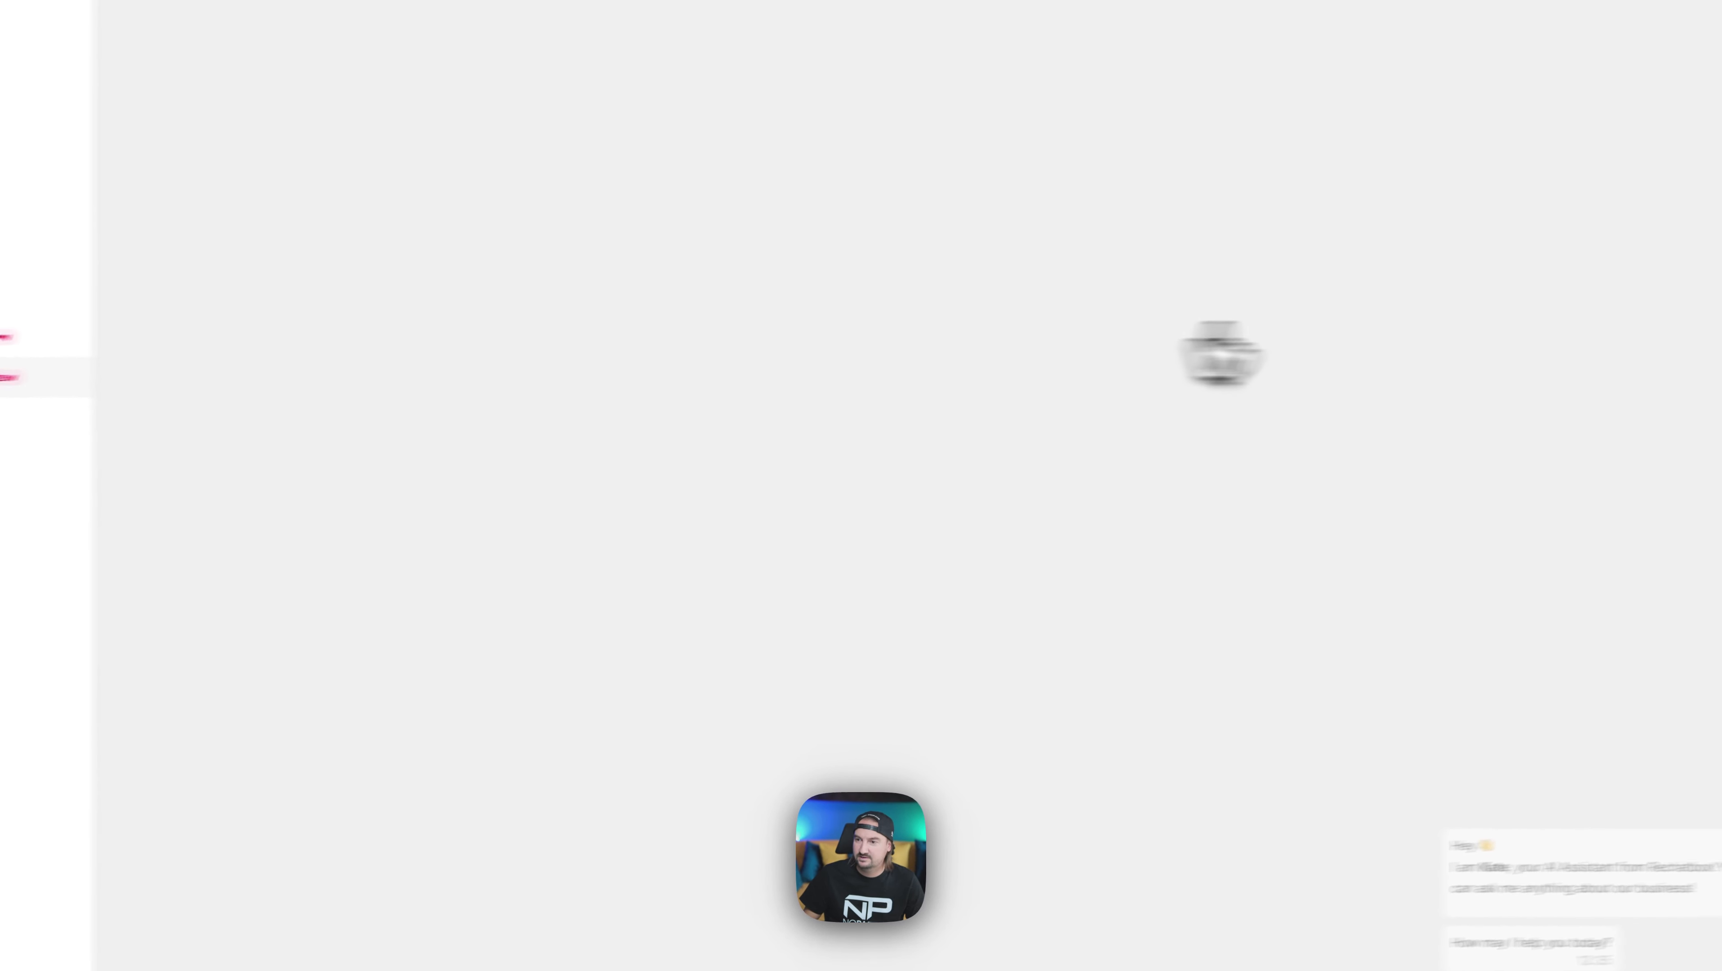
{"action": "left_click_drag", "start_coordinate": [1676, 289], "coordinate": [1434, 221]}
{"action": "type", "text": "Ich stimme zu"}
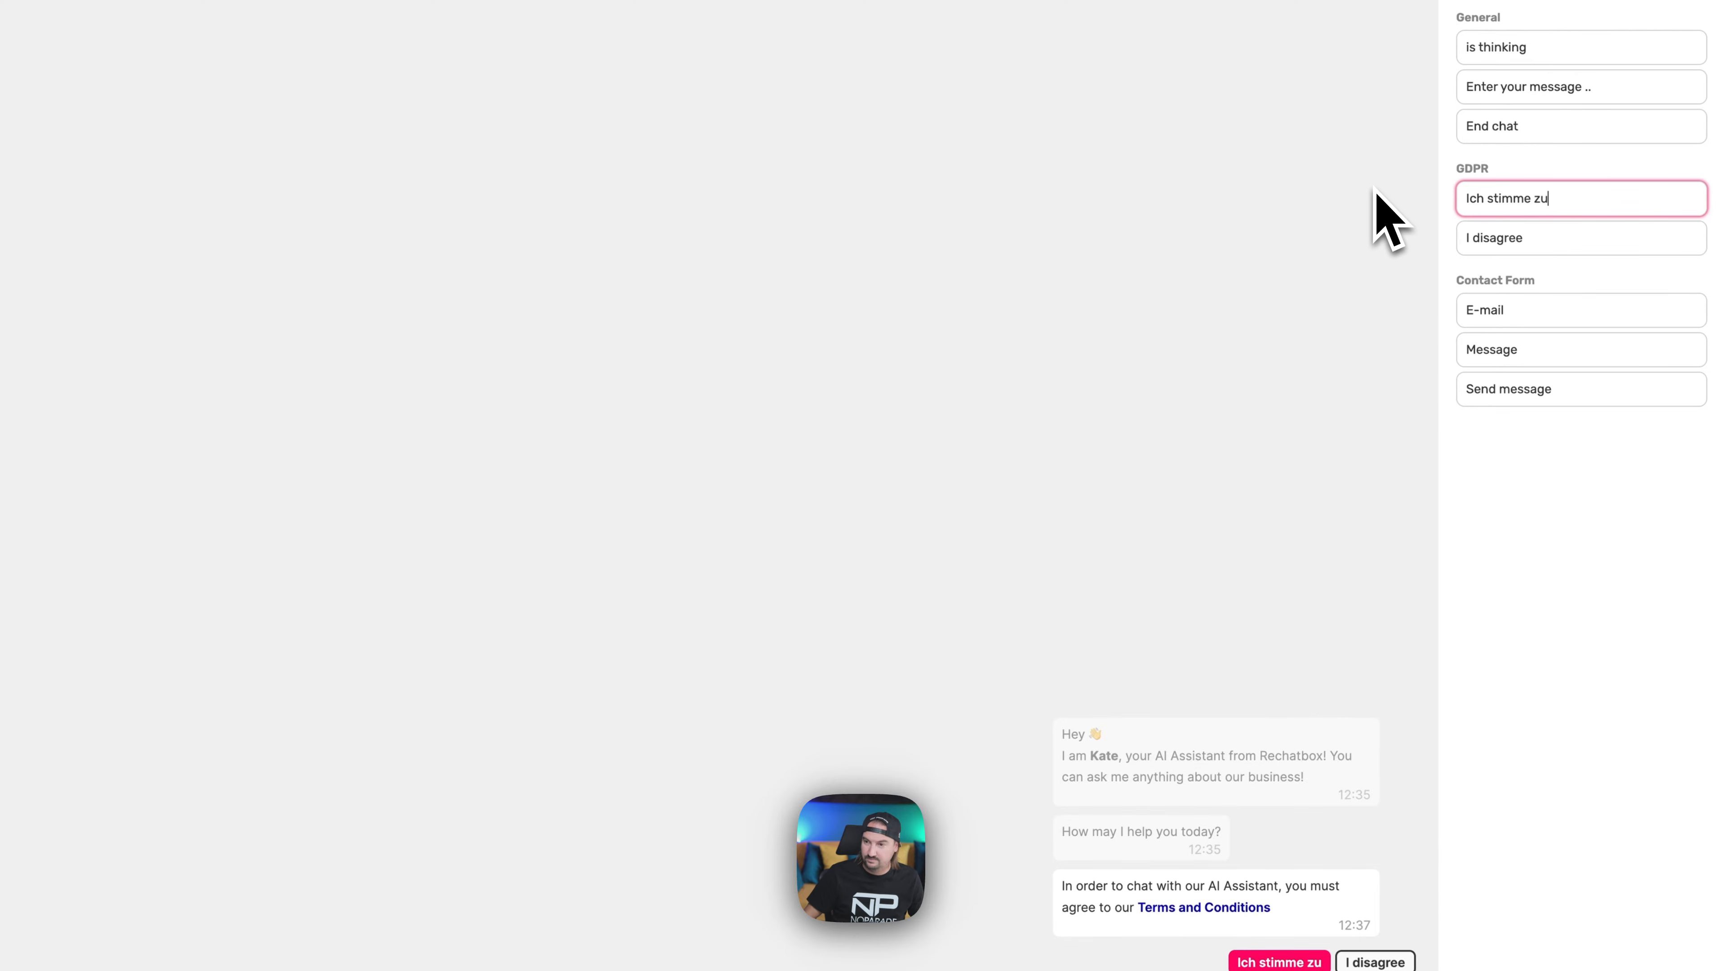
{"action": "left_click", "coordinate": [1580, 955]}
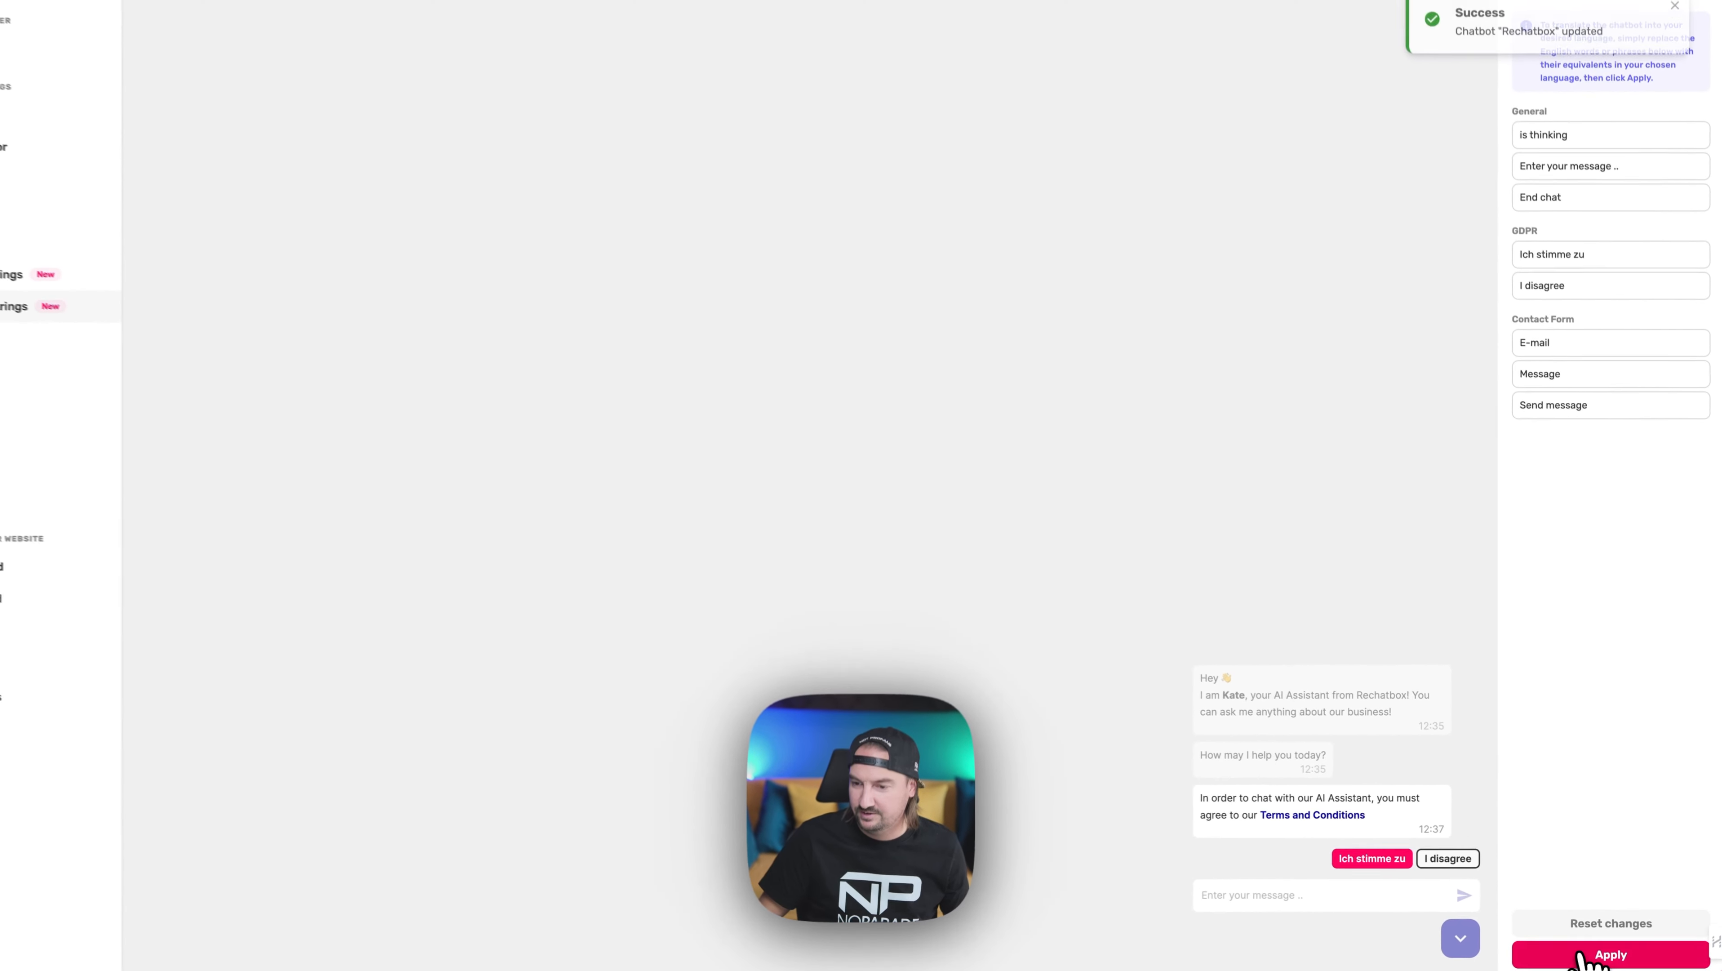
{"action": "left_click", "coordinate": [1372, 858]}
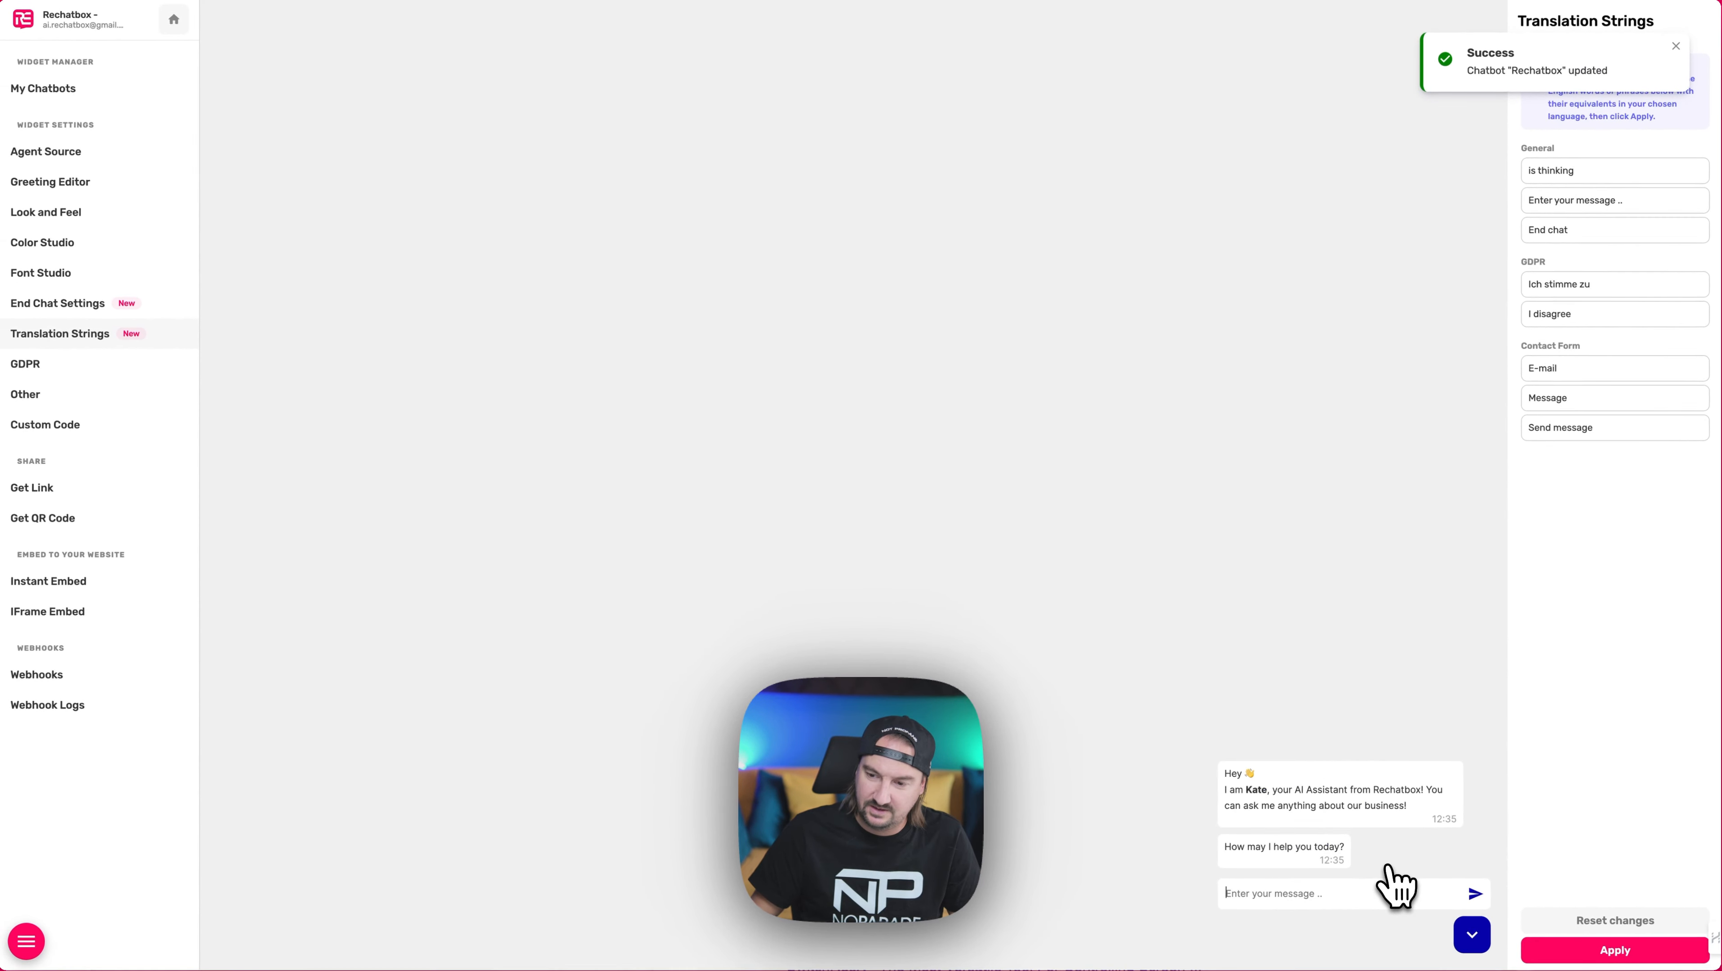
{"action": "left_click", "coordinate": [1677, 47]}
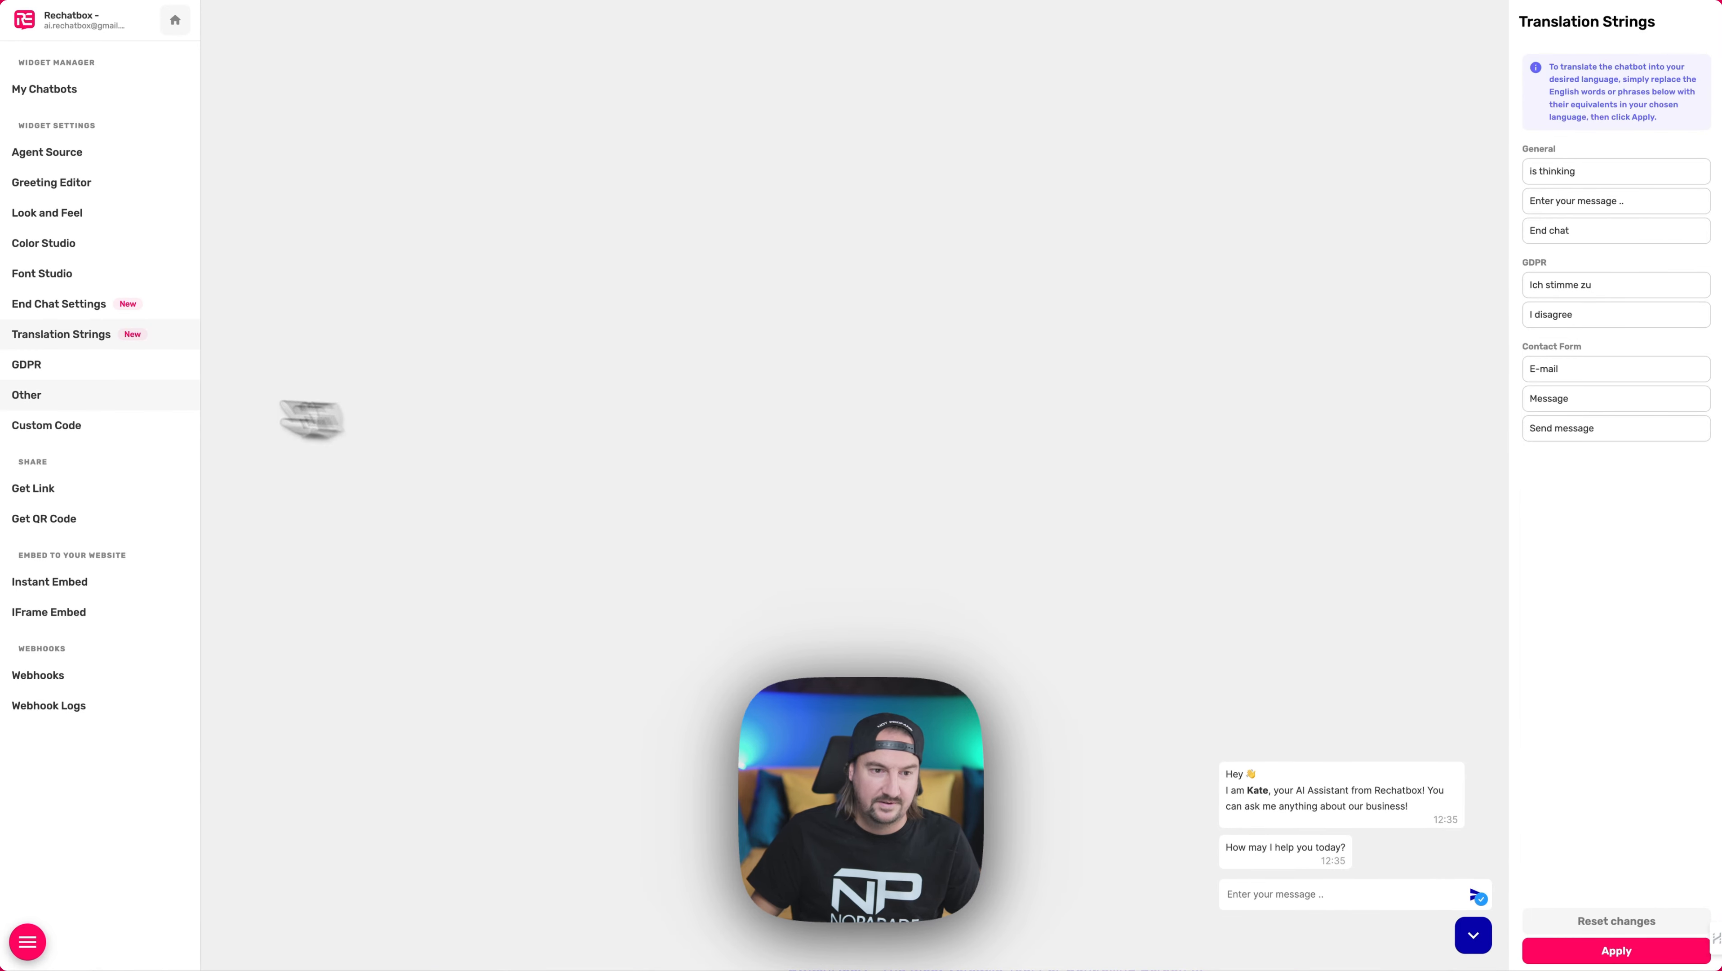
- Set Show GDPR Agreement to Never in the GDPR settings
{"action": "left_click", "coordinate": [113, 374]}
{"action": "left_click", "coordinate": [1588, 83]}
{"action": "left_click", "coordinate": [1588, 140]}
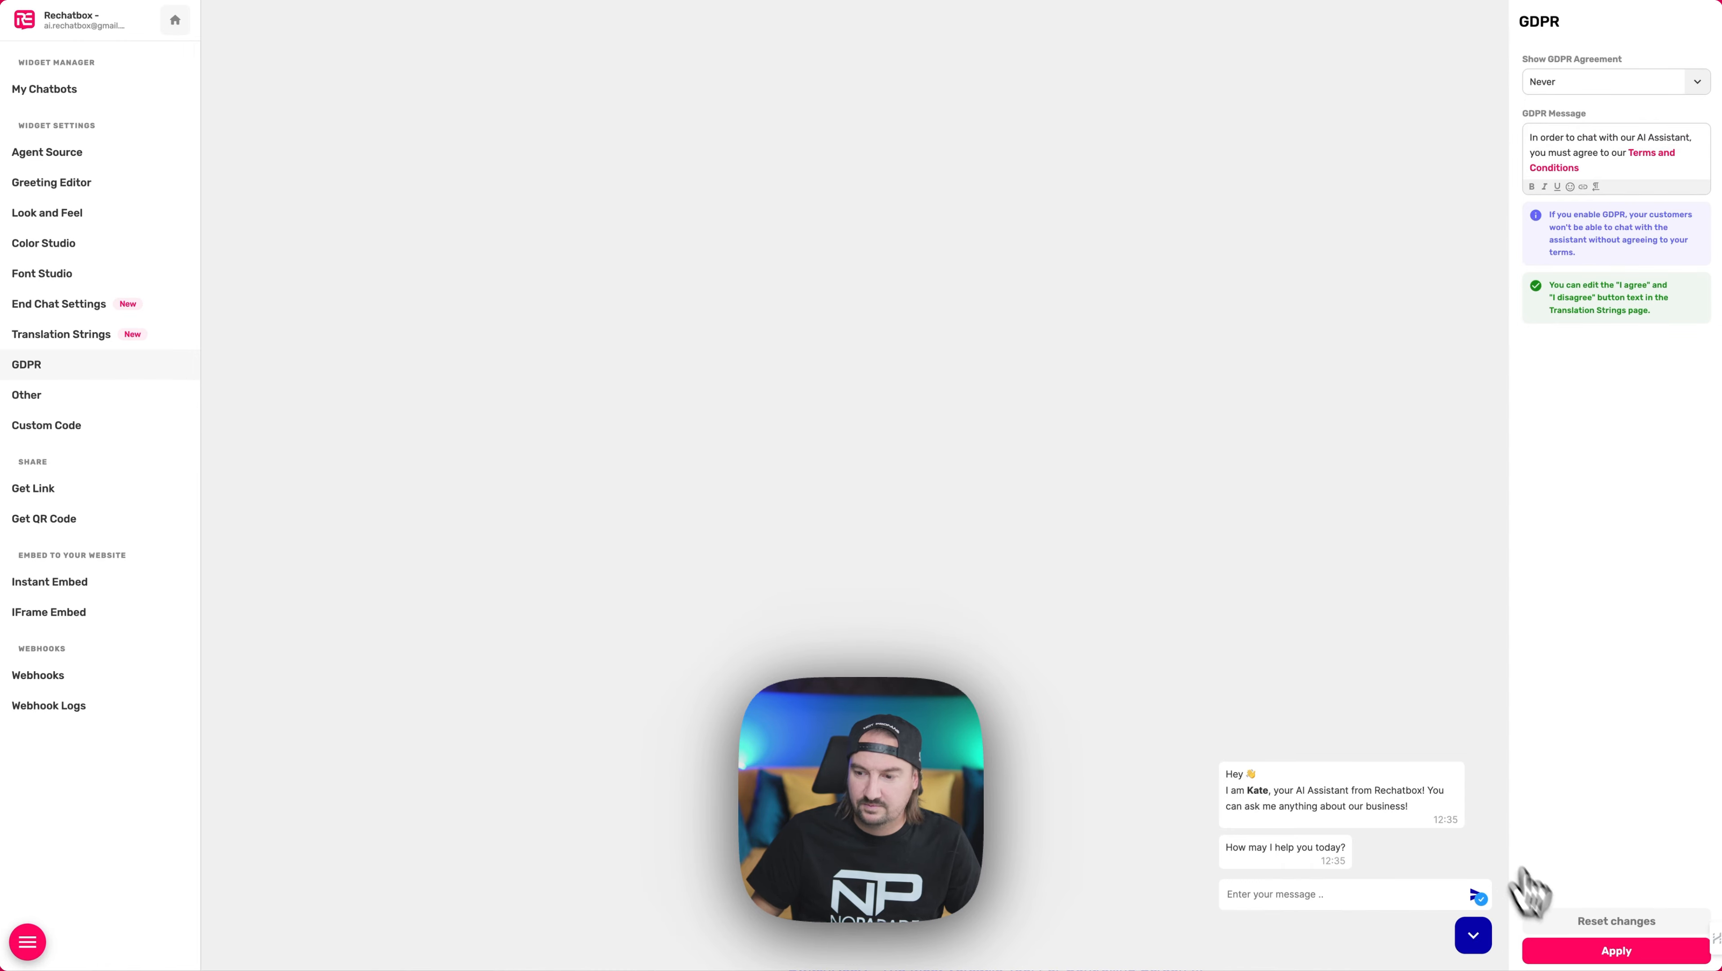
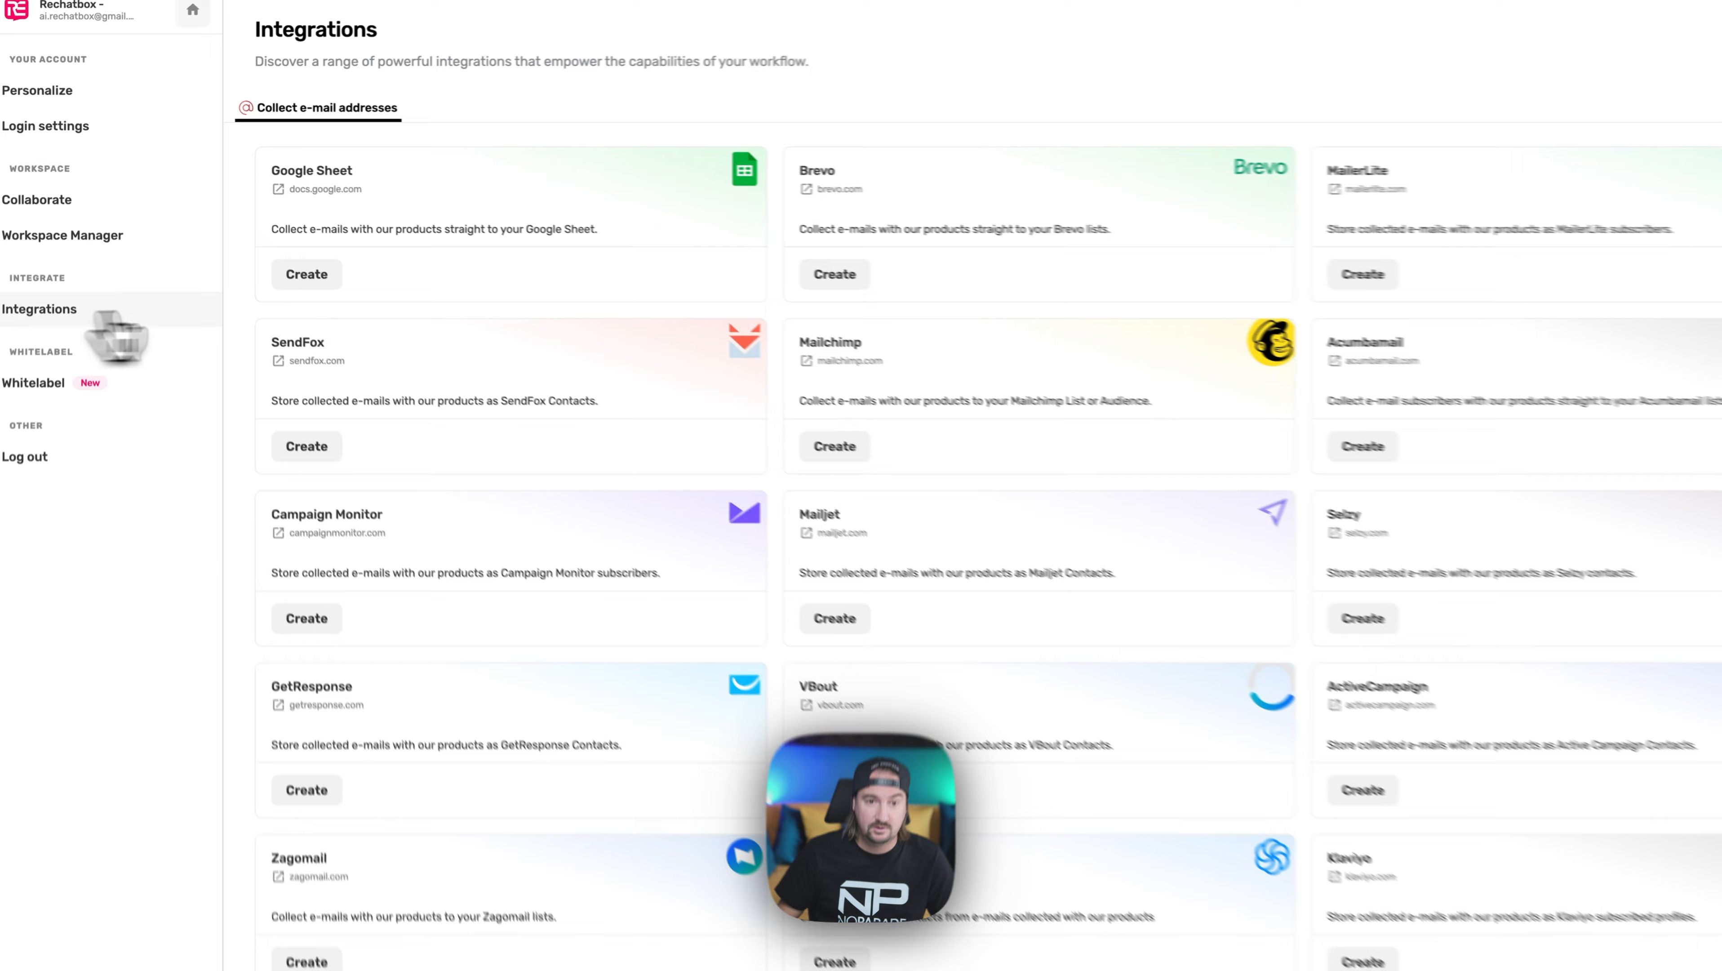
- Examine the available e-mail collection integrations and the workspace's existing integrations
{"action": "scroll", "coordinate": [1003, 299], "scroll_direction": "down", "scroll_amount": 3}
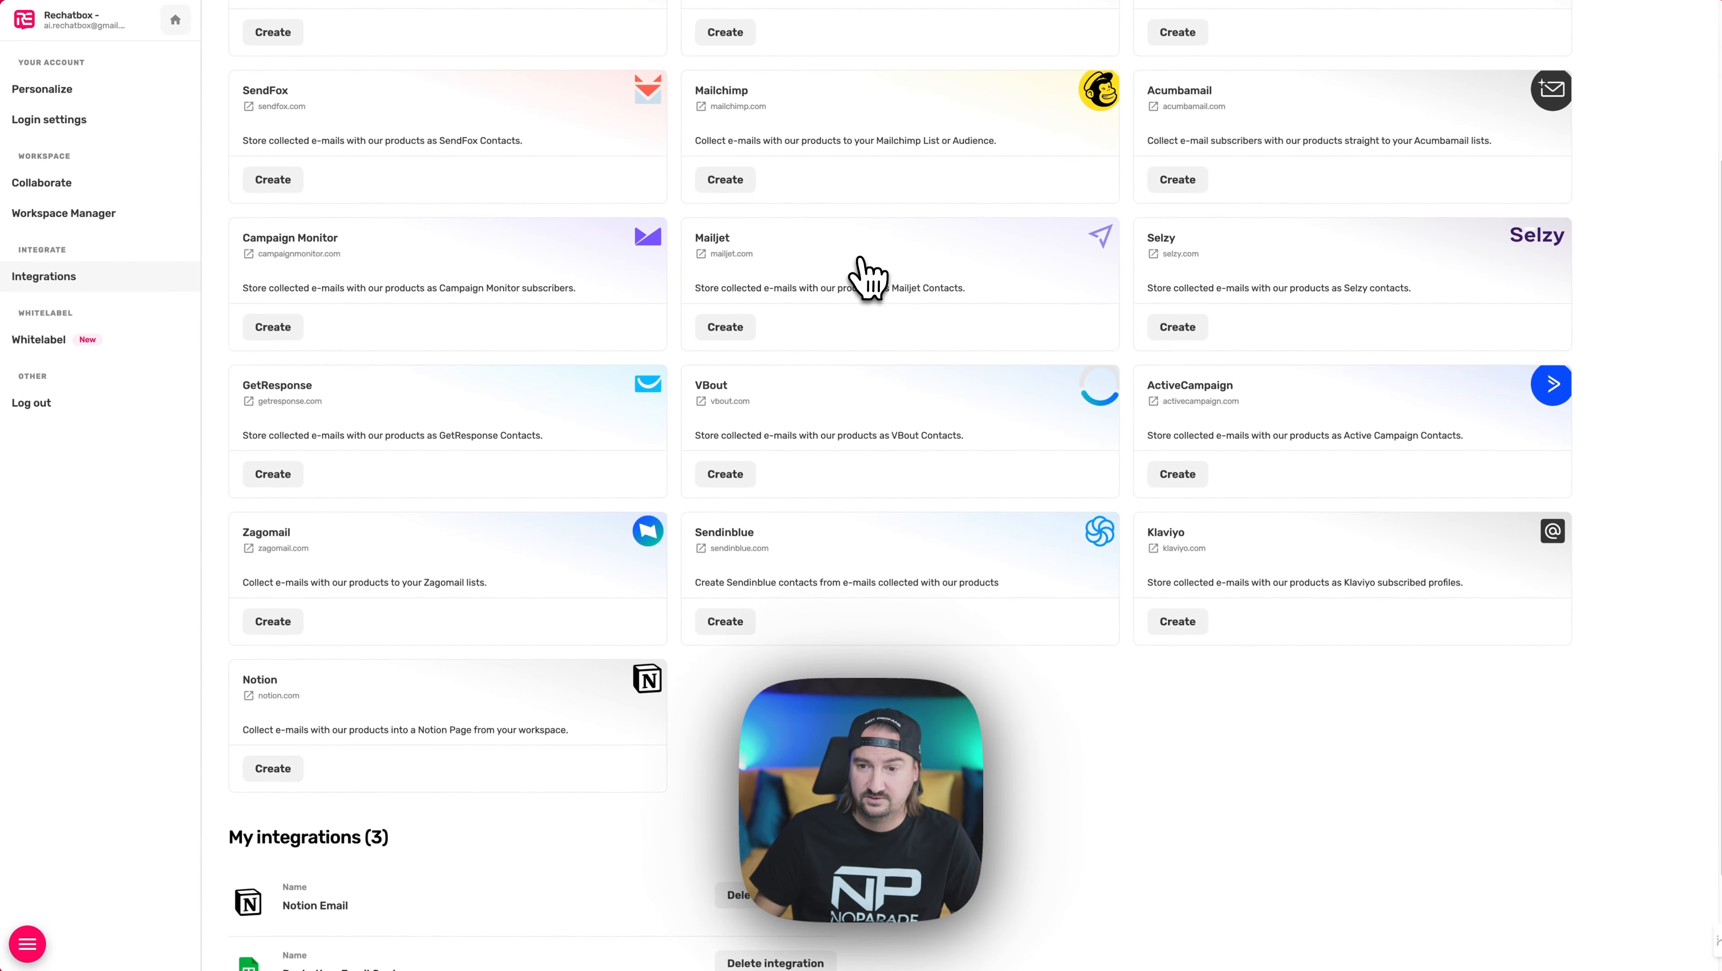
- Look over the e-mail integration cards again, including the workspace's own connections under My integrations
{"action": "scroll", "coordinate": [867, 277], "scroll_direction": "down", "scroll_amount": 2}
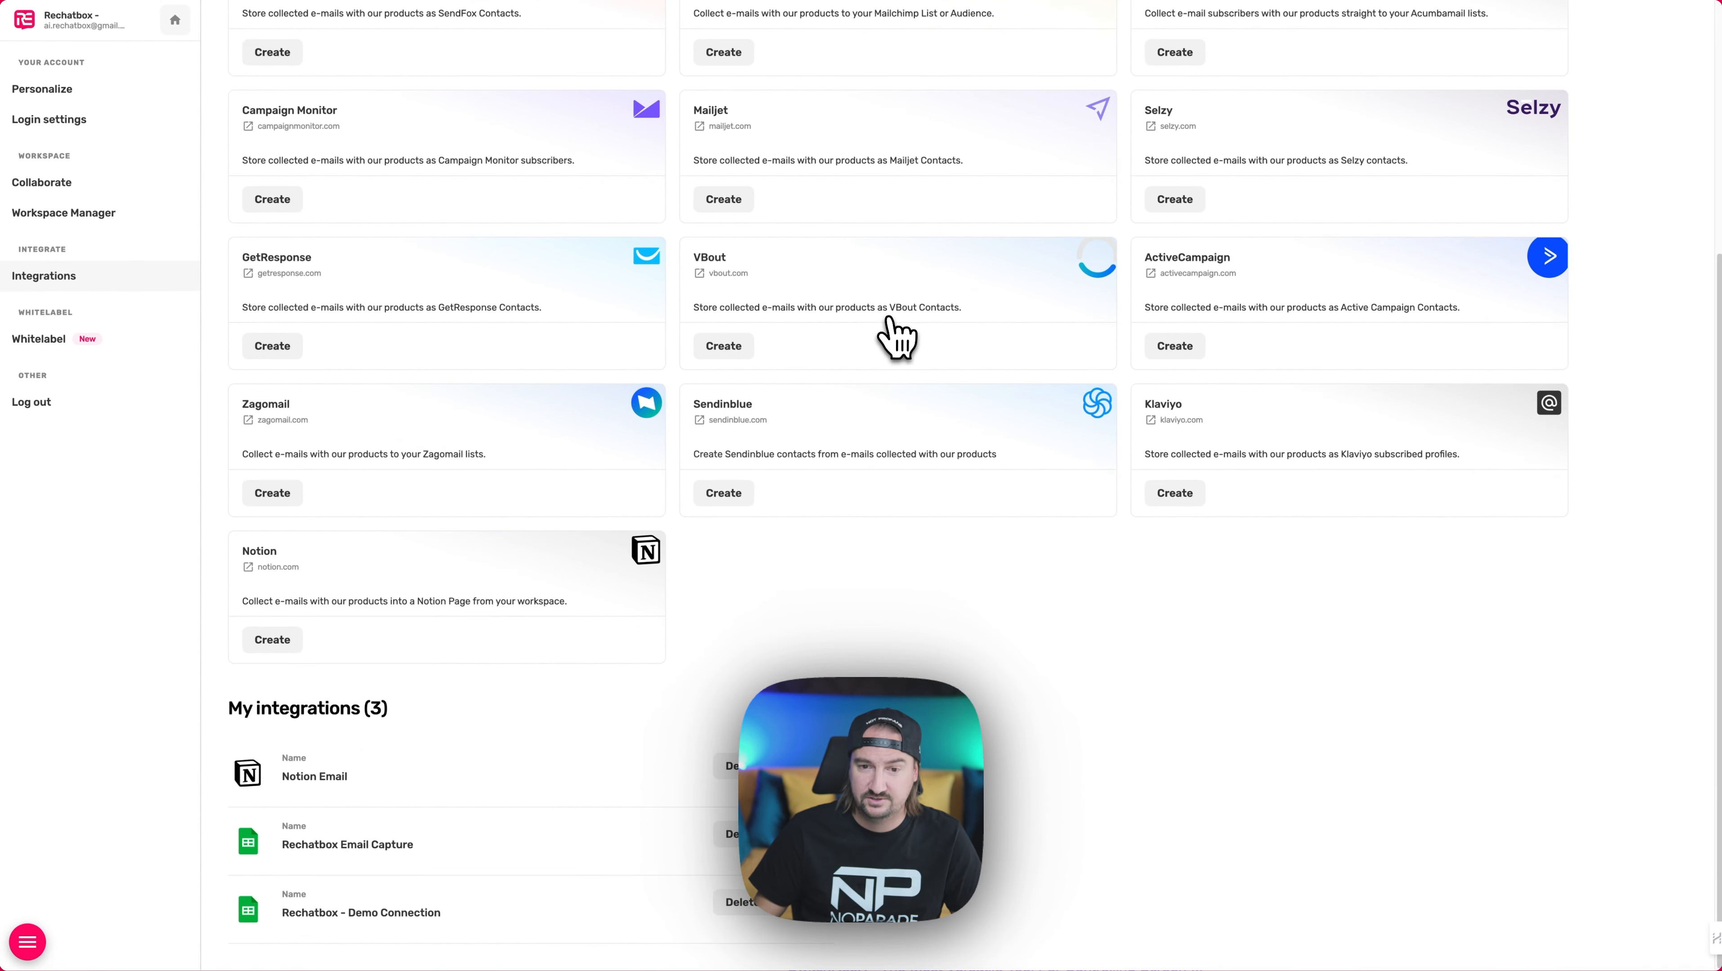
{"action": "scroll", "coordinate": [887, 593], "scroll_direction": "up", "scroll_amount": 5}
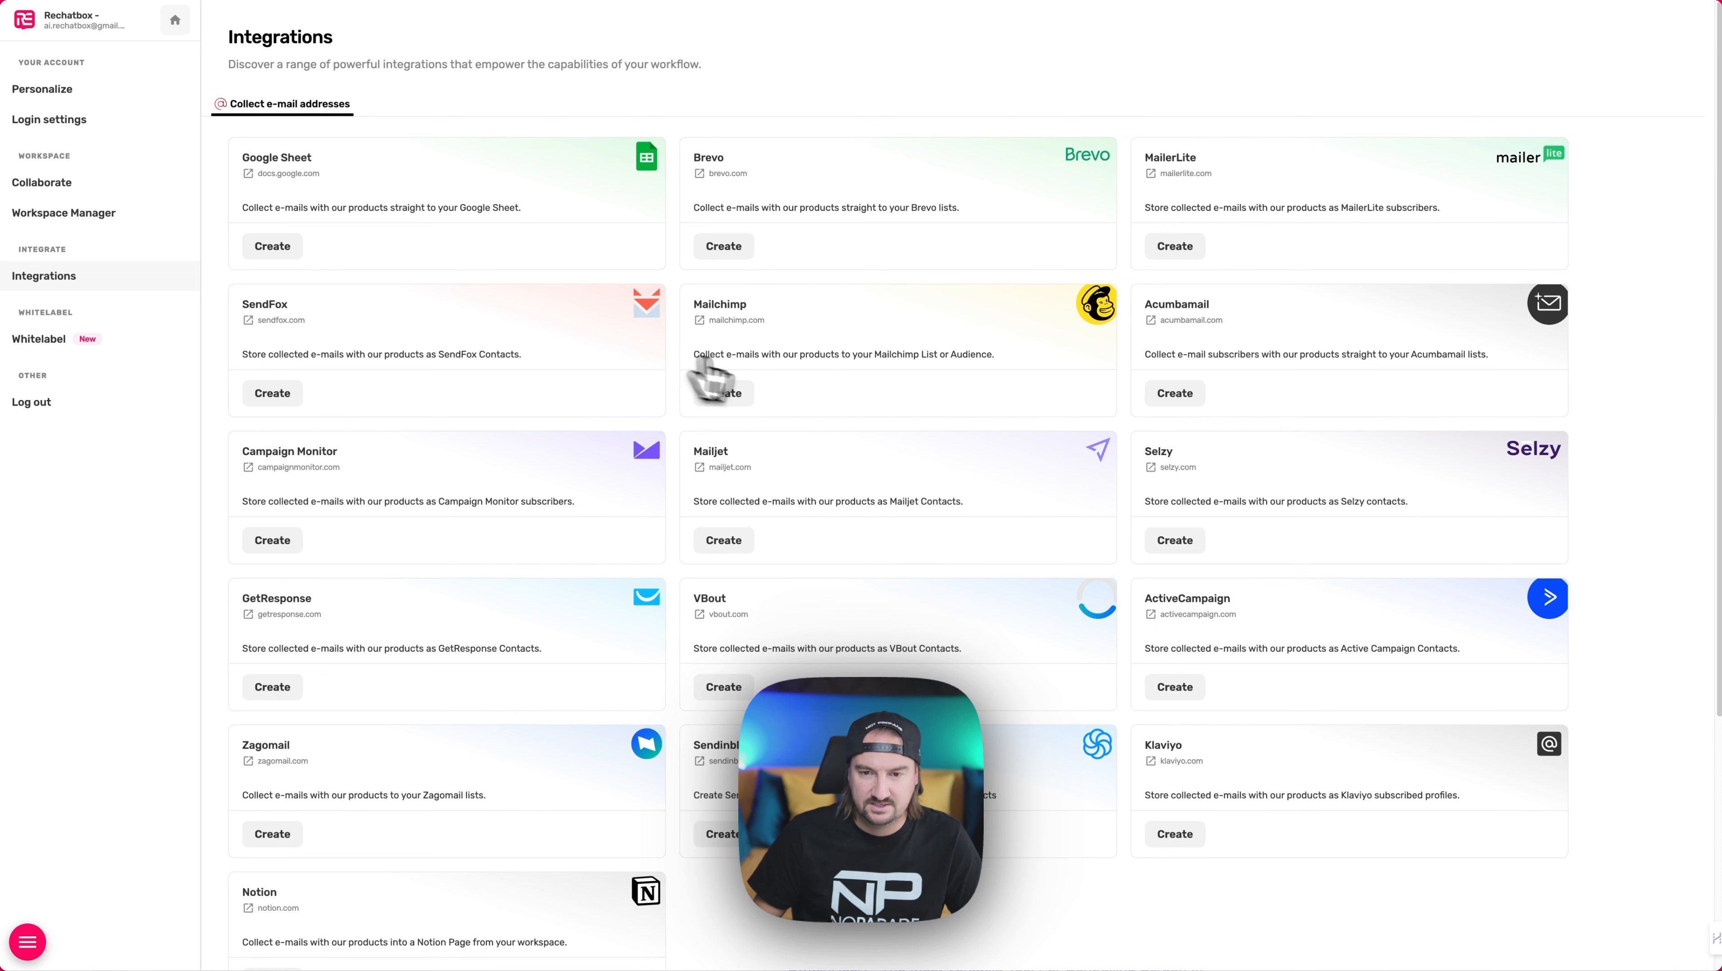
{"action": "scroll", "coordinate": [606, 537], "scroll_direction": "down", "scroll_amount": 4}
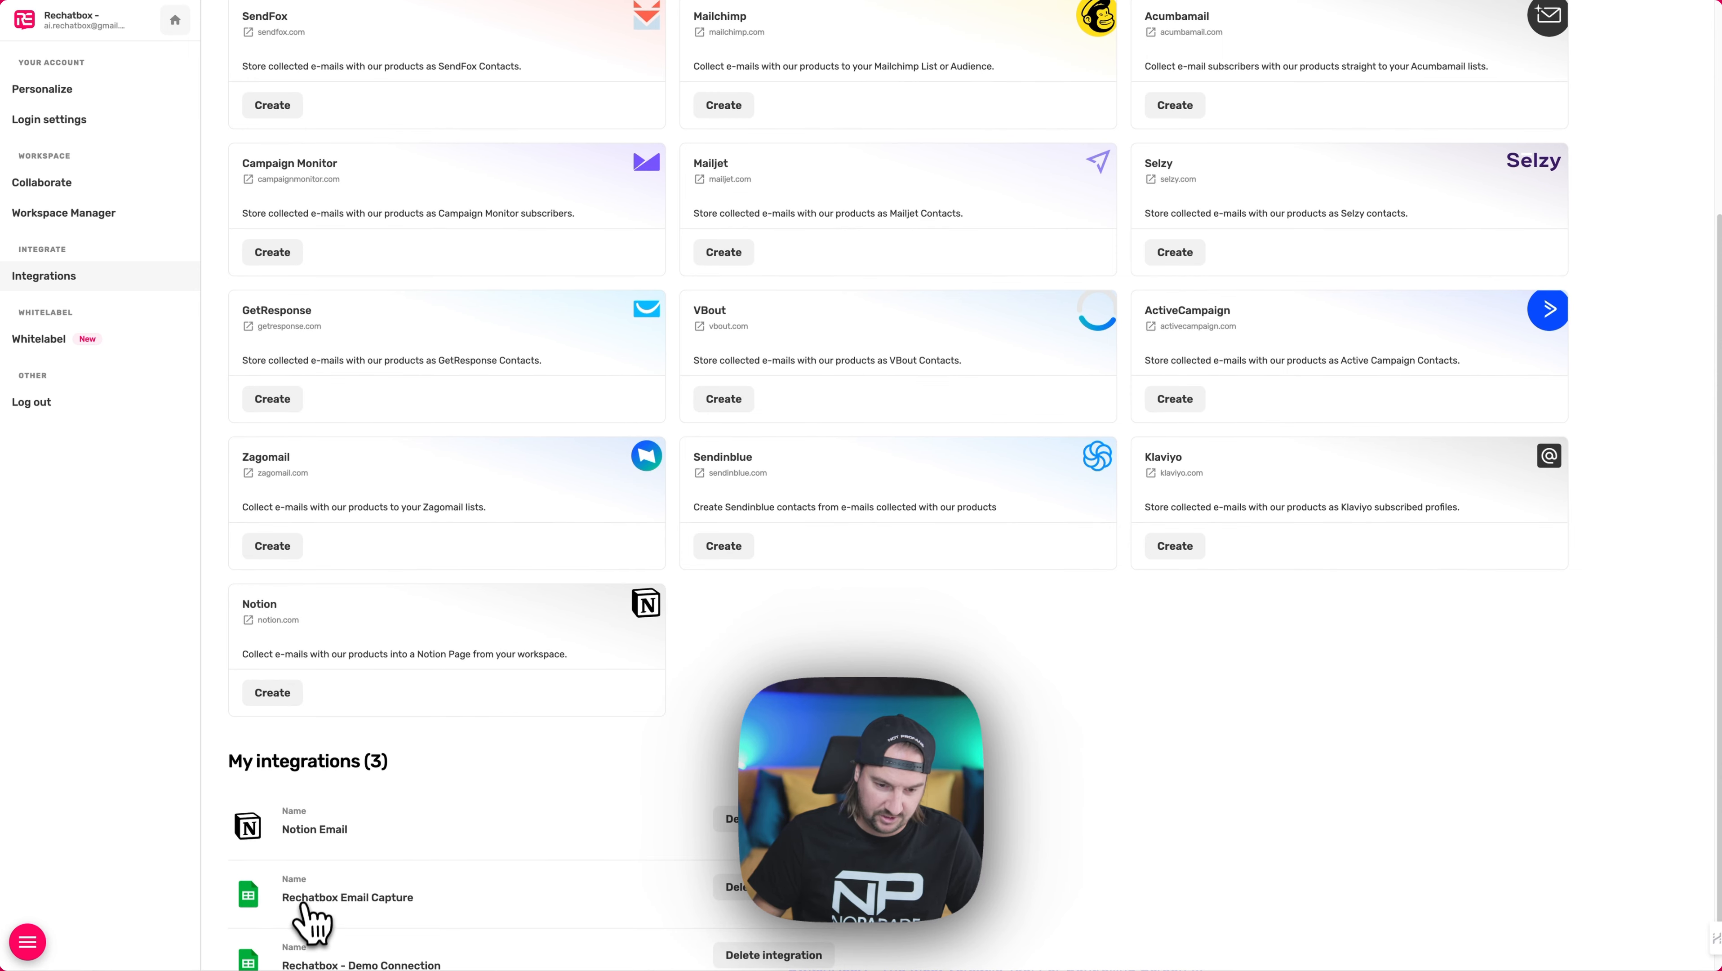
{"action": "scroll", "coordinate": [419, 904], "scroll_direction": "up", "scroll_amount": 4}
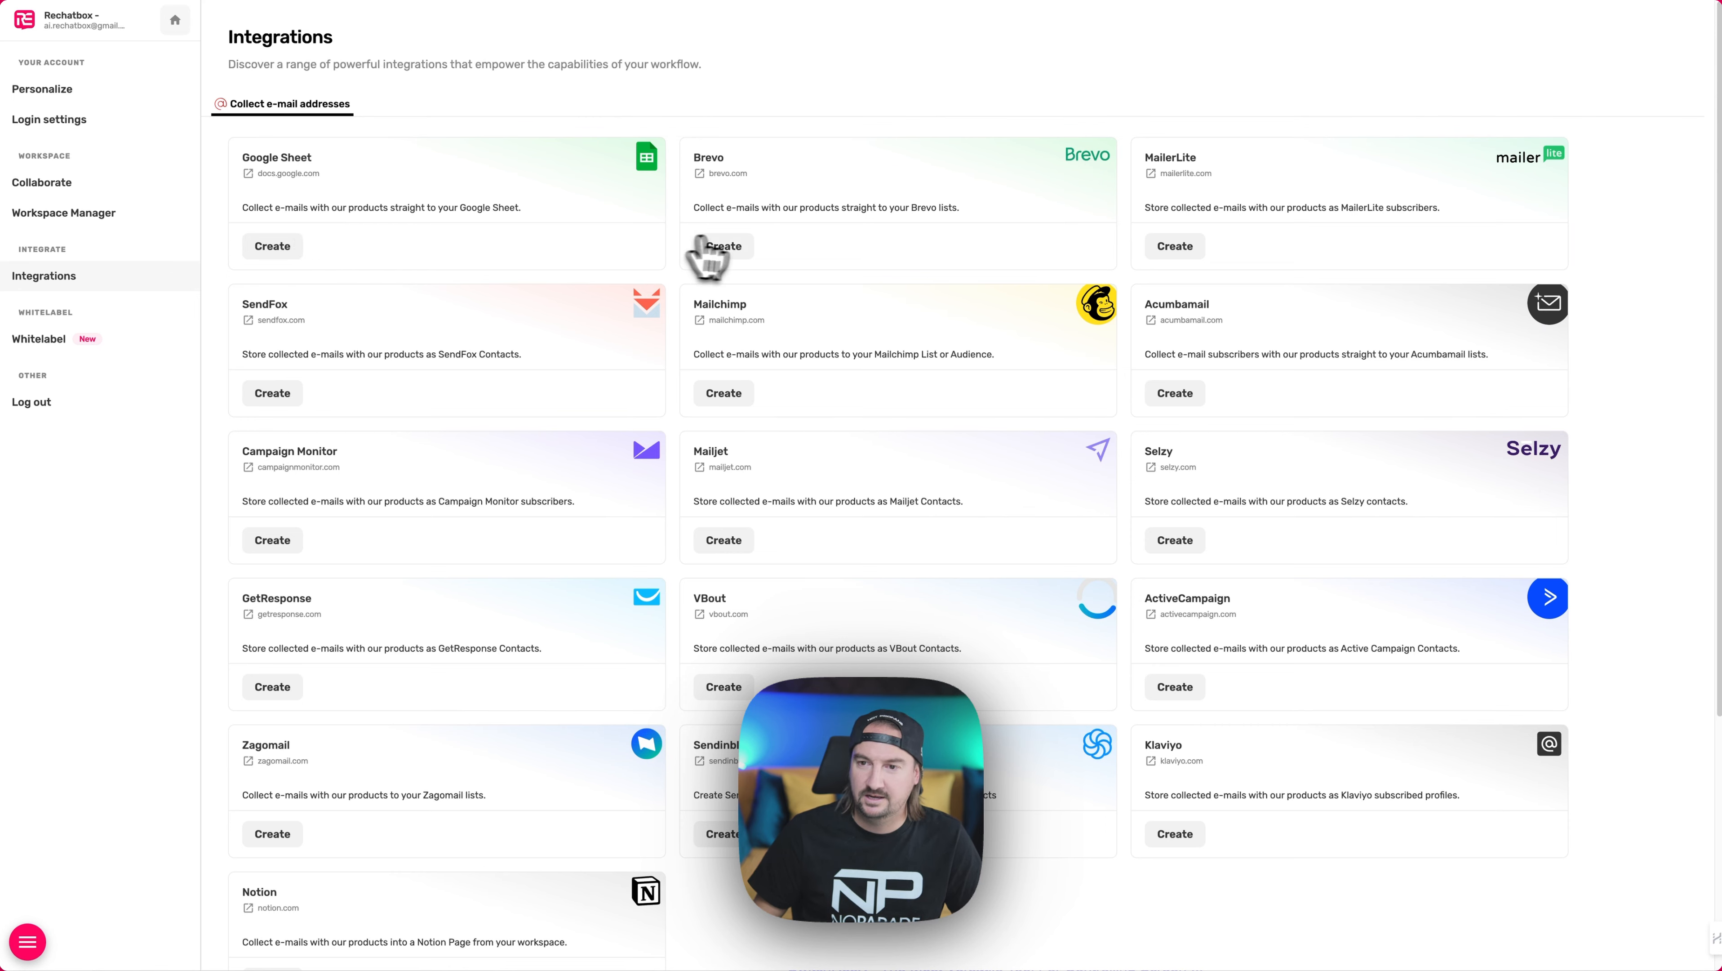
- Go from the home page to Videobox and load the "Rechatbox - Left" videobox under My Videoboxs
{"action": "left_click", "coordinate": [175, 19]}
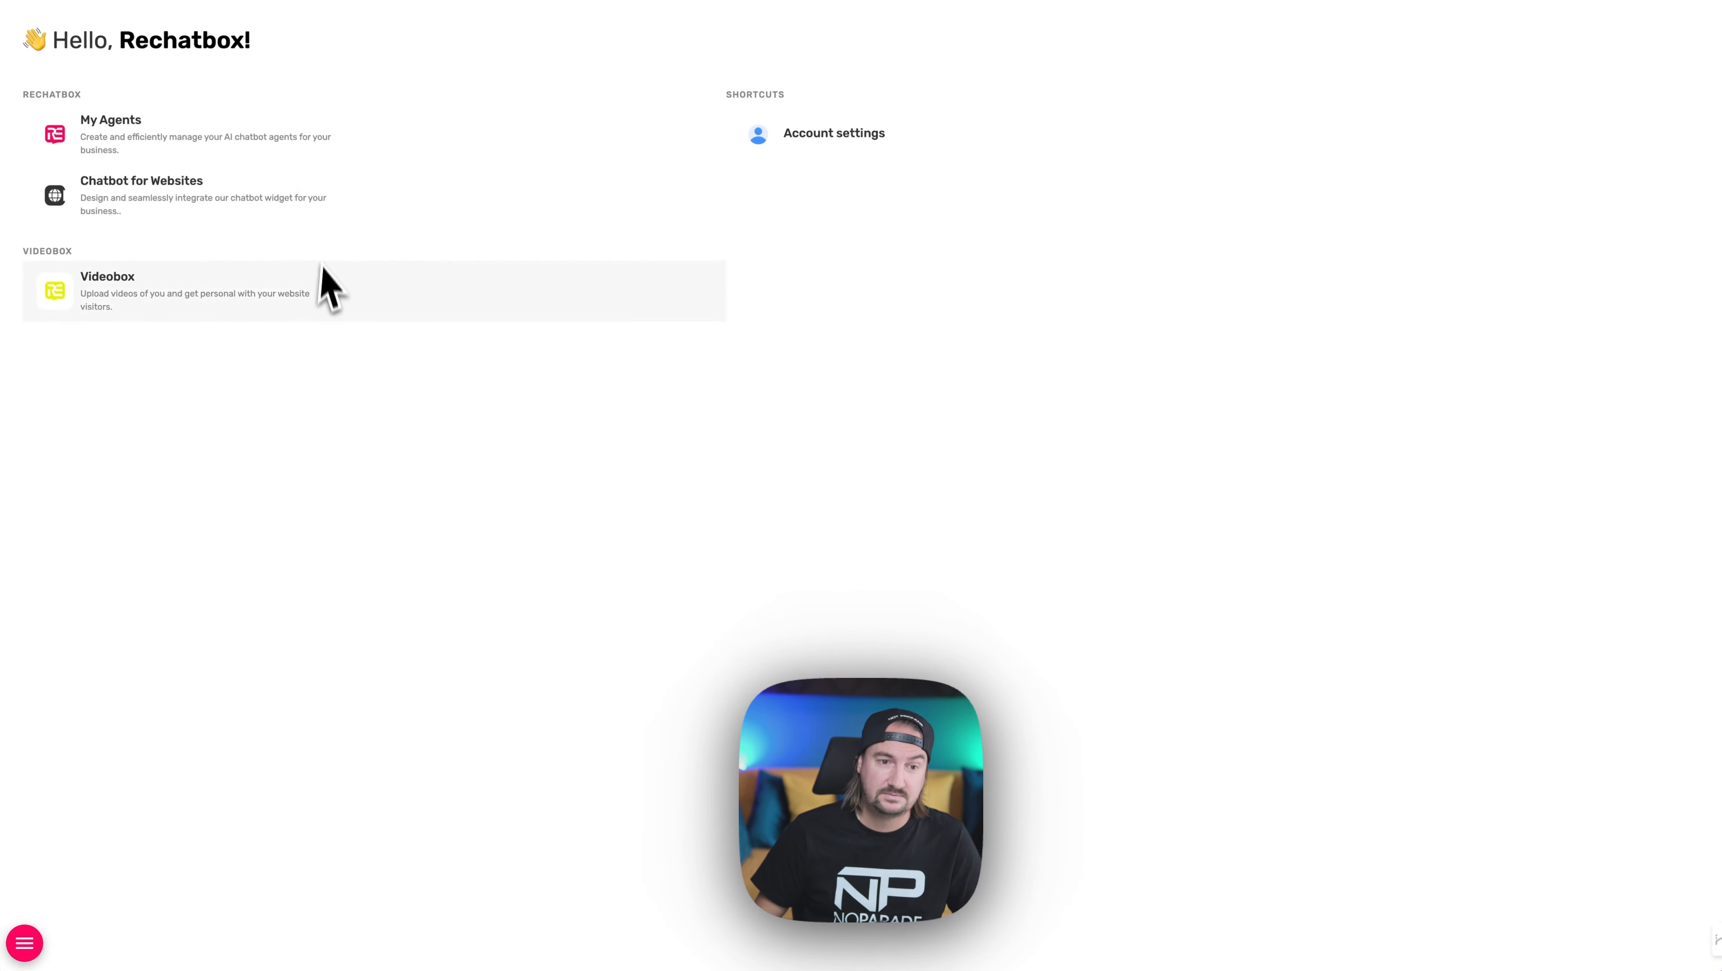
{"action": "left_click", "coordinate": [173, 311]}
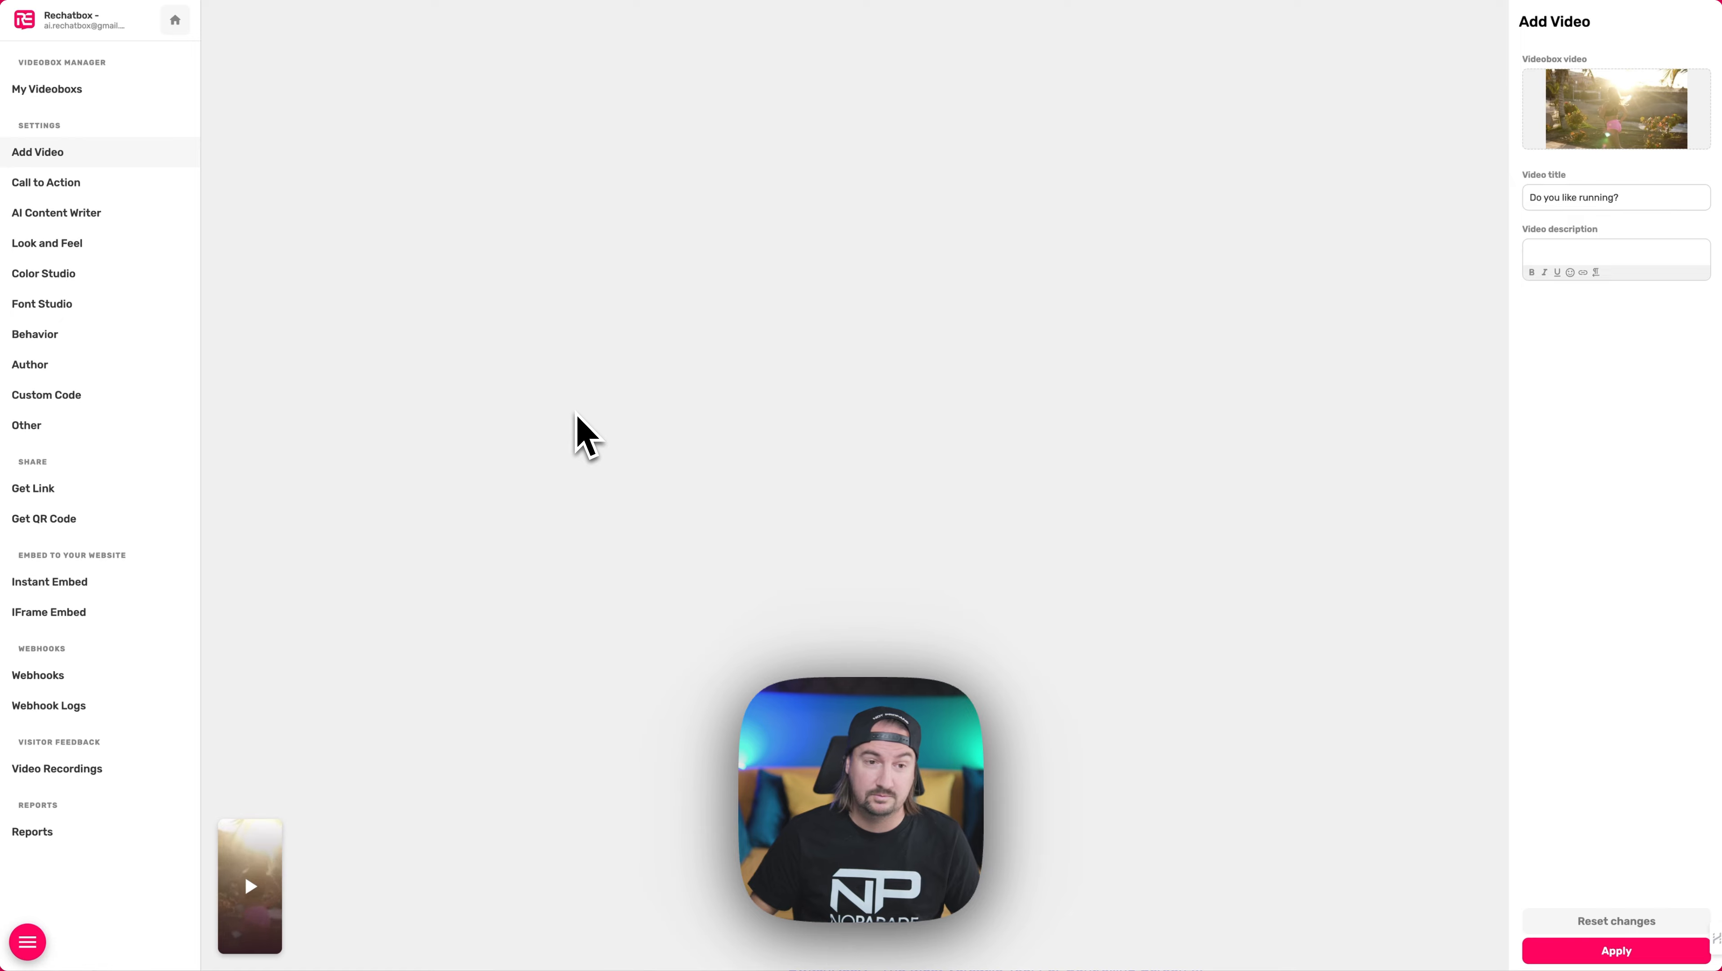
{"action": "left_click", "coordinate": [185, 118]}
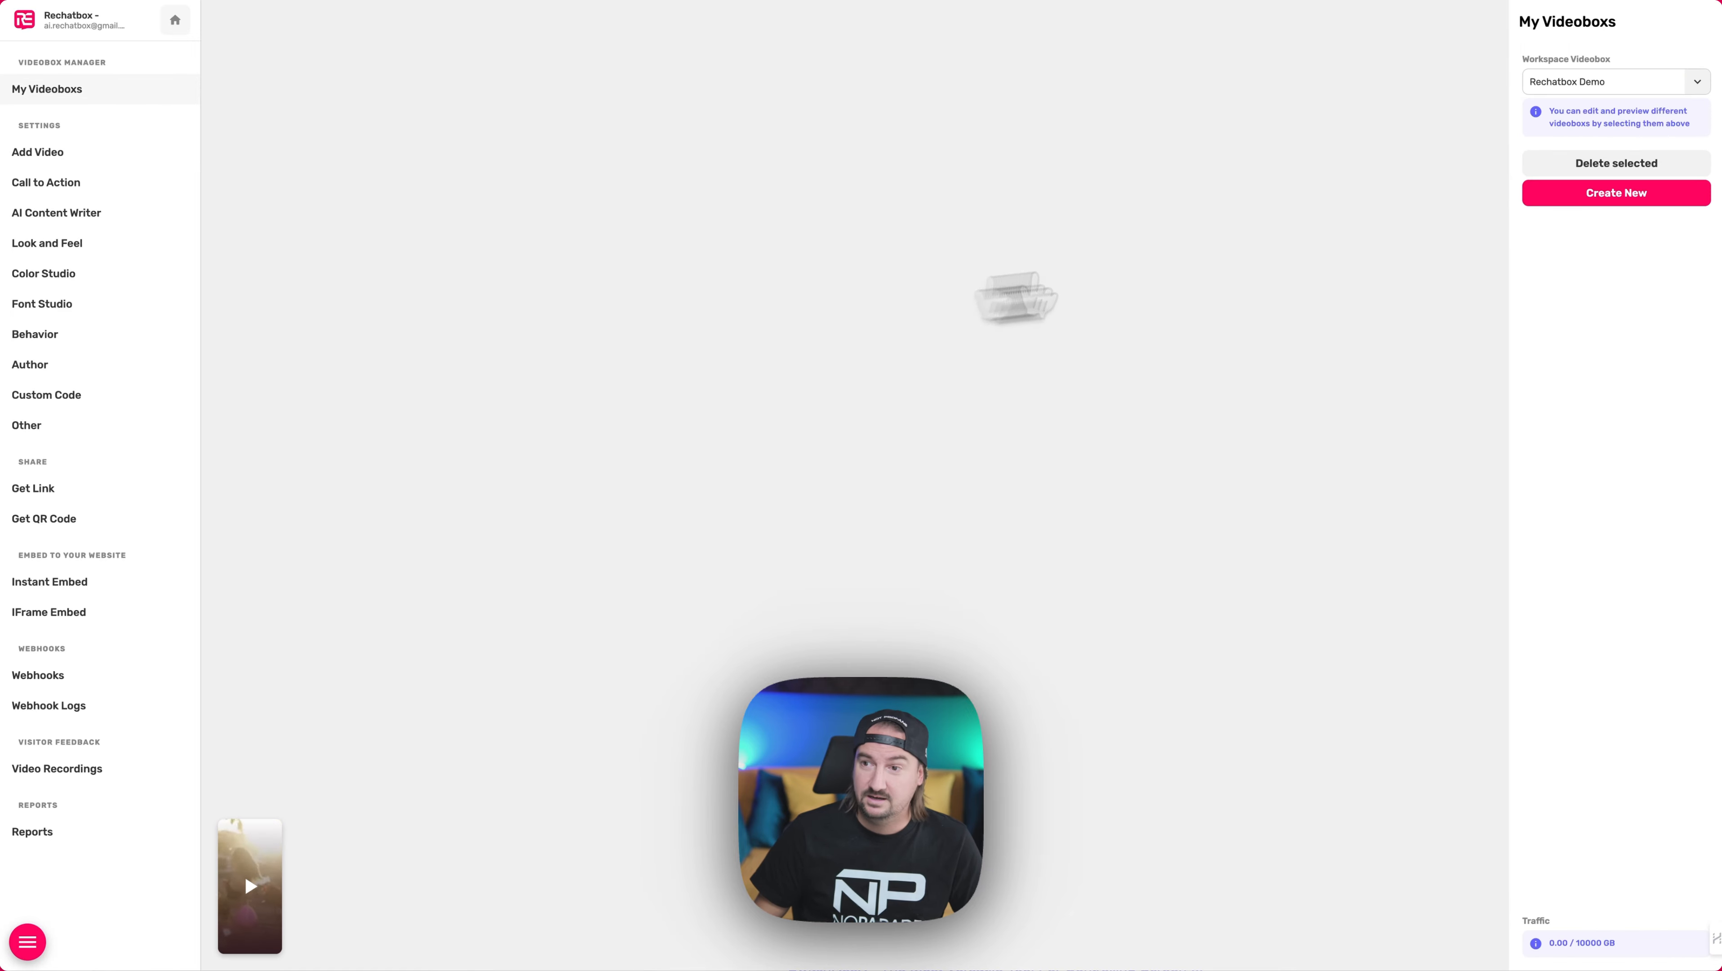
{"action": "left_click", "coordinate": [1608, 87]}
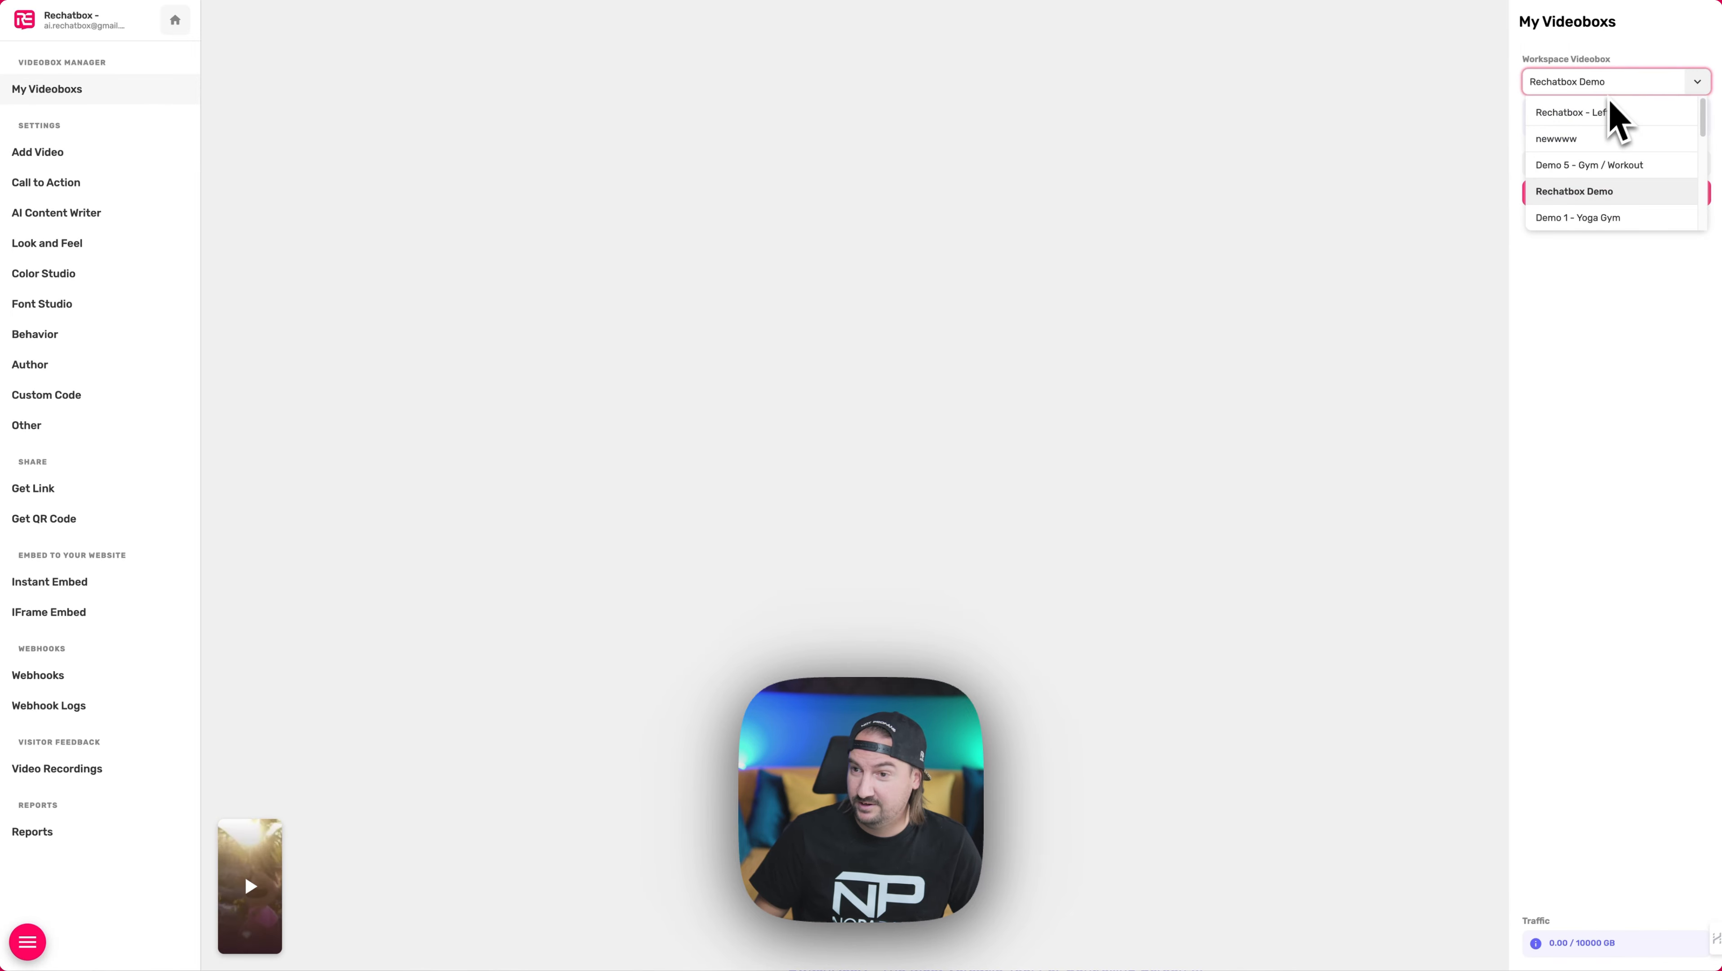
{"action": "left_click", "coordinate": [1618, 79]}
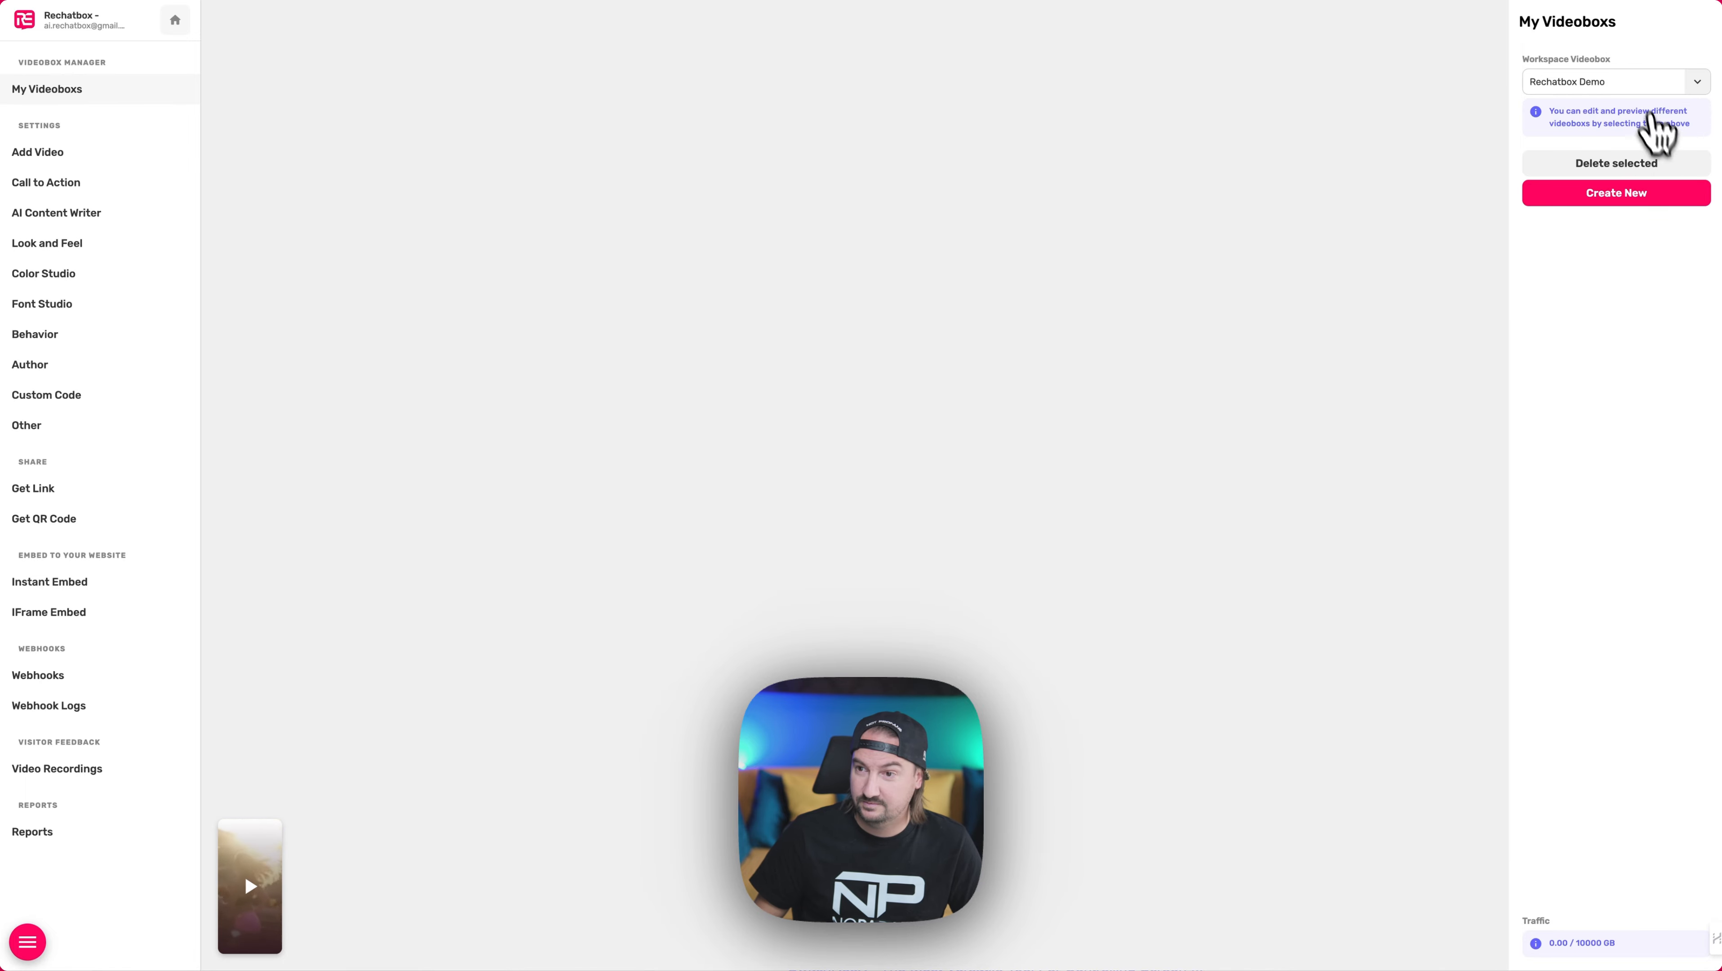
{"action": "left_click", "coordinate": [1645, 81]}
{"action": "left_click", "coordinate": [1645, 114]}
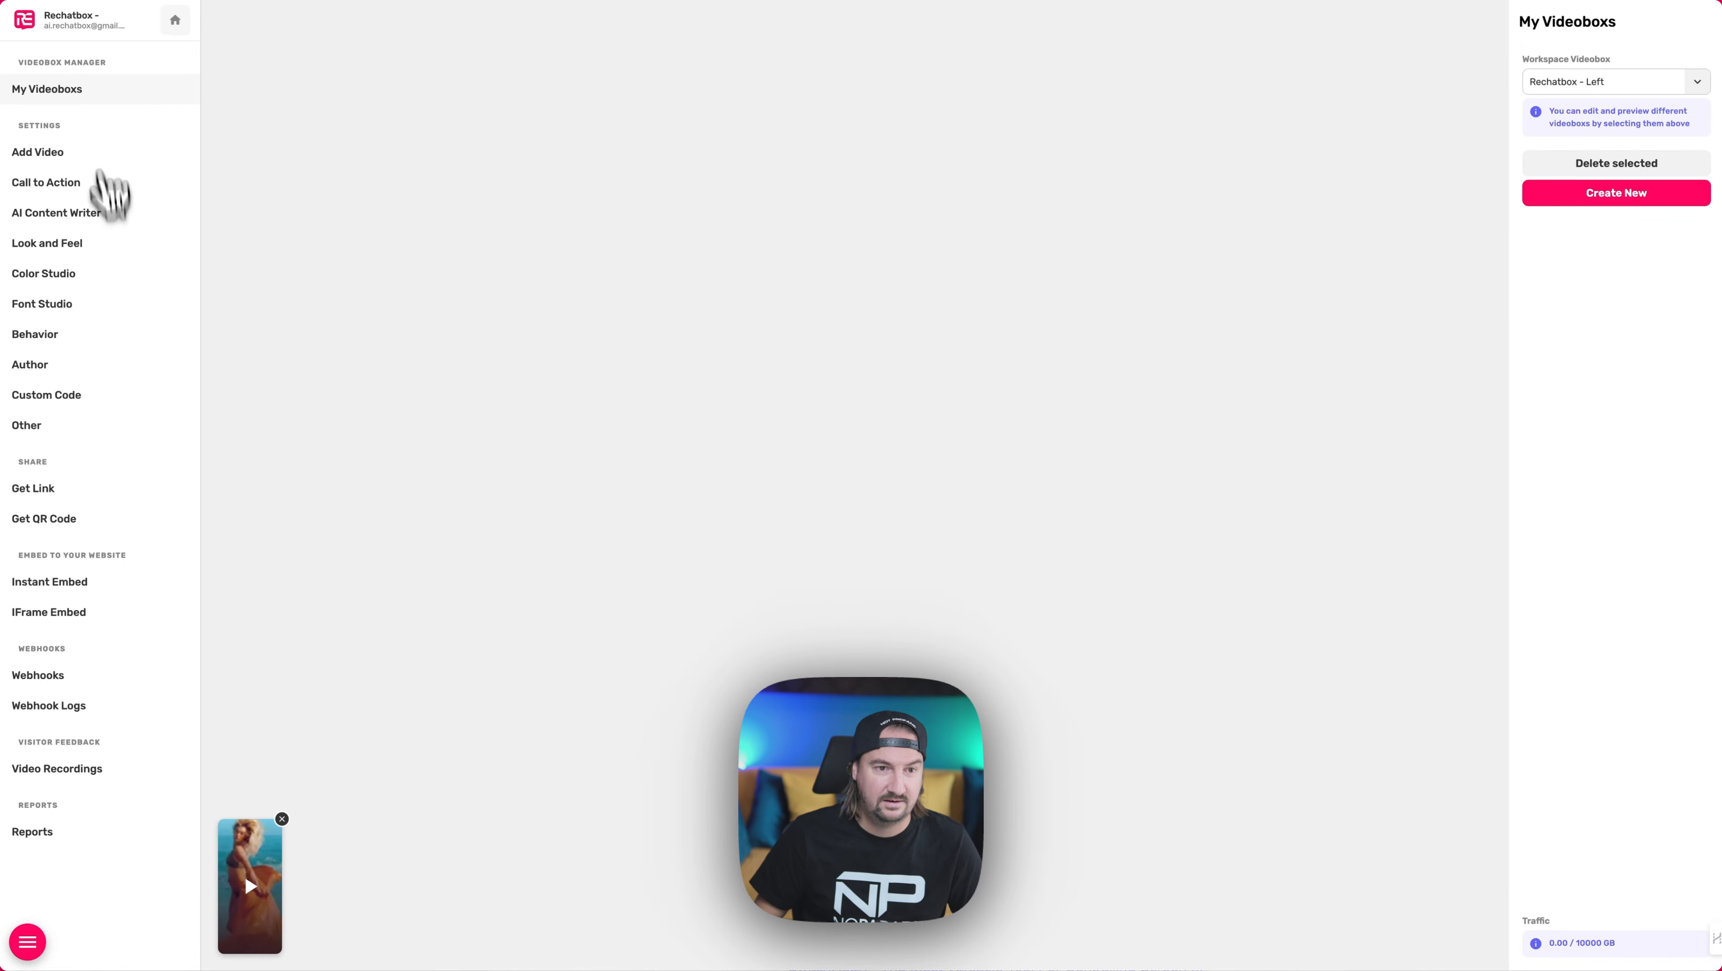
- View the selected videobox's Add Video settings and expand its widget preview
{"action": "left_click", "coordinate": [133, 165]}
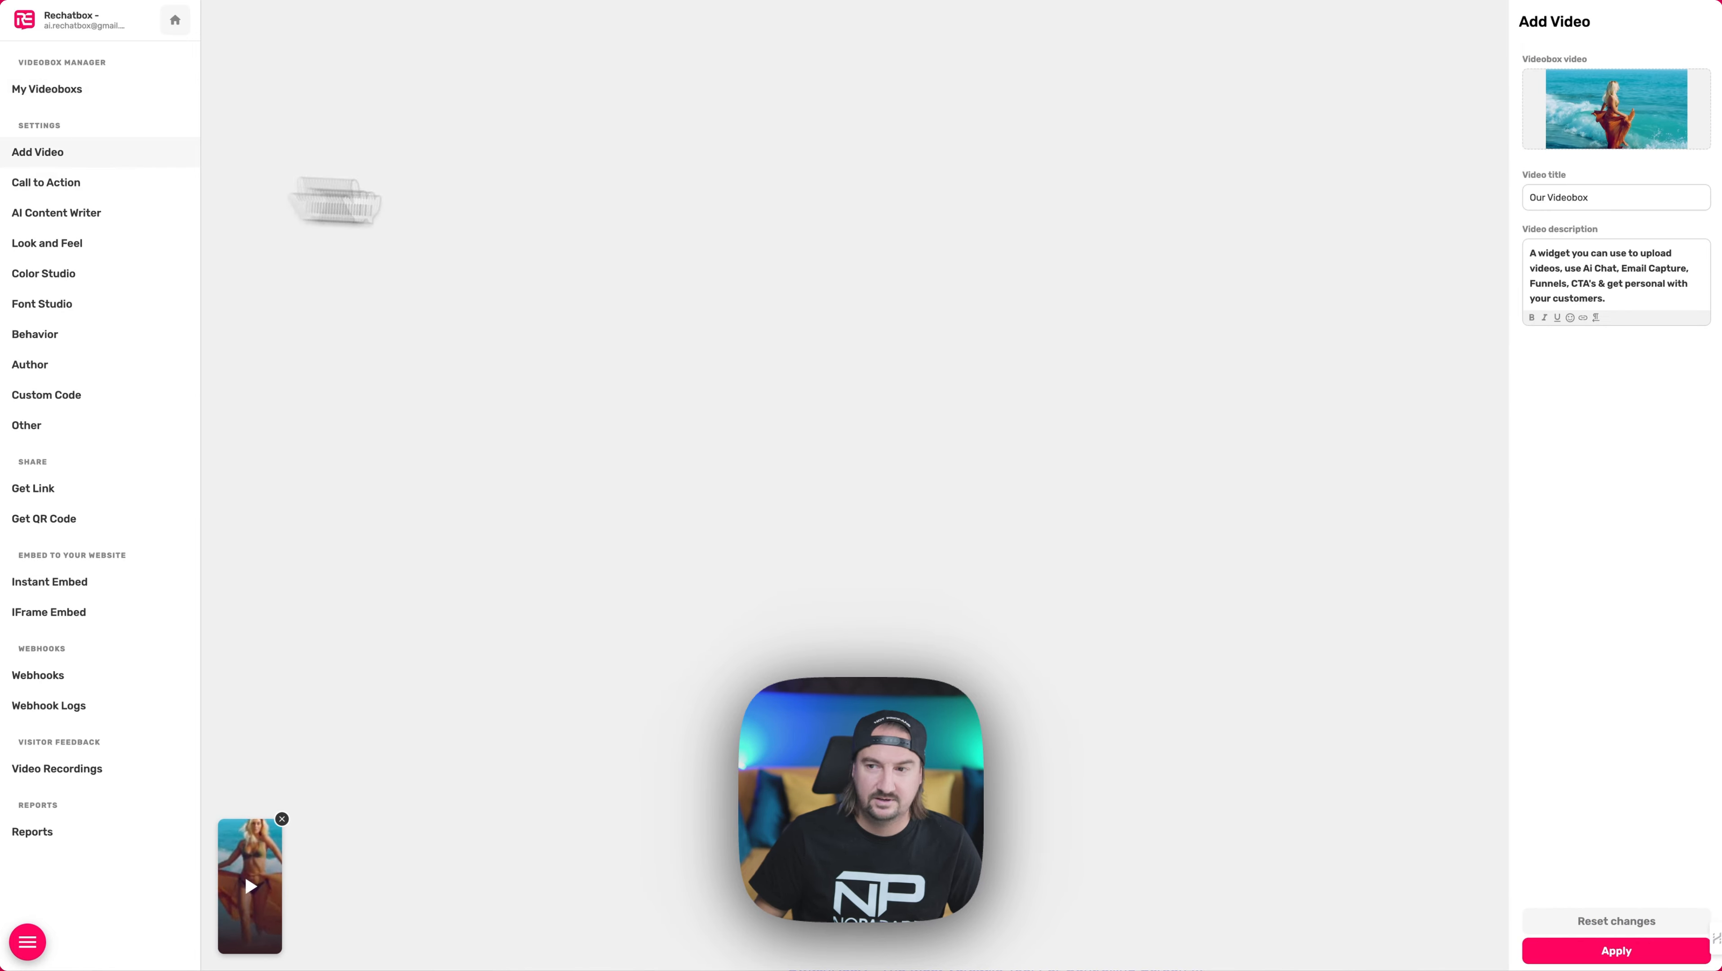
{"action": "left_click", "coordinate": [252, 870]}
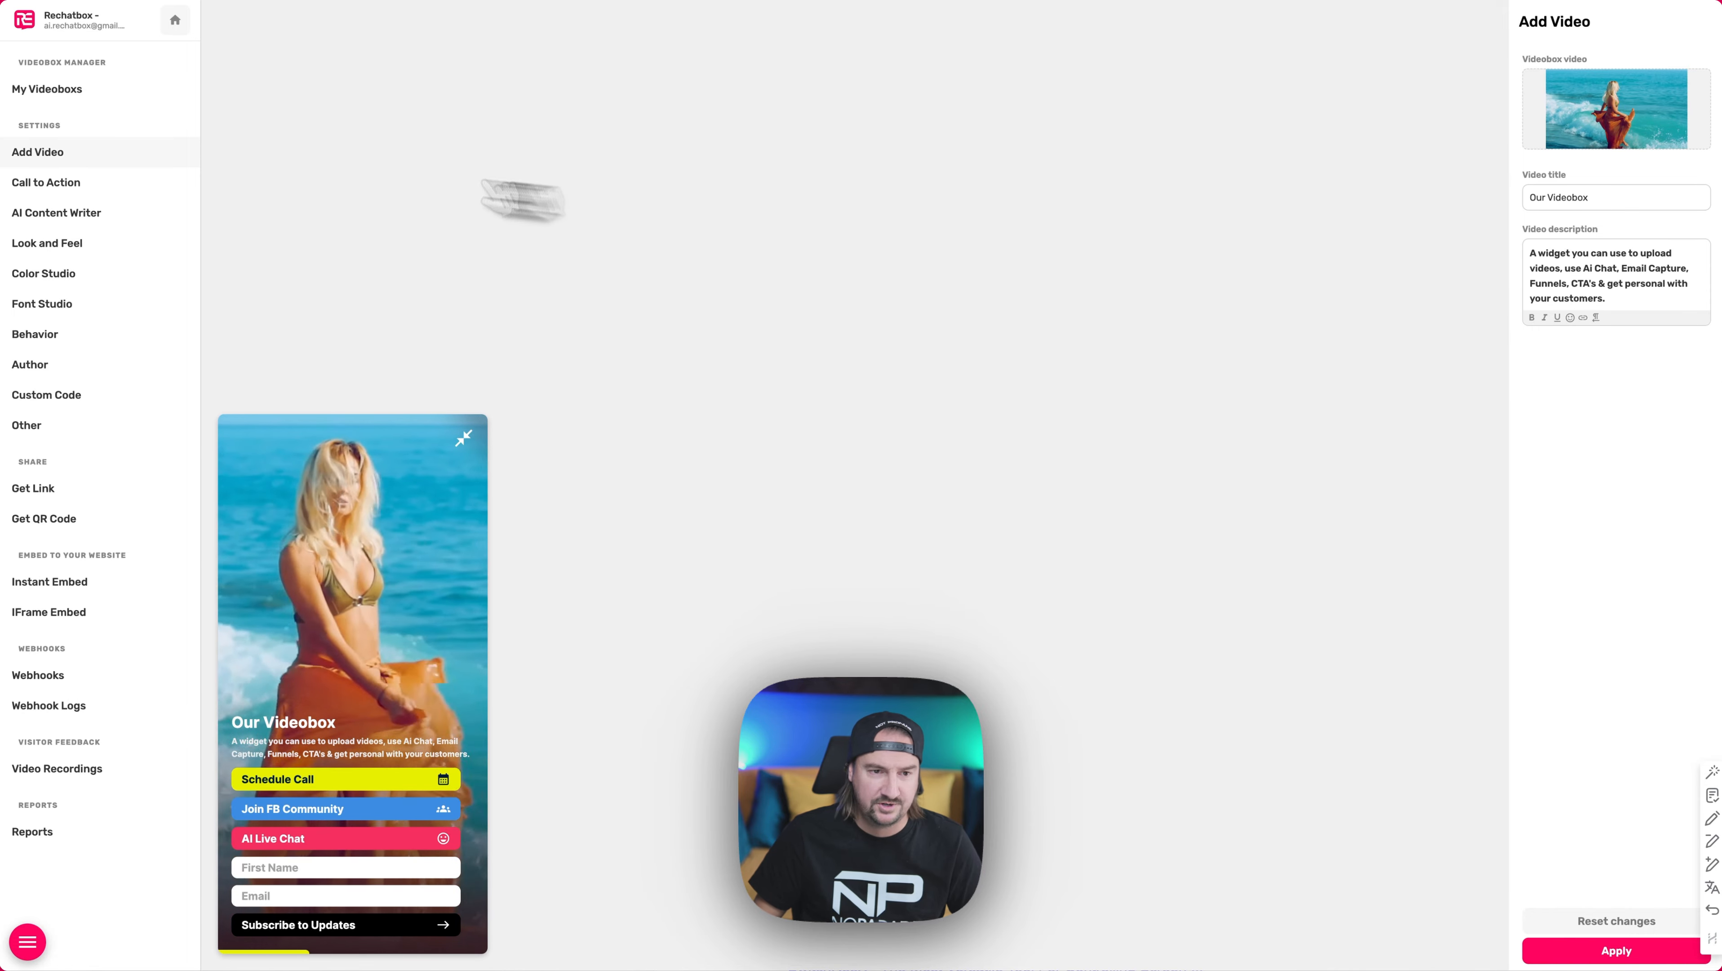
- Examine the CTA types available across Funneling, Visitor Feedback, Conversion and Other, including the Text Input and Chat with AI options, without adding one
{"action": "left_click", "coordinate": [55, 182]}
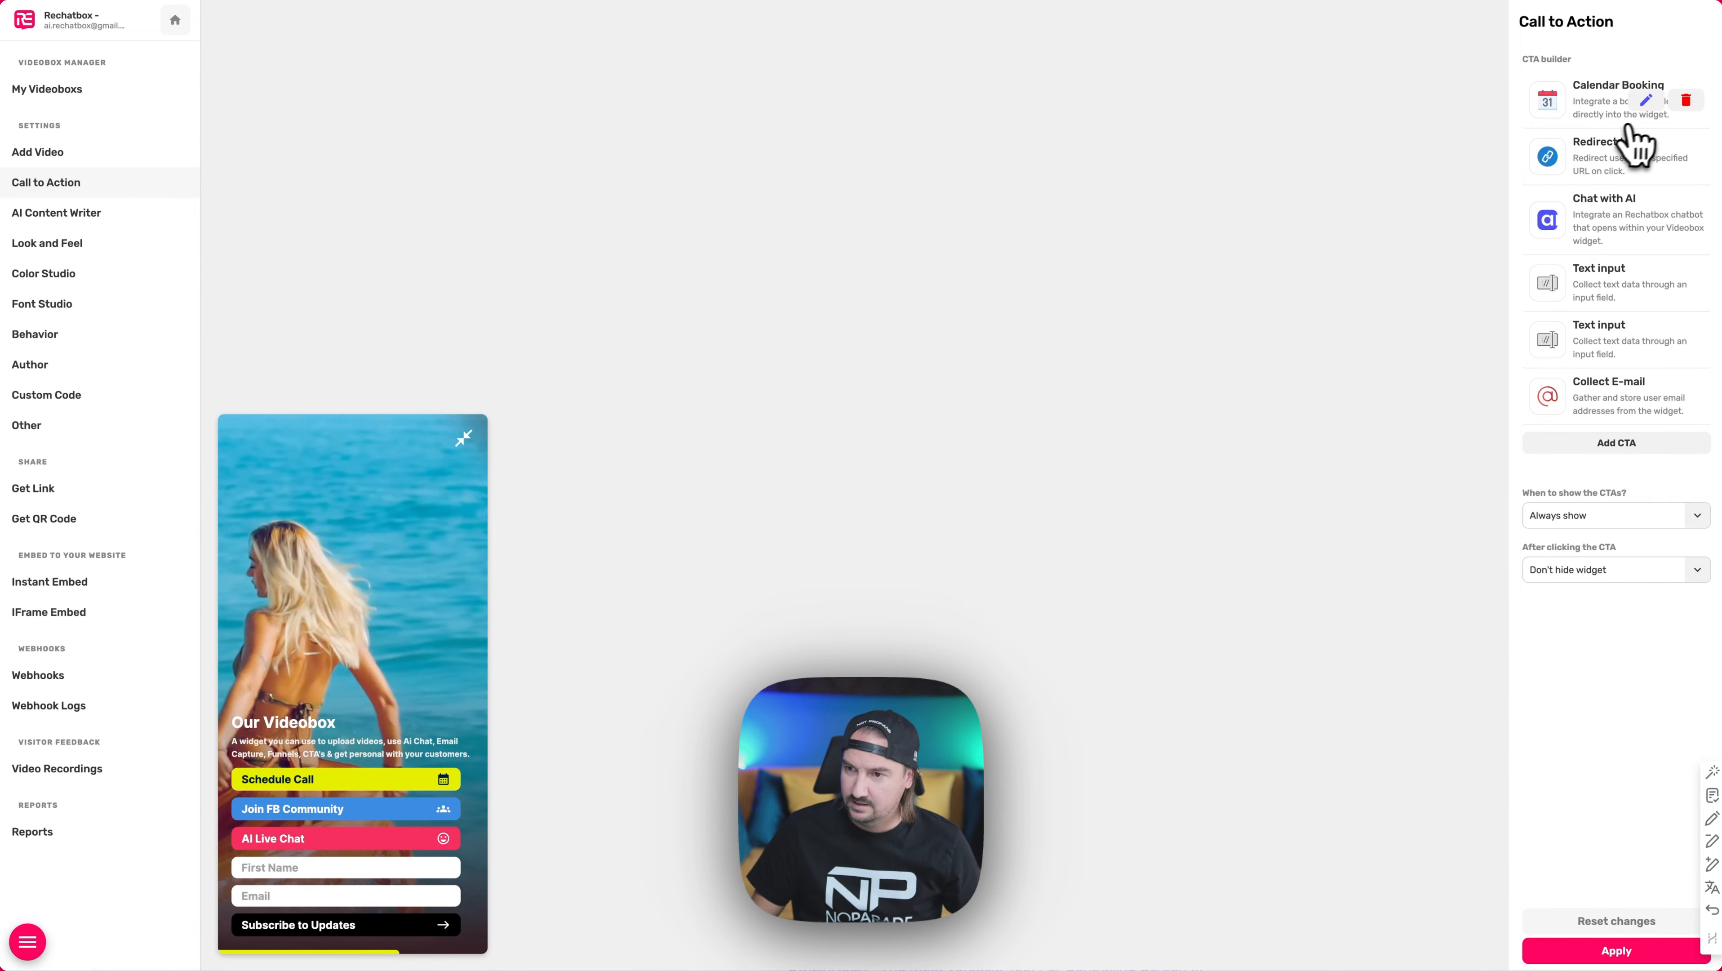
{"action": "left_click", "coordinate": [1614, 443]}
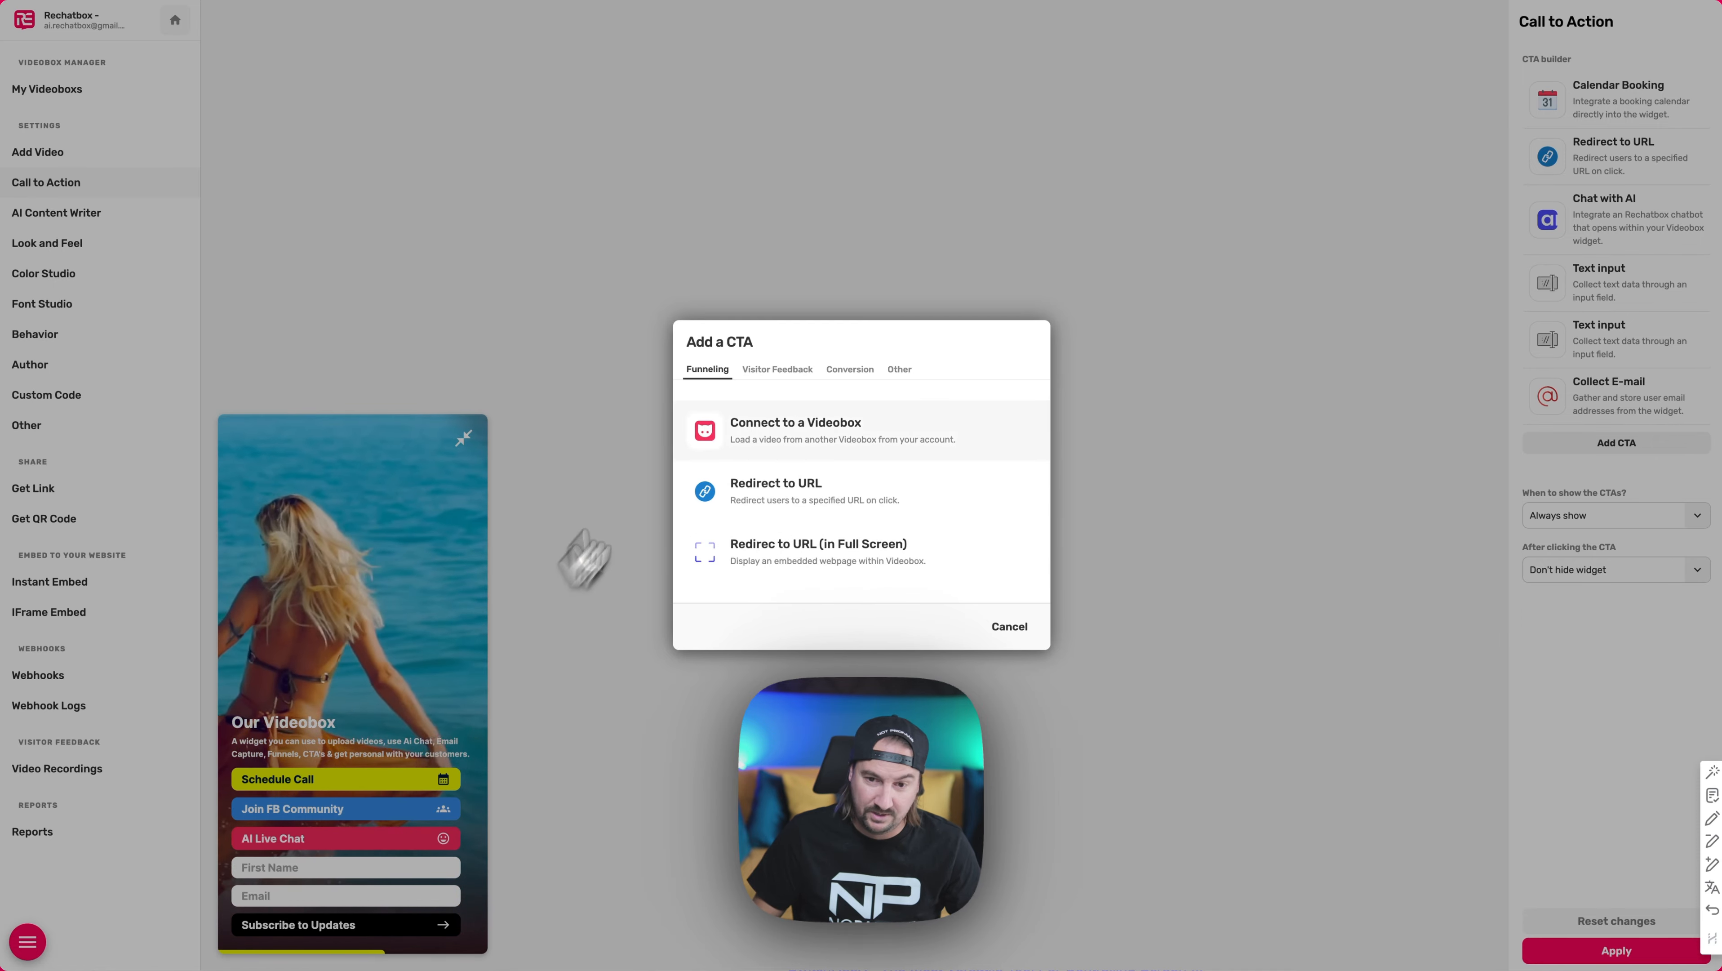
{"action": "left_click", "coordinate": [776, 369]}
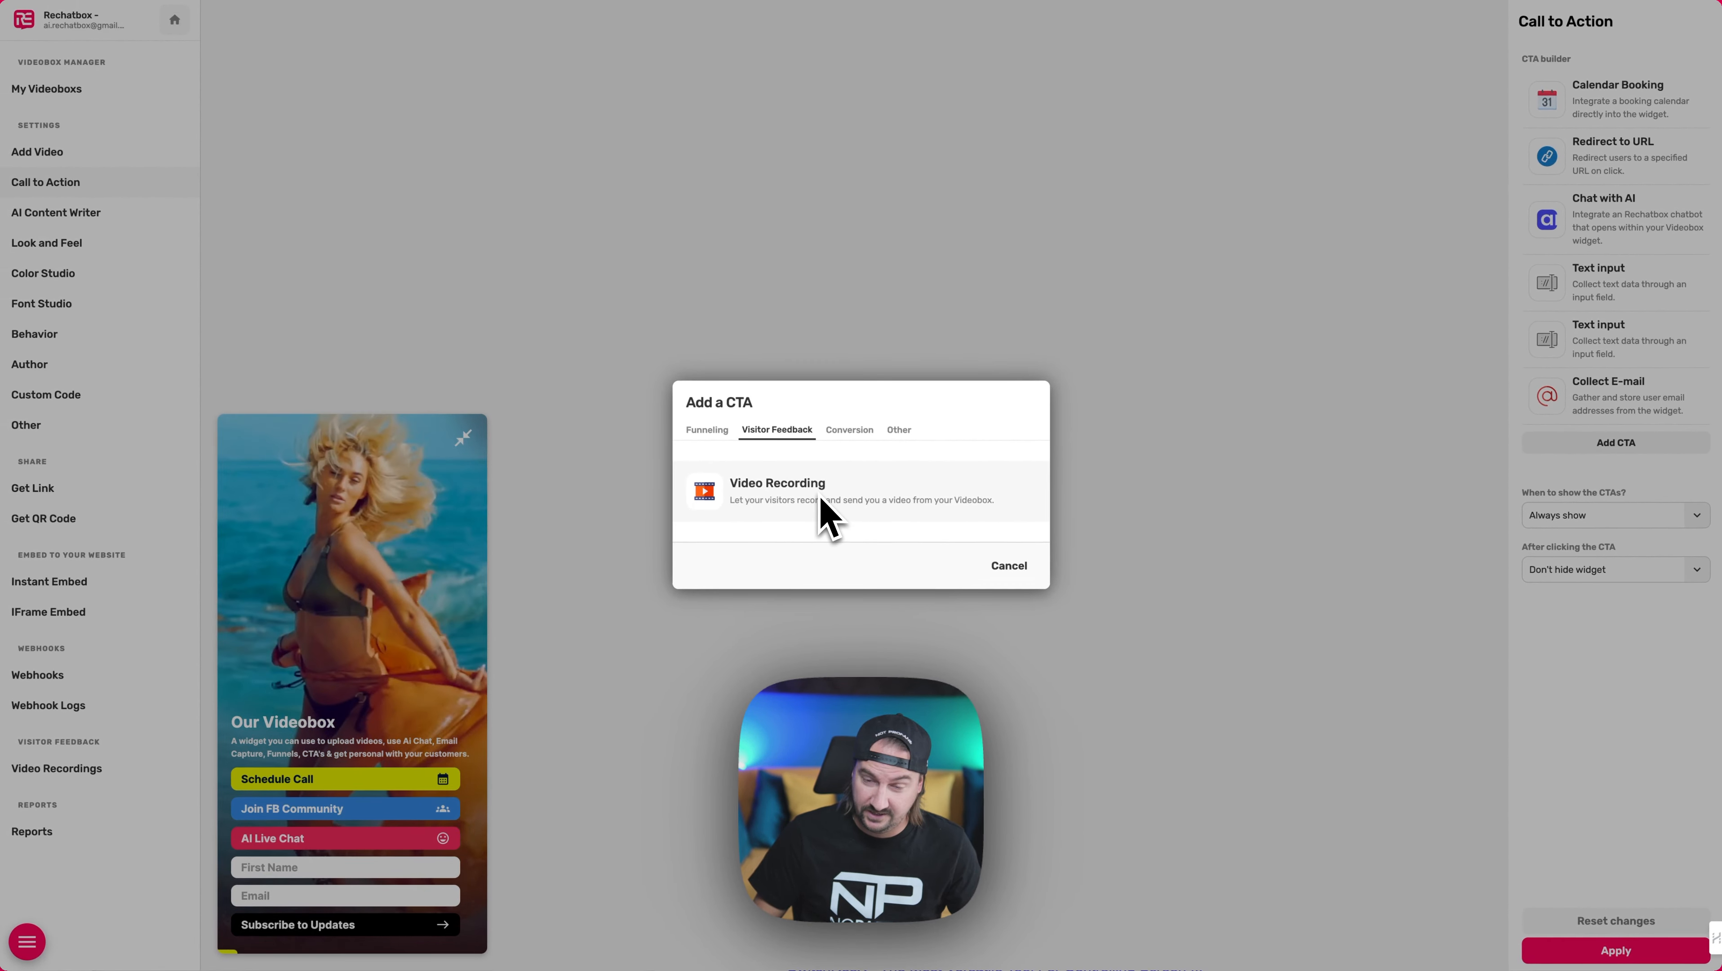
{"action": "left_click", "coordinate": [849, 430]}
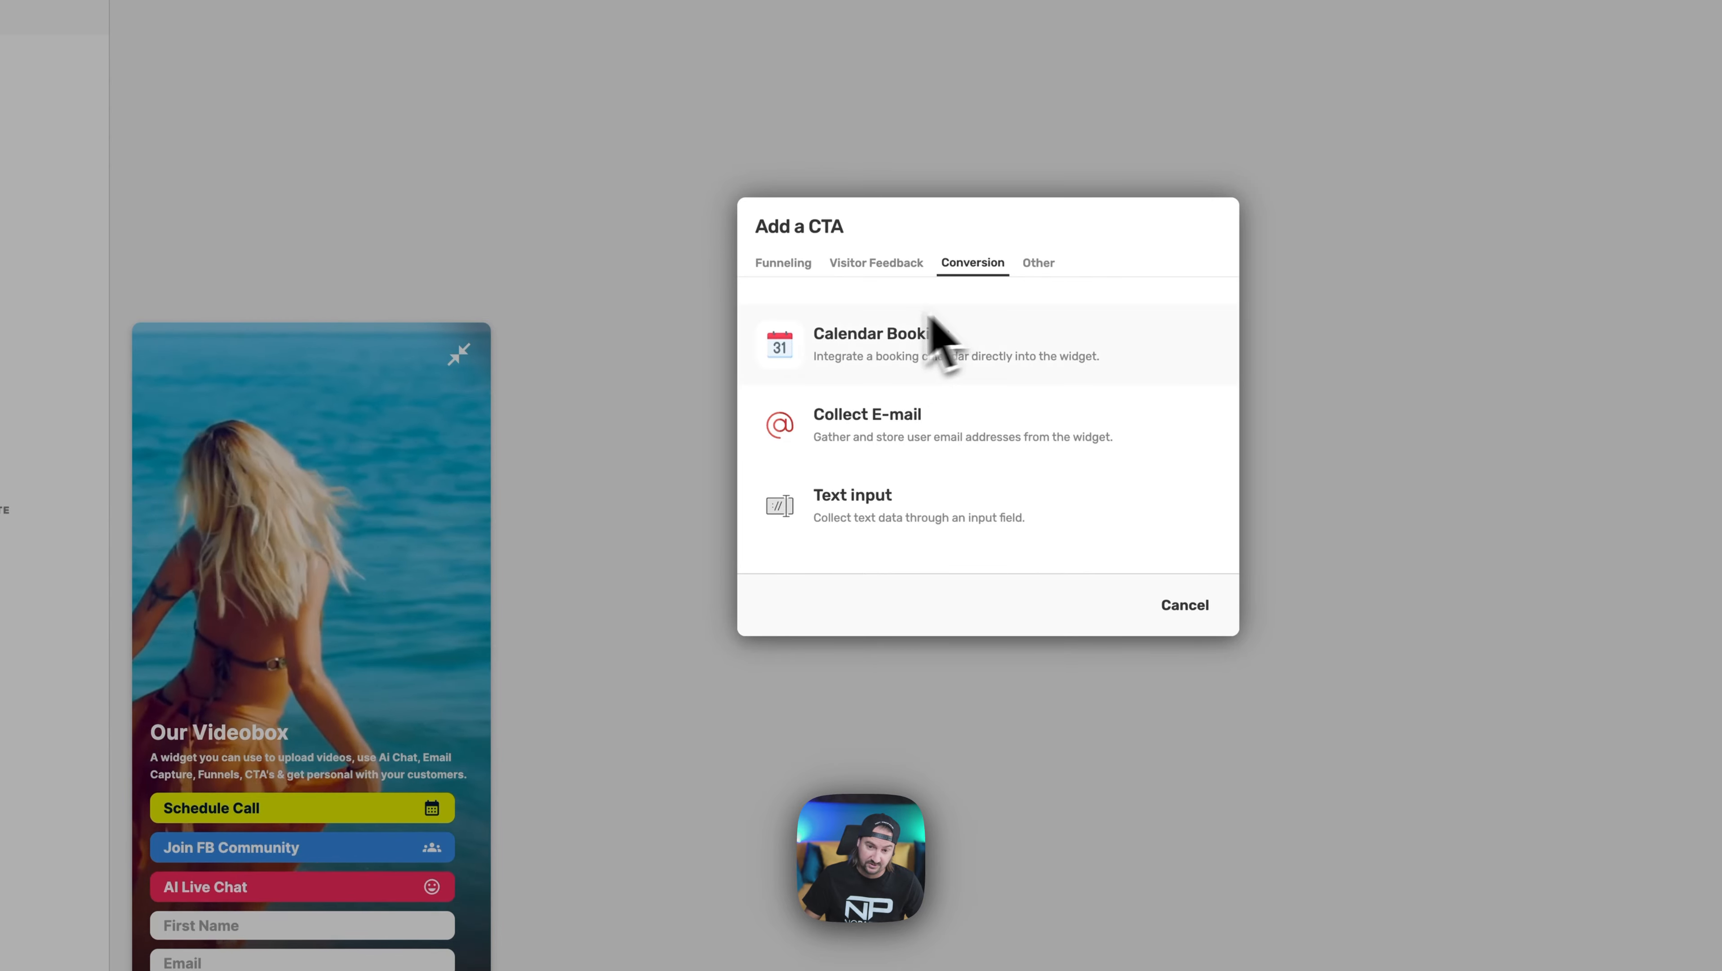
{"action": "left_click", "coordinate": [910, 510]}
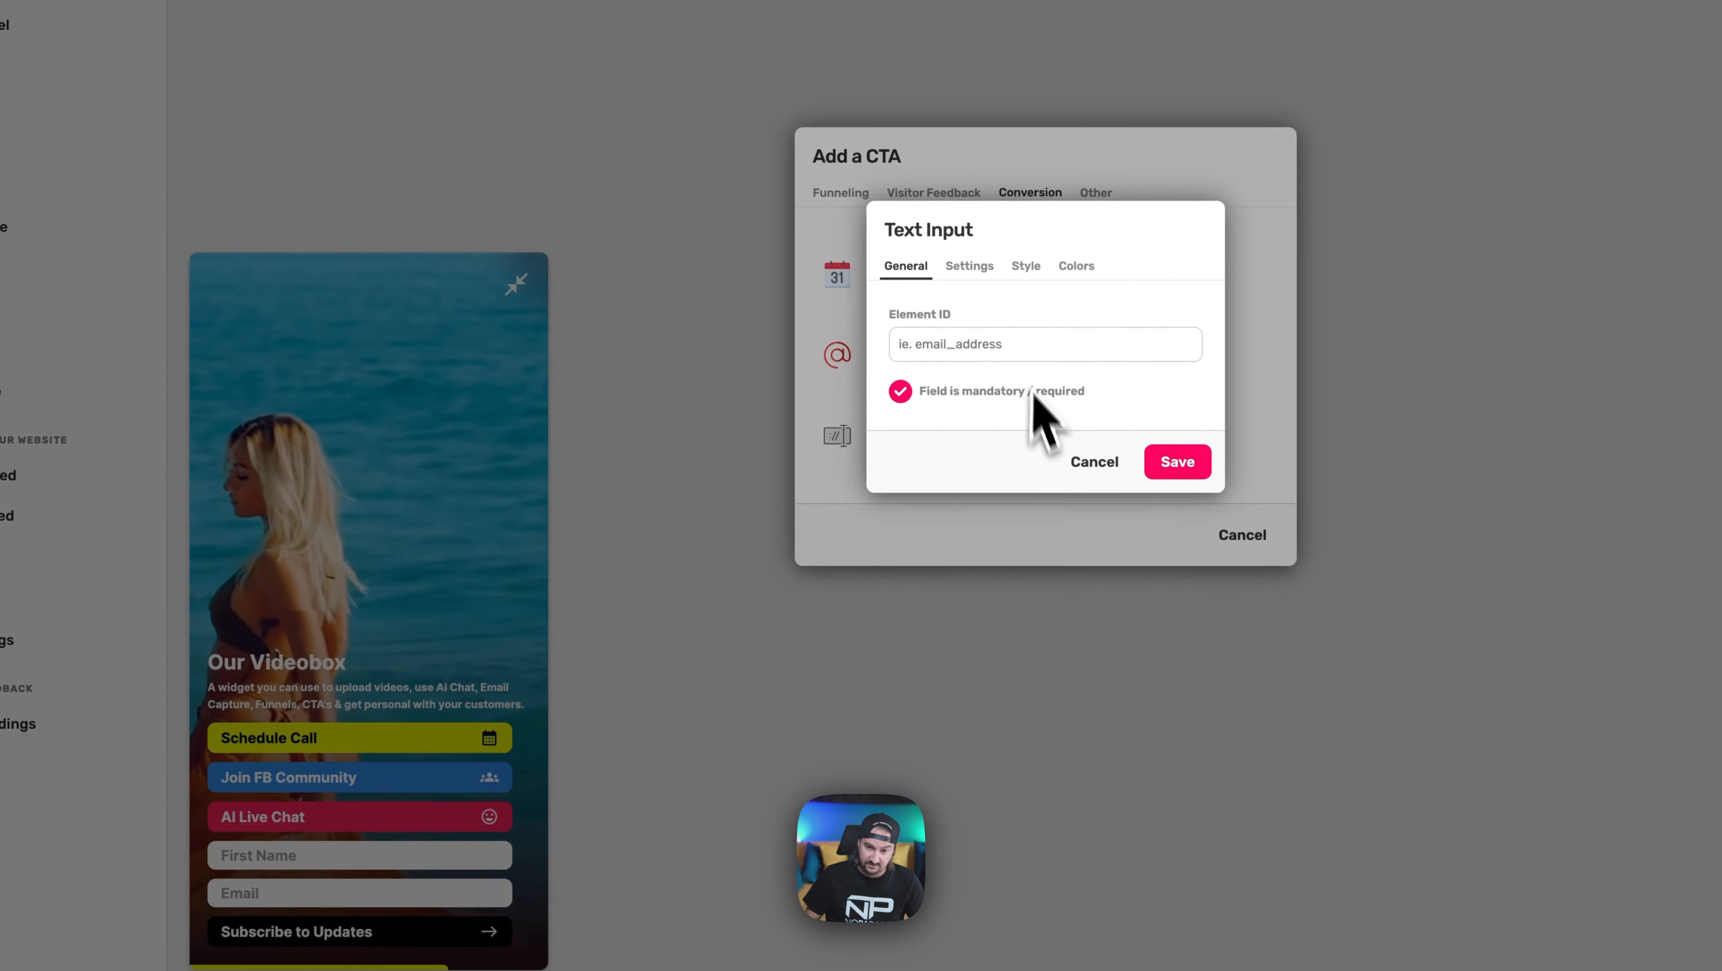
{"action": "left_click", "coordinate": [1089, 461]}
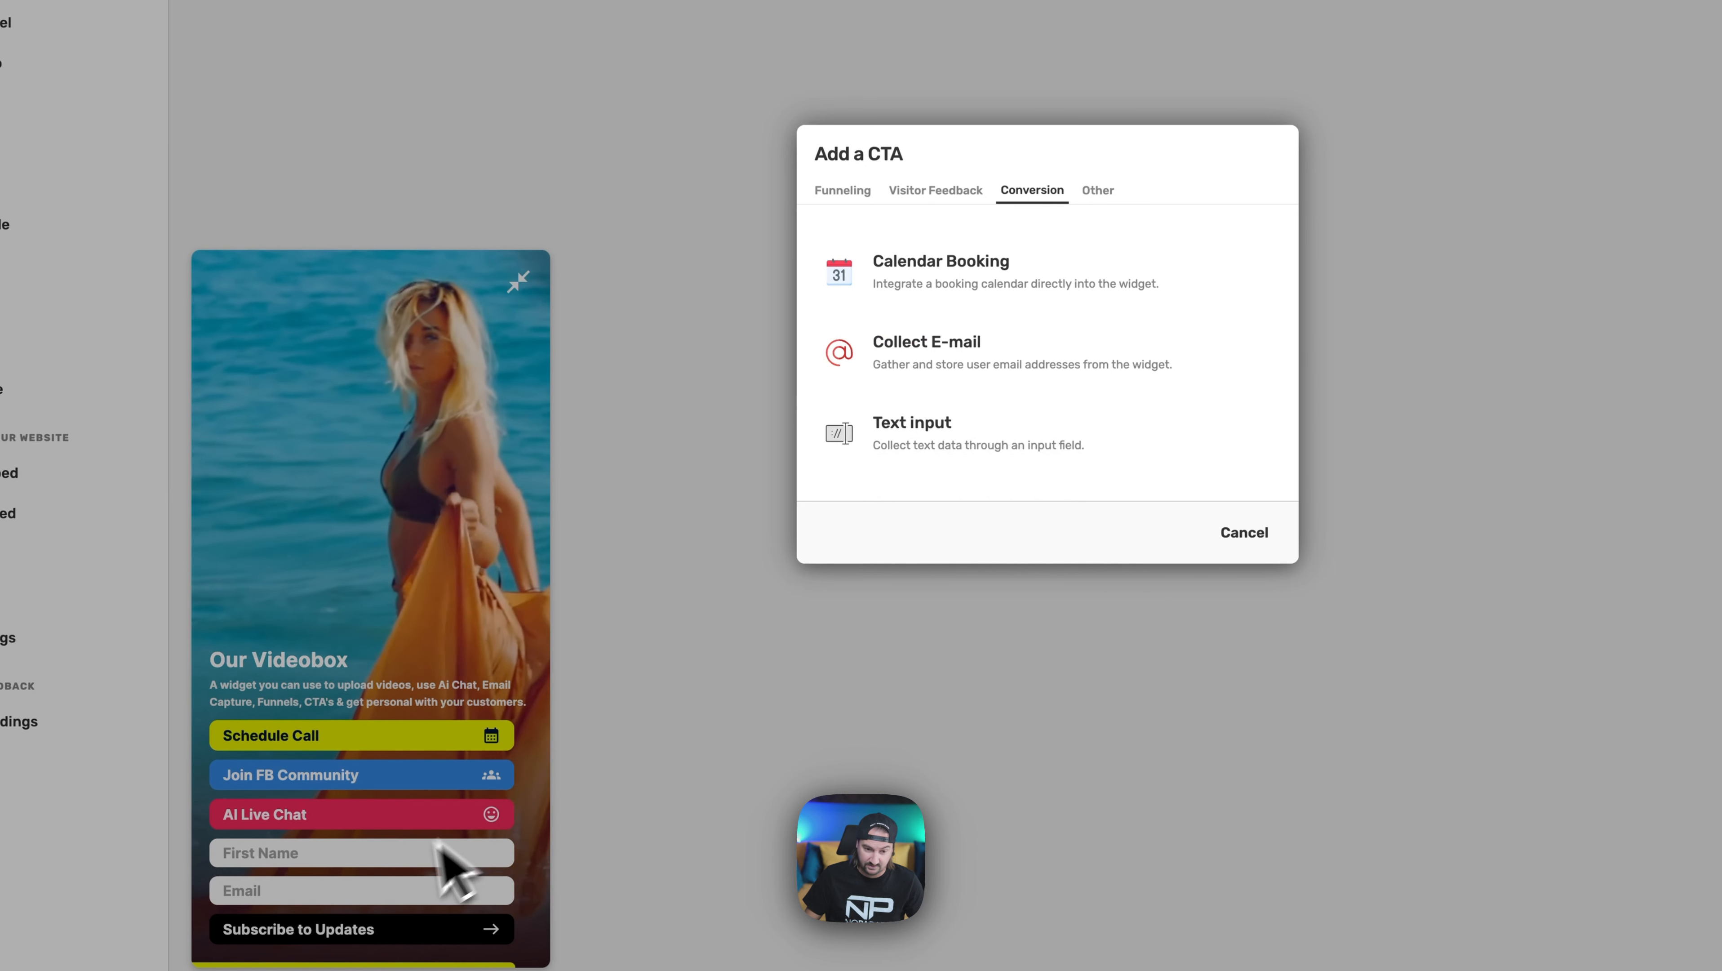
{"action": "left_click", "coordinate": [1095, 196]}
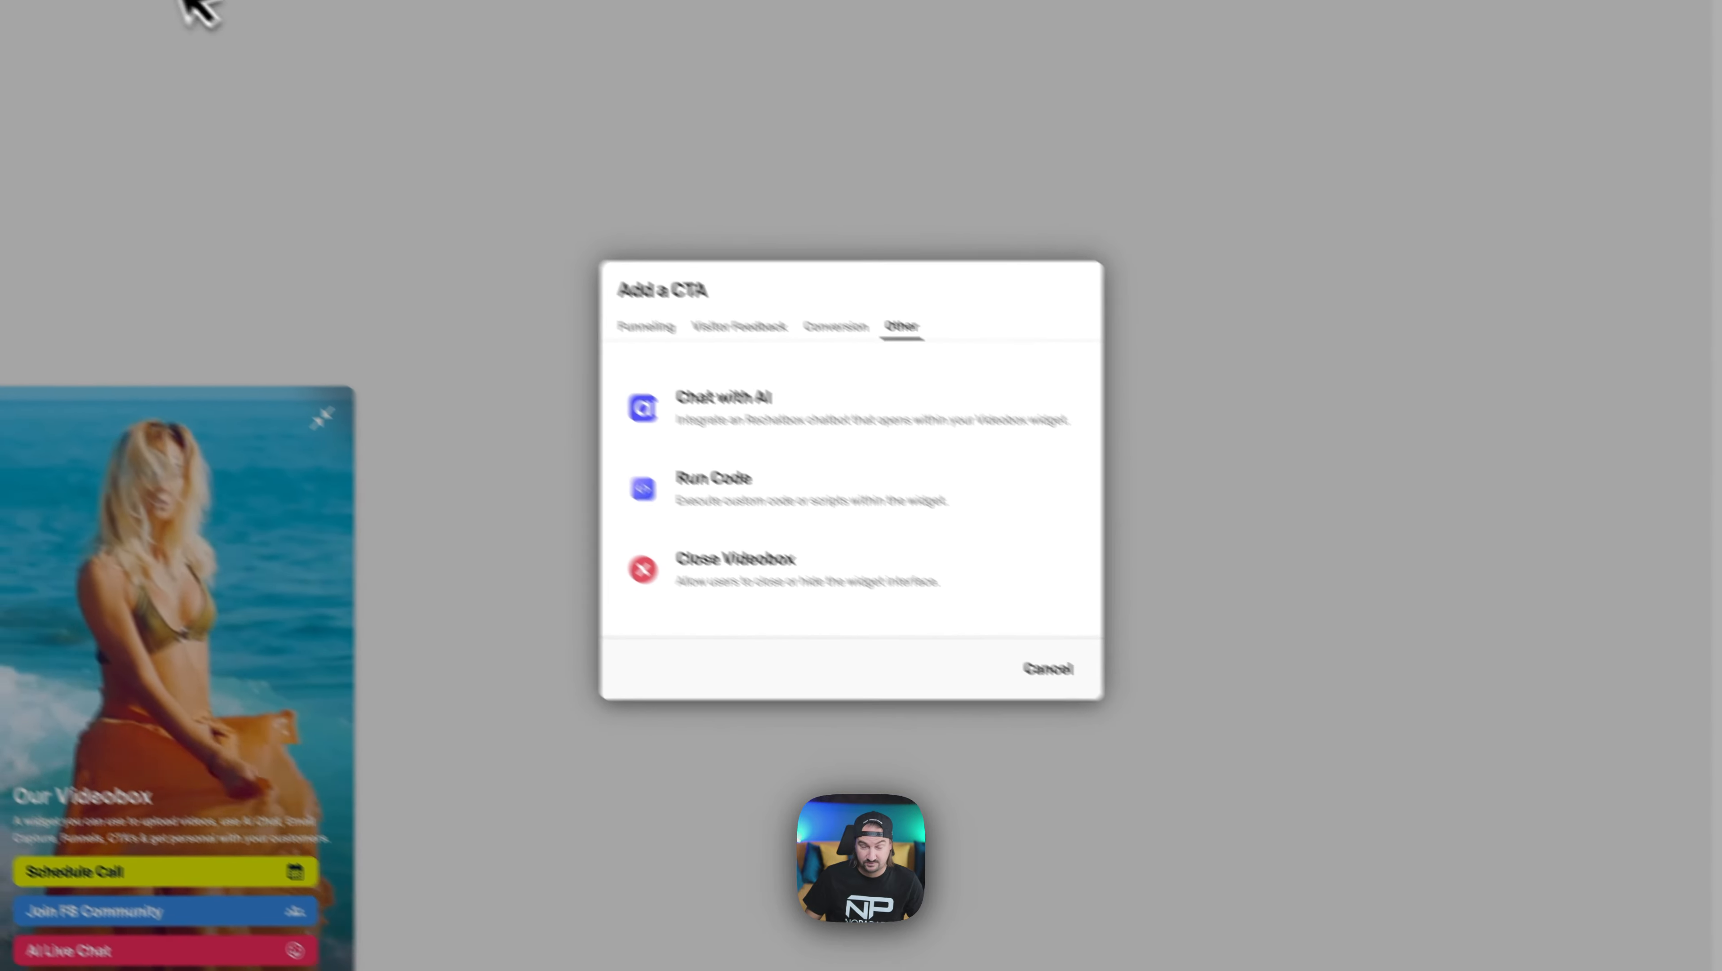
{"action": "left_click", "coordinate": [707, 354]}
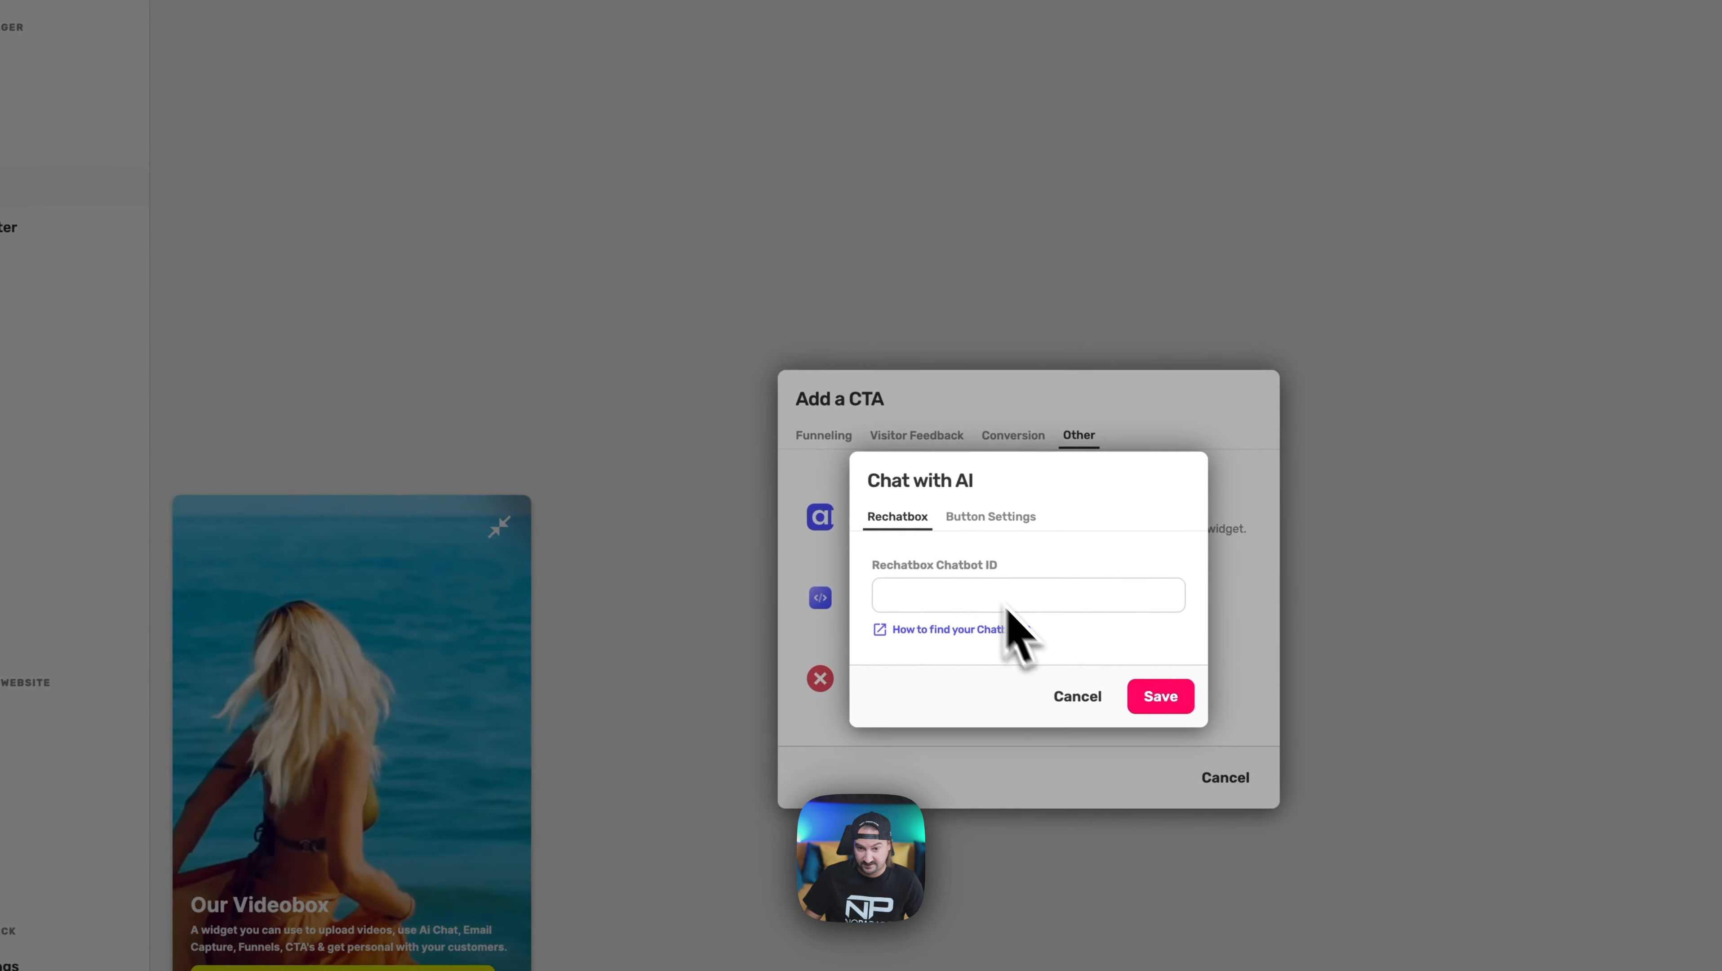
{"action": "left_click", "coordinate": [1058, 684]}
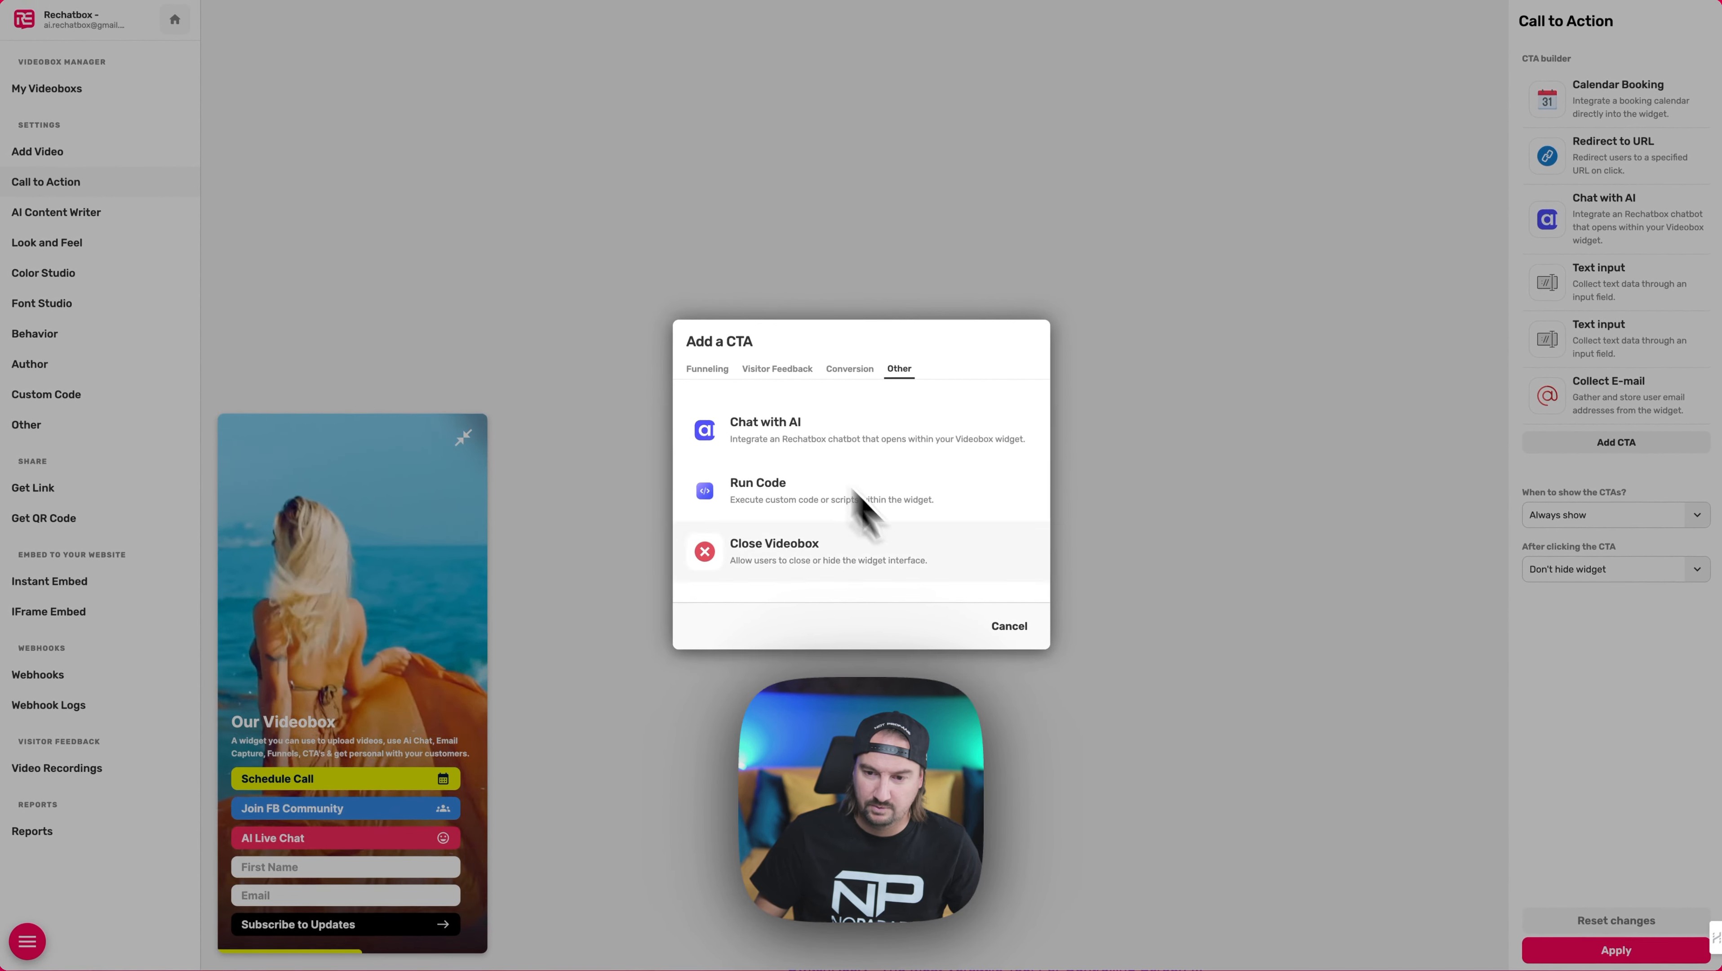
{"action": "left_click", "coordinate": [1012, 625]}
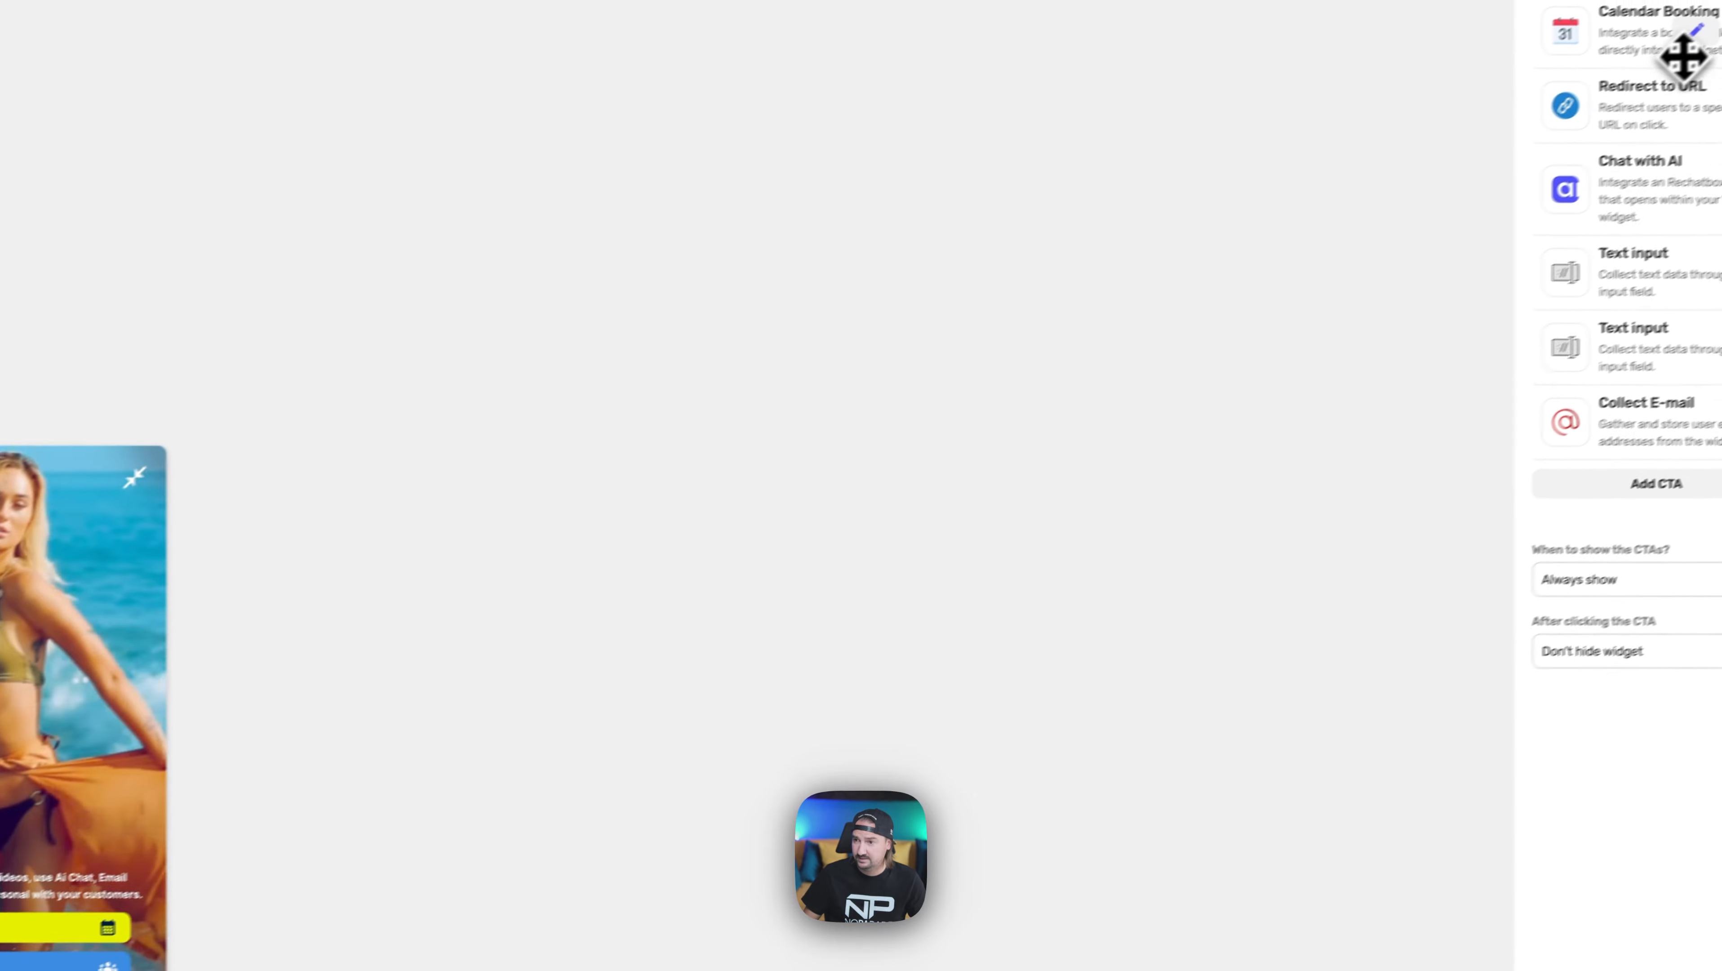
- Edit the Calendar Booking CTA and set its button text to "Book a Call"
{"action": "left_click", "coordinate": [1634, 63]}
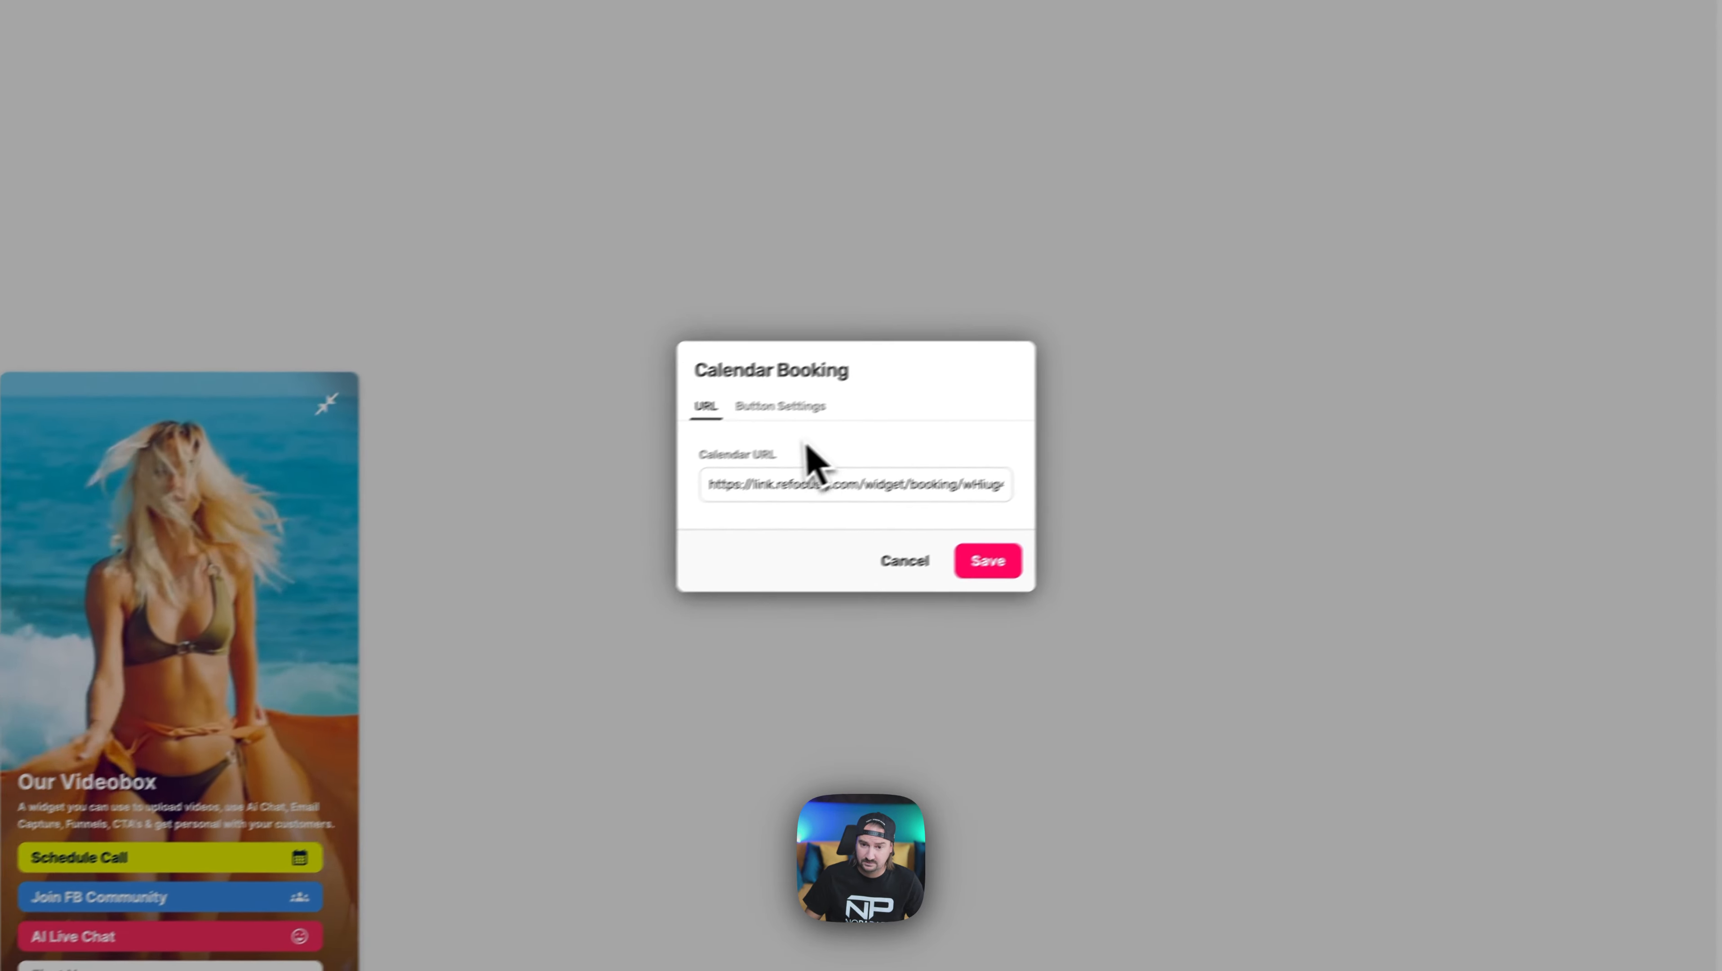
{"action": "left_click", "coordinate": [512, 517]}
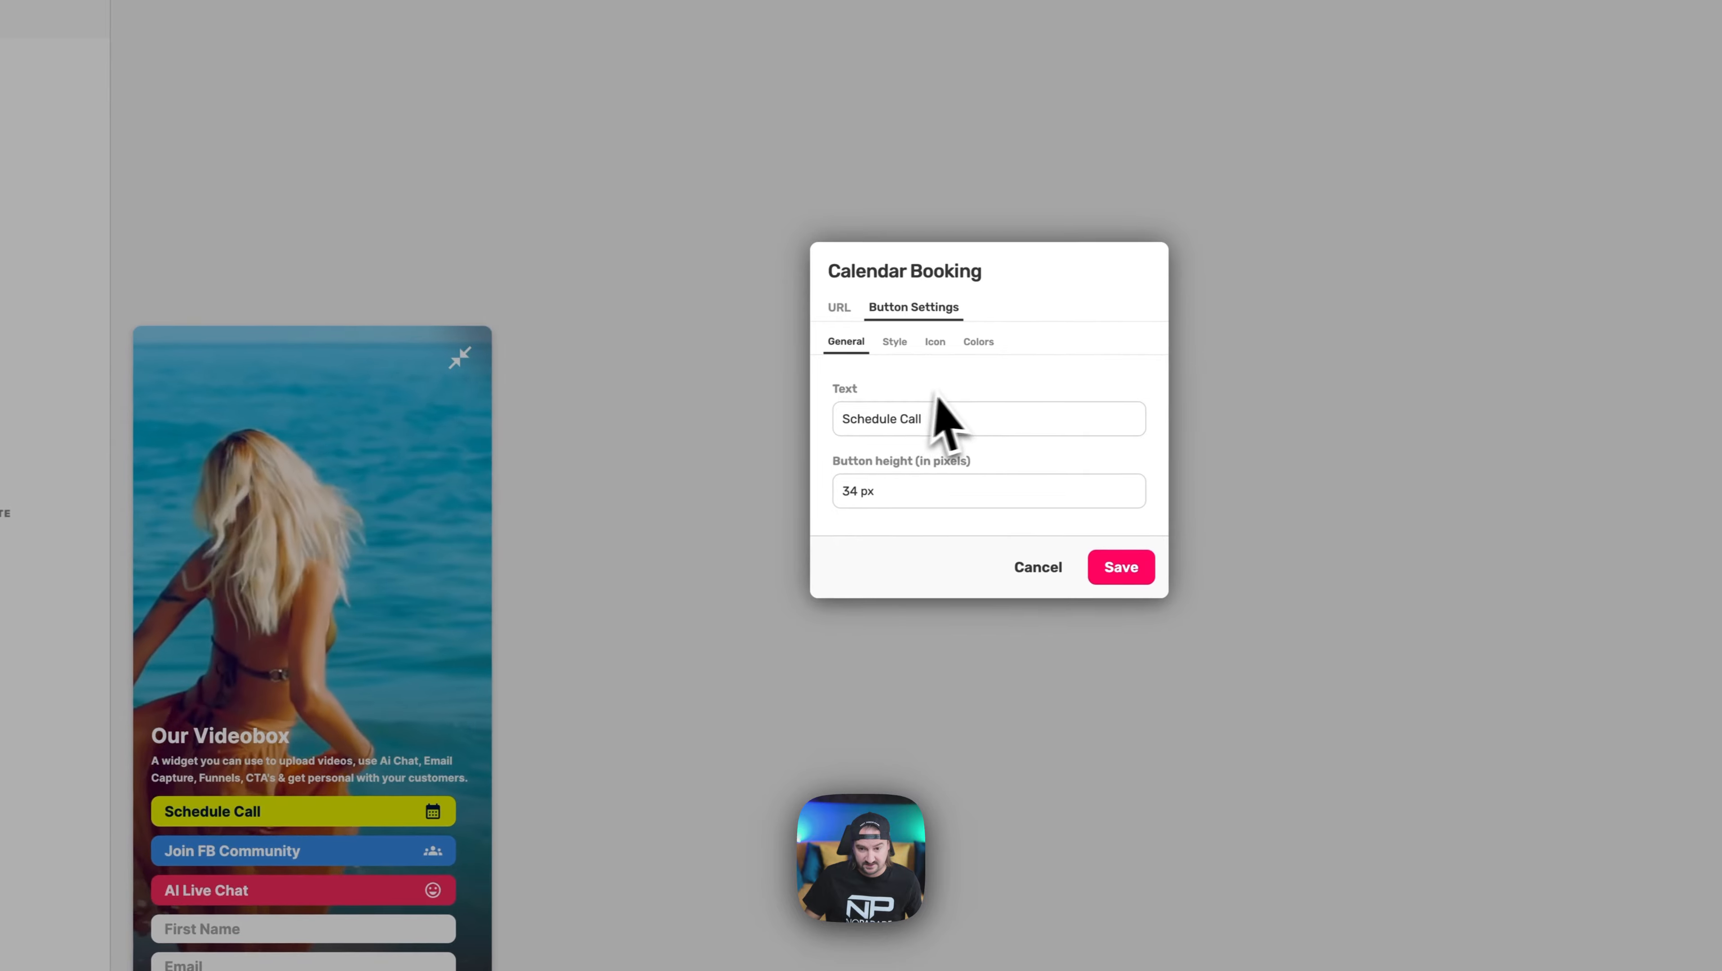
{"action": "left_click", "coordinate": [898, 419]}
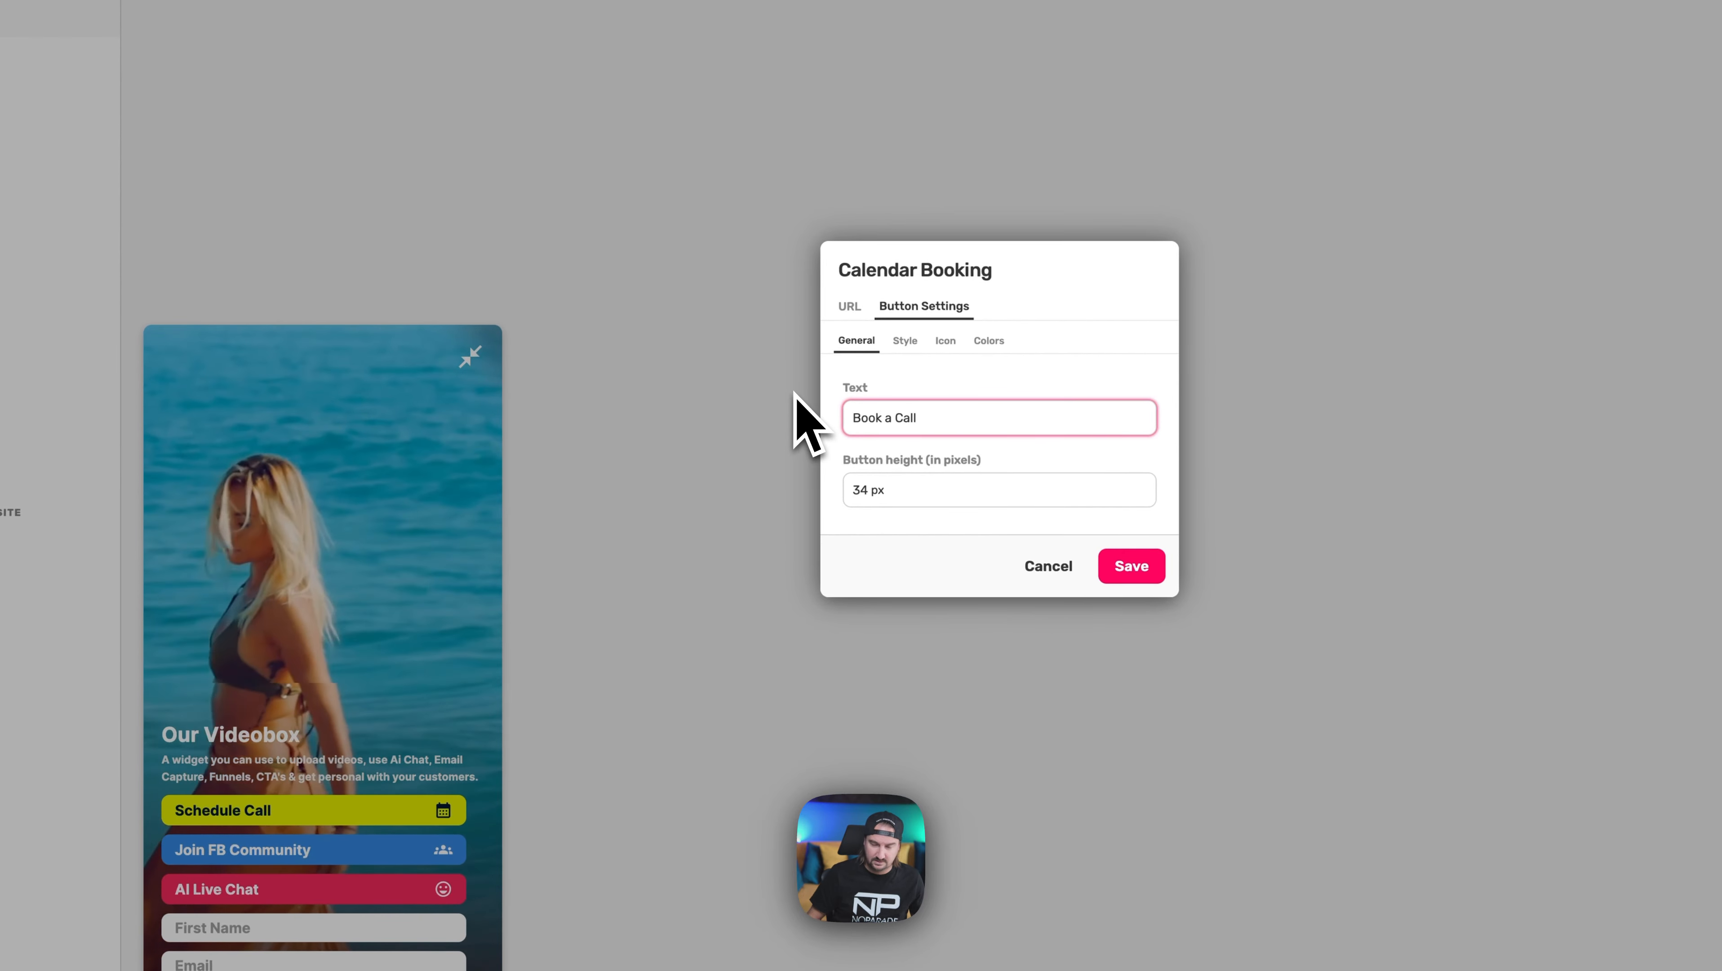
- Keep the Calendar Booking button Filled with Stretch width and set its corner style to Round
{"action": "left_click", "coordinate": [905, 341]}
{"action": "left_click", "coordinate": [917, 384]}
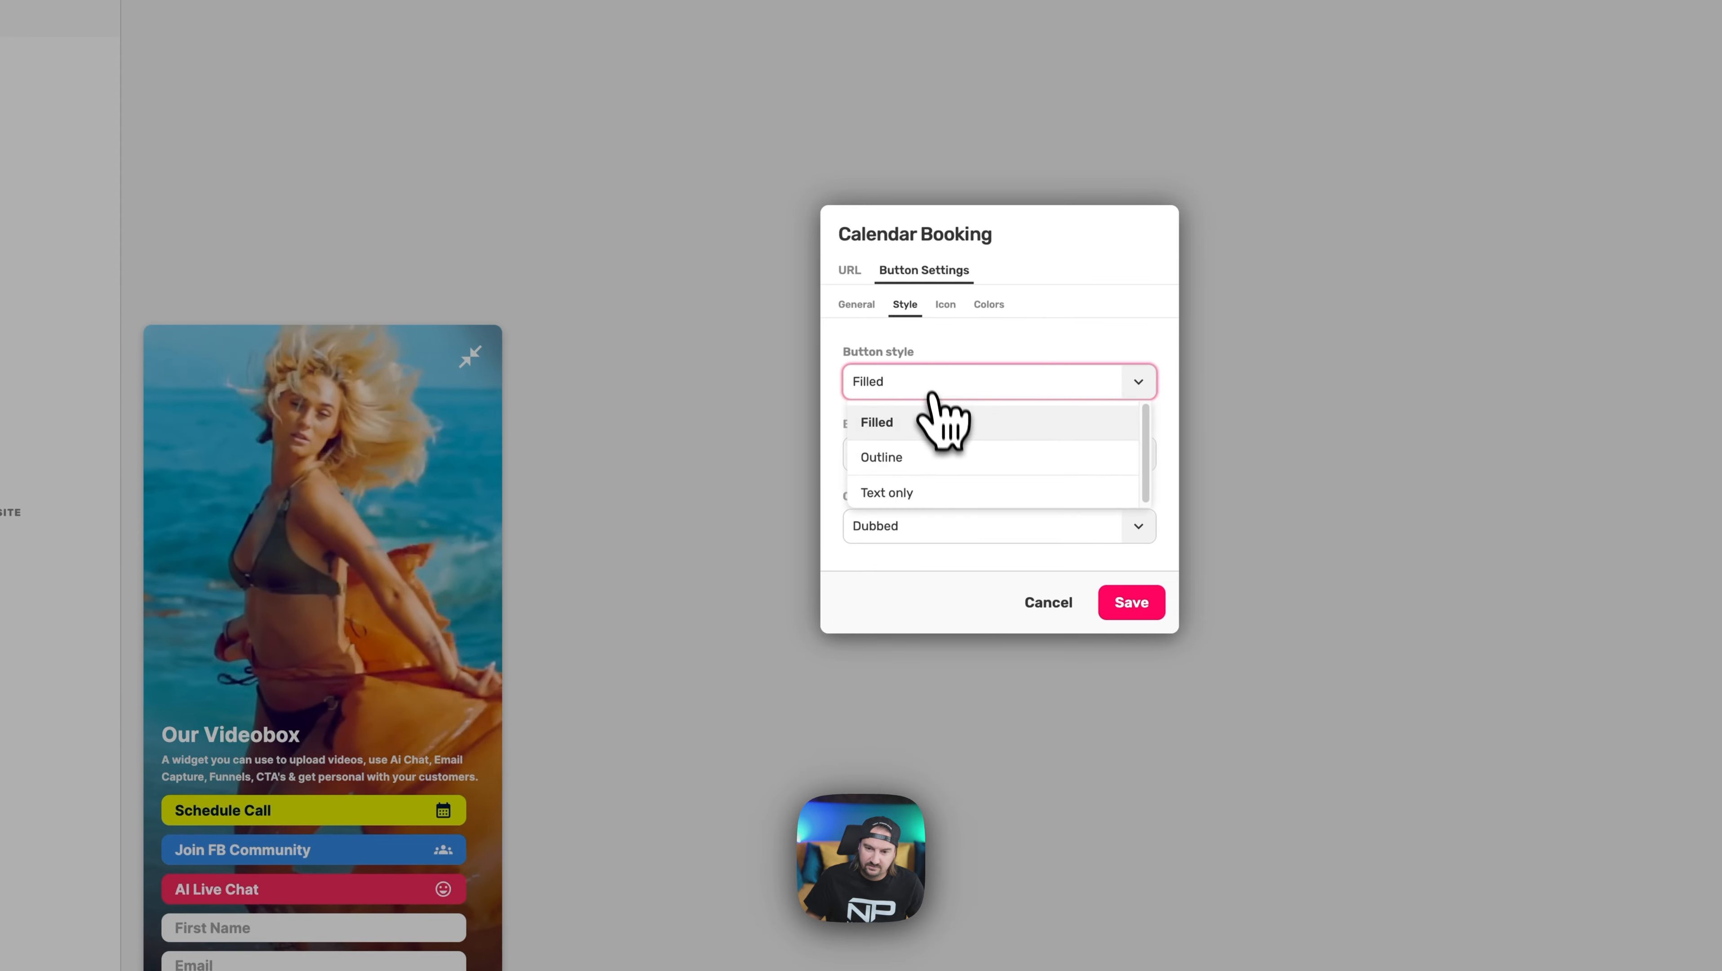
{"action": "left_click", "coordinate": [978, 376]}
{"action": "left_click", "coordinate": [932, 454]}
{"action": "left_click", "coordinate": [951, 493]}
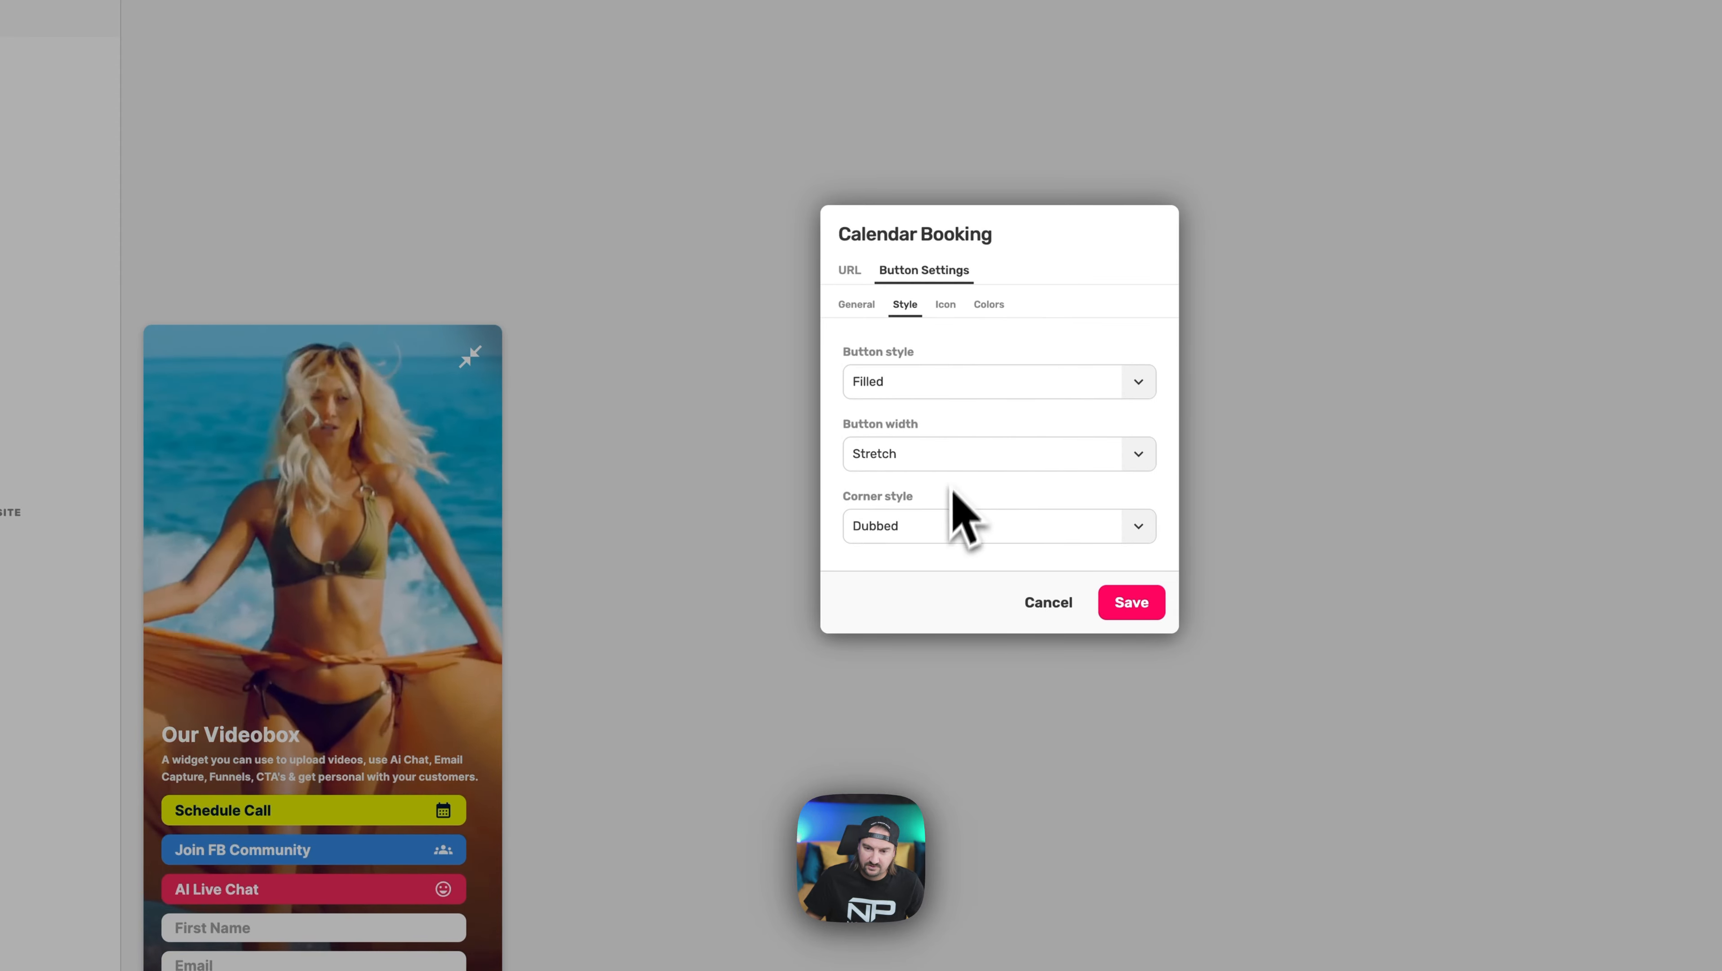
{"action": "left_click", "coordinate": [949, 527]}
{"action": "left_click", "coordinate": [937, 564]}
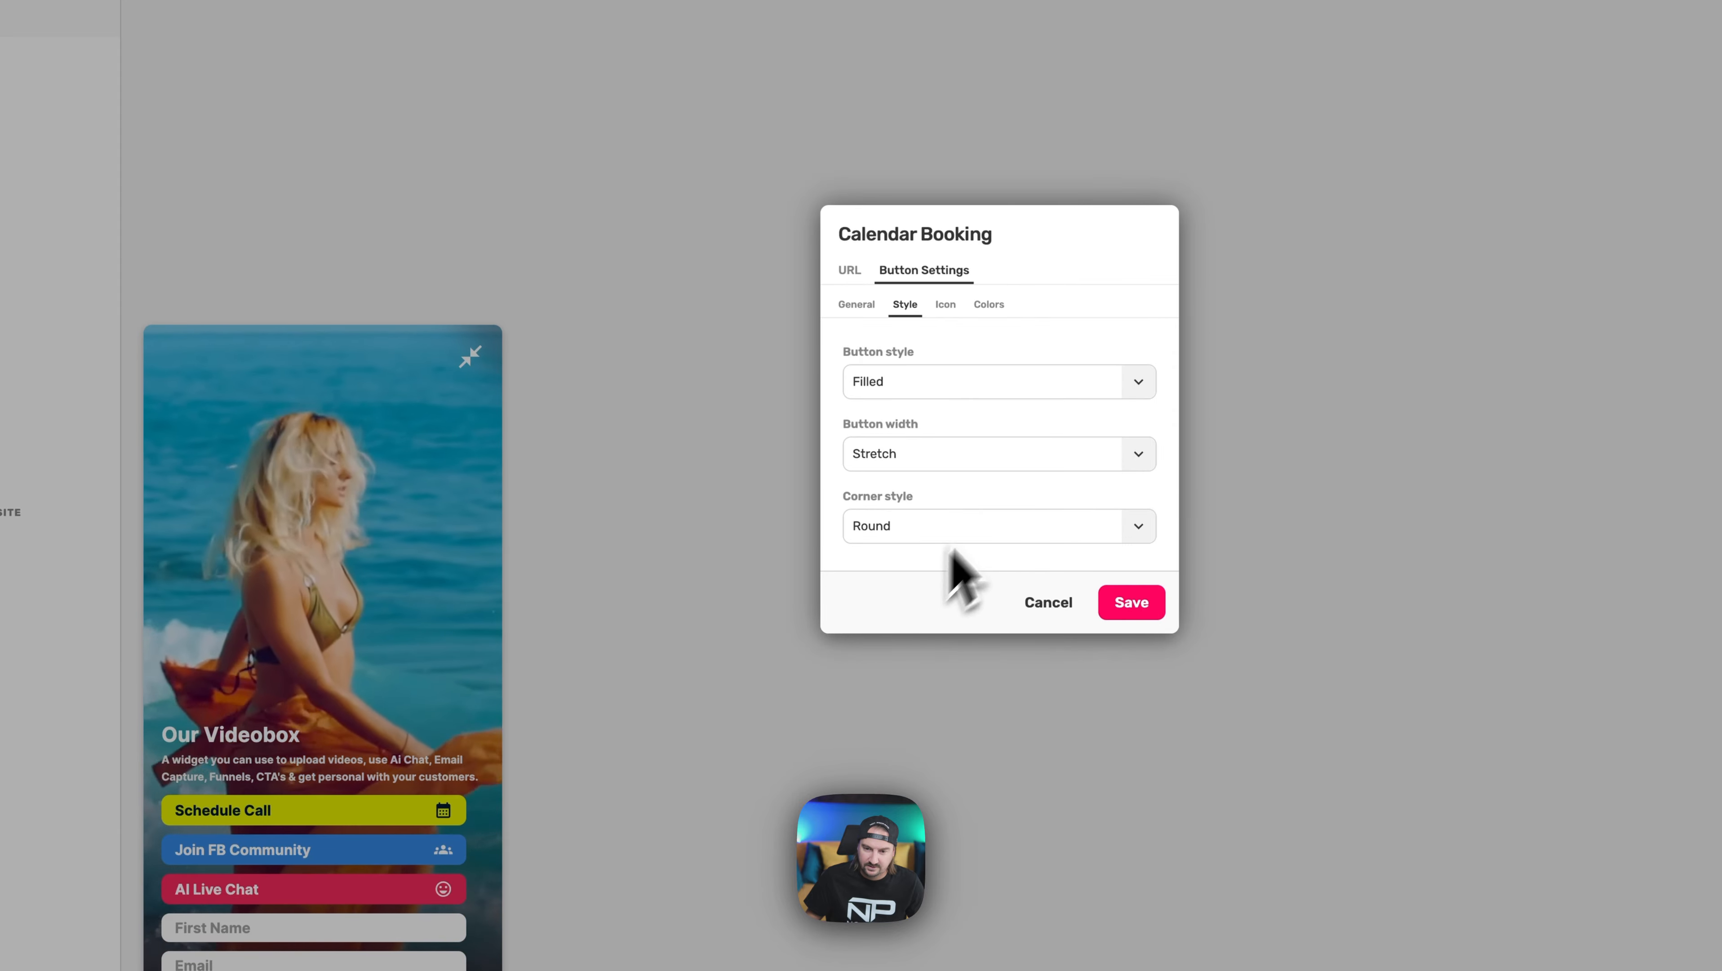
- Give the Calendar Booking button the shopping cart icon, check its text and background colours, and save the CTA
{"action": "left_click", "coordinate": [946, 306]}
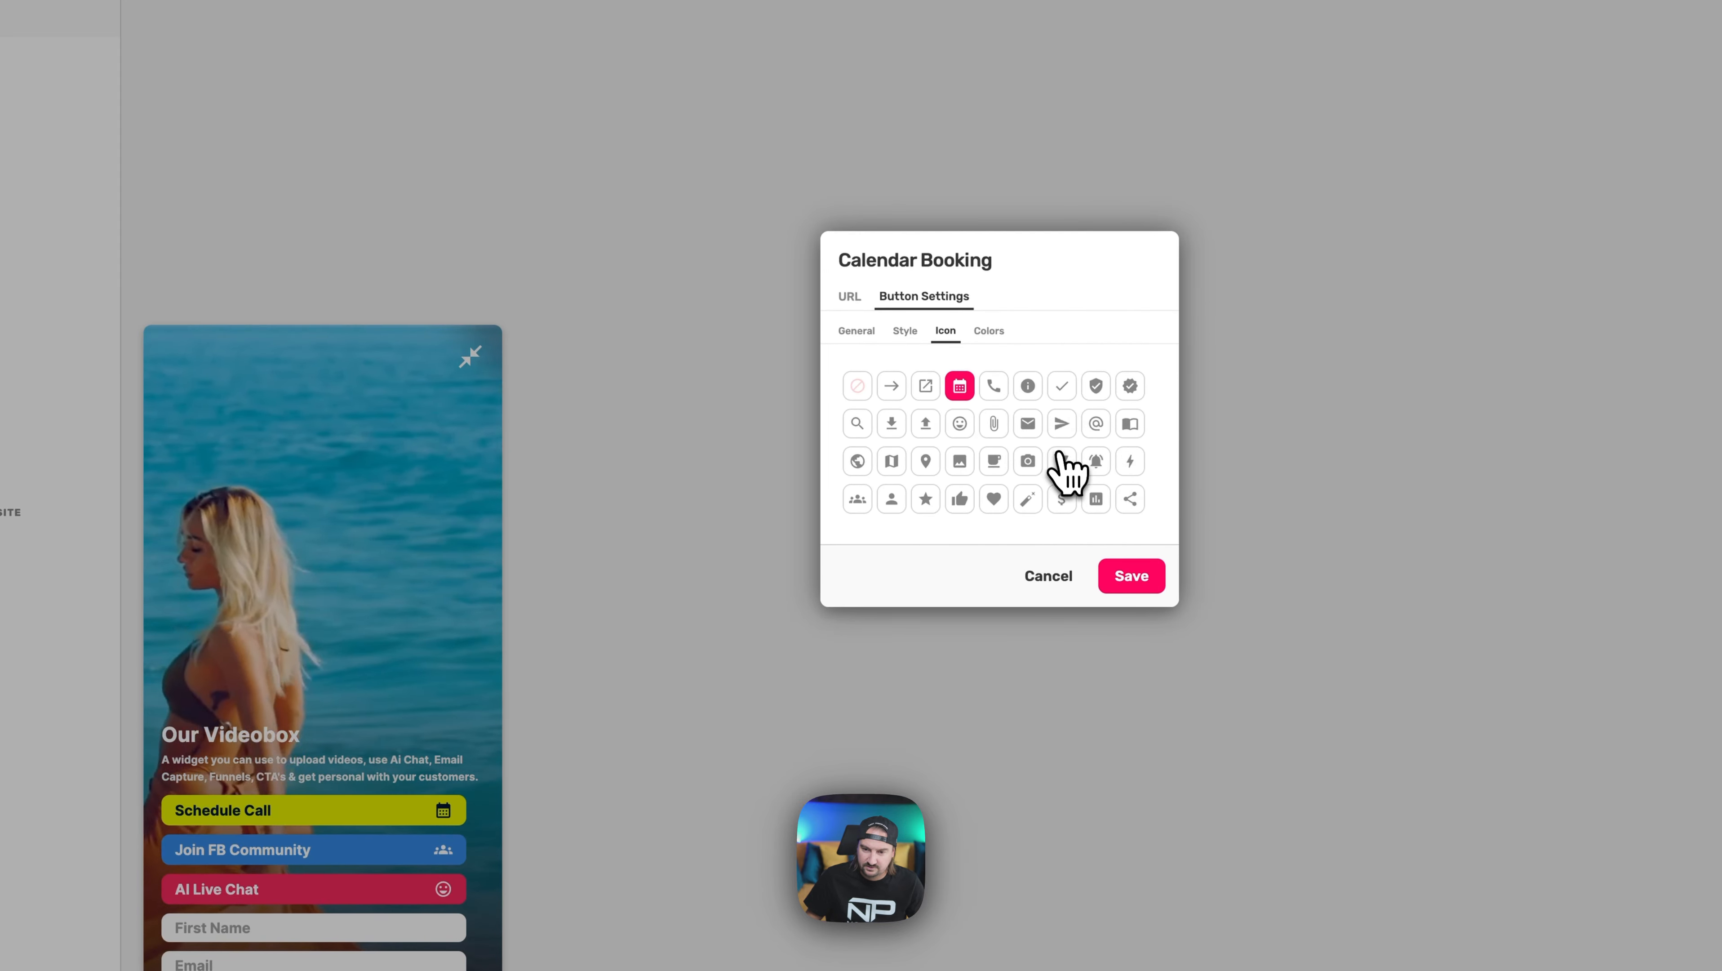
{"action": "left_click", "coordinate": [987, 338]}
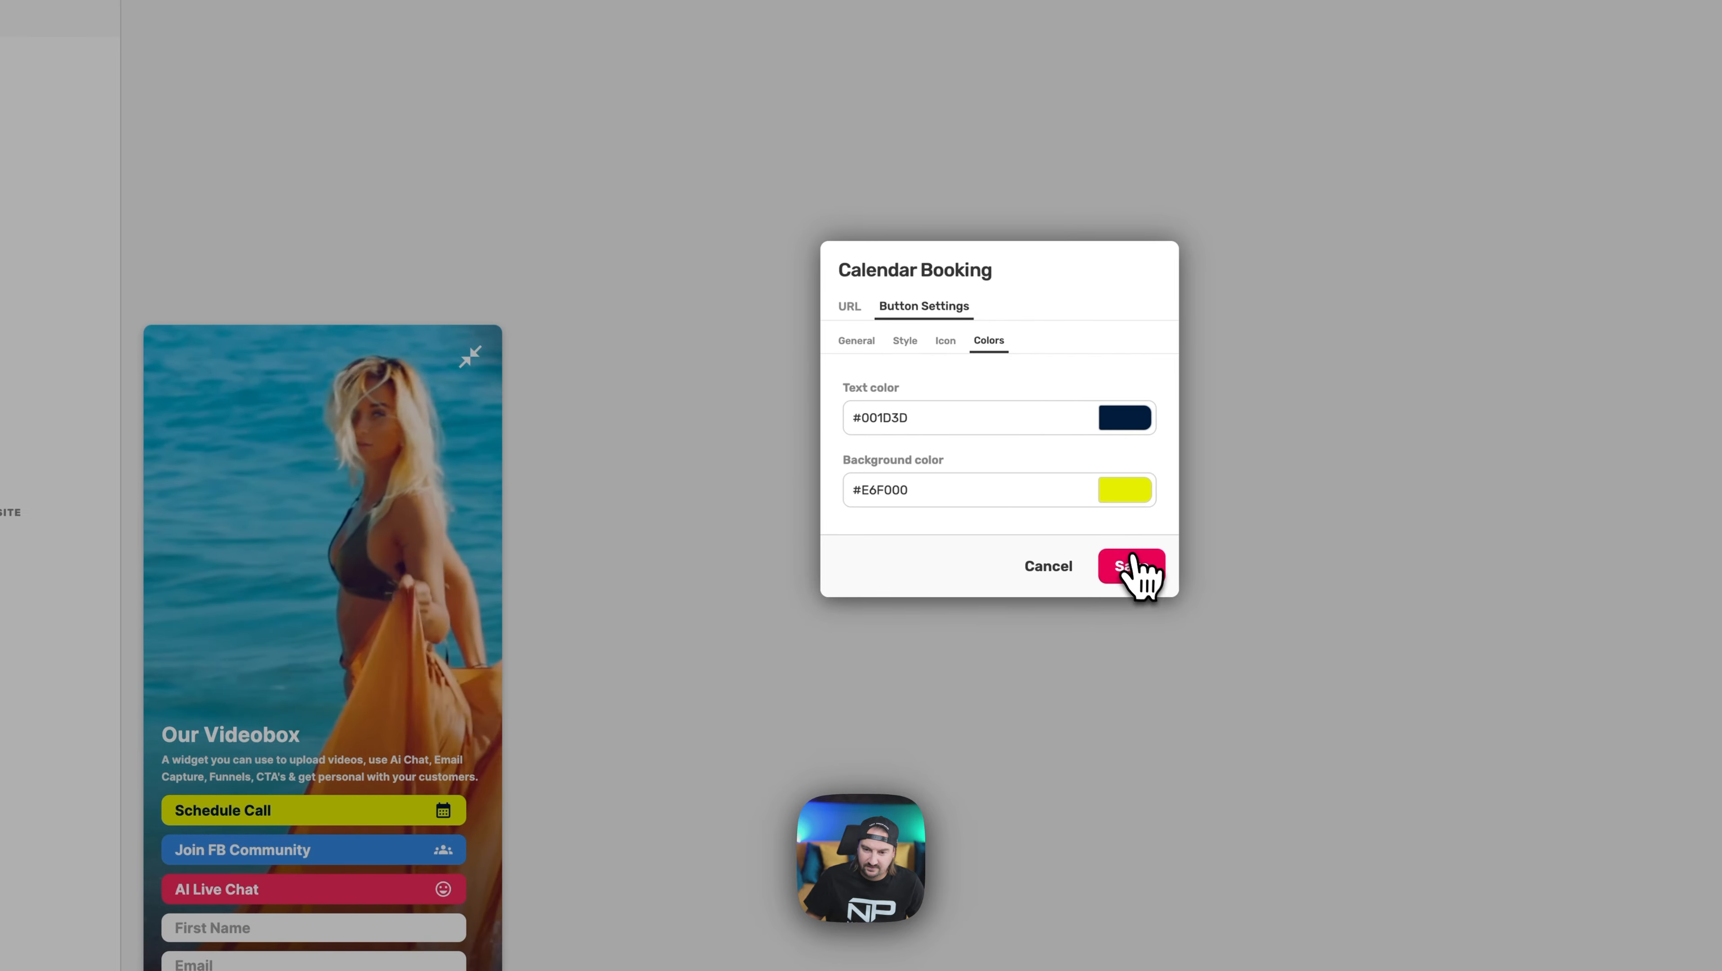
{"action": "left_click", "coordinate": [1132, 567]}
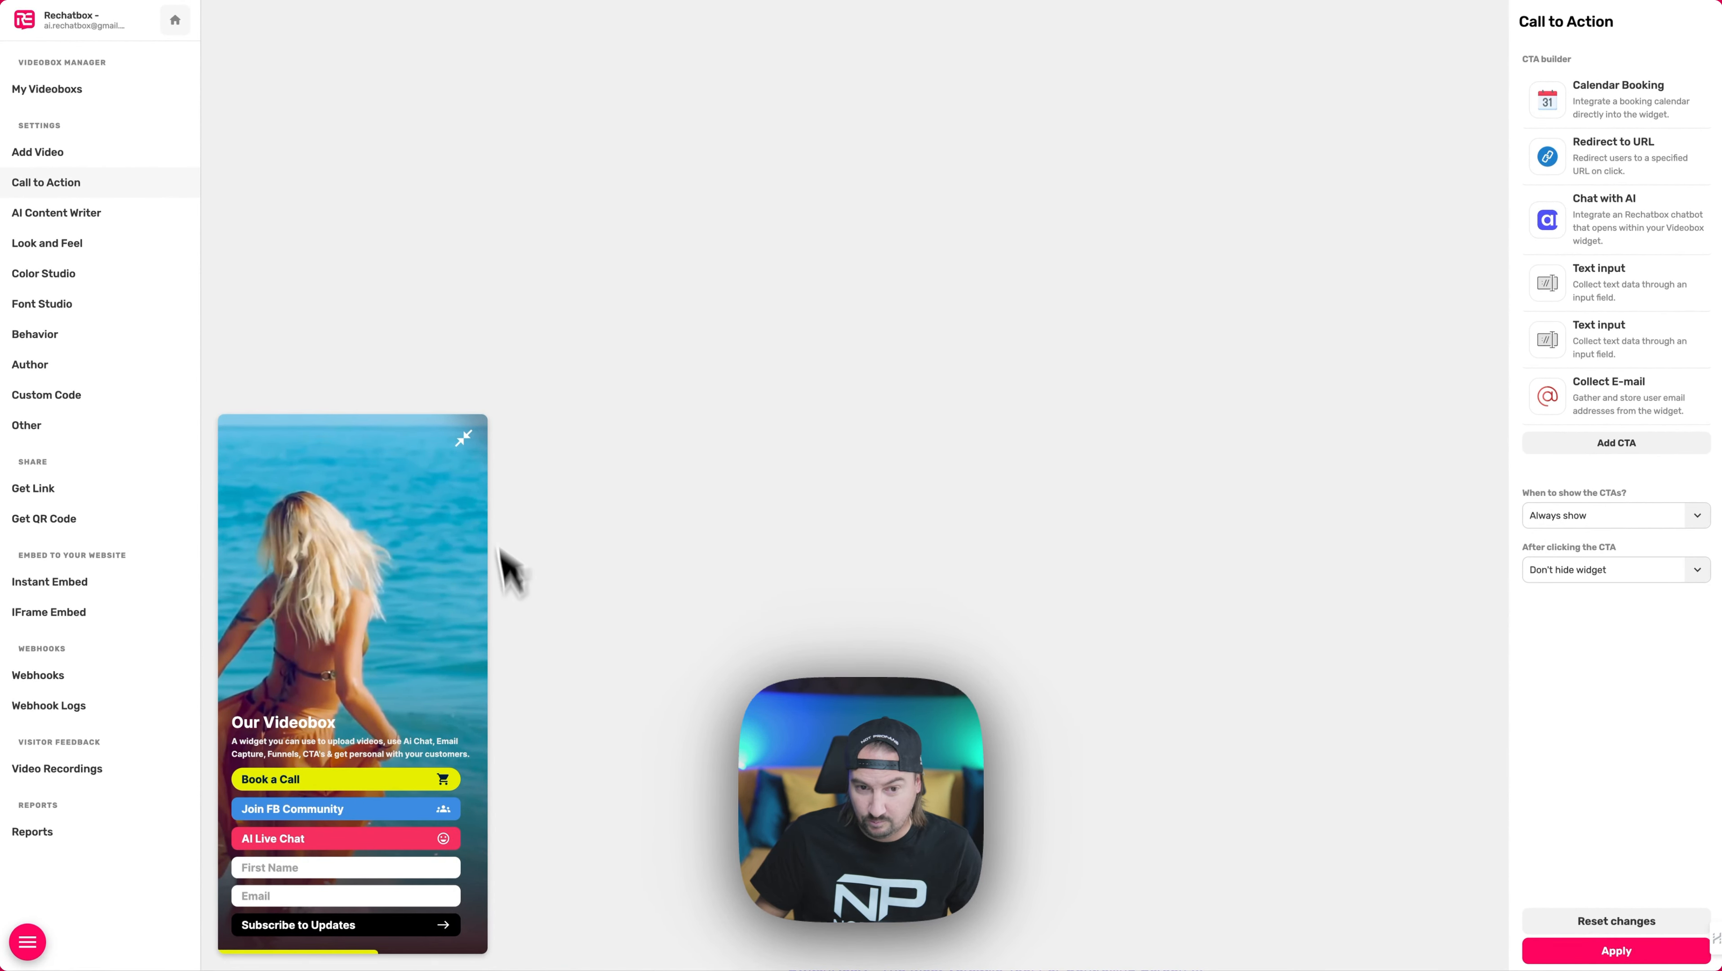
- Collapse the videobox preview and review the CTA display options, keeping "Always show" and "Don't hide widget"
{"action": "left_click", "coordinate": [464, 440]}
{"action": "left_click", "coordinate": [1617, 520]}
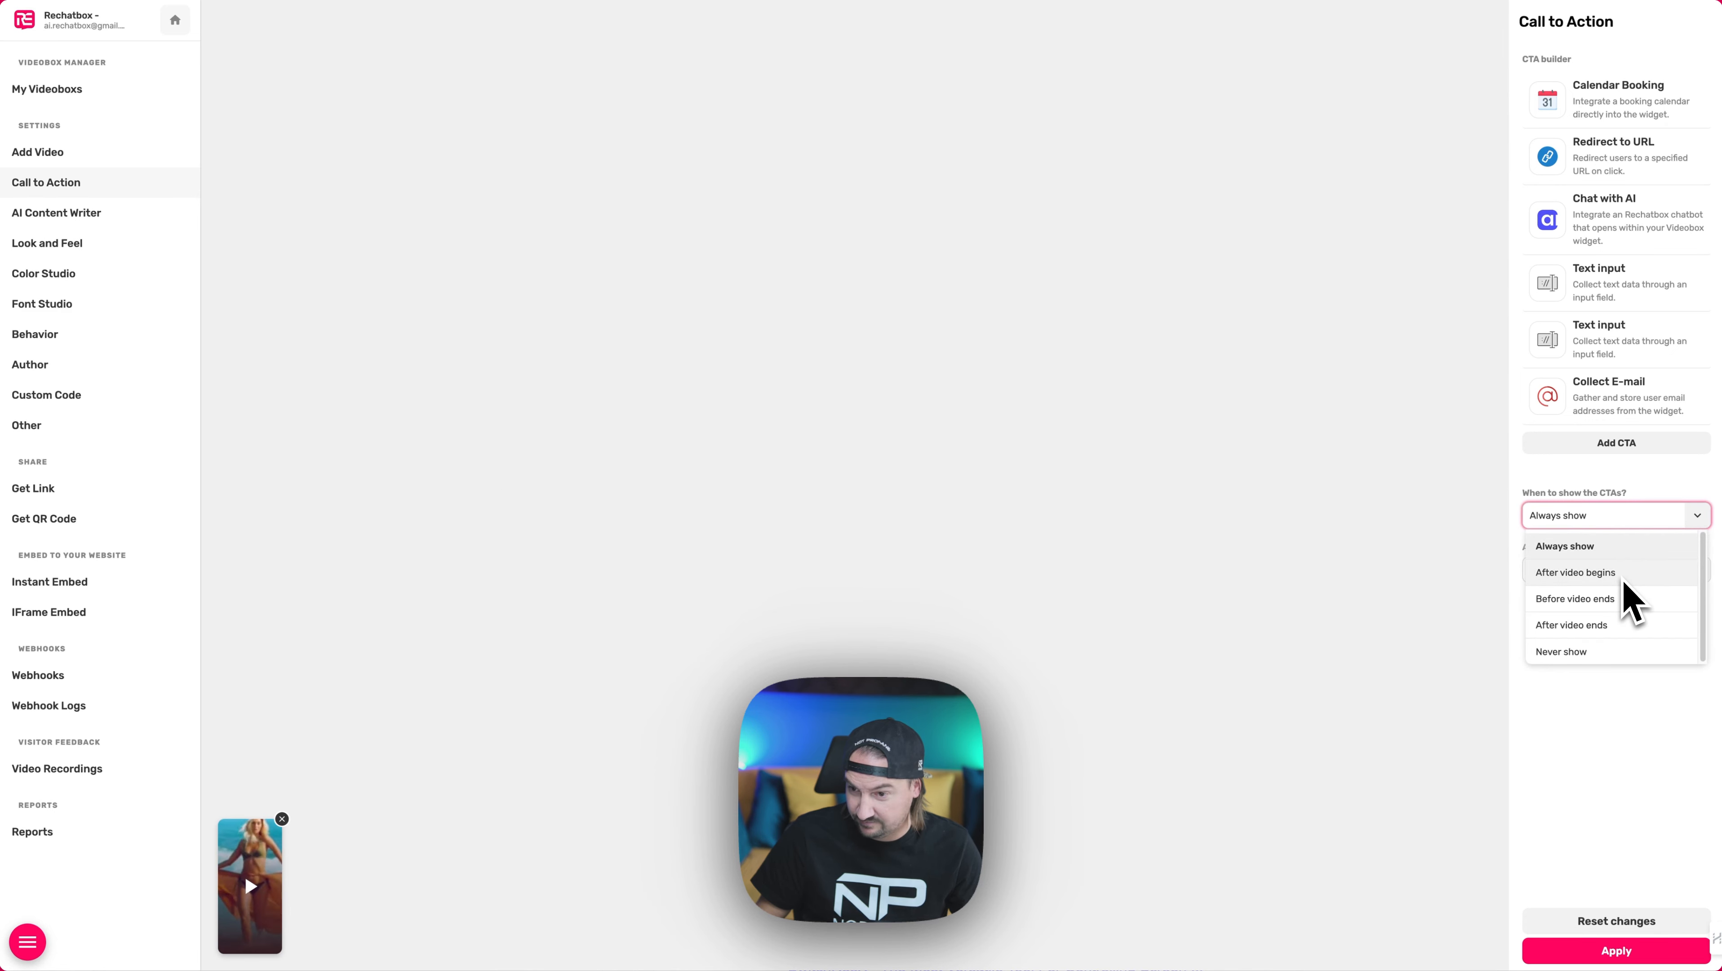
{"action": "left_click", "coordinate": [1618, 547]}
{"action": "left_click", "coordinate": [1601, 569]}
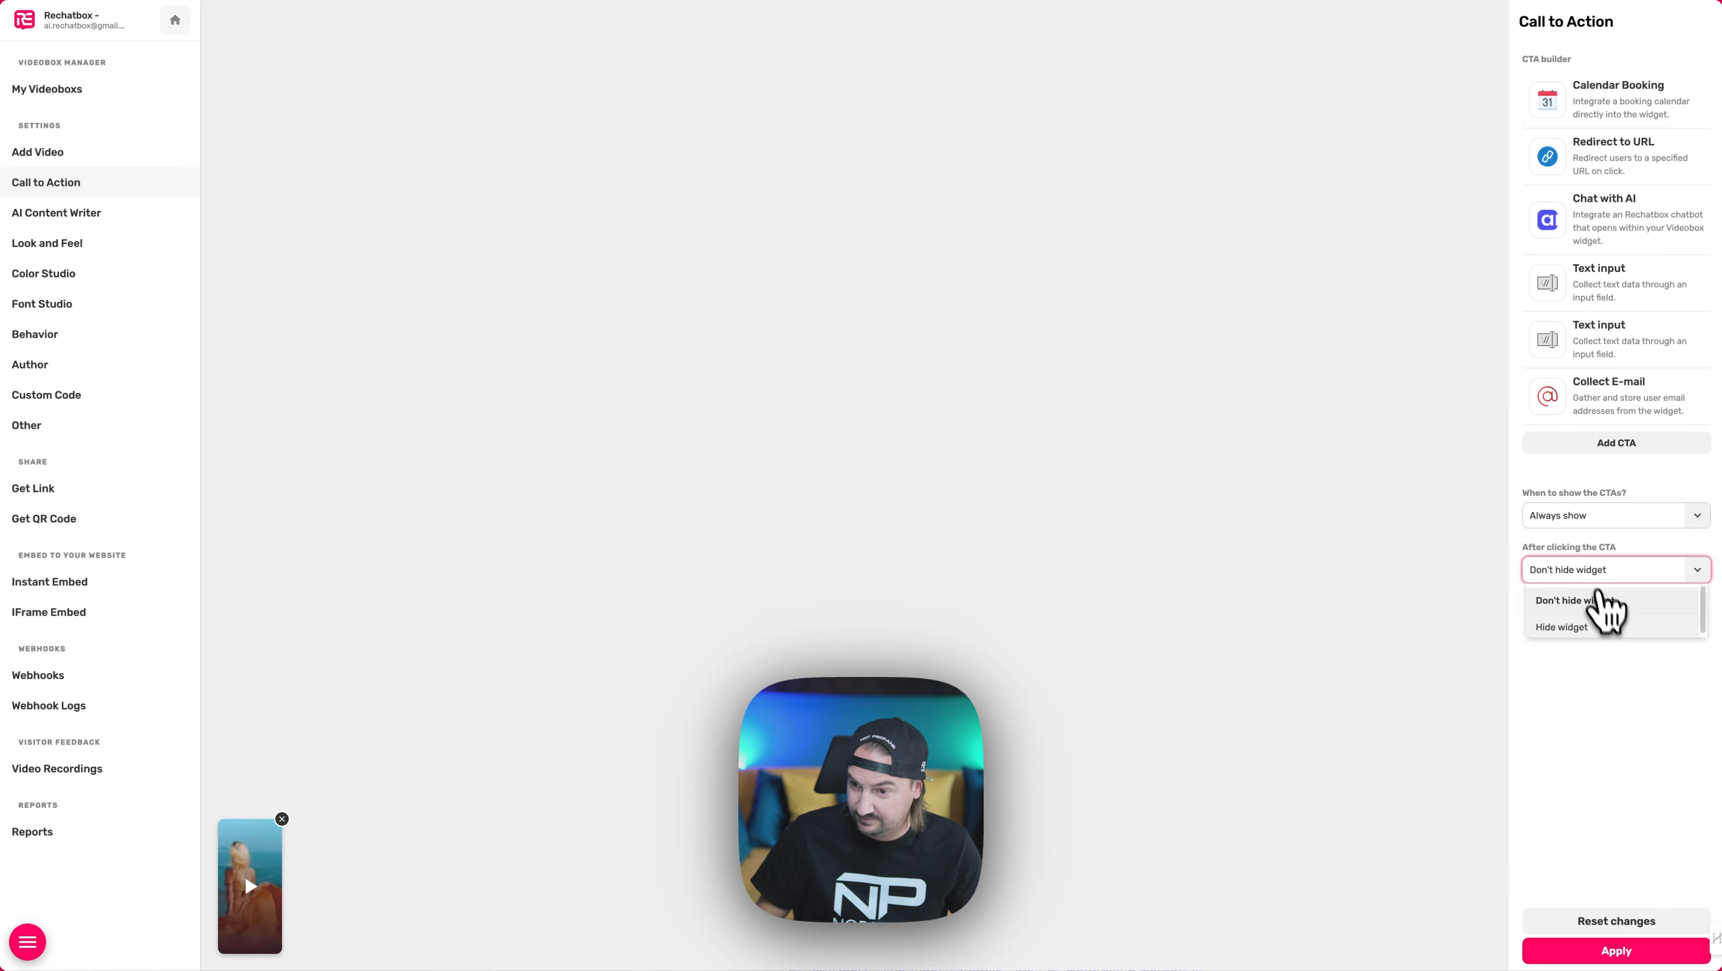
{"action": "left_click", "coordinate": [1612, 667]}
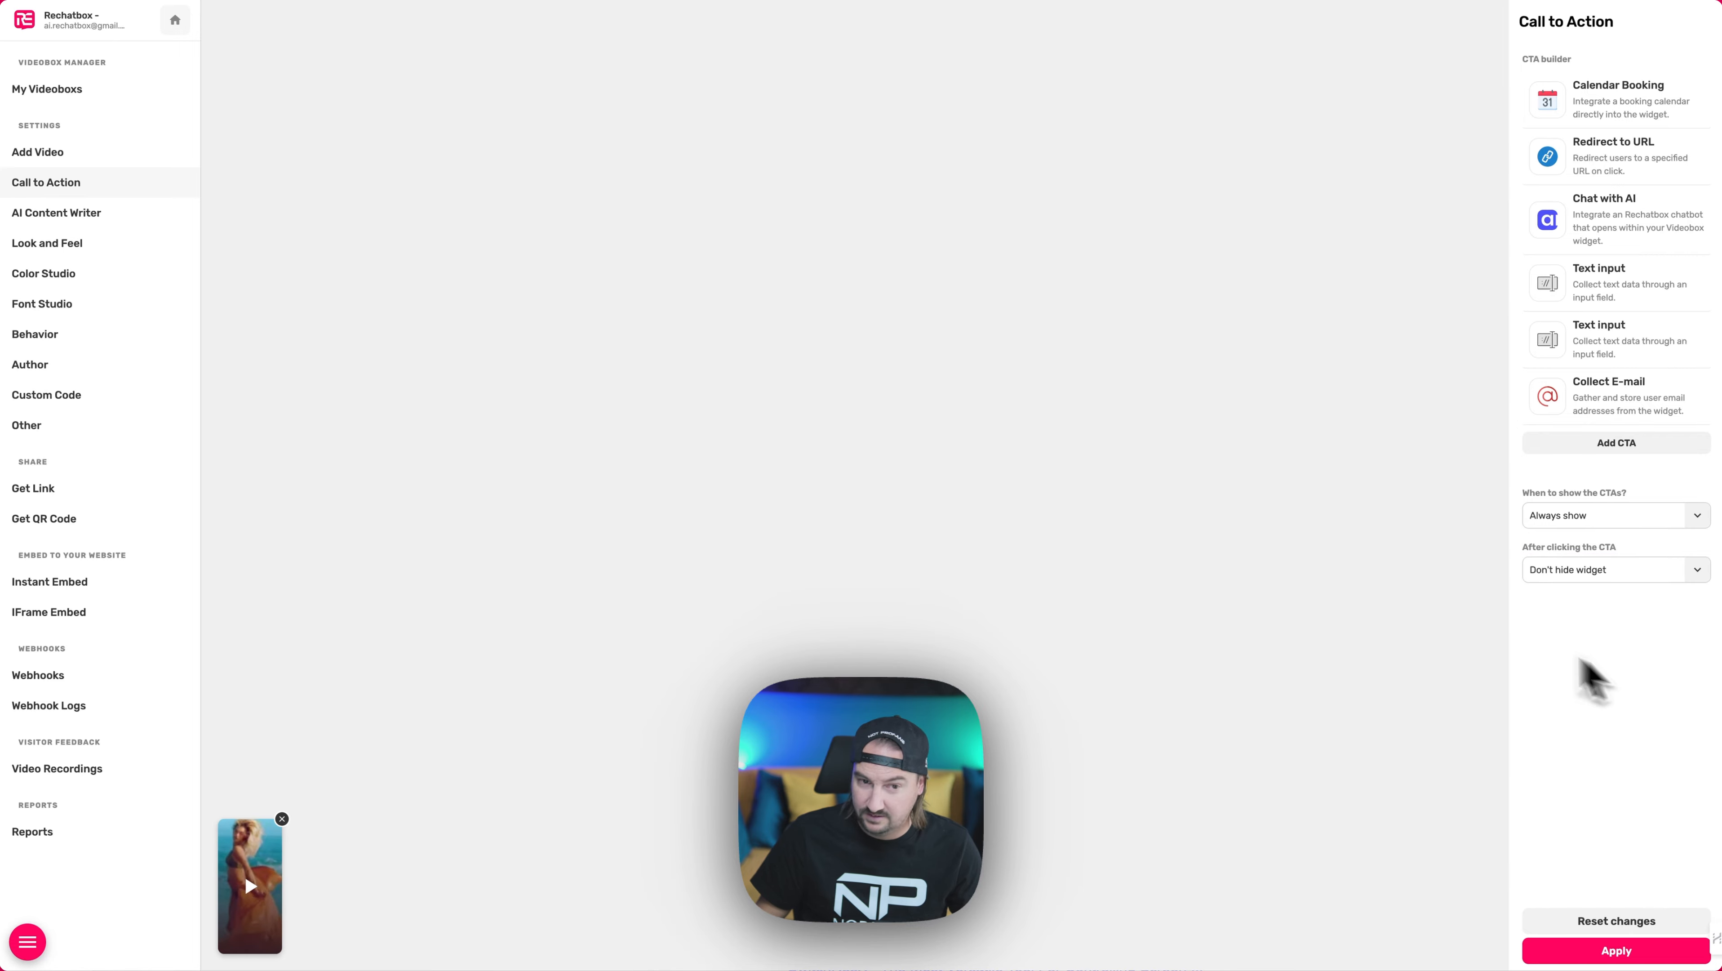
- Check the AI Content Writer page, then in Look and Feel try the Right side website position and restore Left side
{"action": "left_click", "coordinate": [119, 218]}
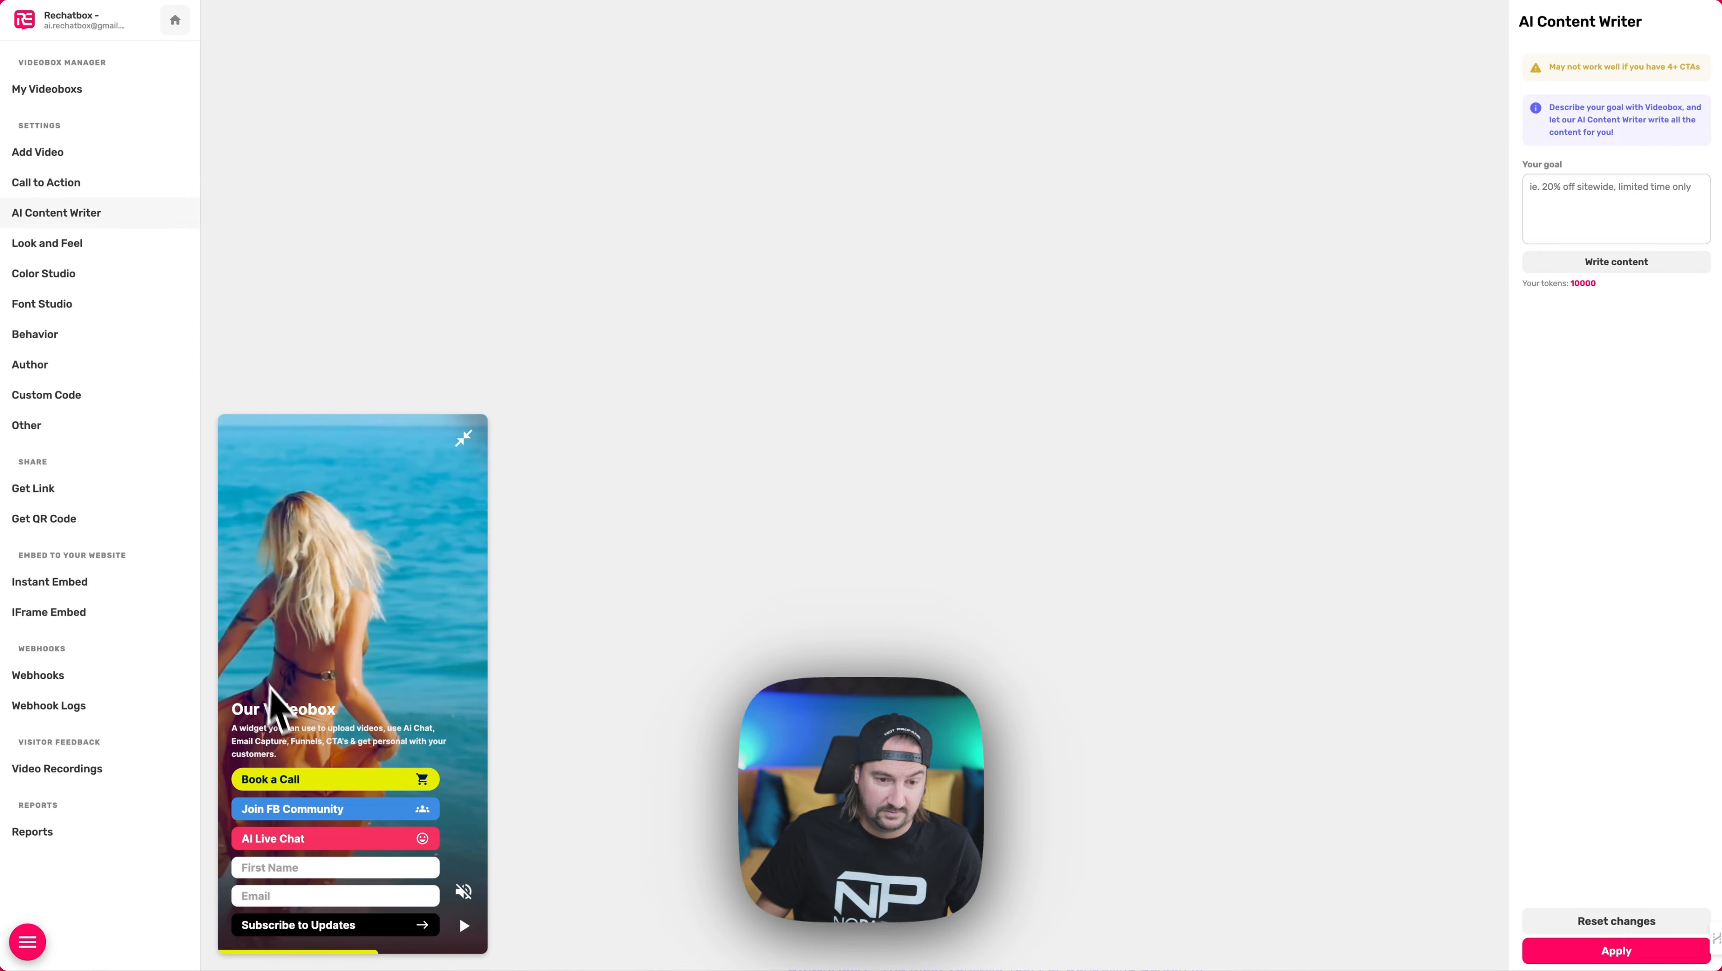
{"action": "left_click", "coordinate": [91, 248]}
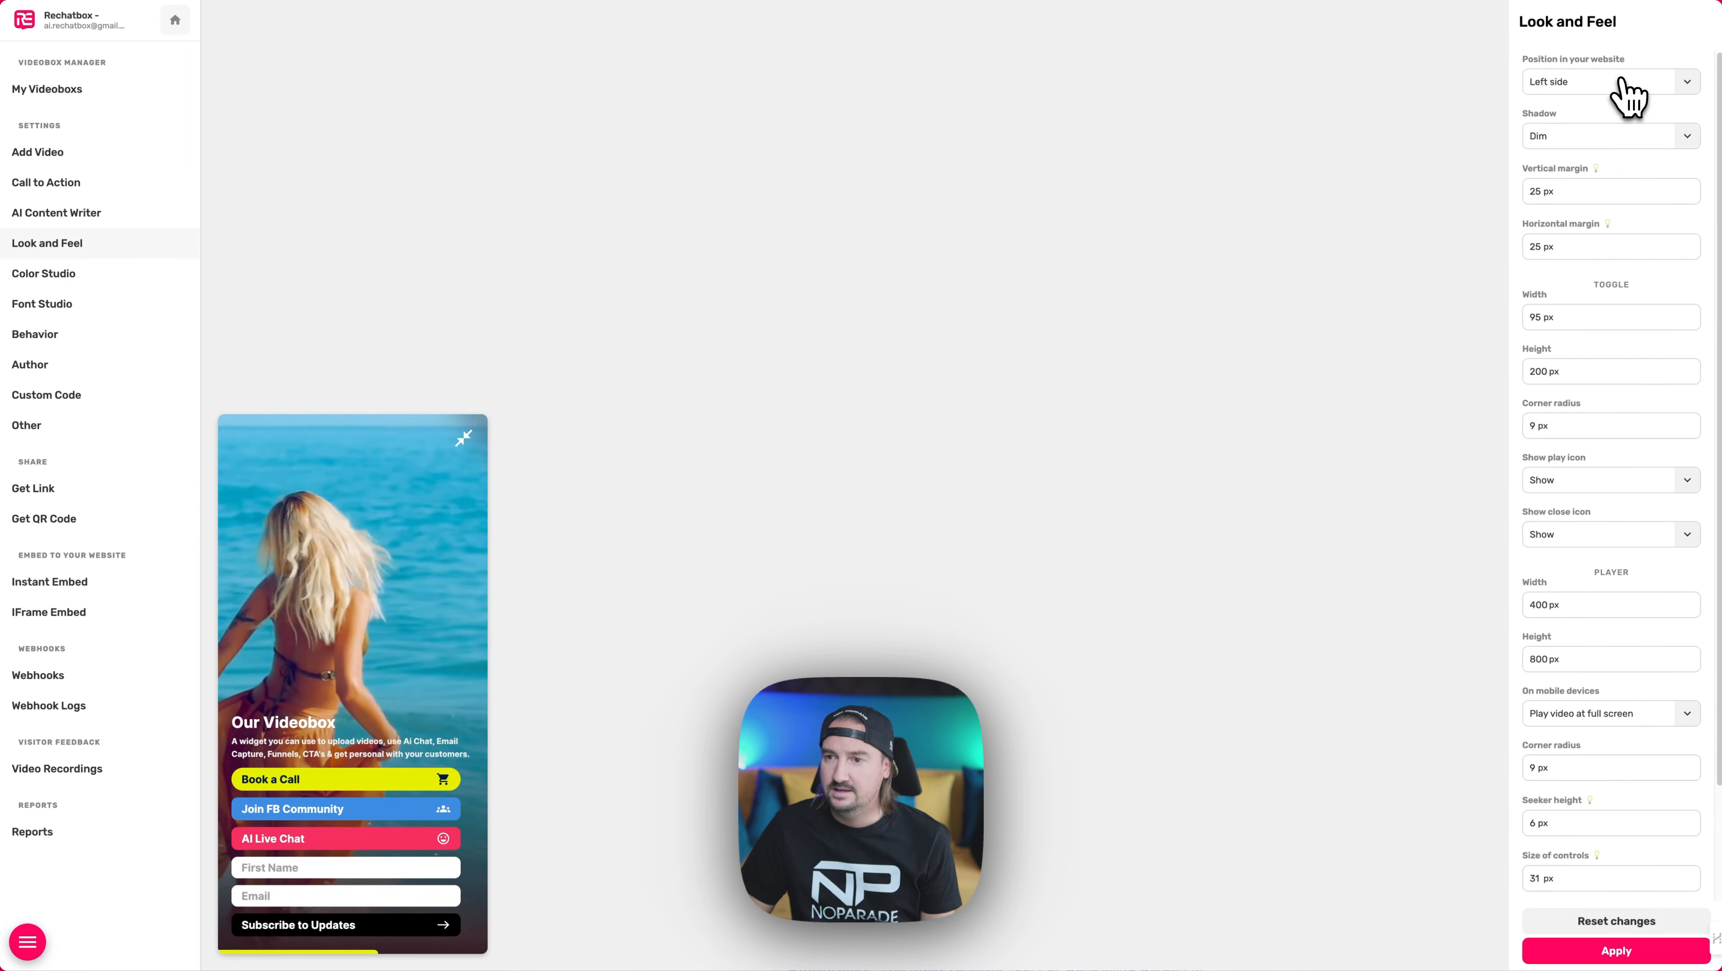
{"action": "left_click", "coordinate": [1556, 139]}
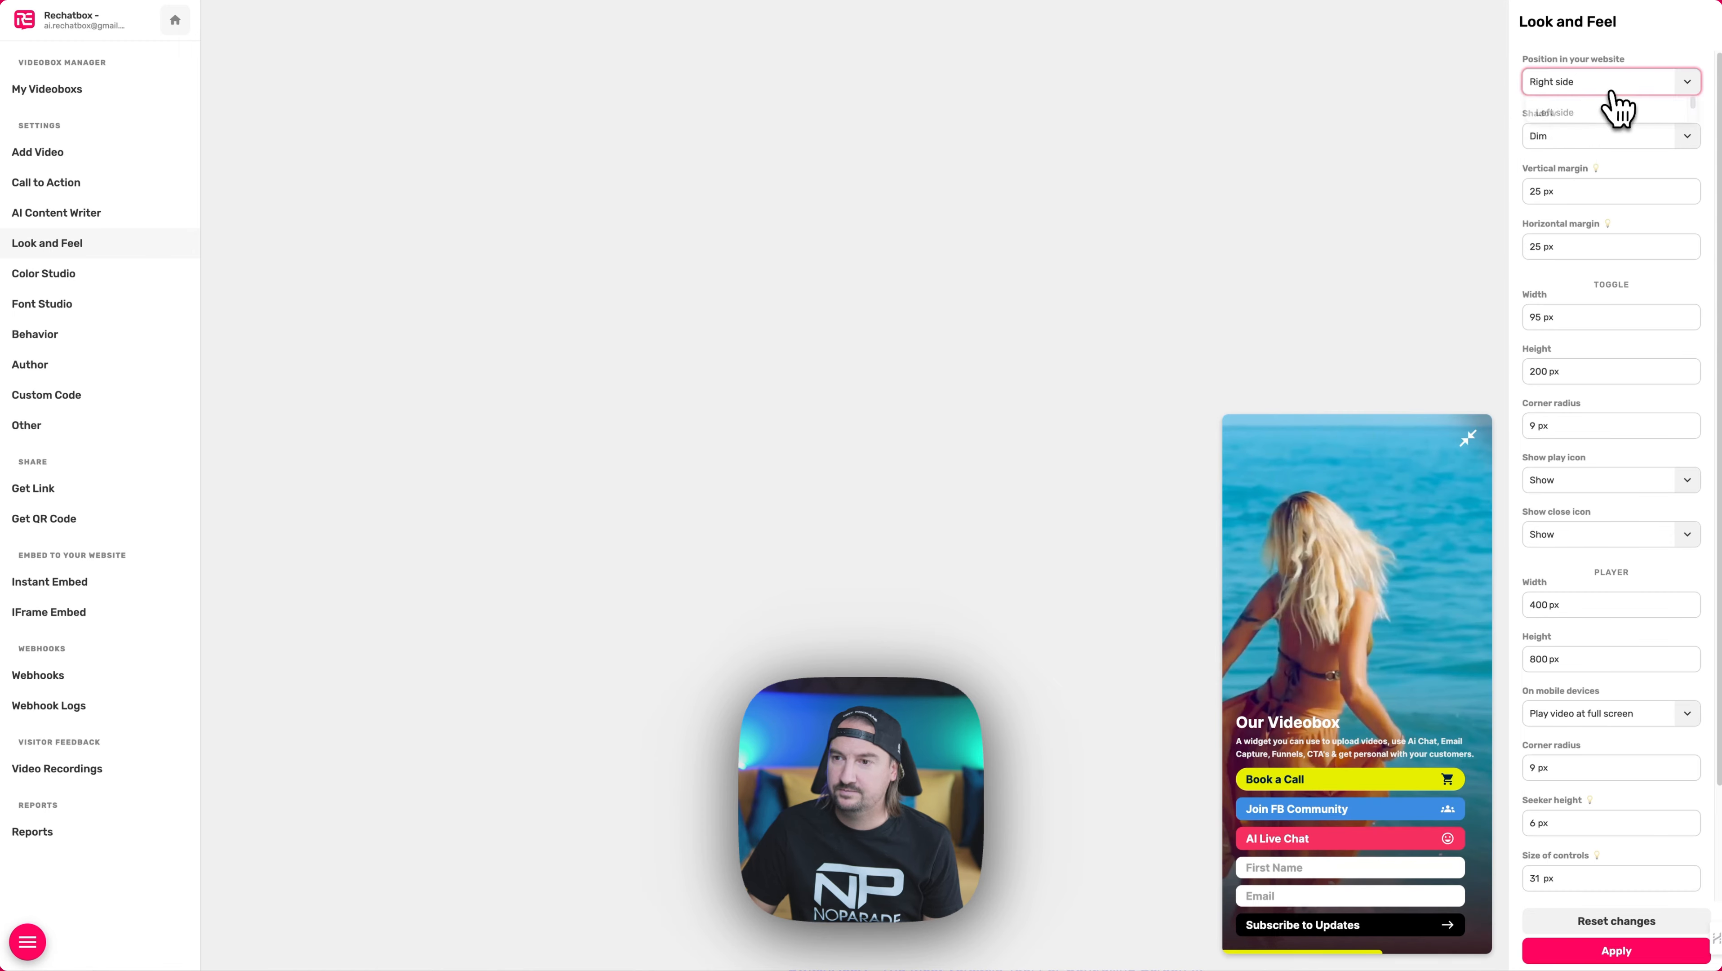
{"action": "left_click", "coordinate": [1607, 111]}
- Try the videobox shadow options, including Dim and Spotlight, and set the shadow to No shadow
{"action": "left_click", "coordinate": [1595, 139]}
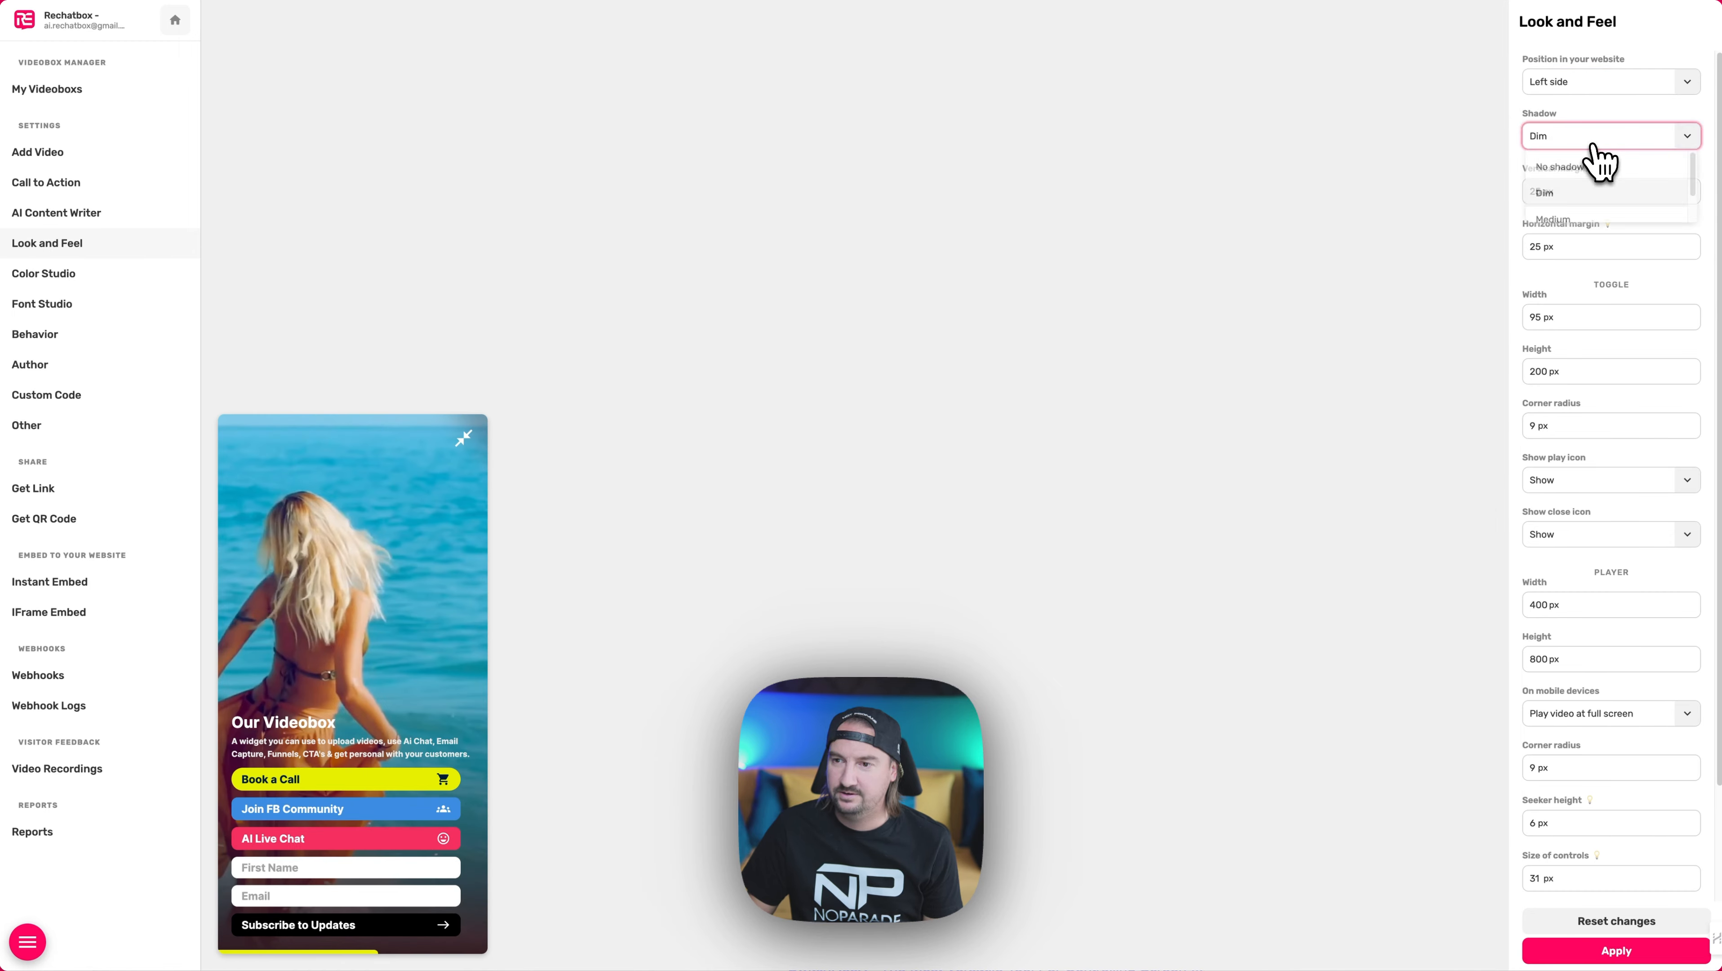
{"action": "left_click", "coordinate": [1594, 171]}
{"action": "left_click", "coordinate": [1593, 145]}
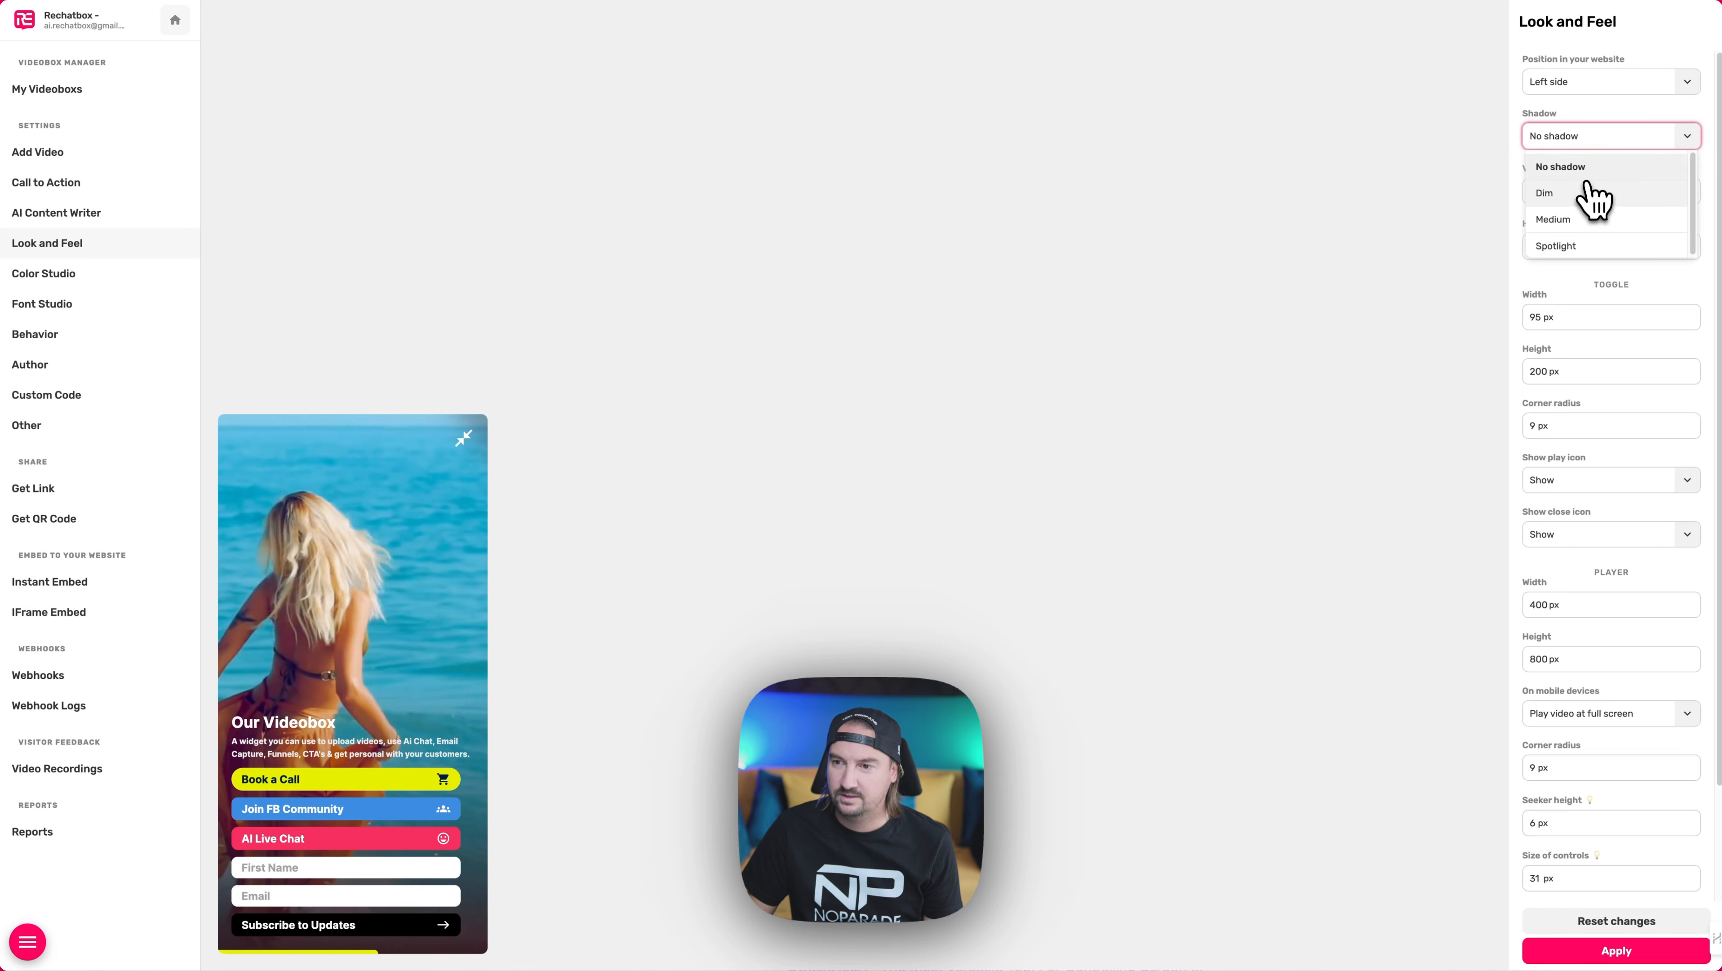
{"action": "left_click", "coordinate": [1592, 196]}
{"action": "left_click", "coordinate": [1580, 139]}
{"action": "left_click", "coordinate": [1584, 236]}
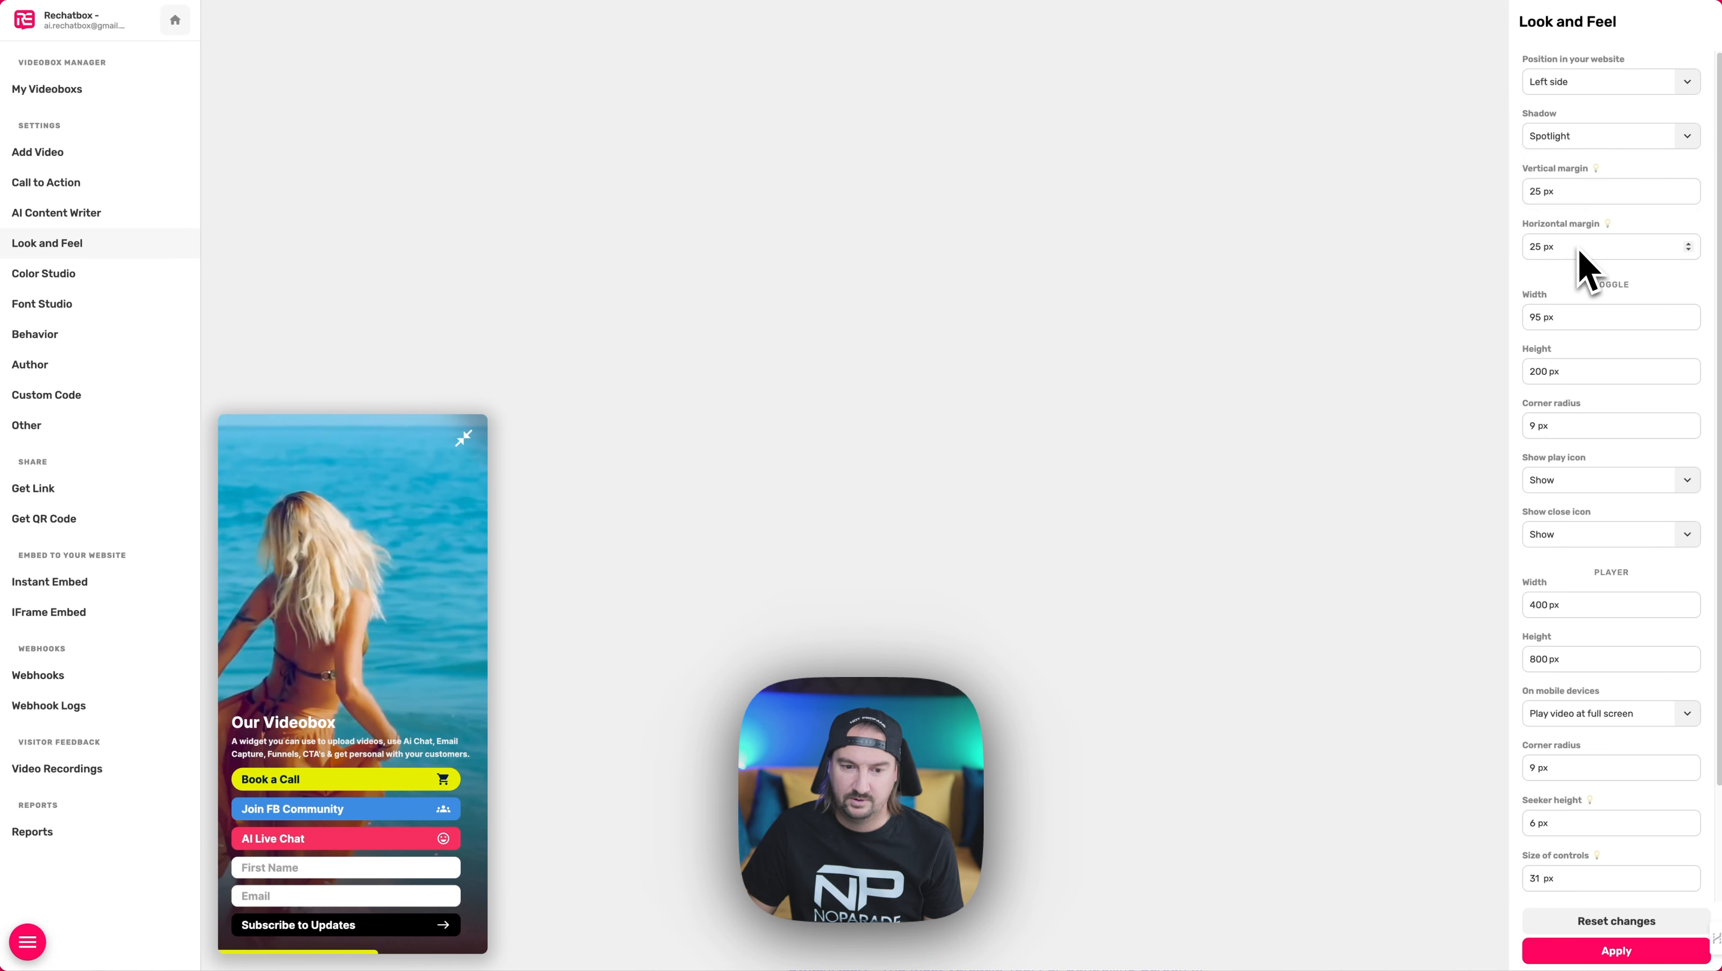
{"action": "left_click", "coordinate": [1638, 137]}
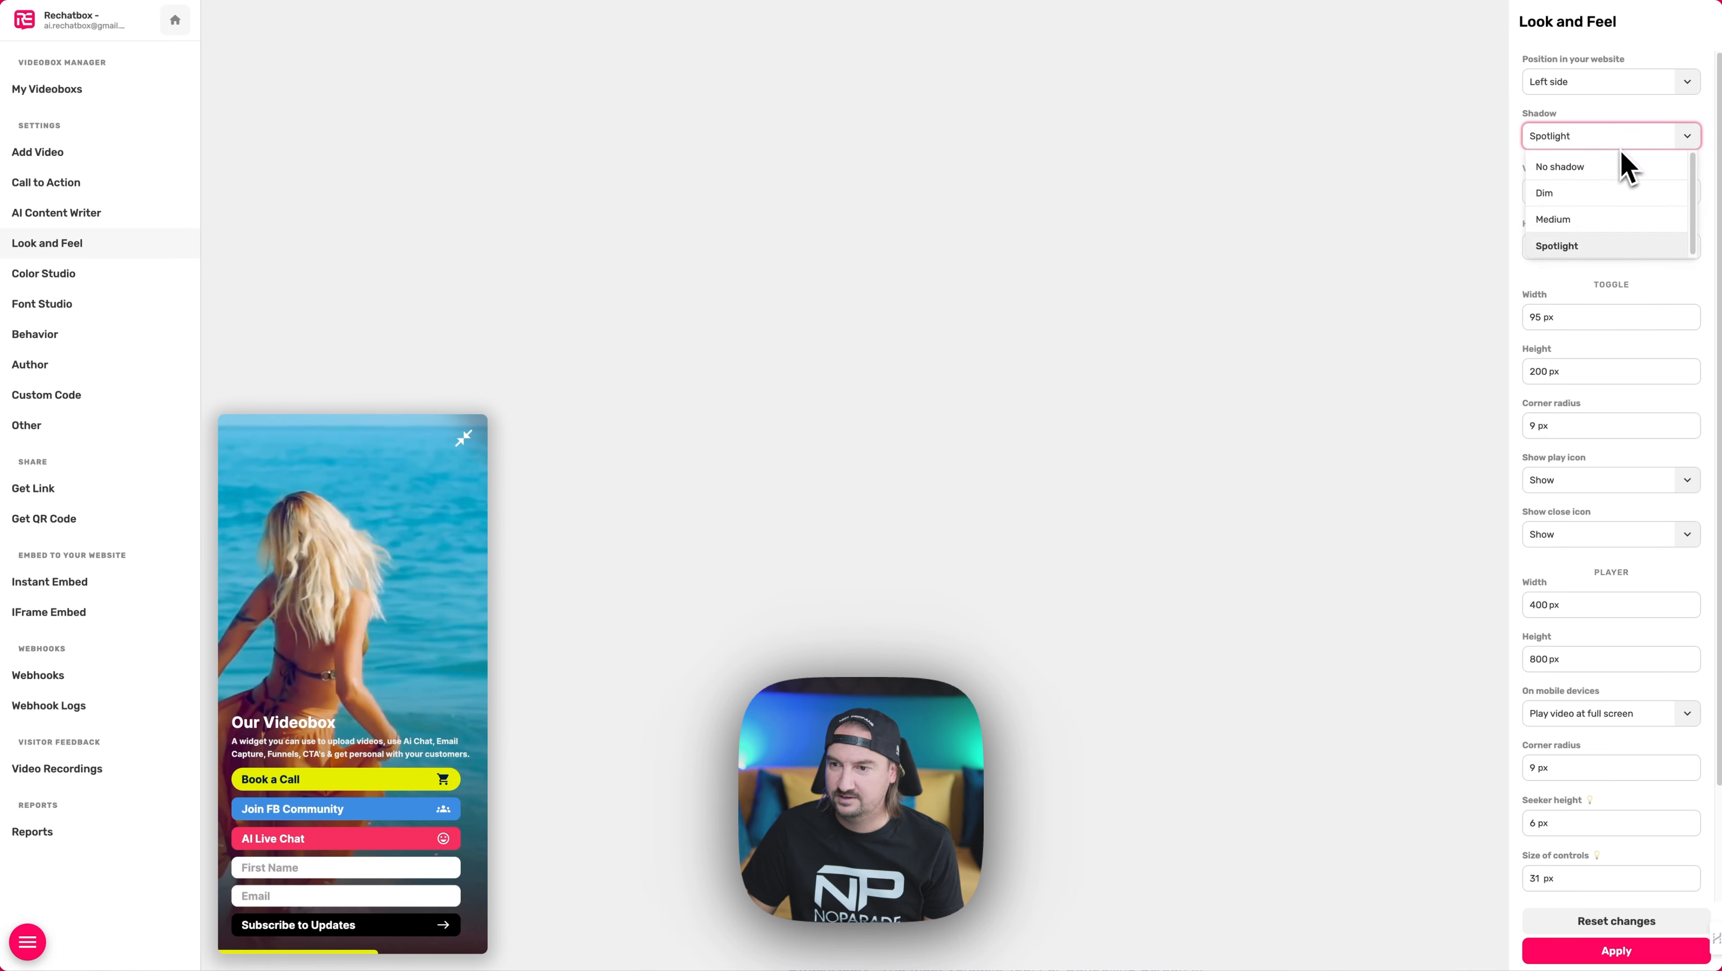
{"action": "left_click", "coordinate": [1624, 169]}
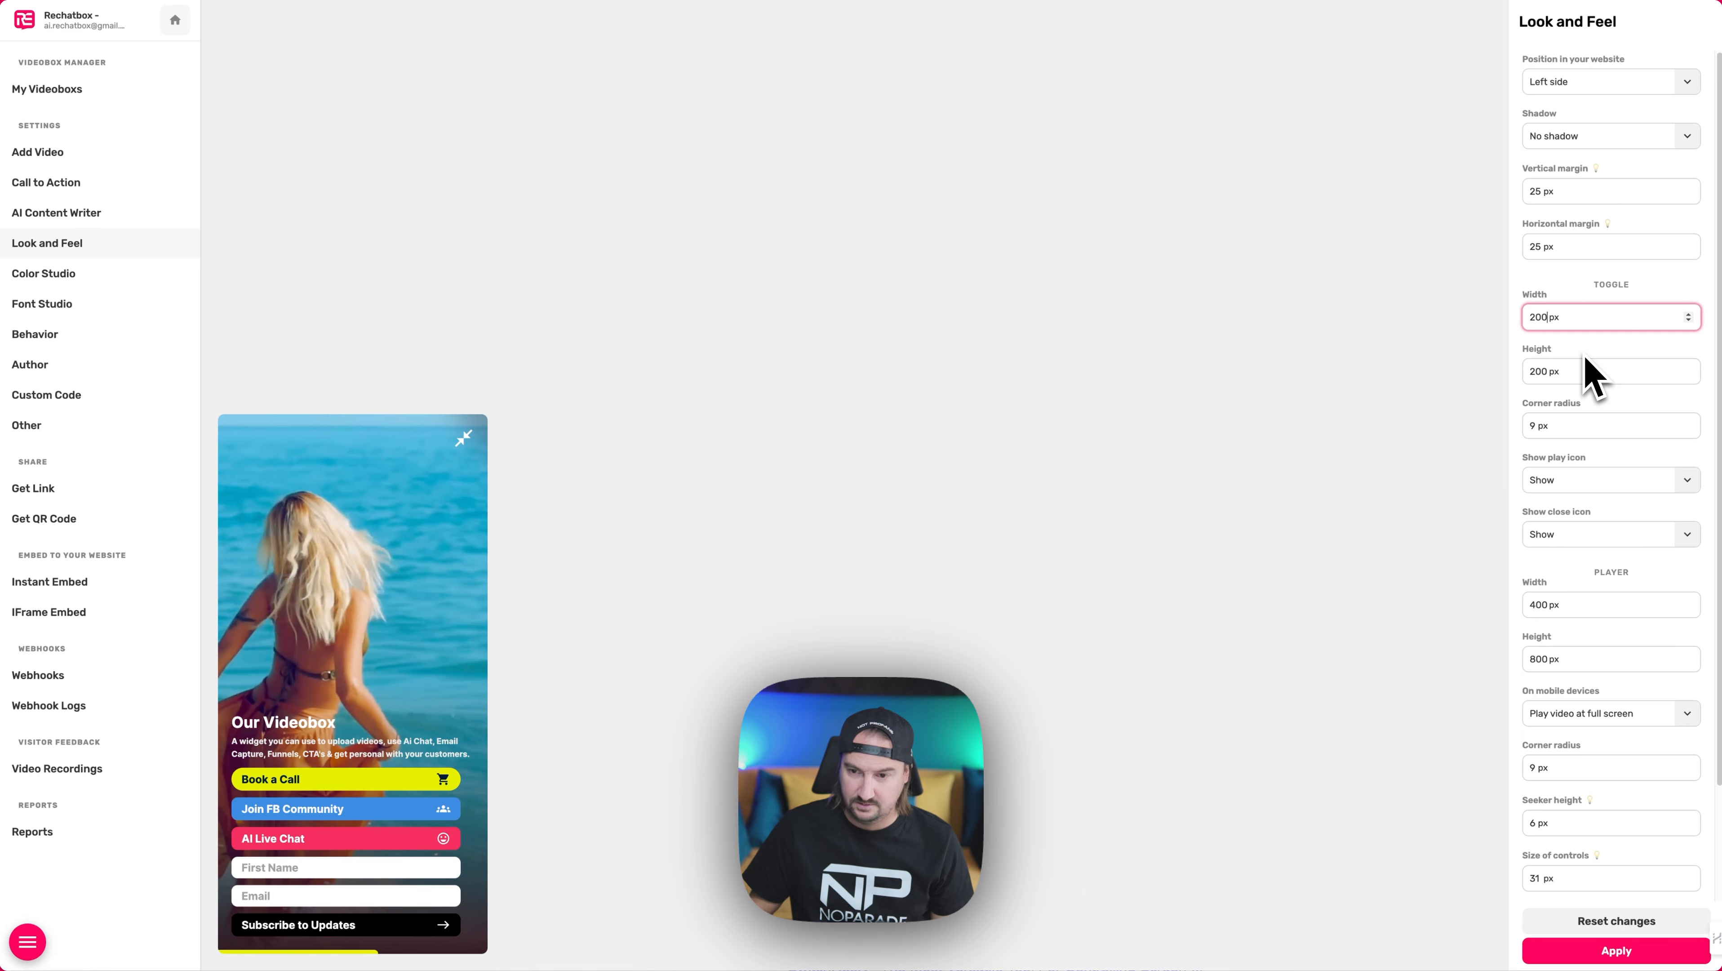
- Collapse the videobox preview, try a toggle width of 500 px, and set the toggle width to 100 px
{"action": "left_click", "coordinate": [462, 452]}
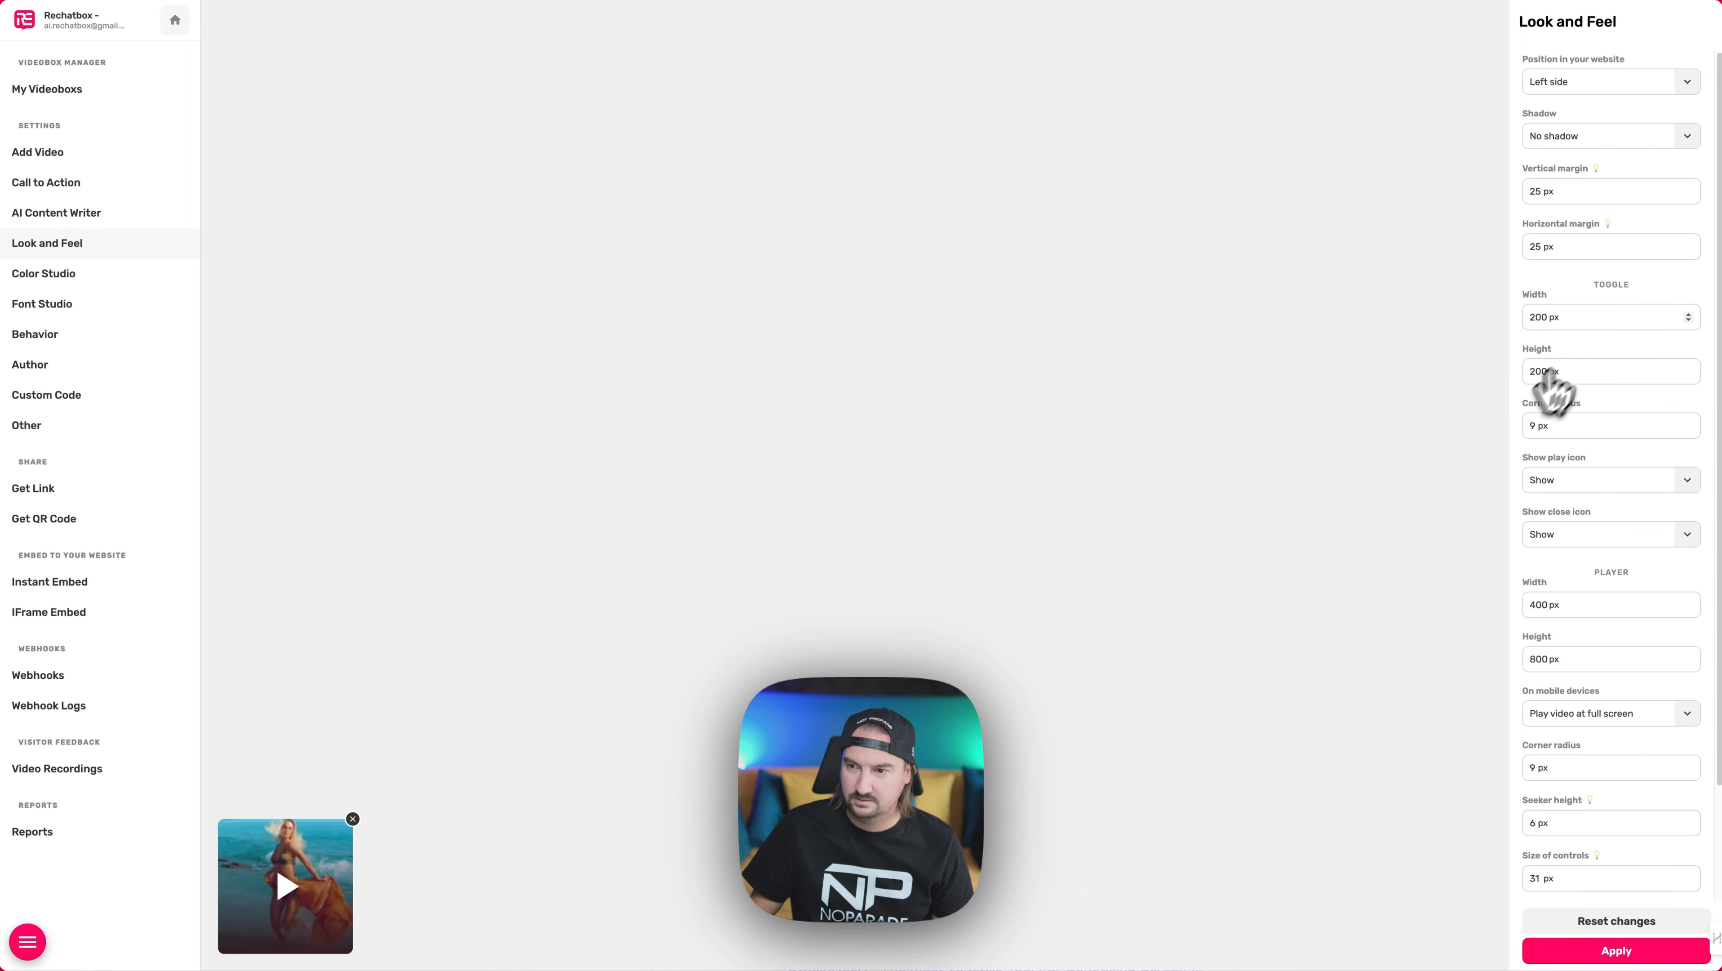
{"action": "double_click", "coordinate": [1538, 317]}
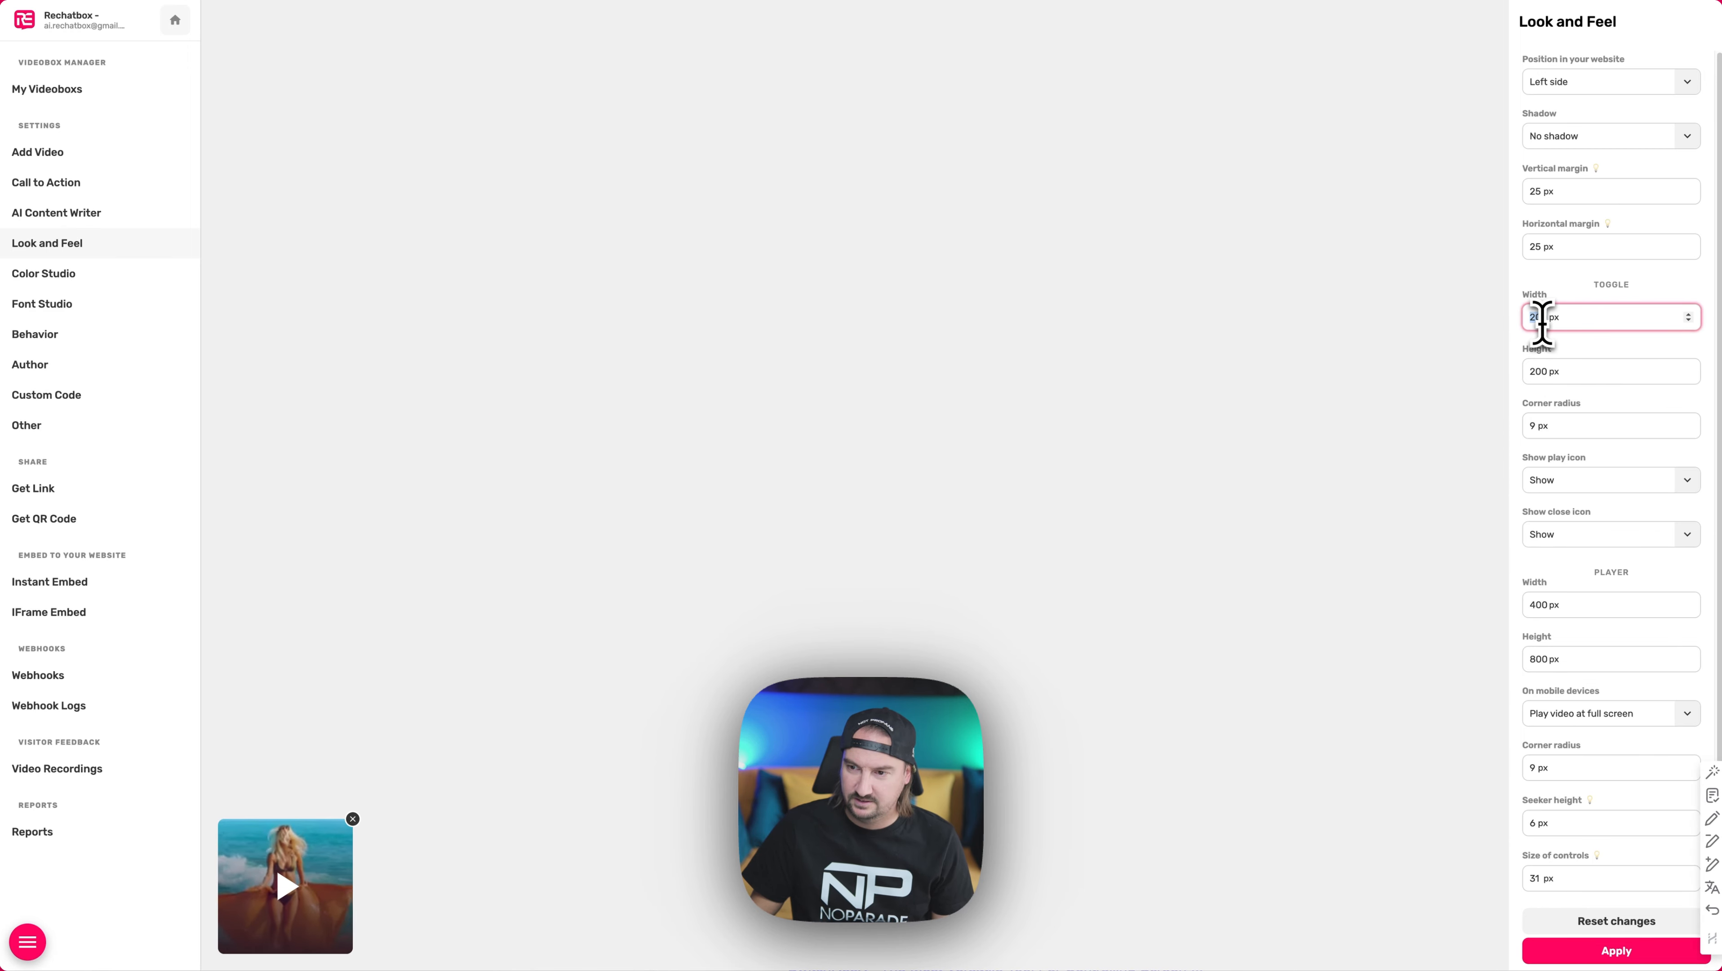
{"action": "type", "text": "500"}
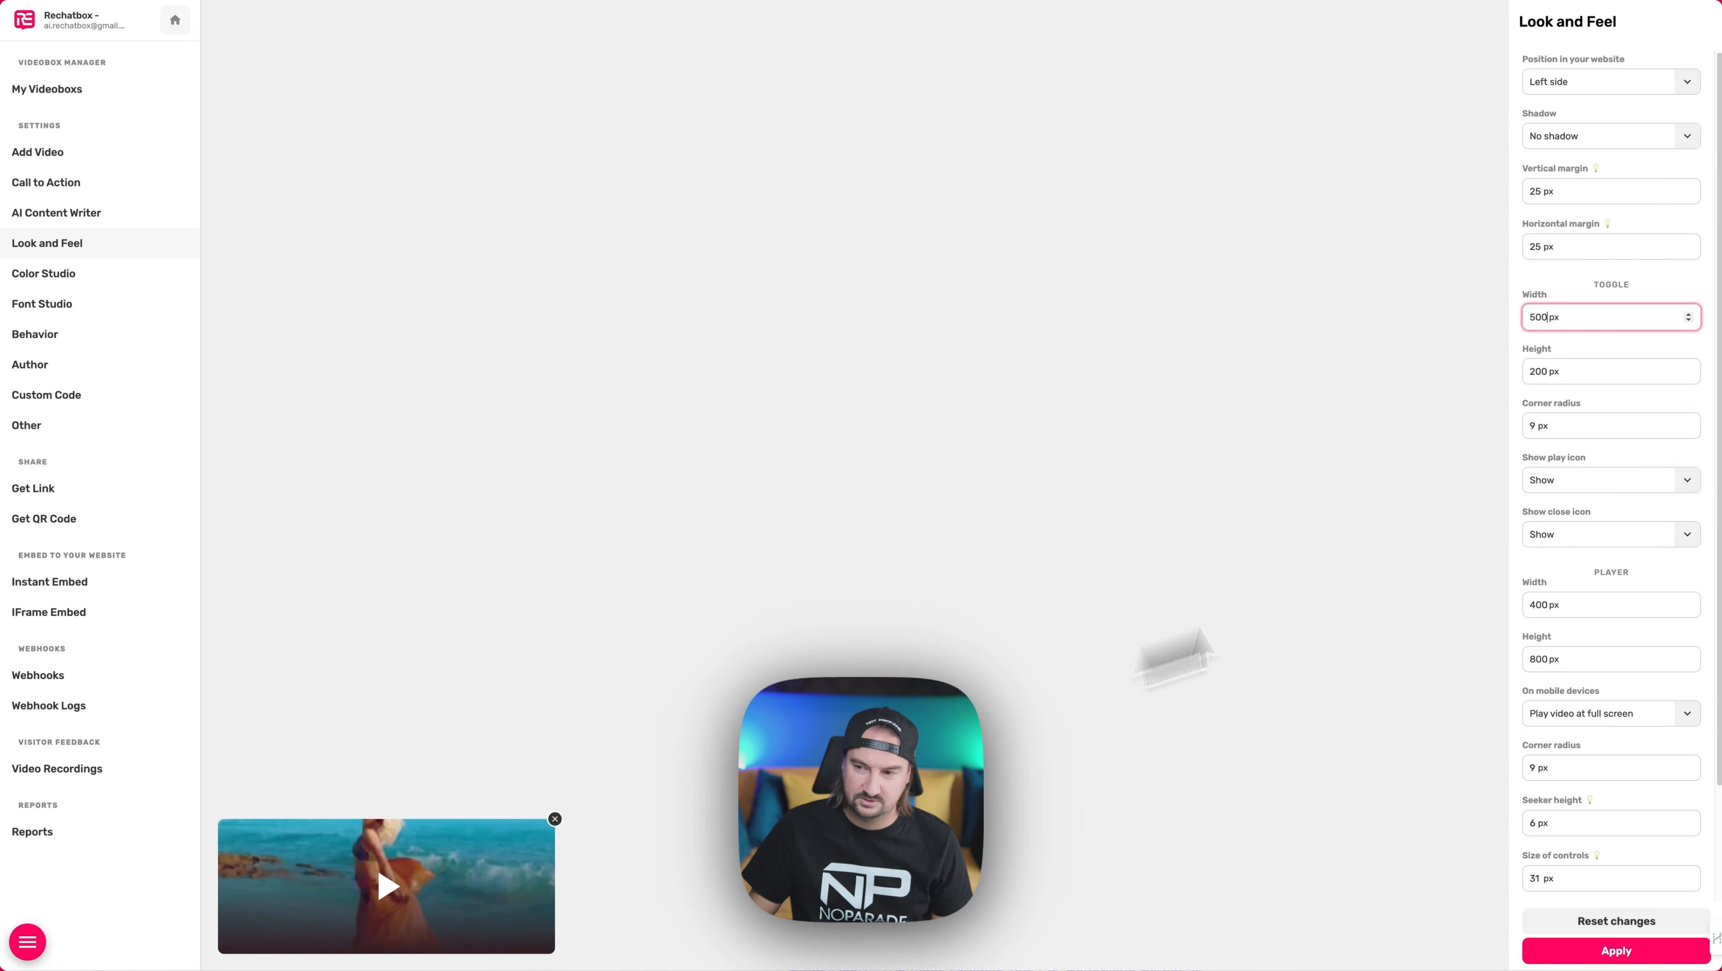
{"action": "key", "text": "BackSpace"}
{"action": "key", "text": "BackSpace"}
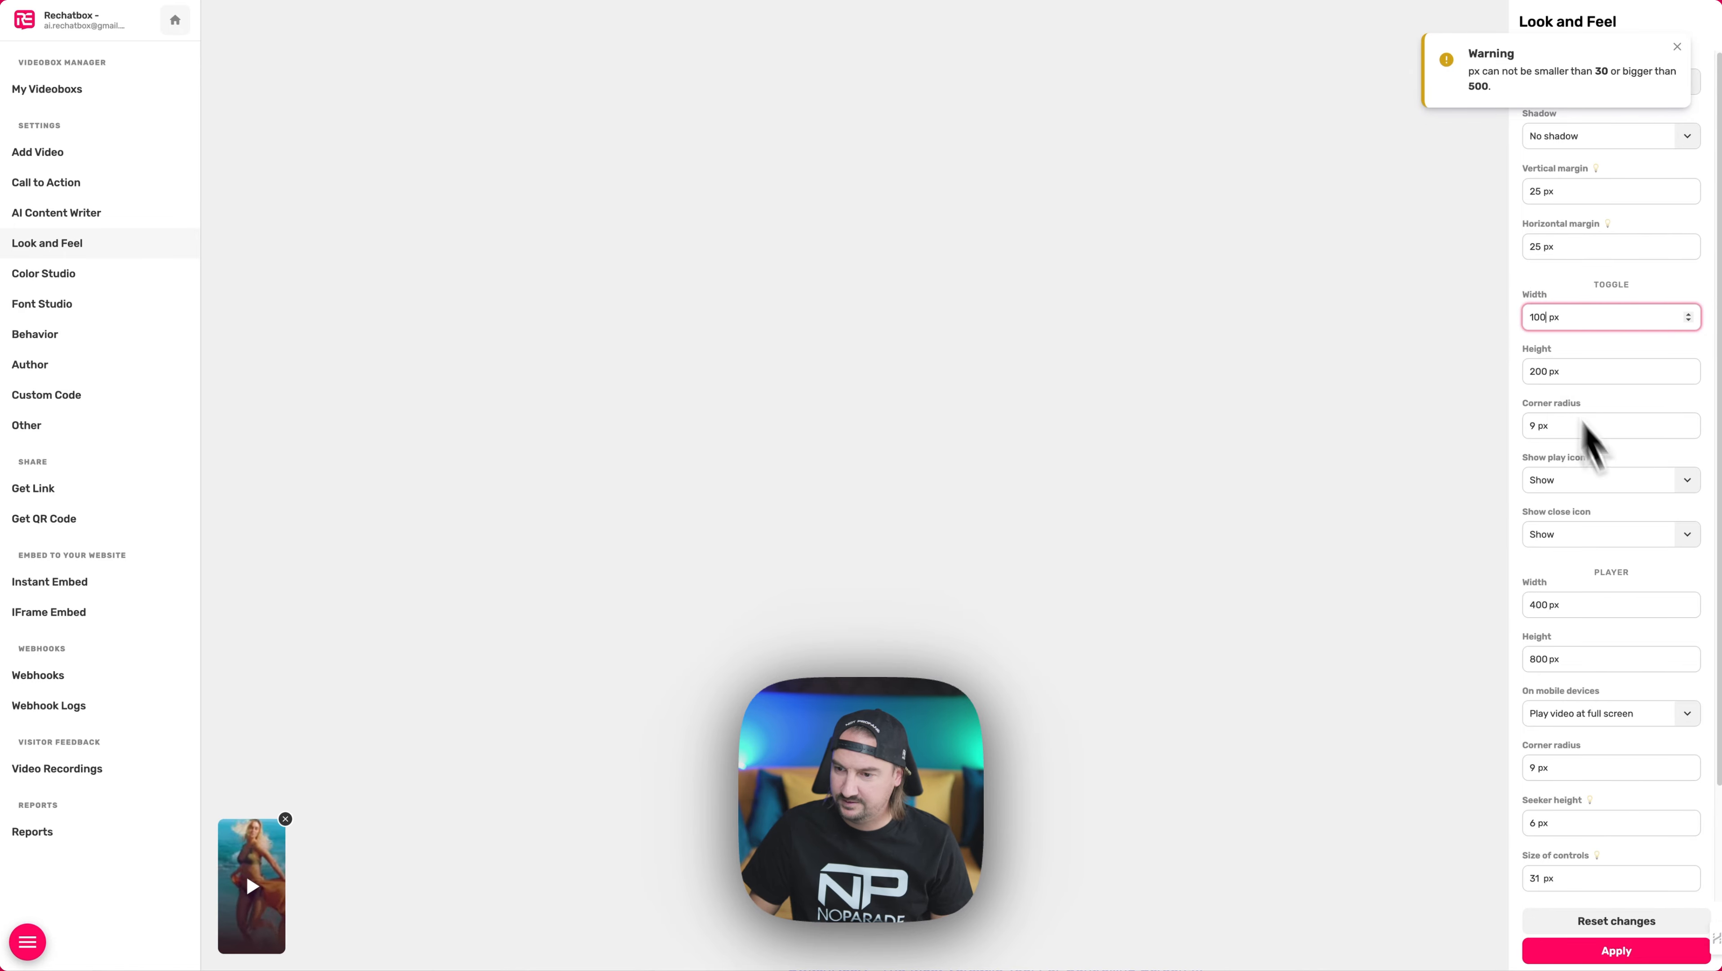
- Expand the videobox preview and set the player width to 600 px
{"action": "scroll", "coordinate": [1640, 607], "scroll_direction": "down", "scroll_amount": 2}
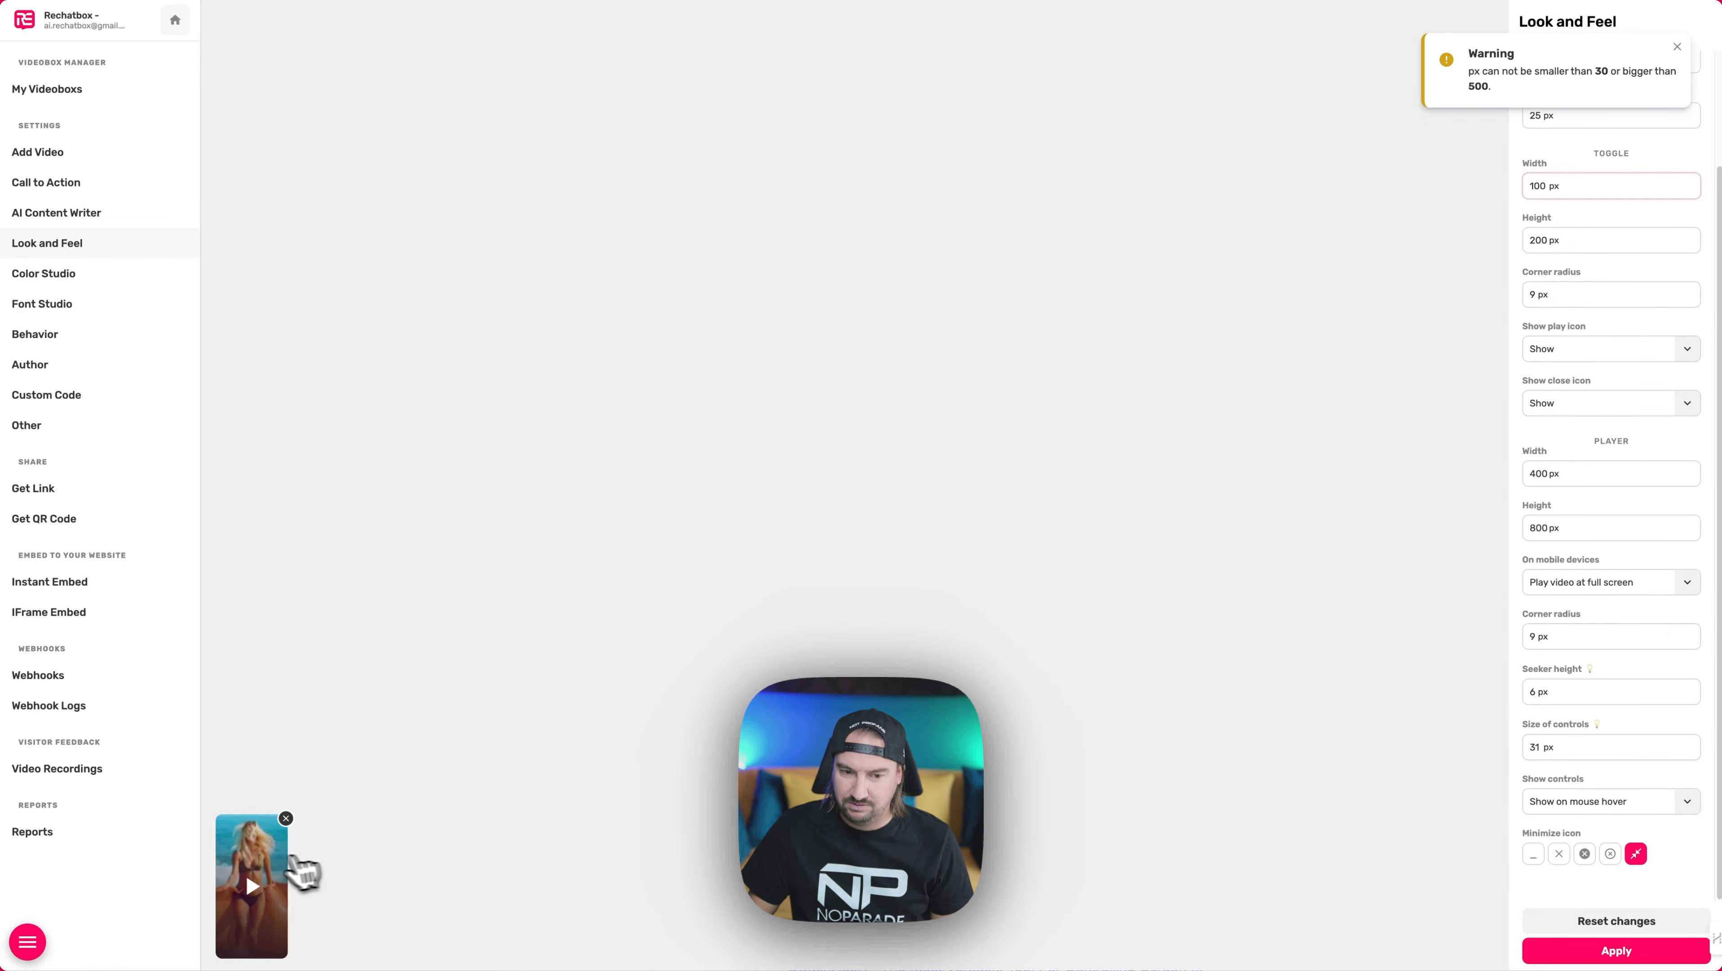
{"action": "left_click", "coordinate": [304, 872]}
{"action": "left_click_drag", "start_coordinate": [1550, 473], "coordinate": [1522, 491]}
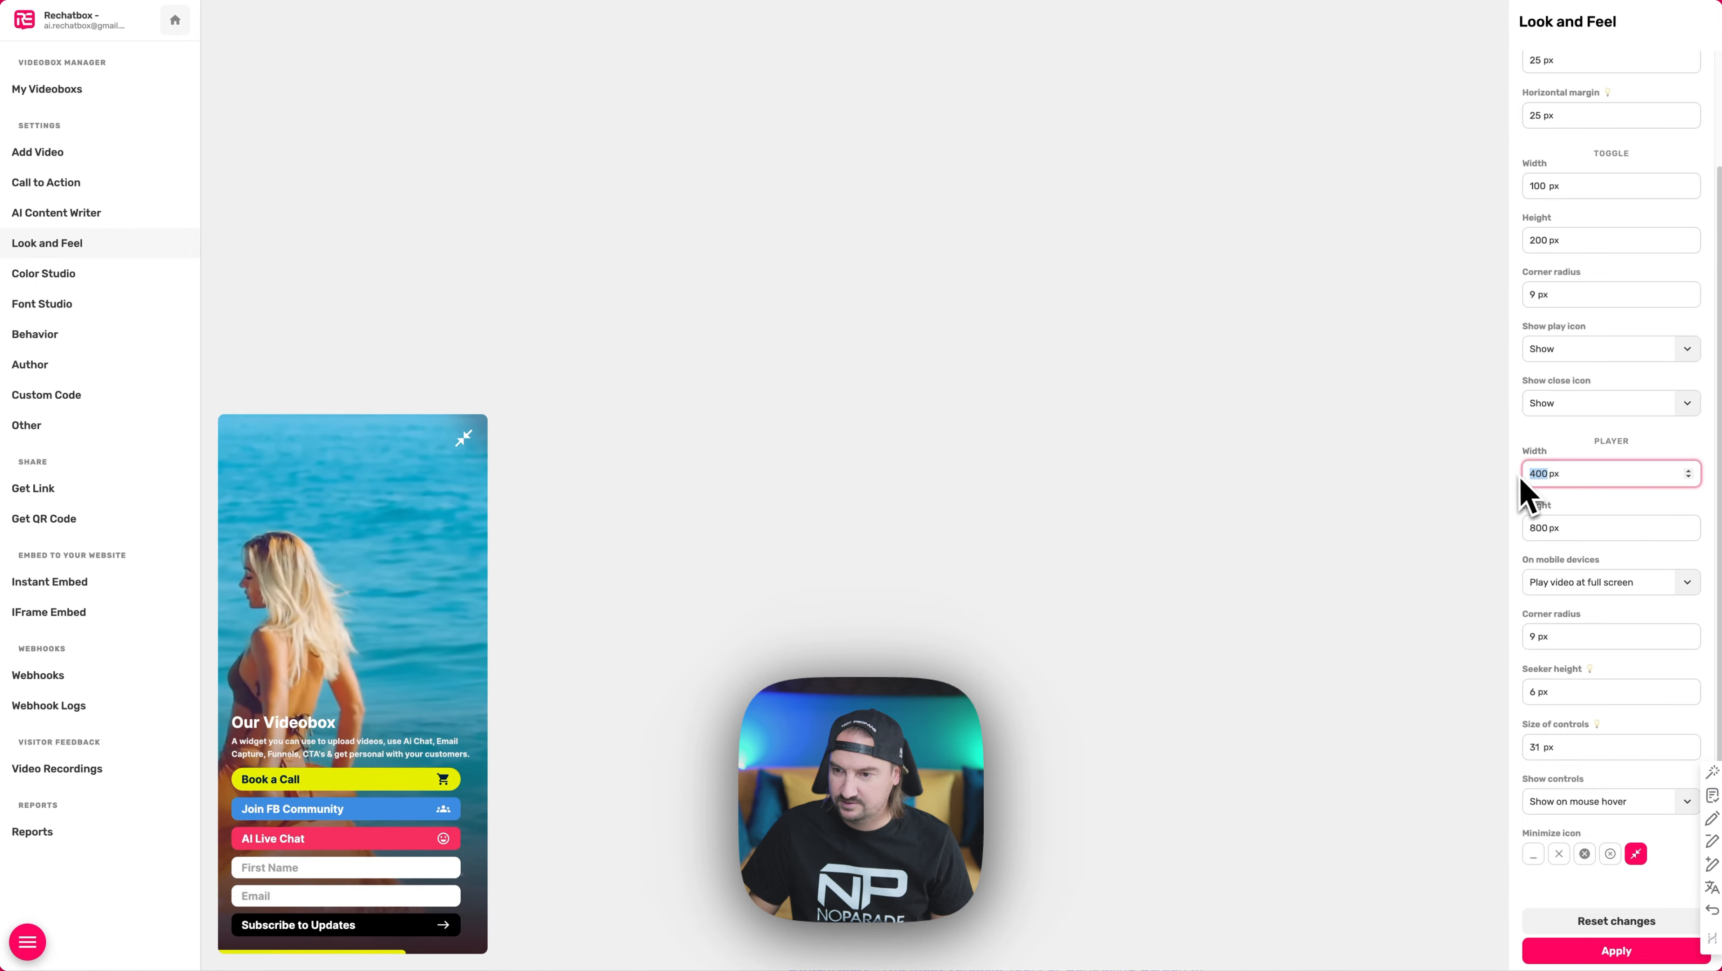
{"action": "type", "text": "600"}
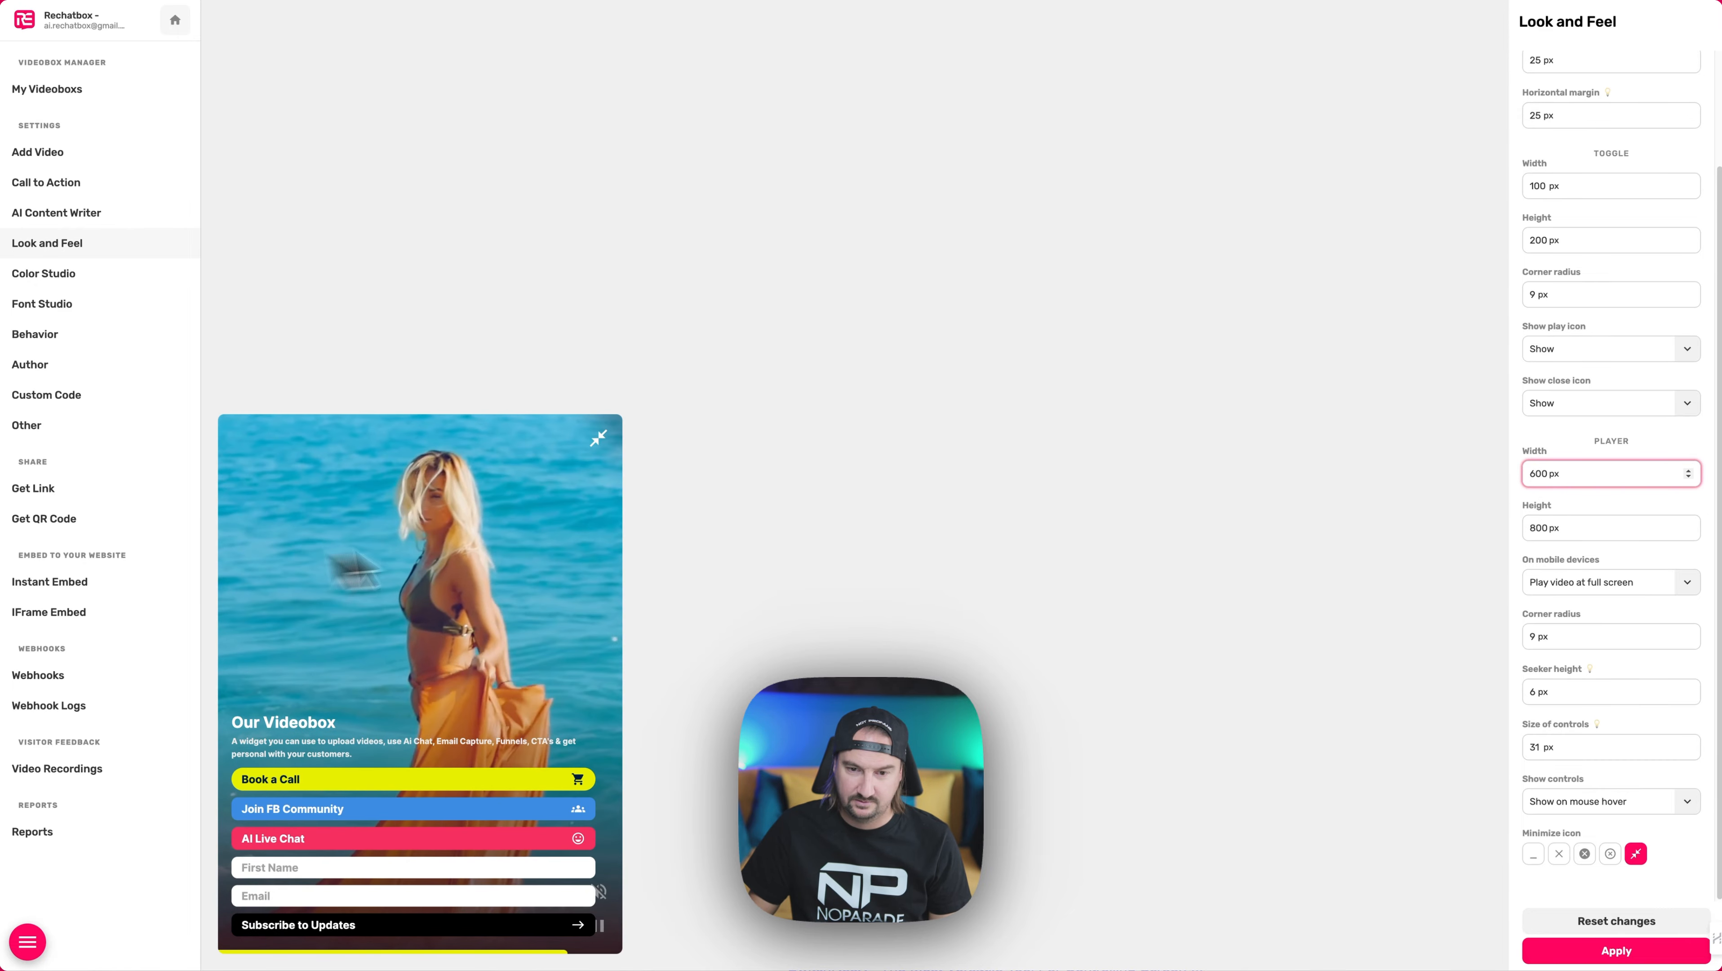
- Check the mobile device playback options, keeping "Play video at full screen", and try the X minimize icon before restoring the inward-arrows icon
{"action": "left_click", "coordinate": [1591, 584]}
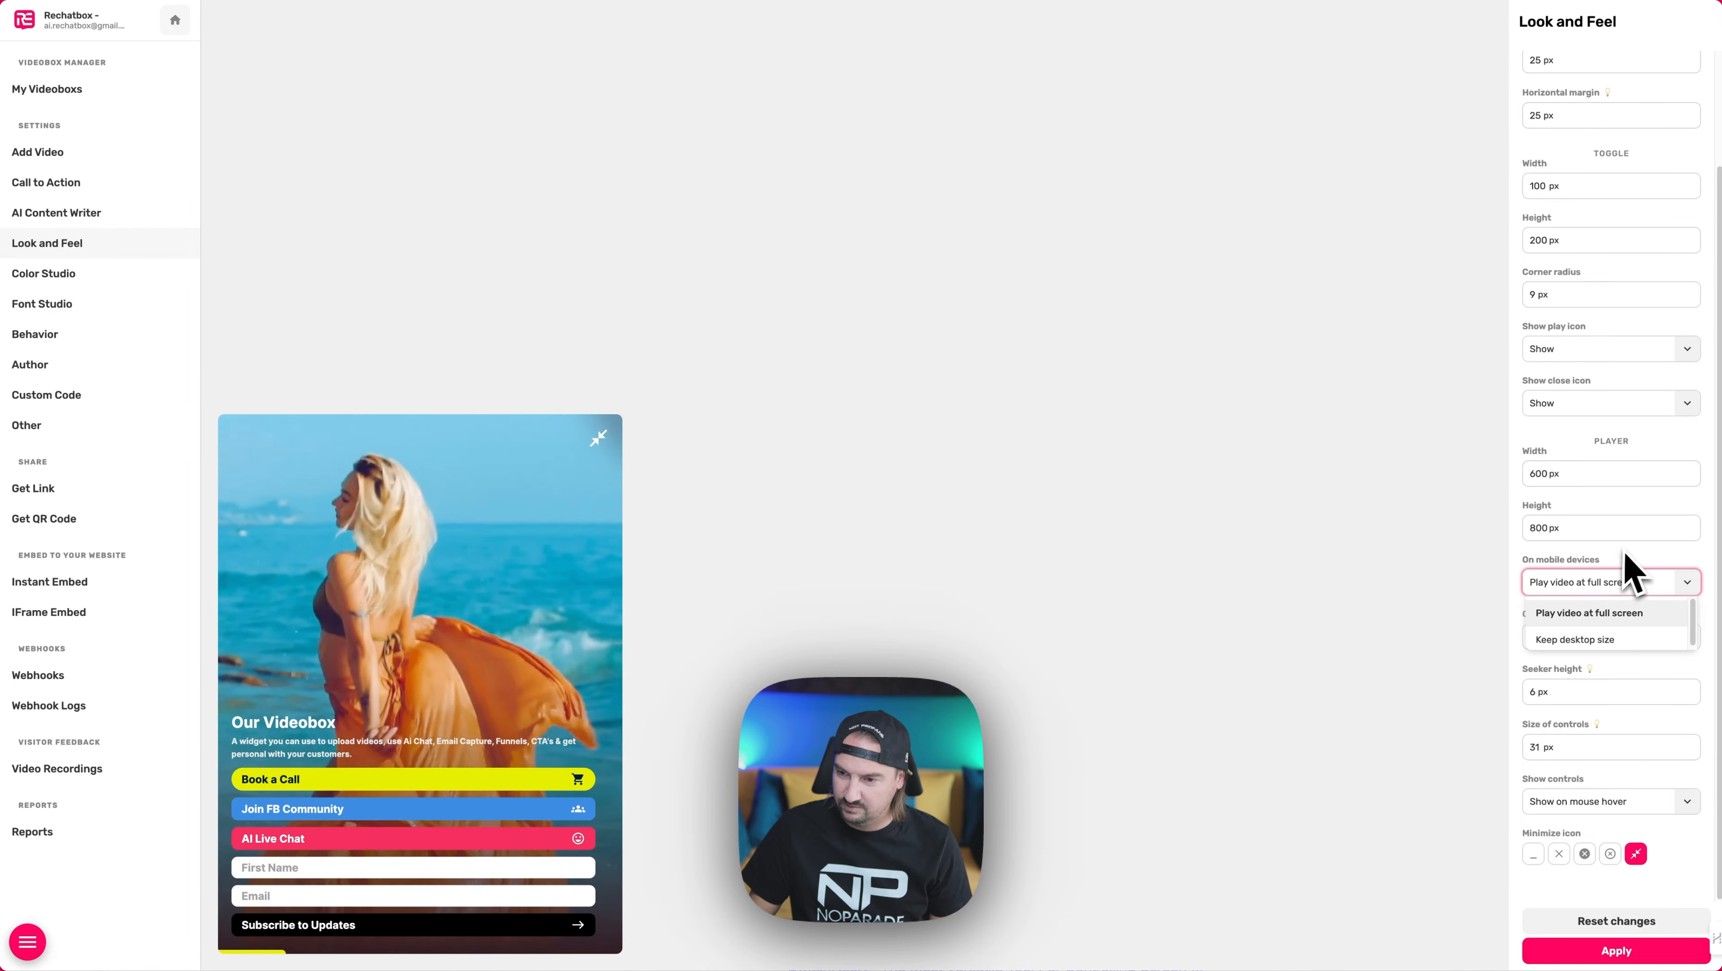
{"action": "left_click", "coordinate": [1664, 673]}
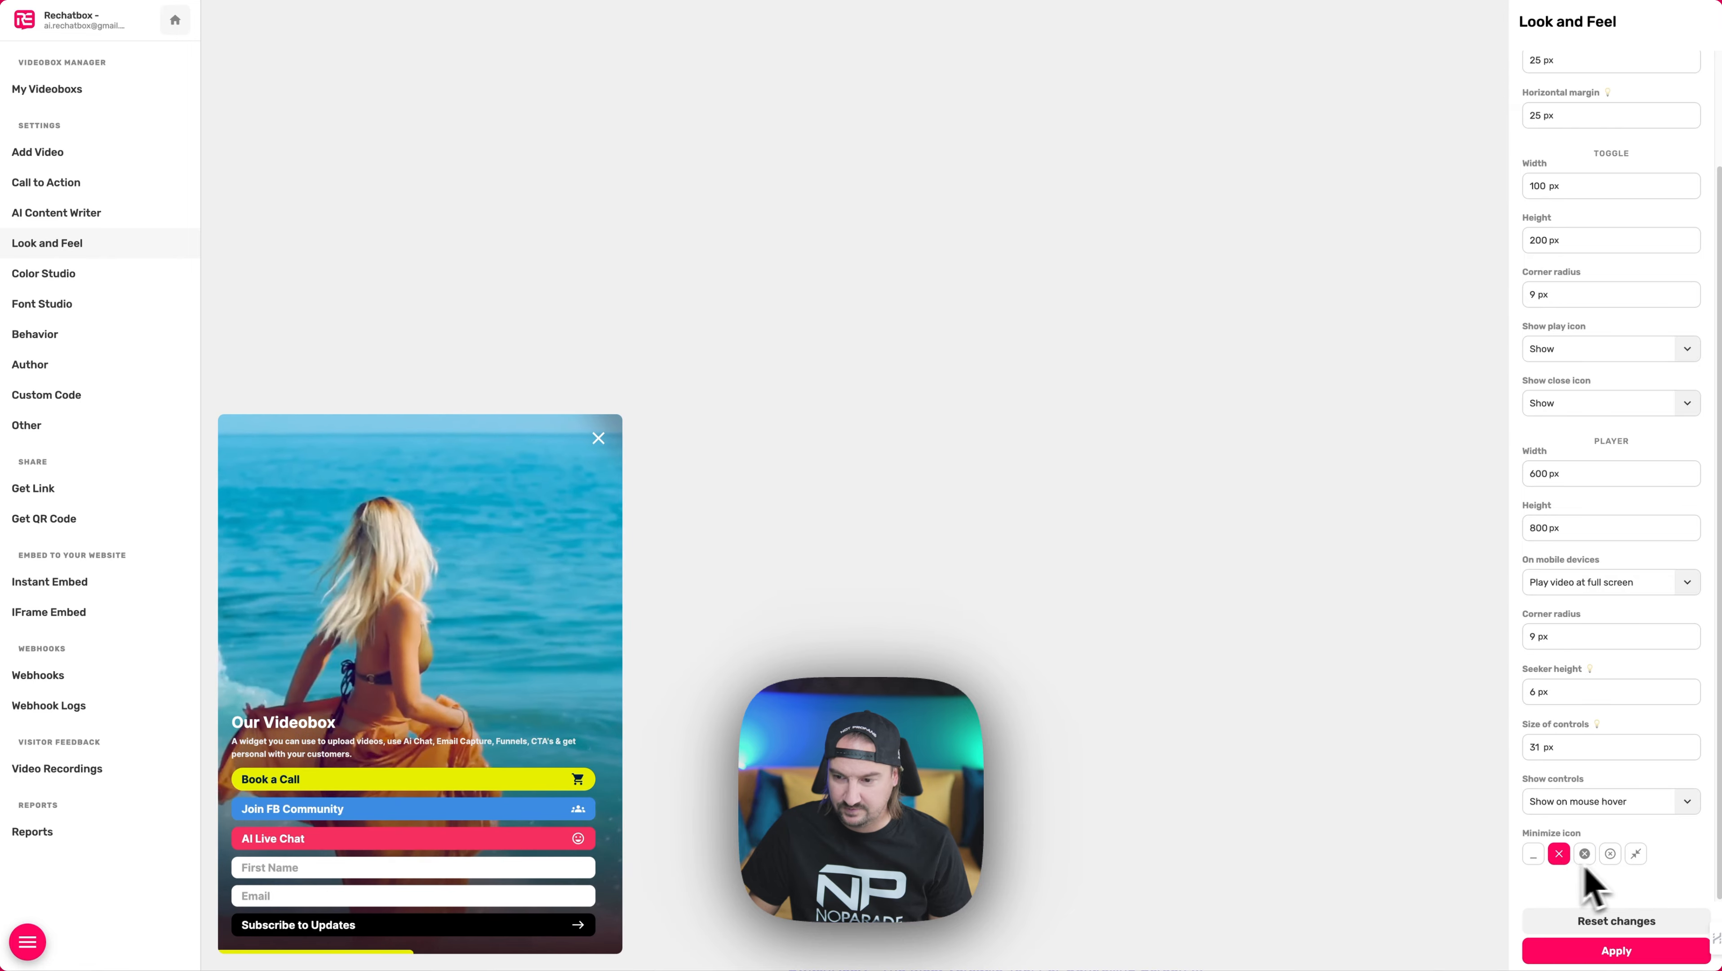
{"action": "left_click", "coordinate": [1556, 858]}
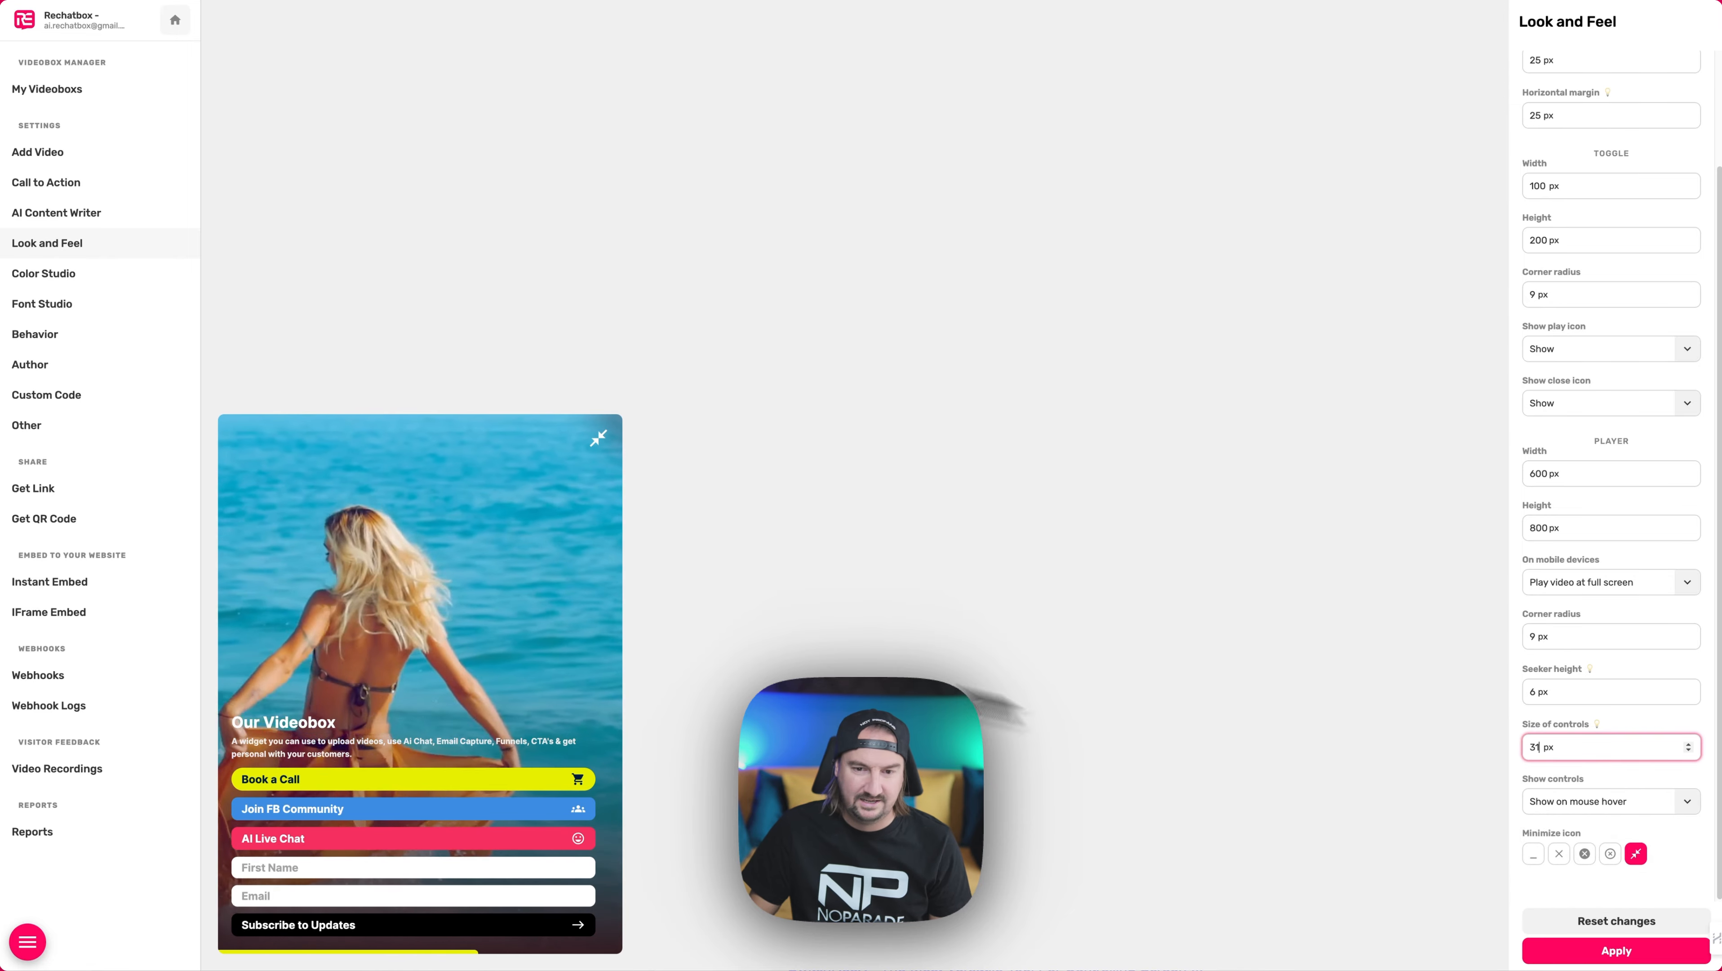
- View the Color Studio and Font Studio settings and collapse the videobox preview
{"action": "left_click", "coordinate": [47, 271]}
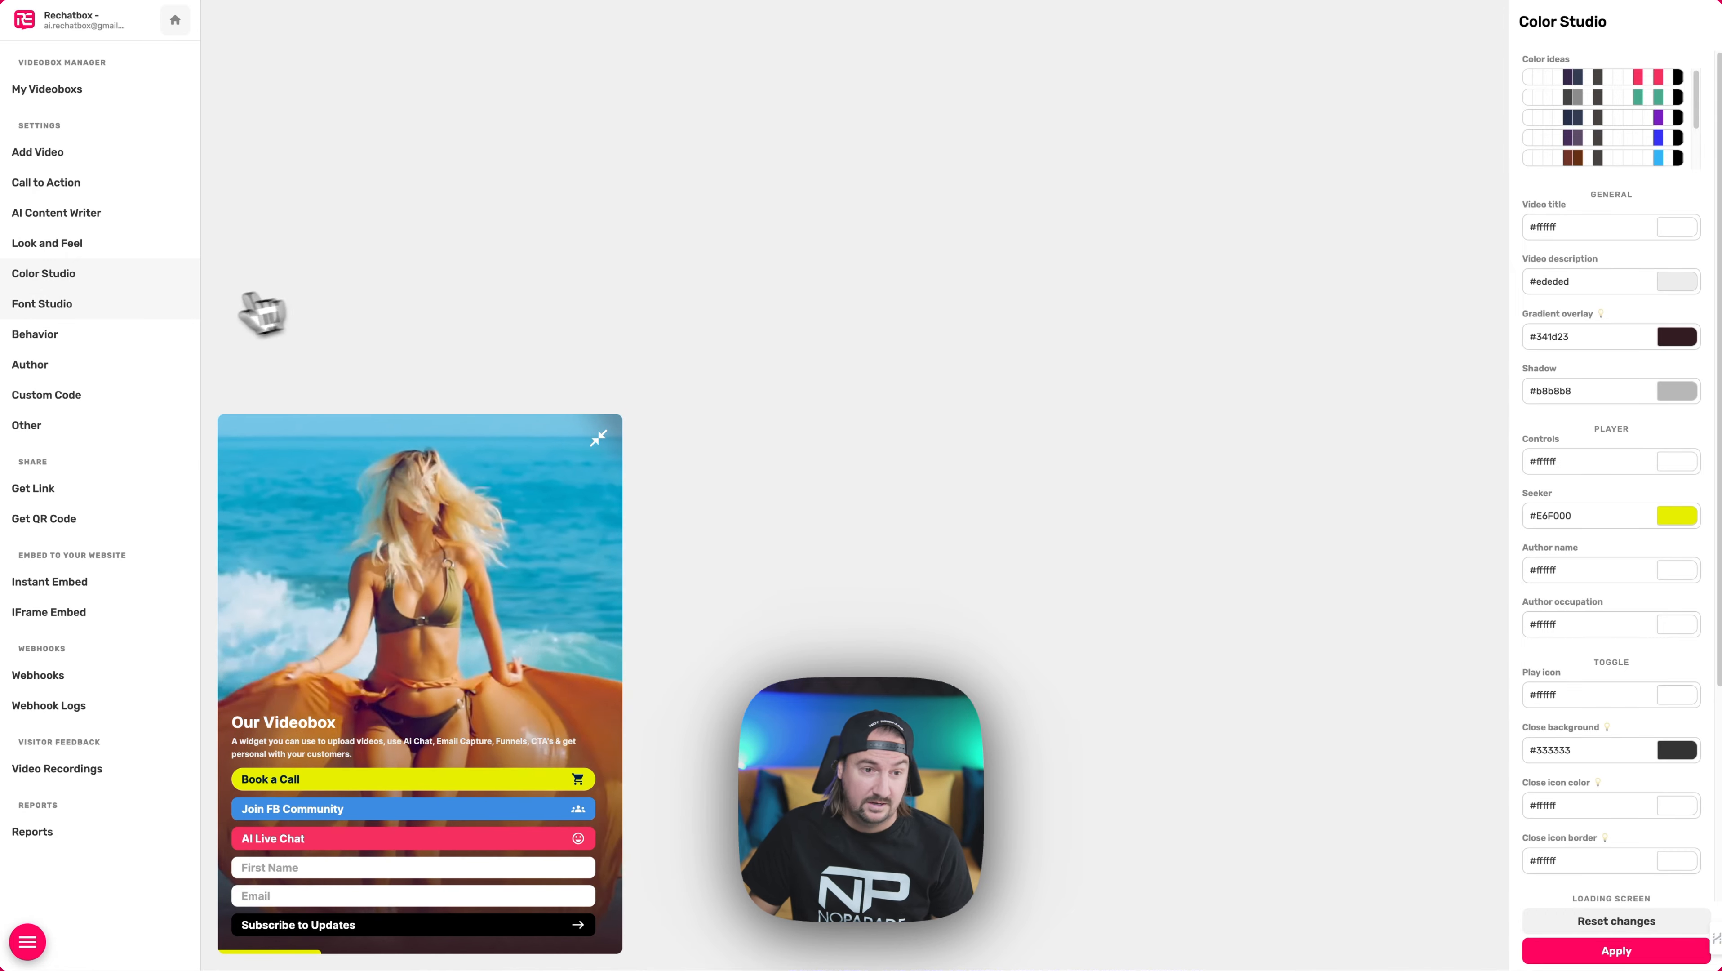
{"action": "left_click", "coordinate": [163, 306]}
{"action": "left_click", "coordinate": [598, 439]}
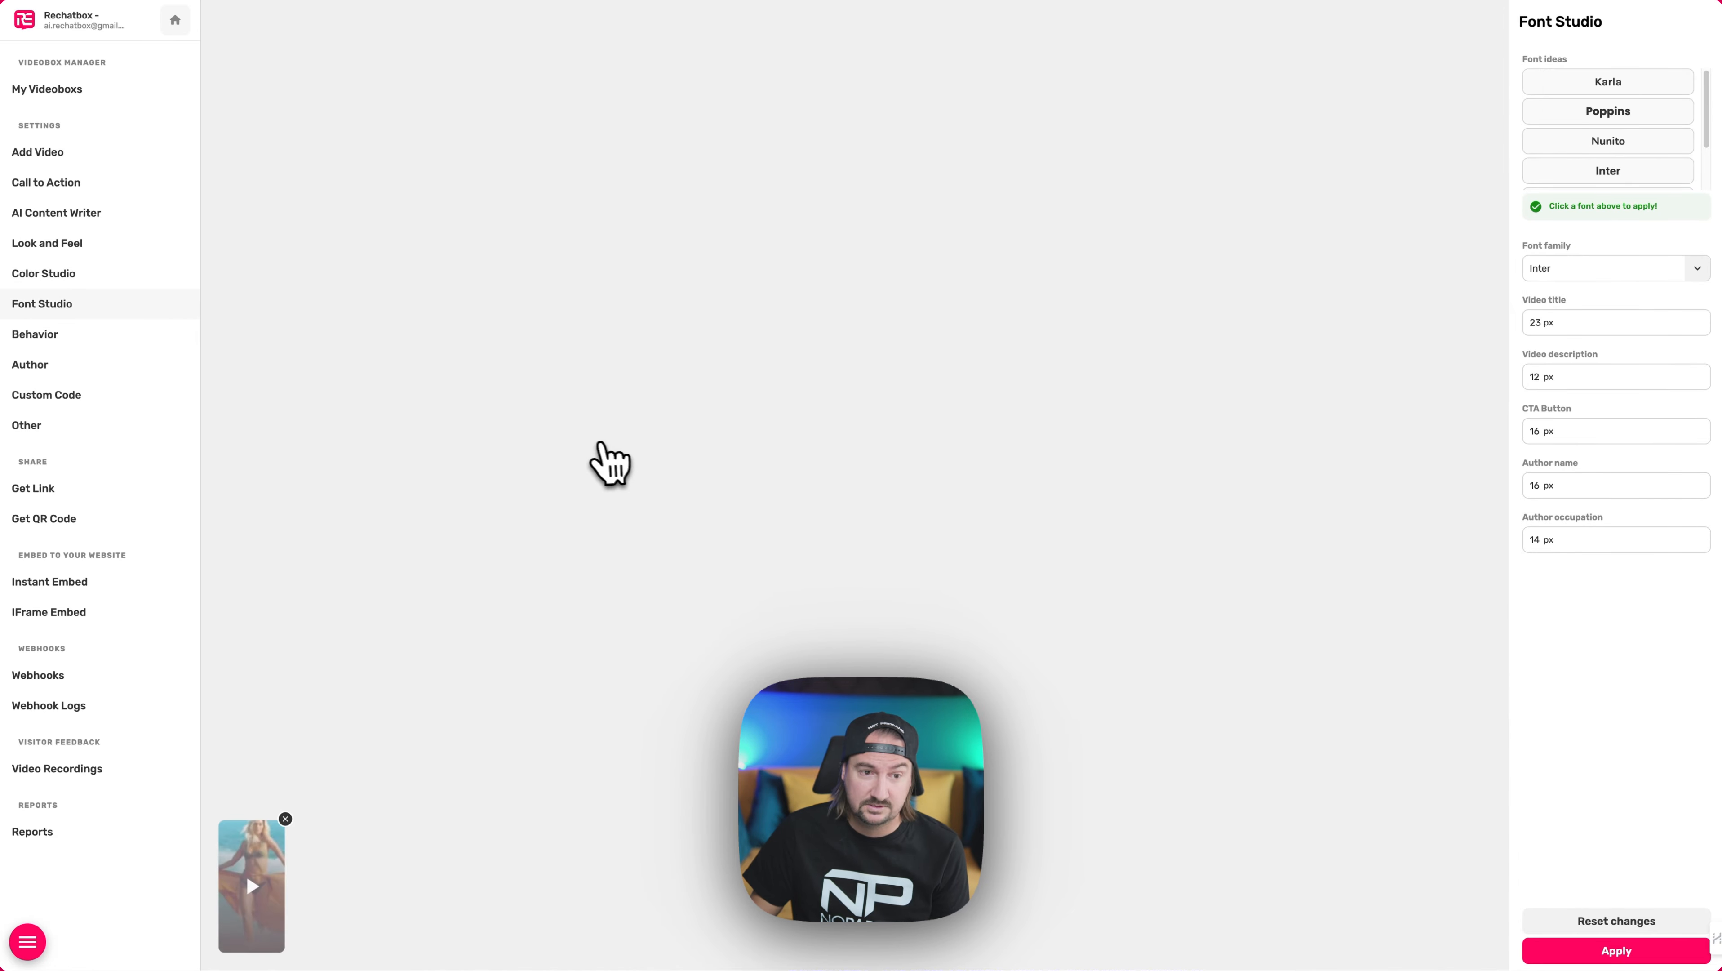
- Review the Behavior choices for video end and default sound, keeping "Play again (loop)" and "Unmuted"
{"action": "left_click", "coordinate": [150, 343]}
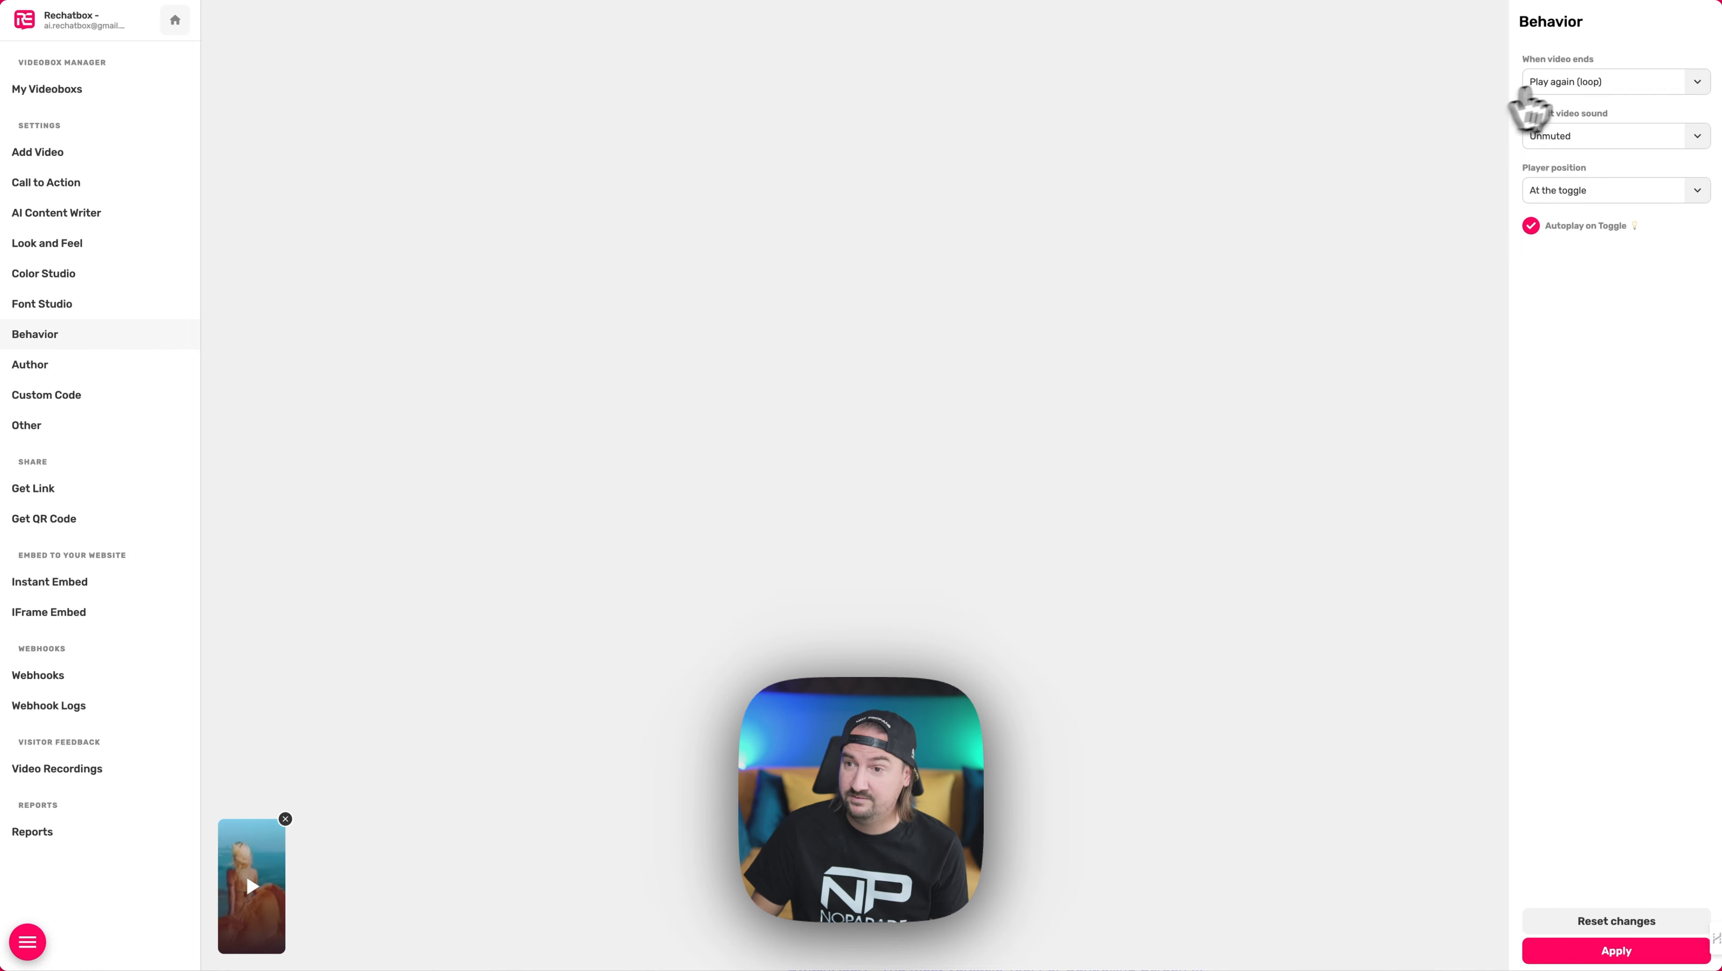
{"action": "left_click", "coordinate": [1590, 81]}
{"action": "left_click", "coordinate": [1583, 112]}
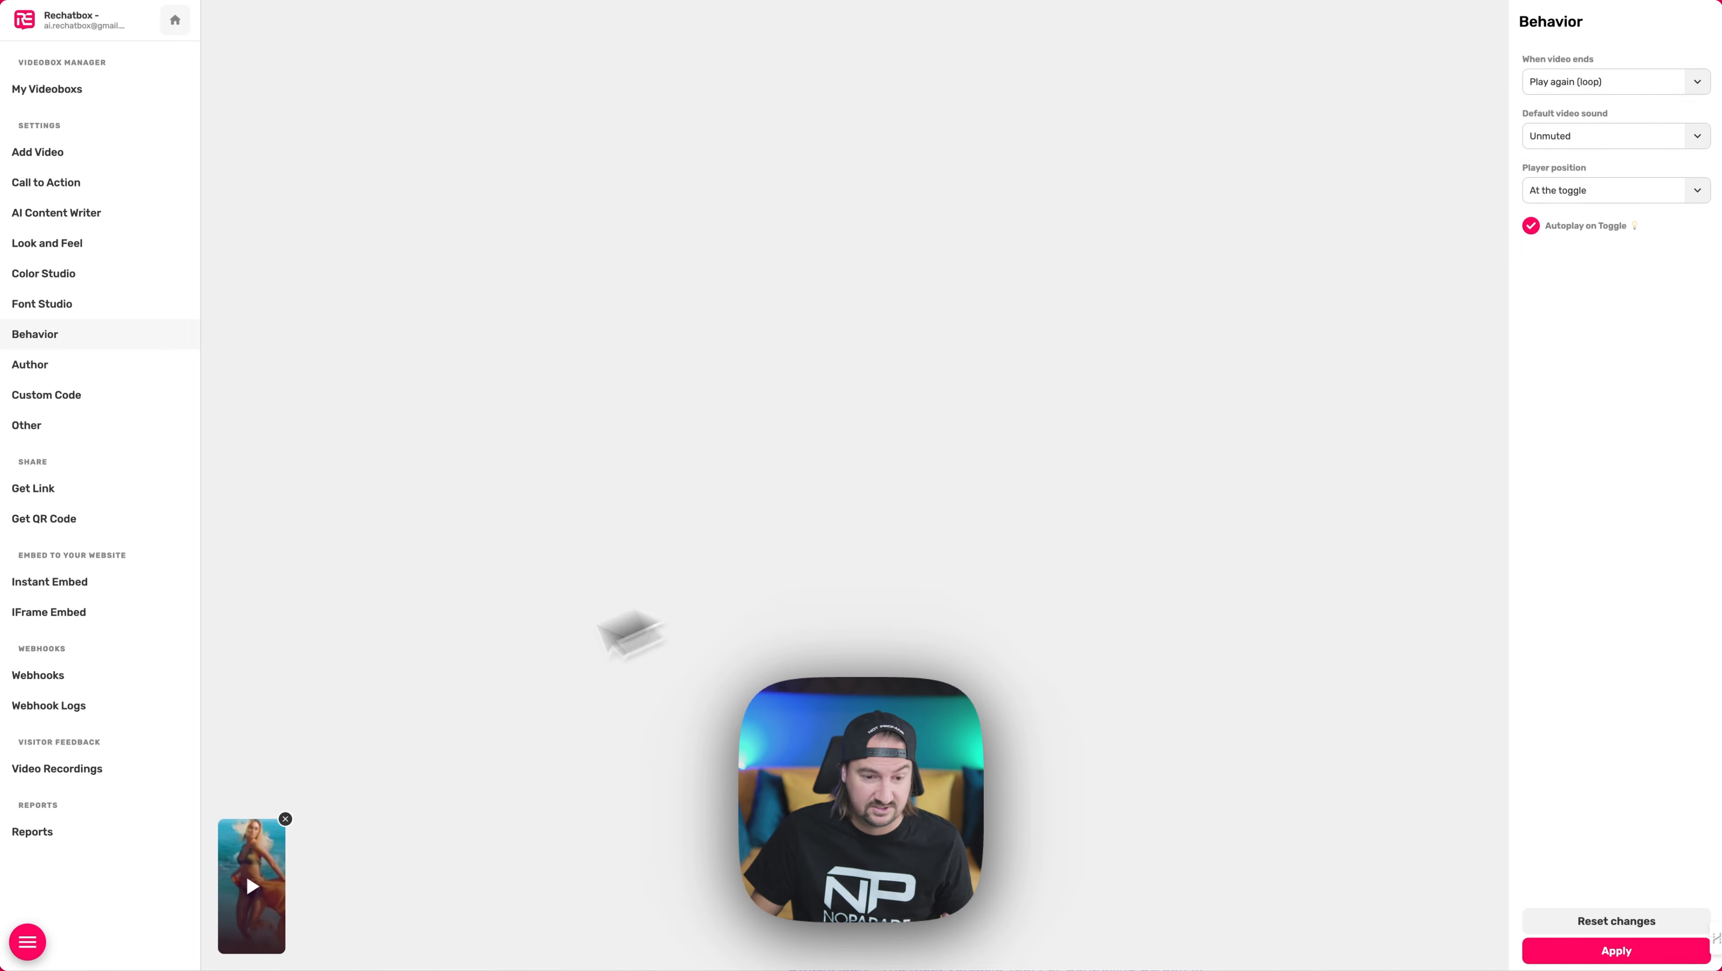
{"action": "left_click", "coordinate": [1603, 139]}
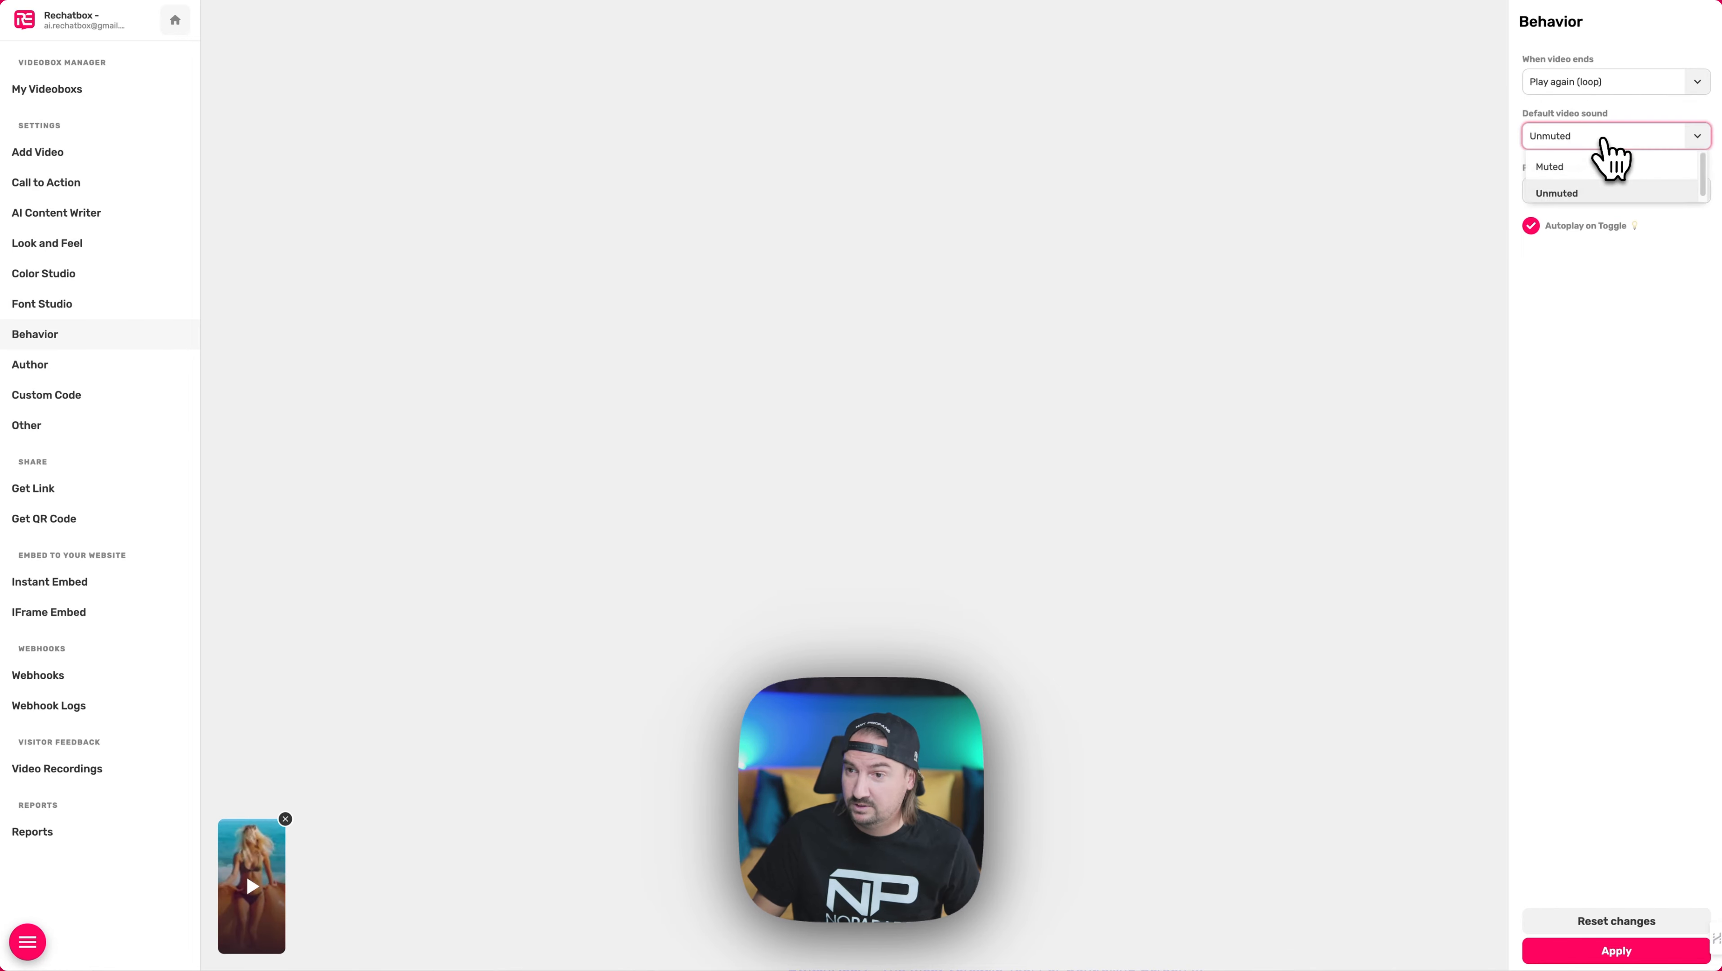
{"action": "left_click", "coordinate": [1609, 193]}
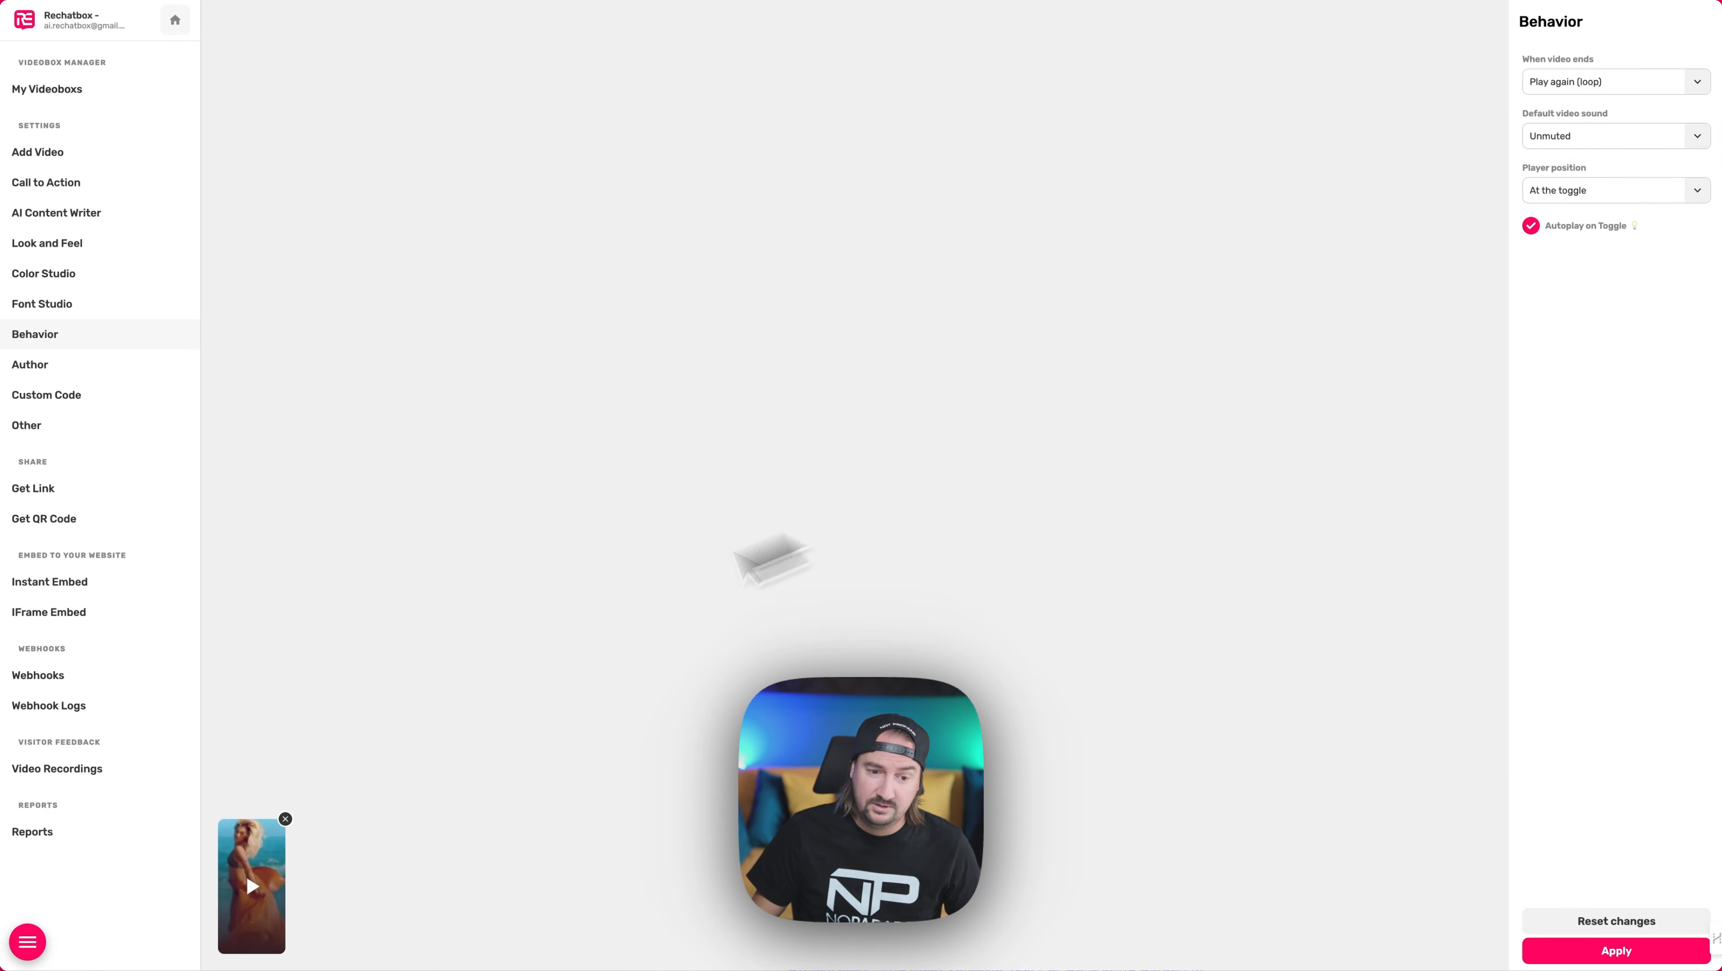
- Expand the preview and upload Rechatbox-AI-Avatar-Face.jpeg from the Graphics for Website folder as the author's profile picture
{"action": "left_click", "coordinate": [102, 370]}
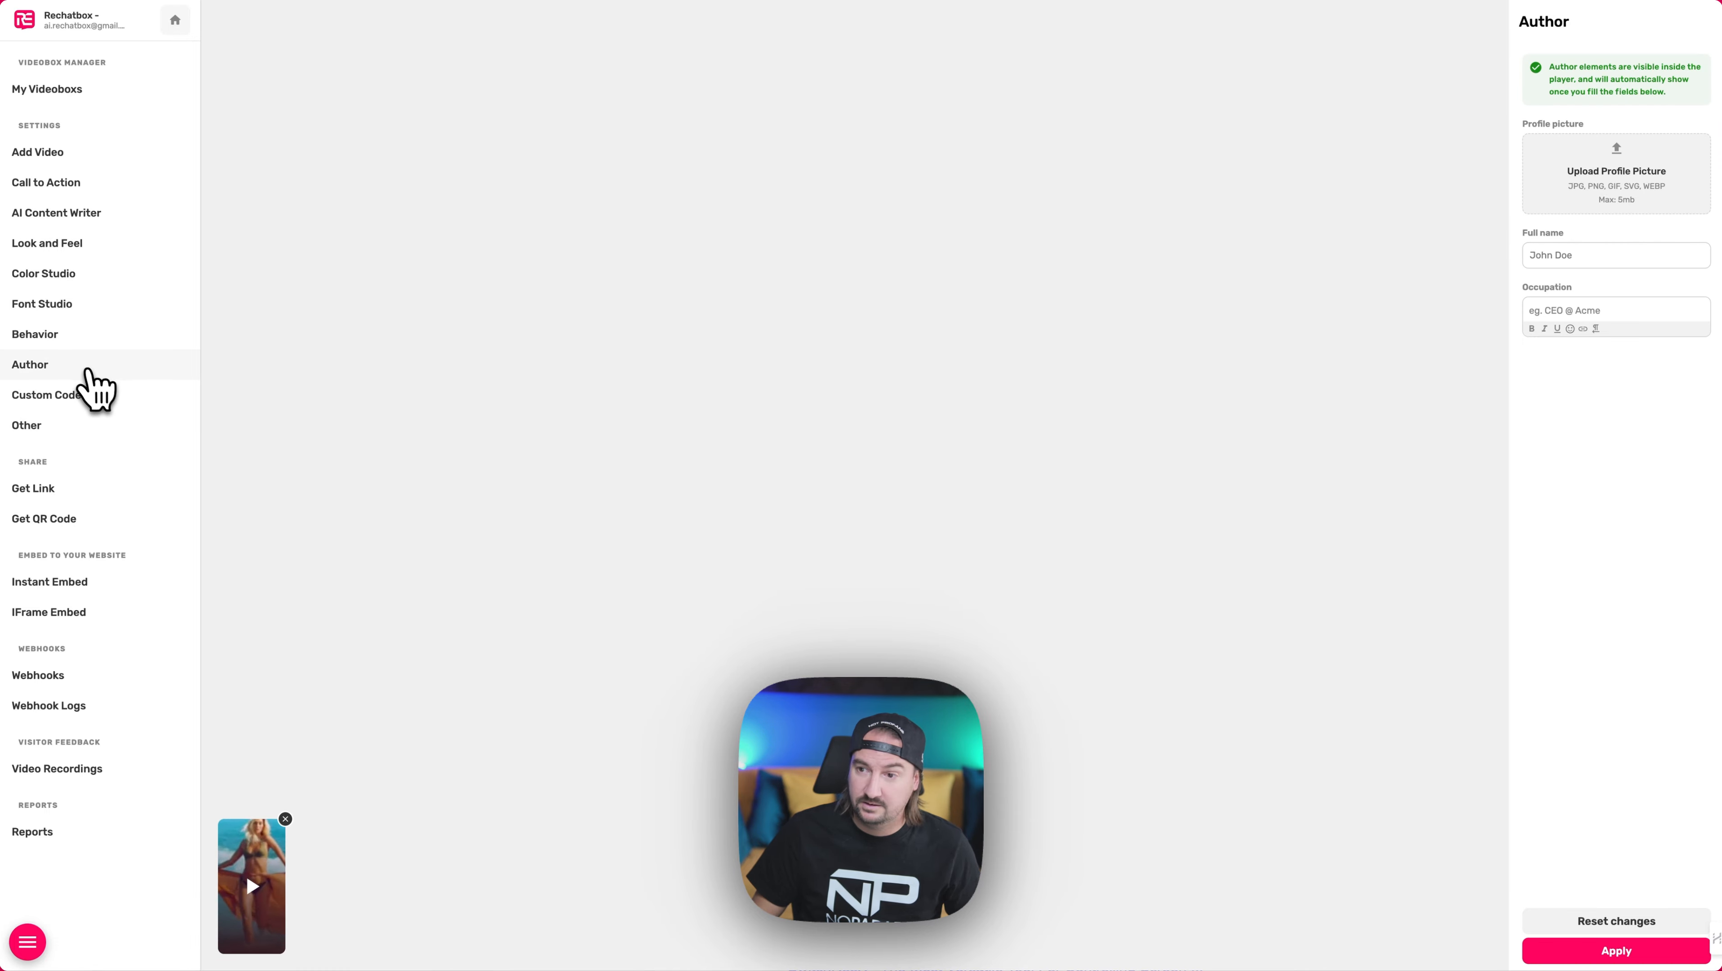
{"action": "left_click", "coordinate": [265, 860]}
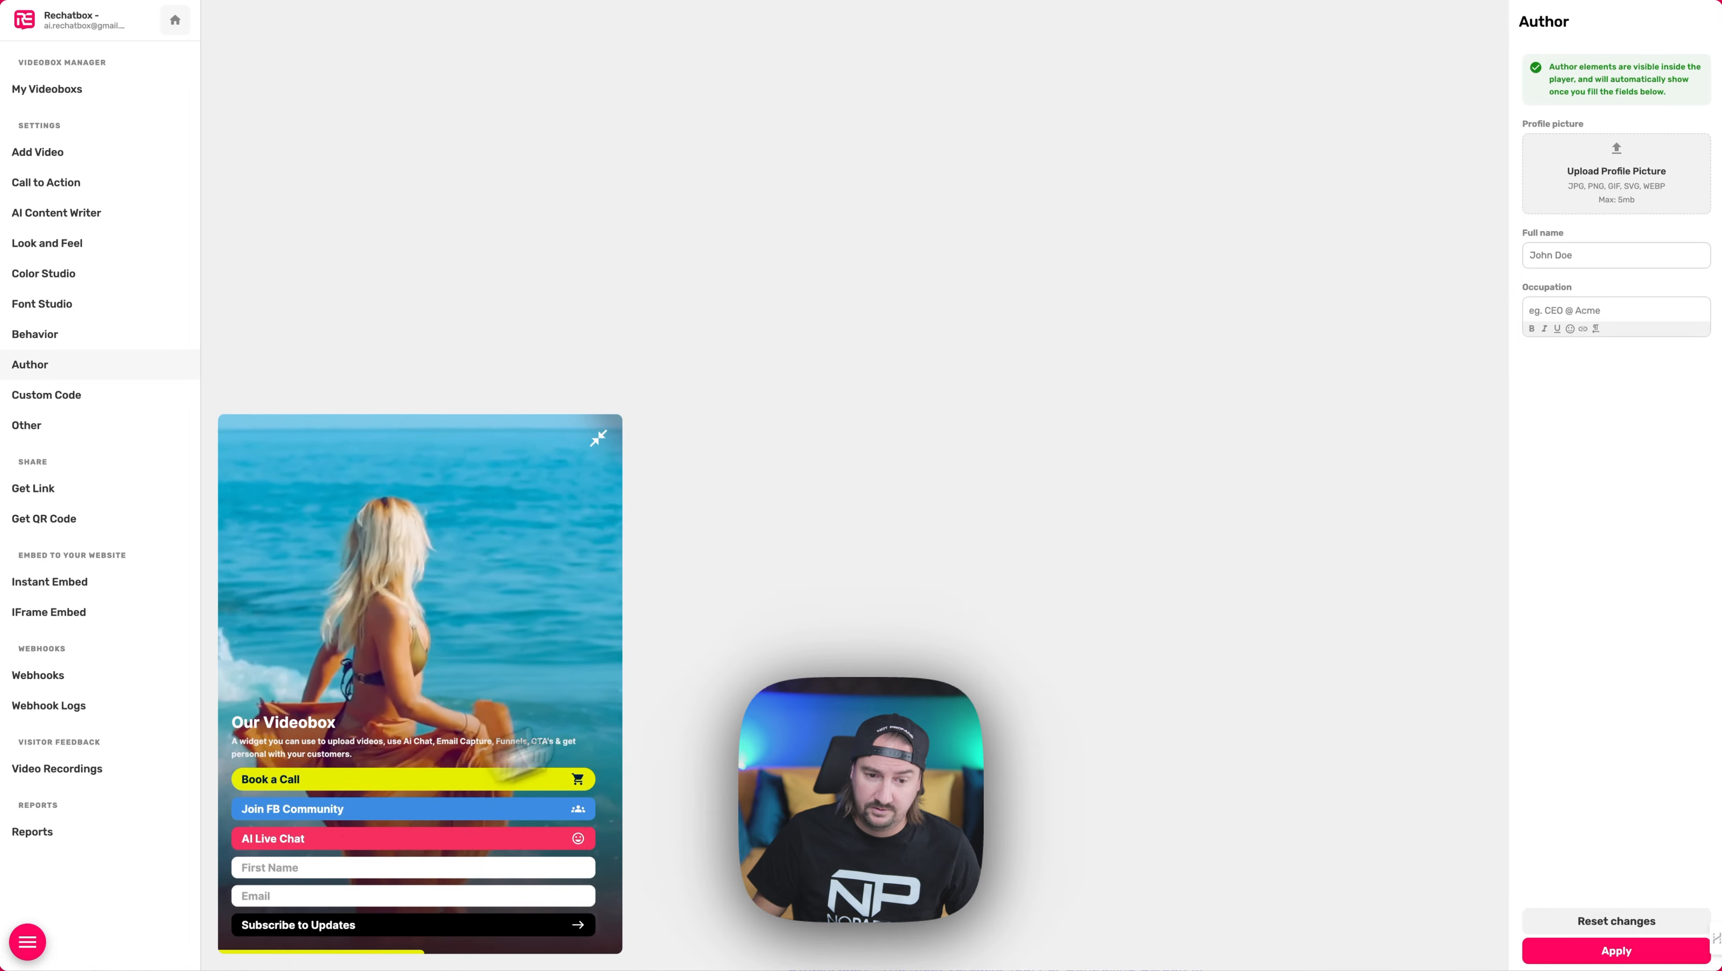
{"action": "left_click", "coordinate": [1564, 256]}
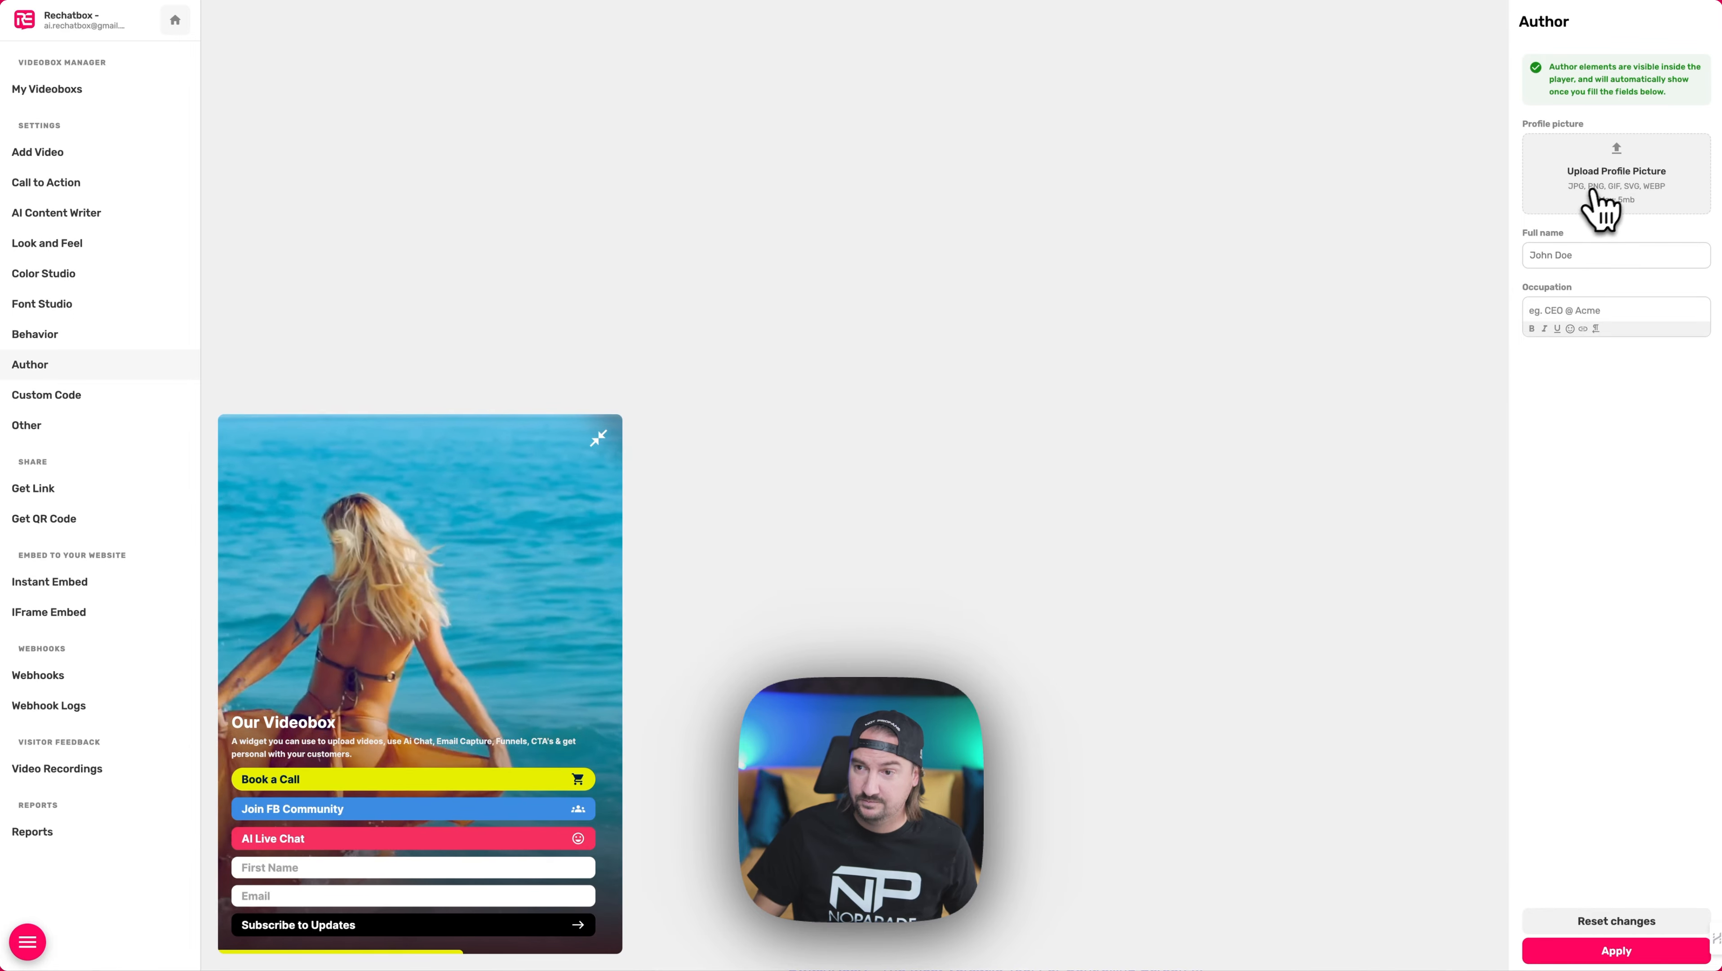
{"action": "left_click", "coordinate": [1572, 204]}
{"action": "left_click", "coordinate": [436, 127]}
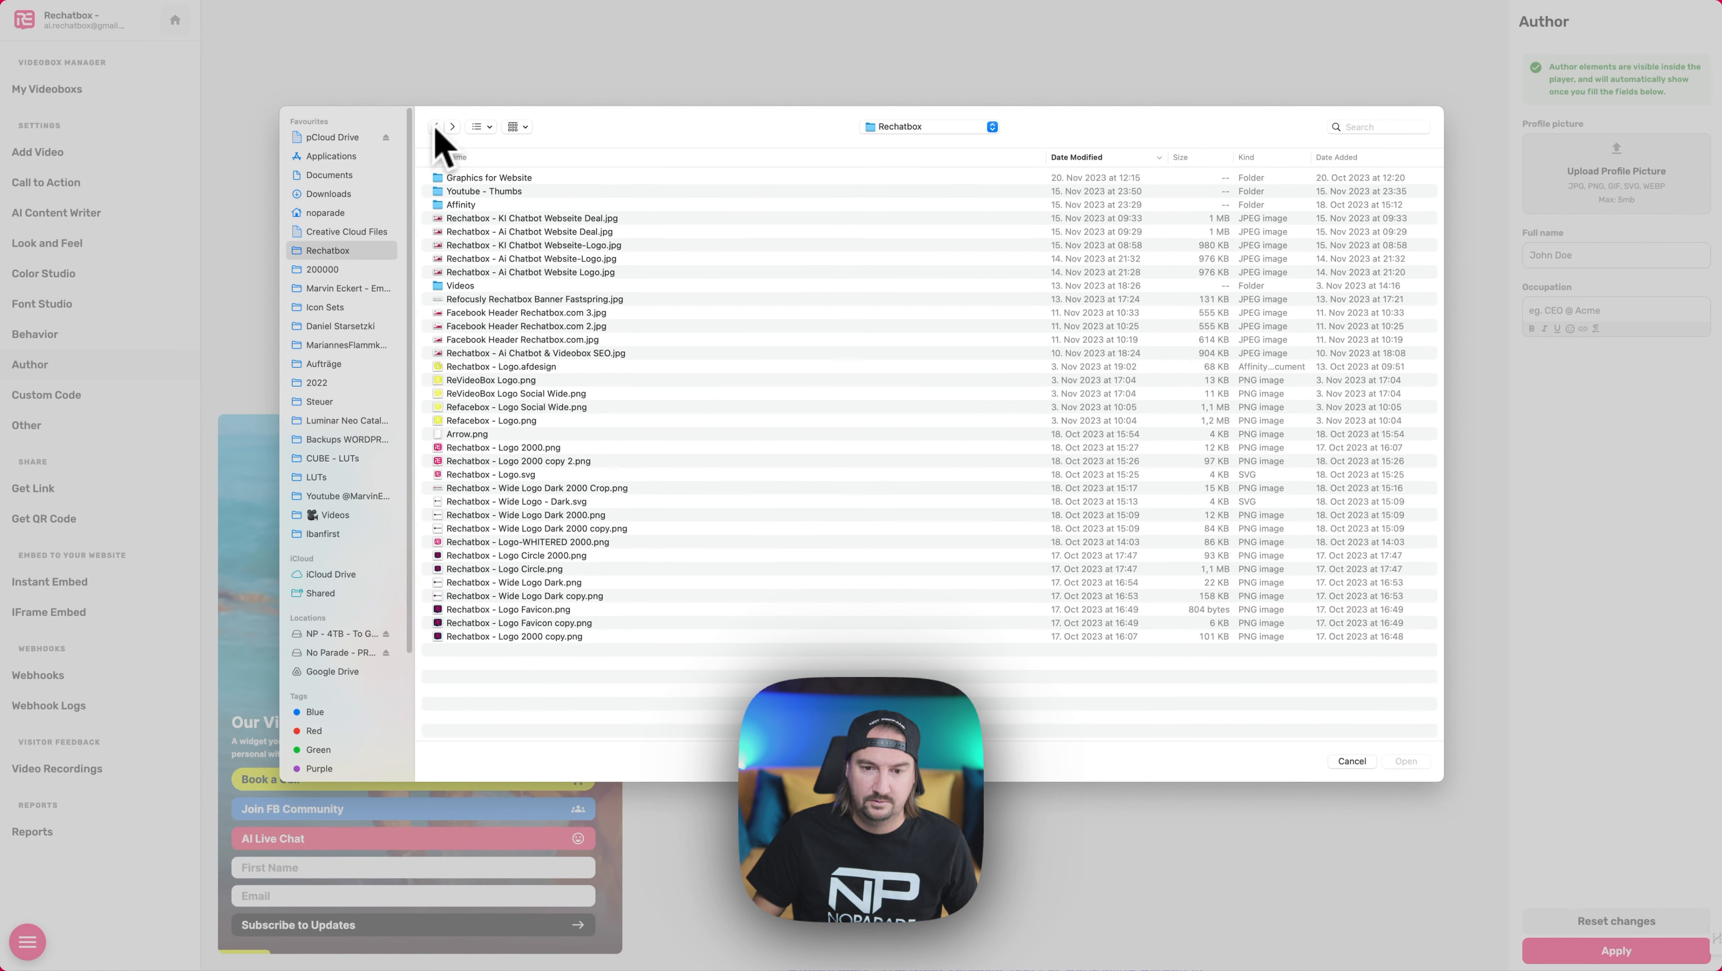
{"action": "left_click", "coordinate": [452, 127]}
{"action": "left_click", "coordinate": [565, 529]}
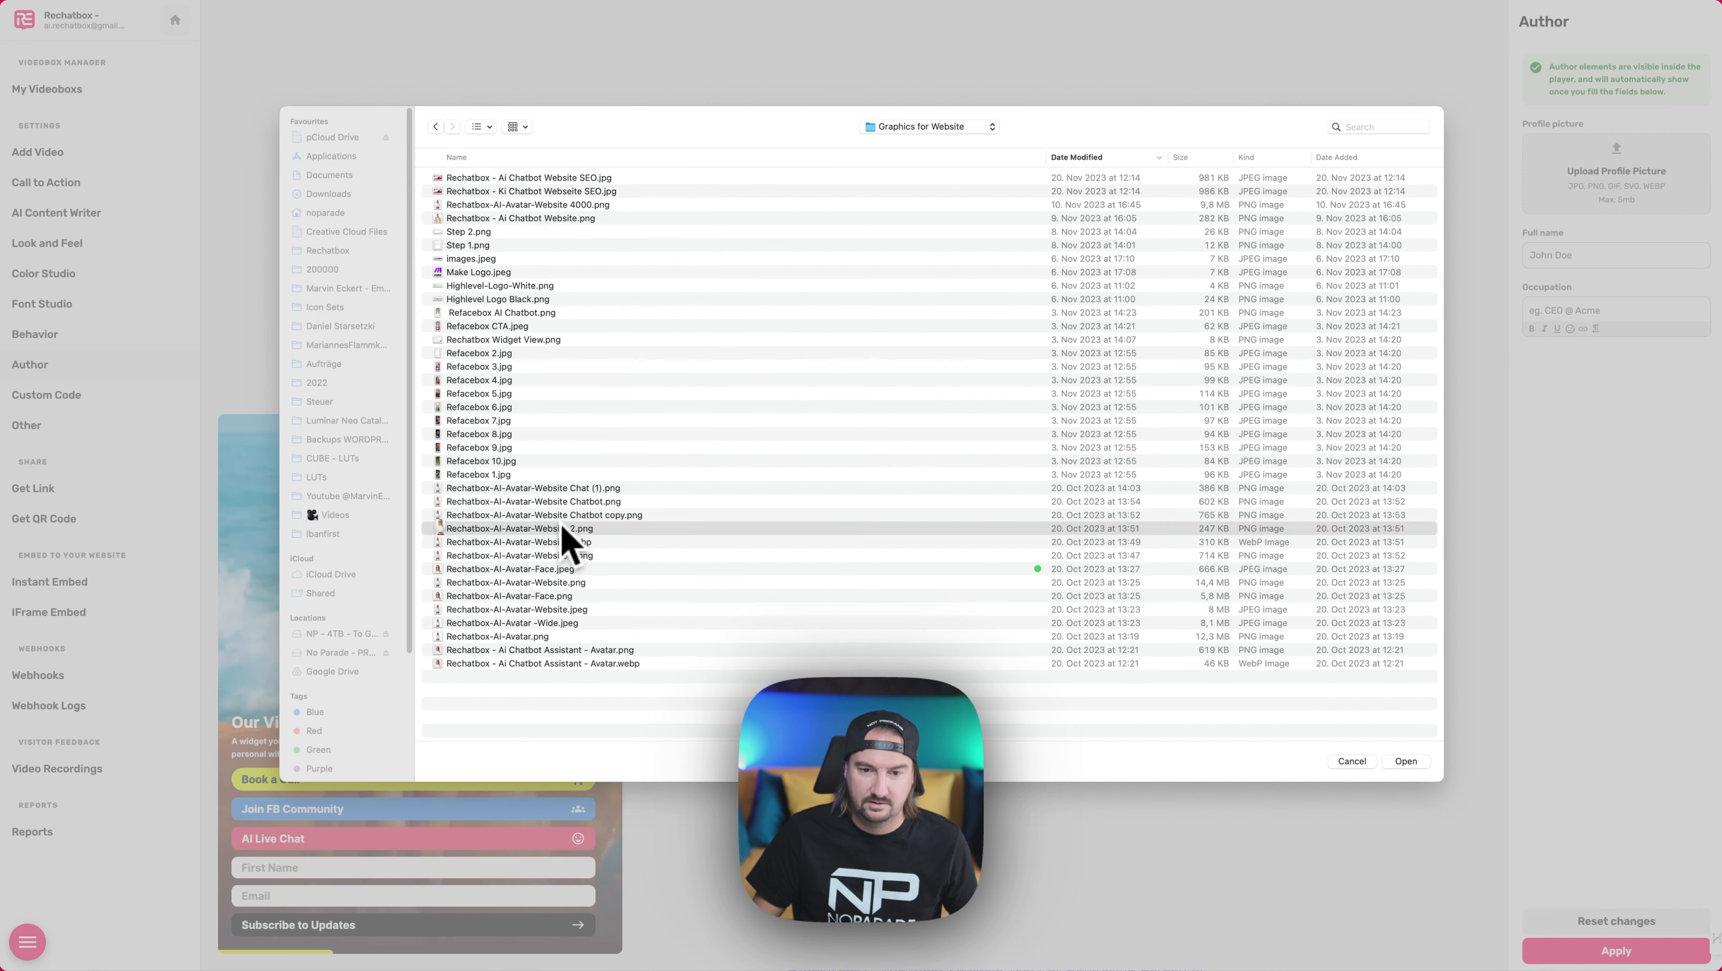
{"action": "left_click", "coordinate": [601, 582]}
{"action": "double_click", "coordinate": [607, 584]}
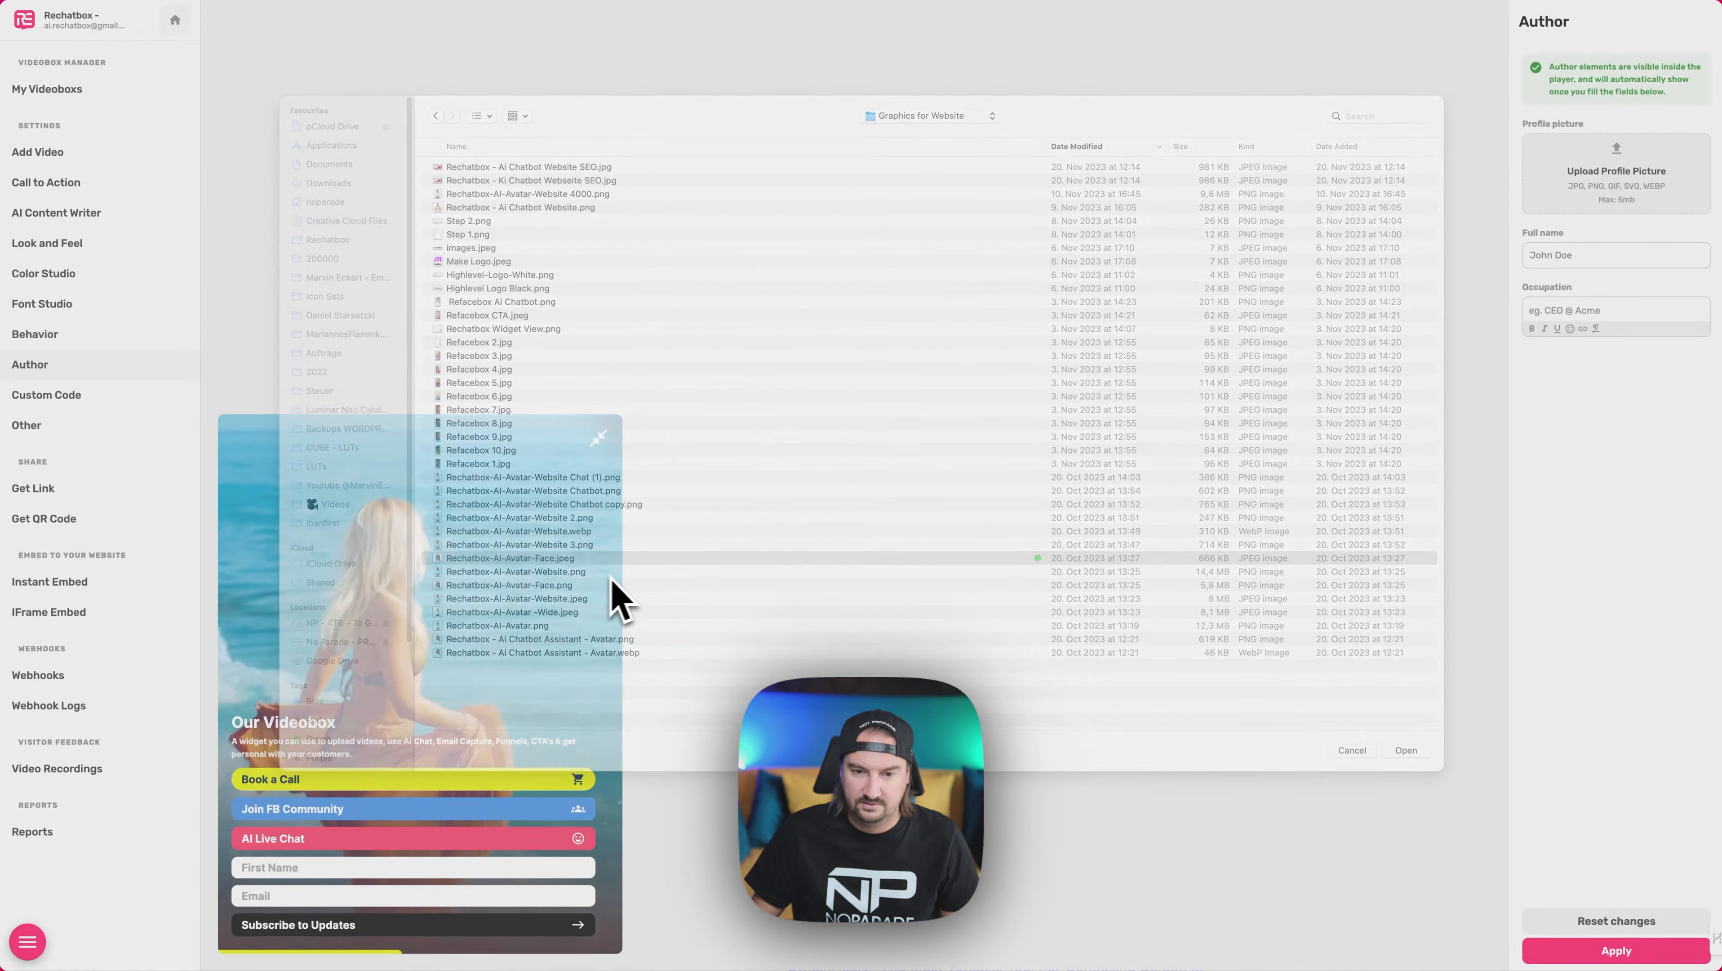
- Enter the author's full name and set the occupation to "CEO"
{"action": "left_click", "coordinate": [1585, 256]}
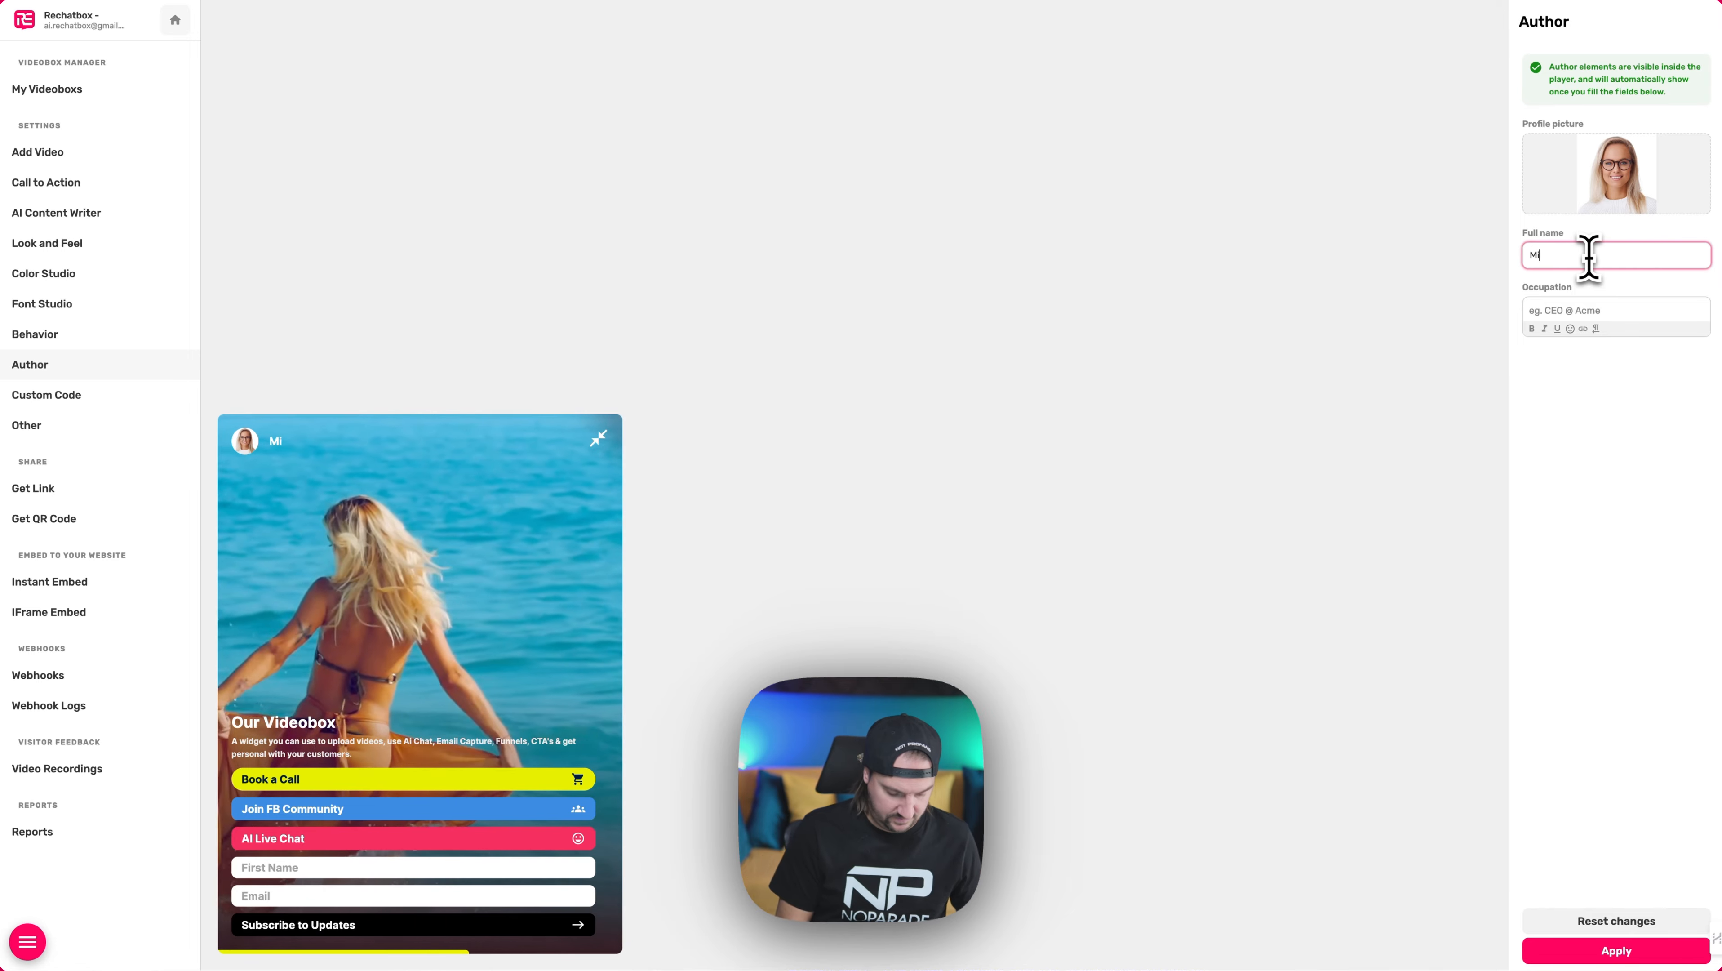
{"action": "left_click", "coordinate": [1574, 311]}
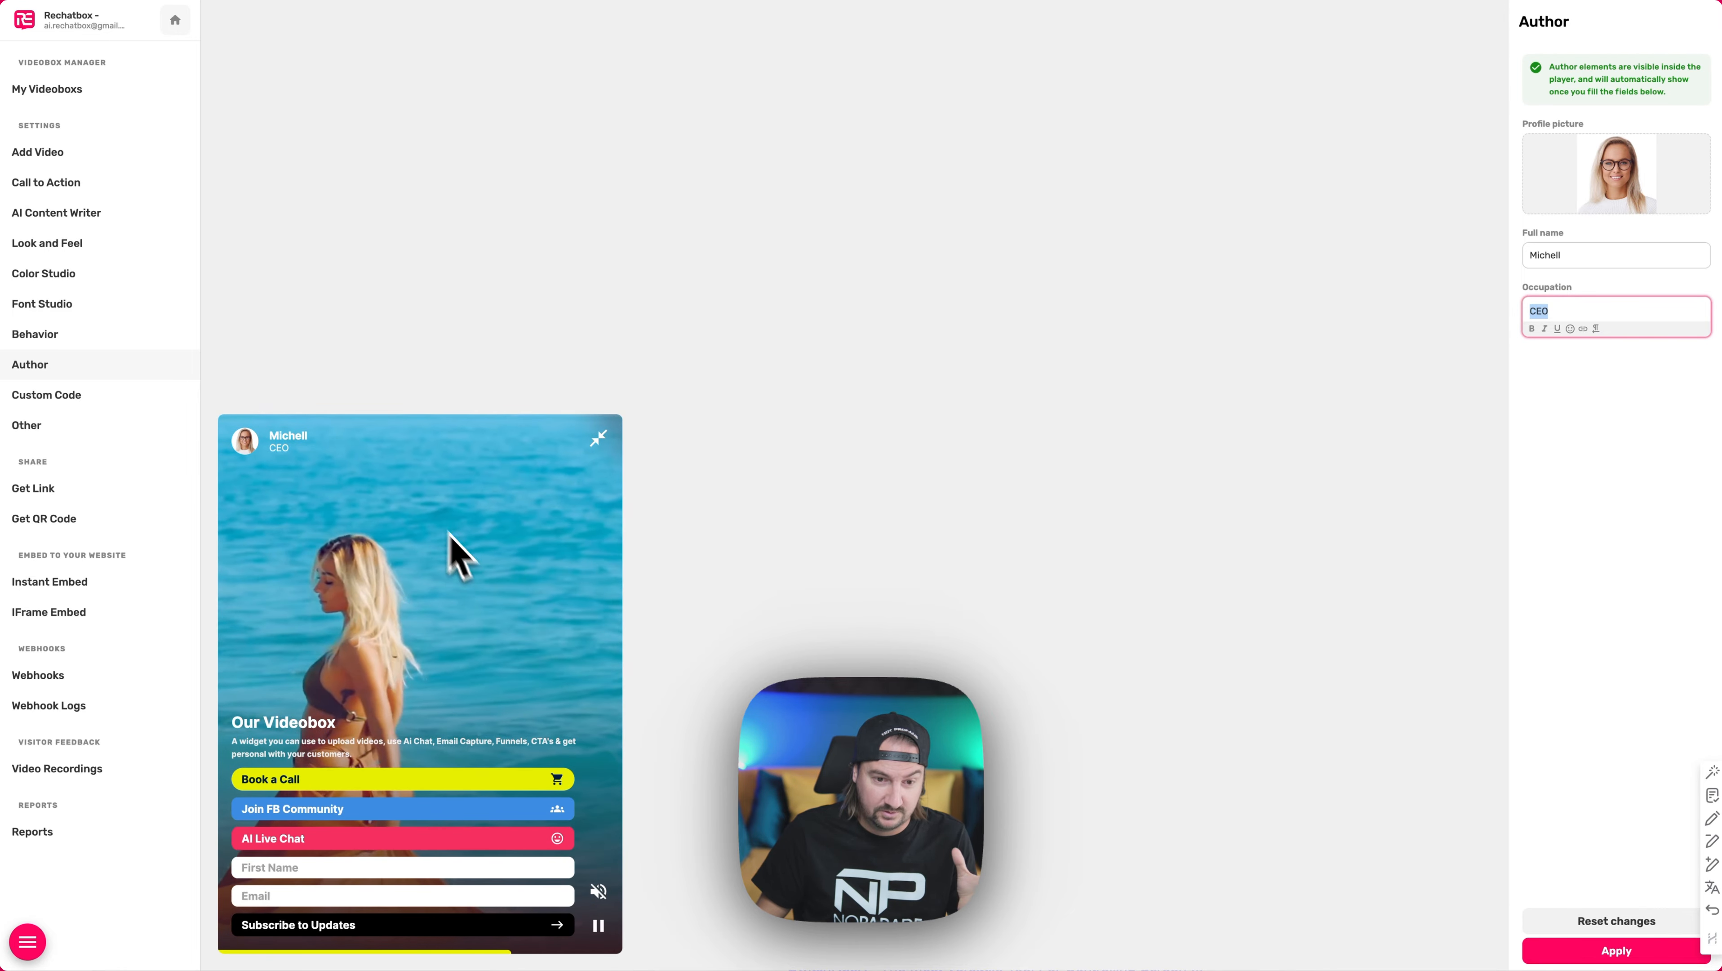
- View the Custom Code and Other settings pages and collapse the videobox preview
{"action": "left_click", "coordinate": [107, 408]}
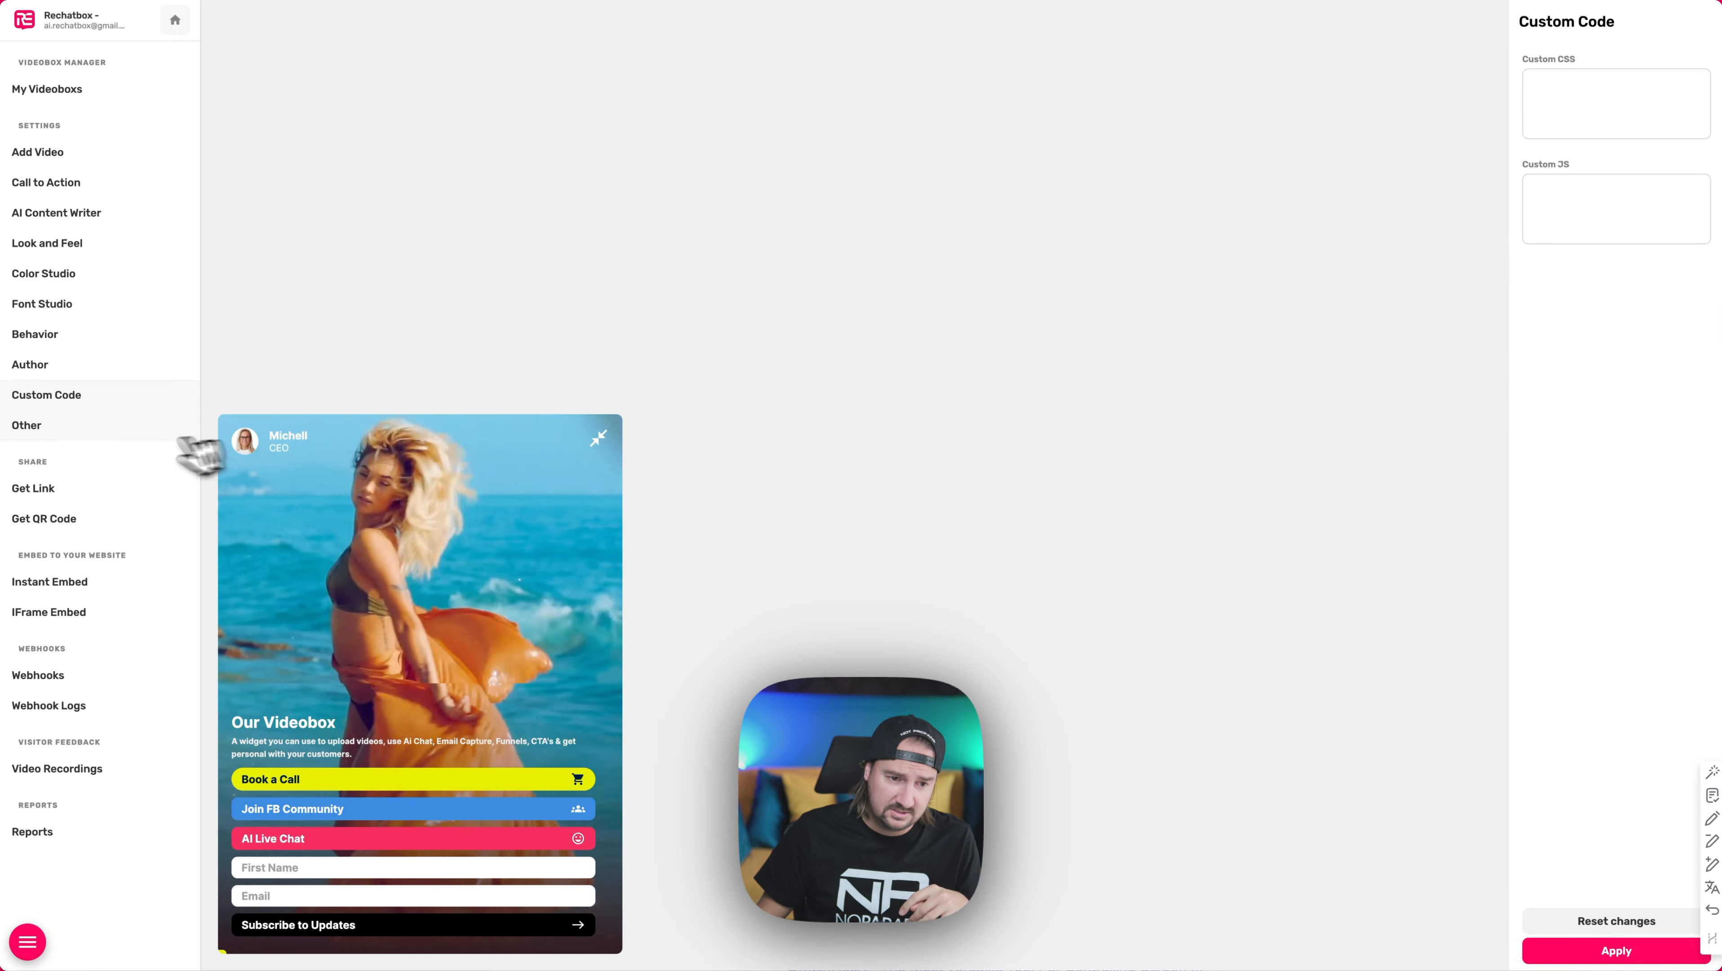
{"action": "left_click", "coordinate": [88, 428]}
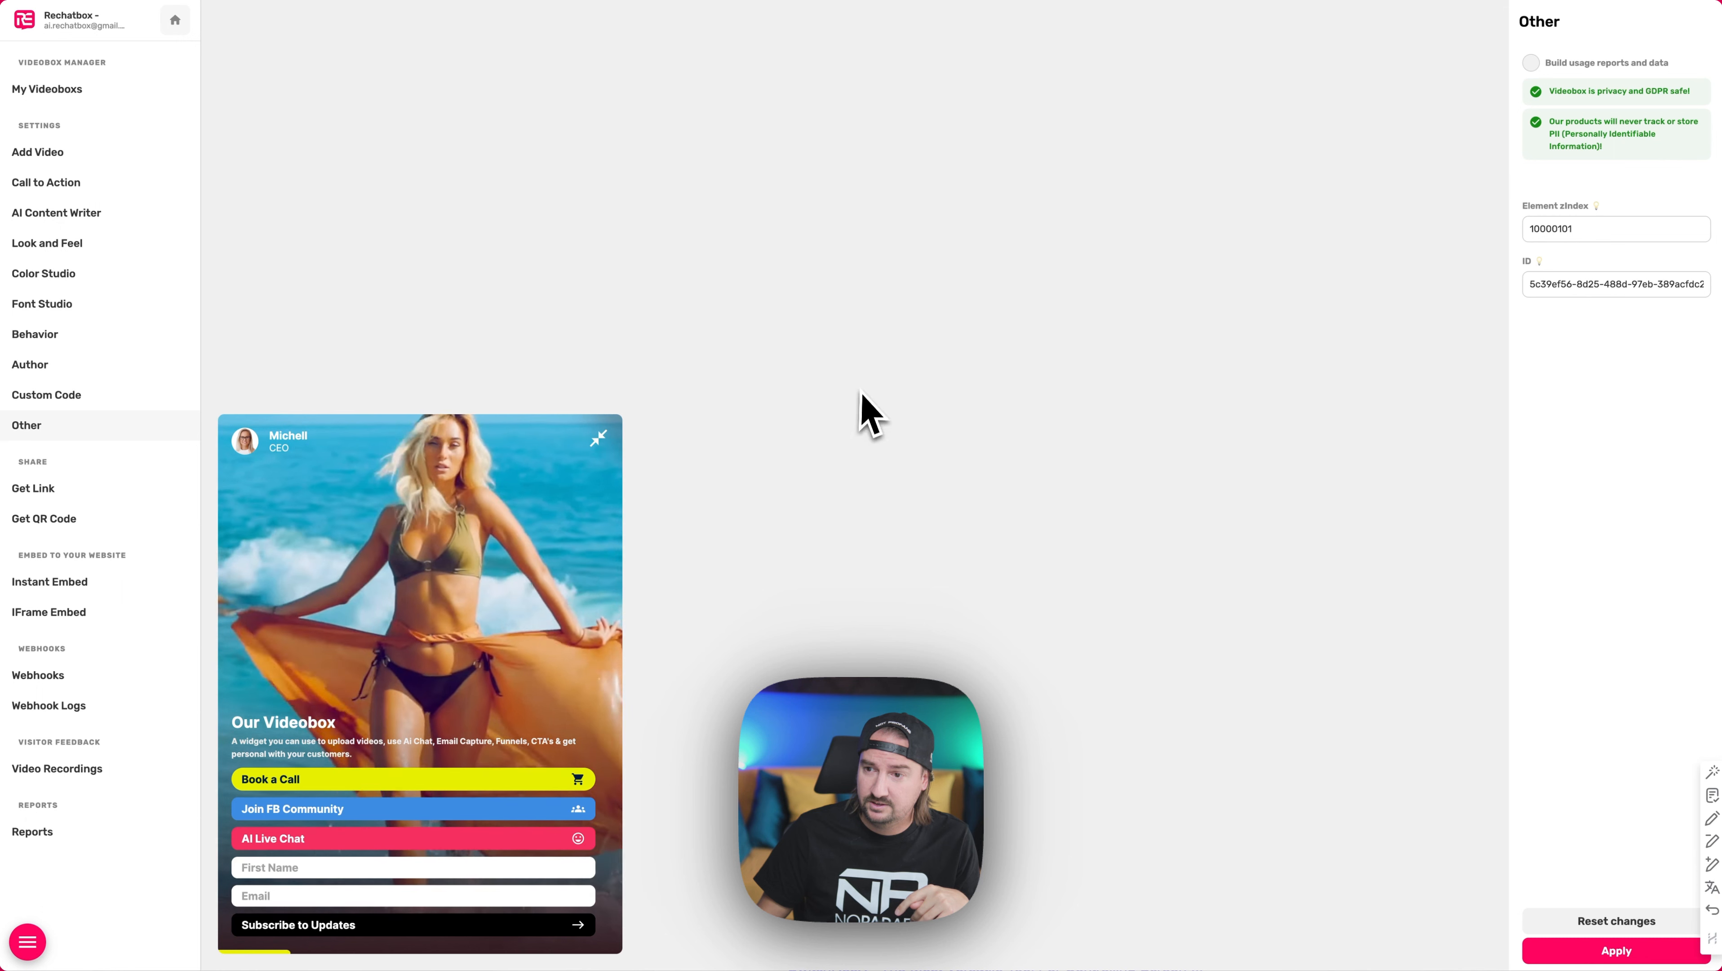
{"action": "left_click", "coordinate": [601, 435]}
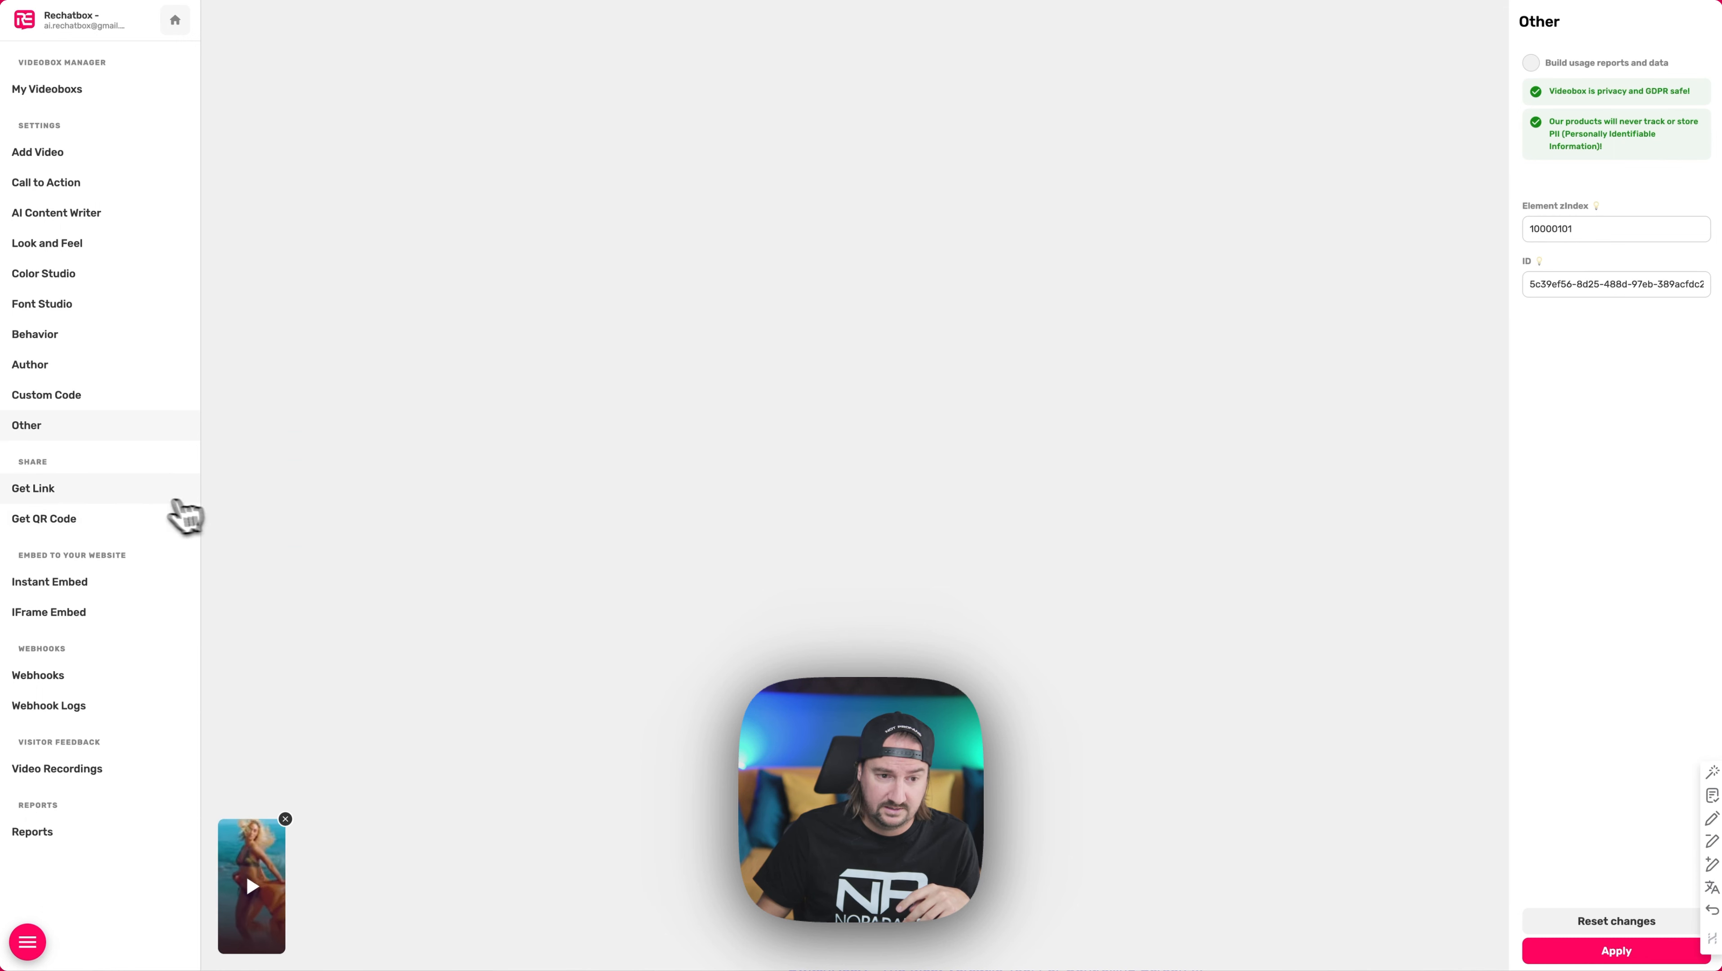
- View the videobox's share link and QR code, and expand the Instant Embed display settings for rechatbox.com
{"action": "left_click", "coordinate": [172, 491]}
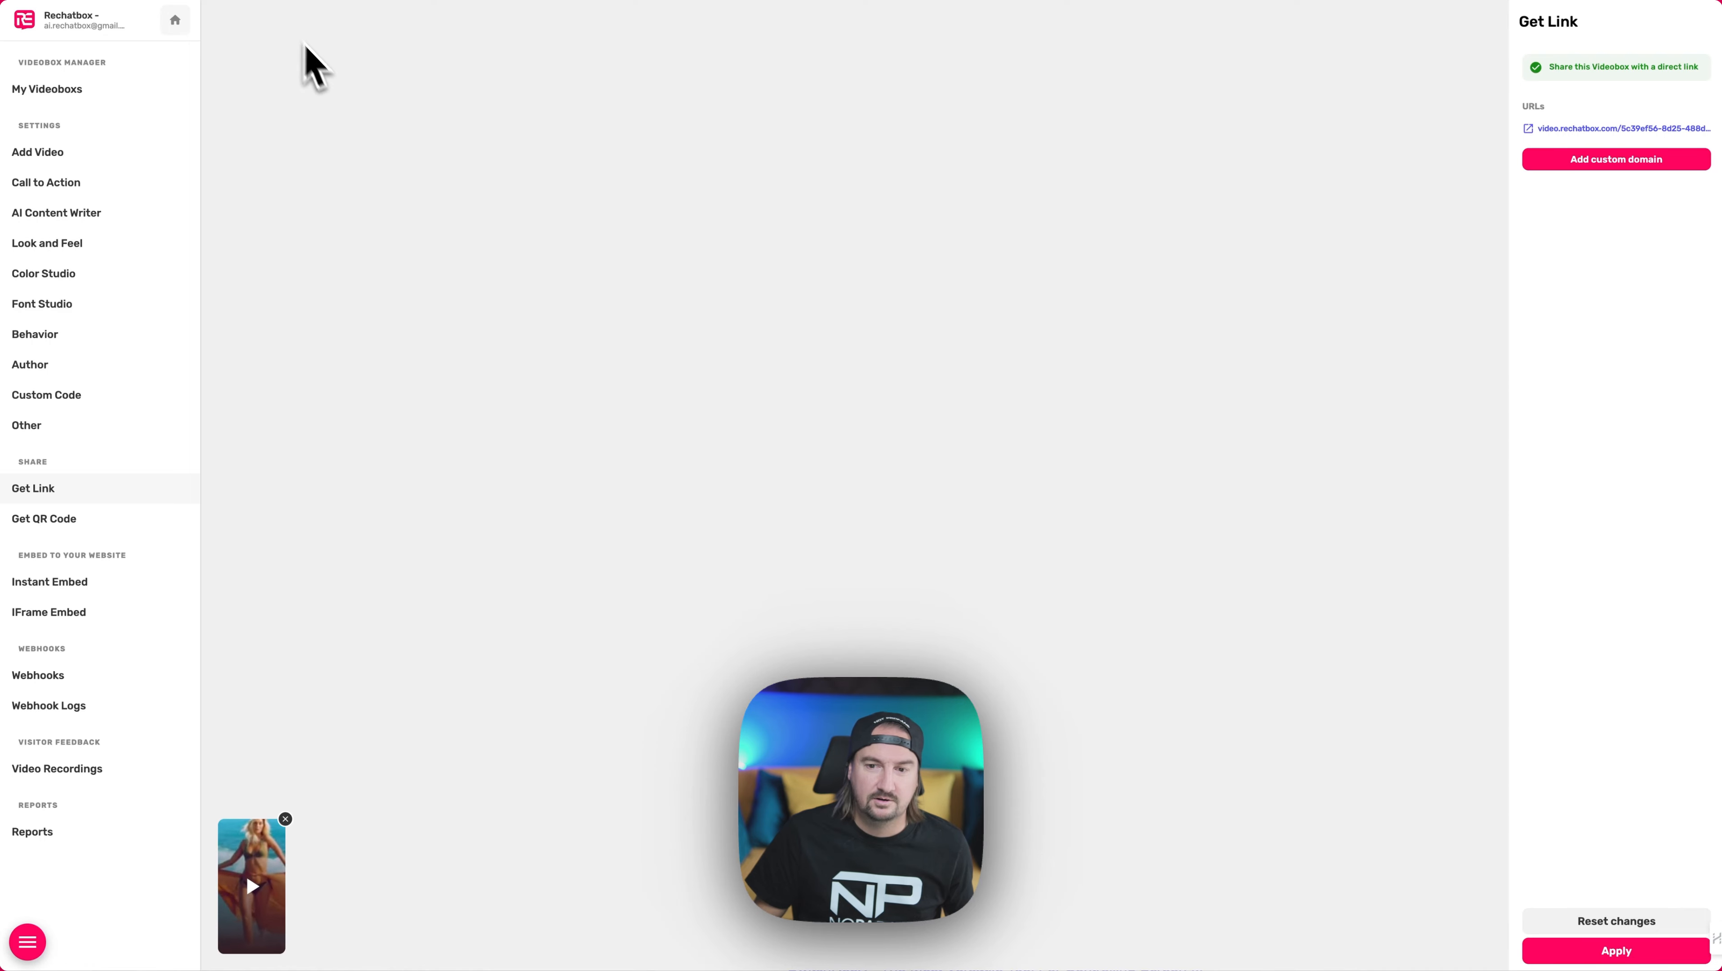
{"action": "left_click", "coordinate": [122, 531]}
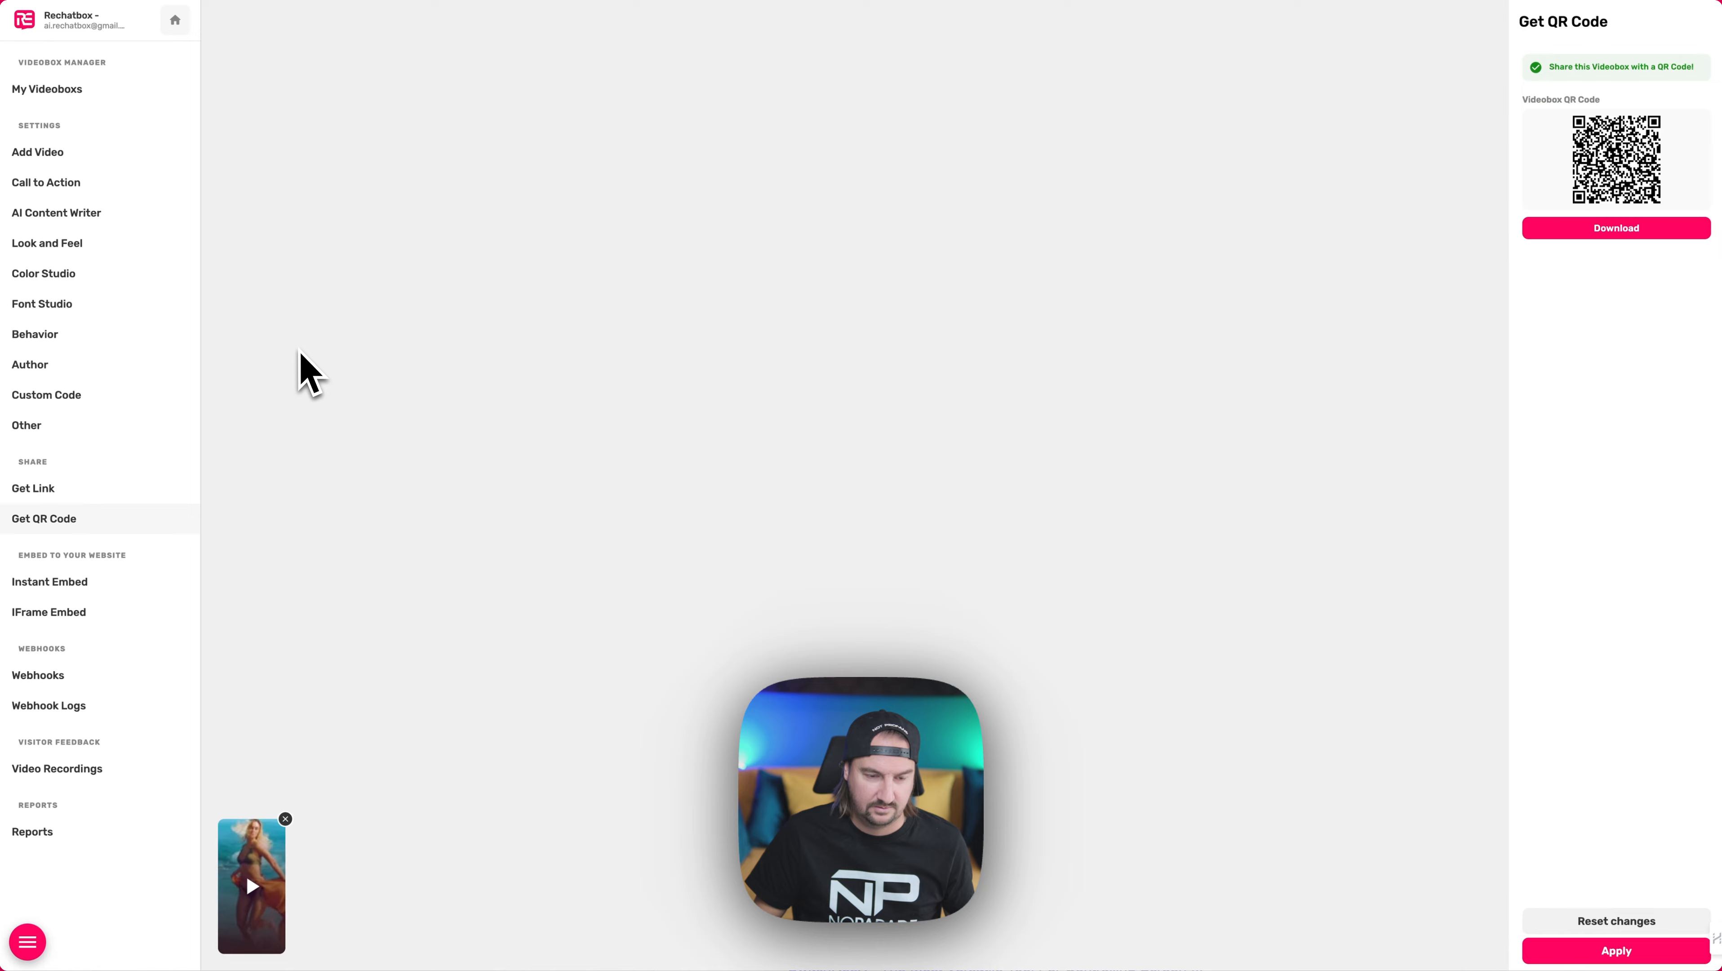
{"action": "left_click", "coordinate": [108, 584]}
{"action": "left_click", "coordinate": [1631, 109]}
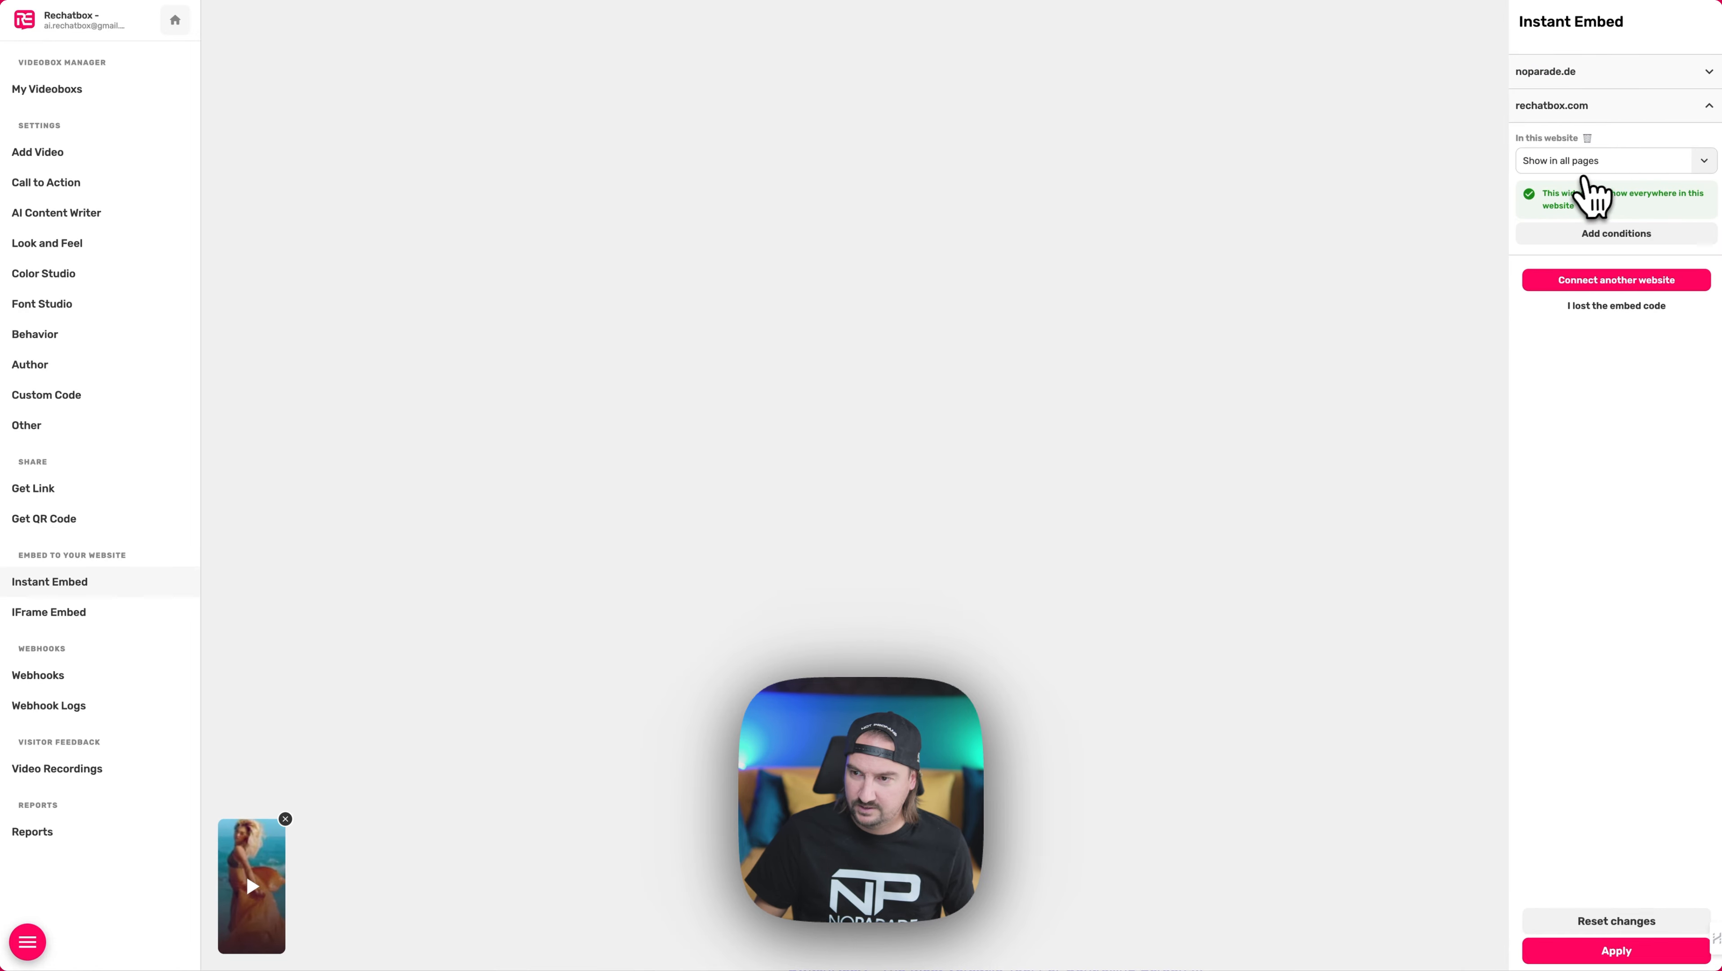
- View the IFrame Embed options, the available webhook triggers and the visitor Video Recordings page
{"action": "left_click", "coordinate": [98, 615]}
{"action": "left_click", "coordinate": [95, 670]}
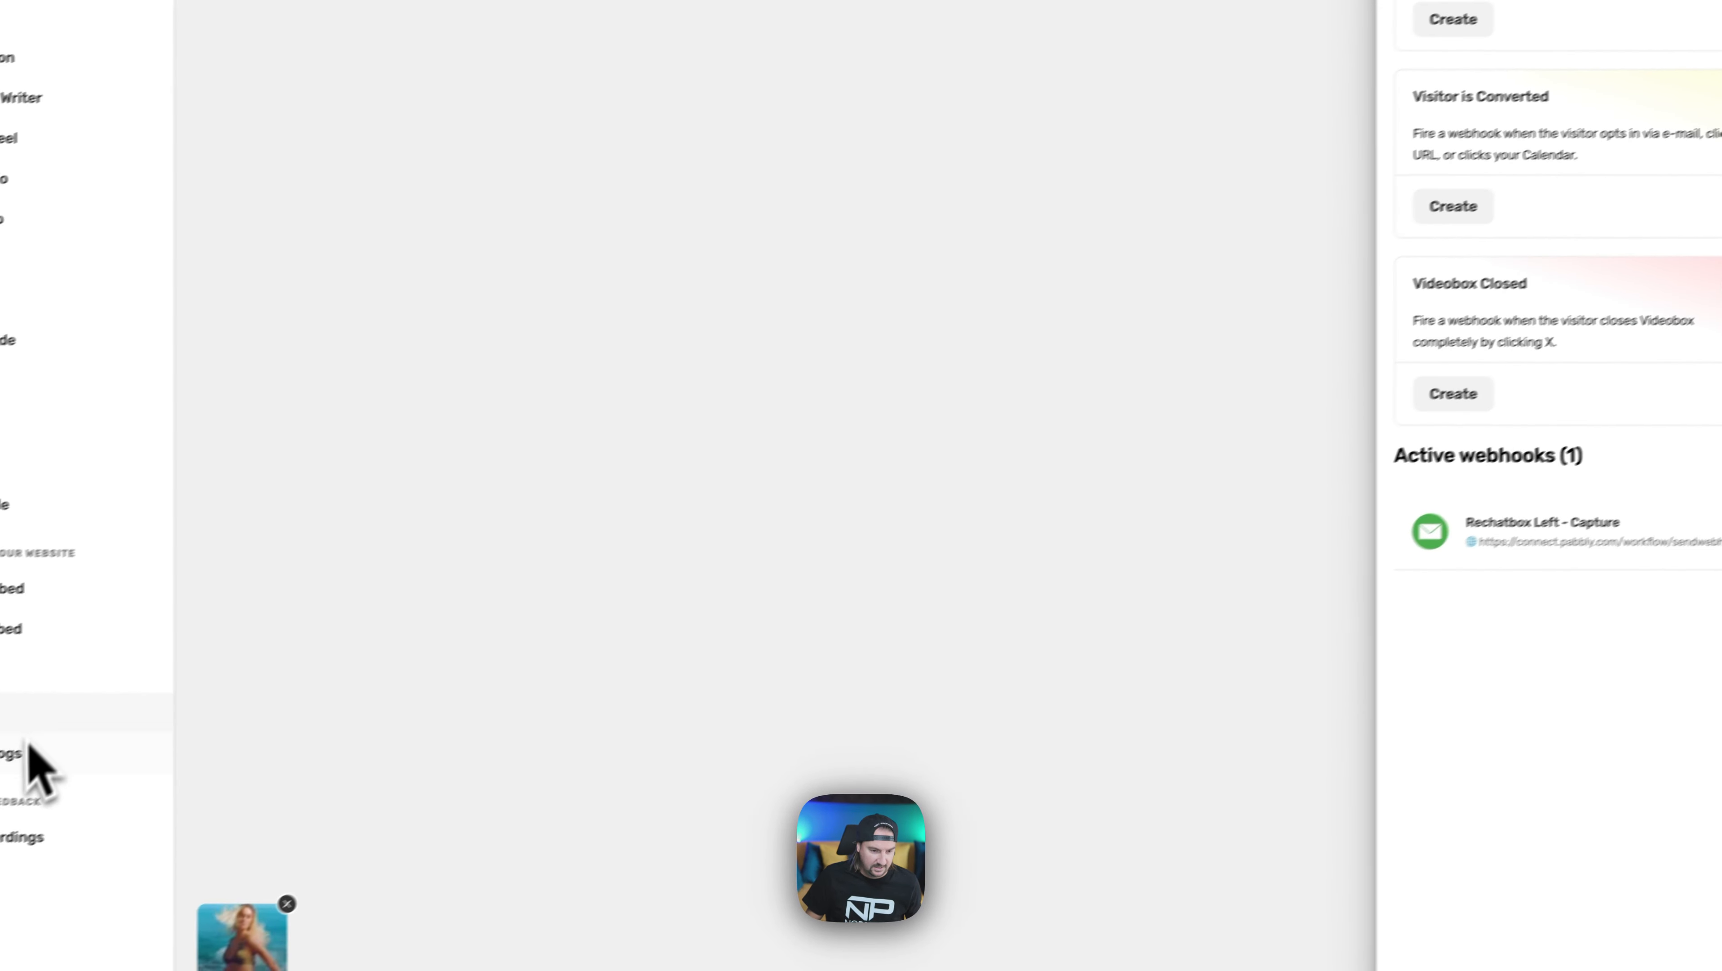
{"action": "left_click", "coordinate": [21, 838]}
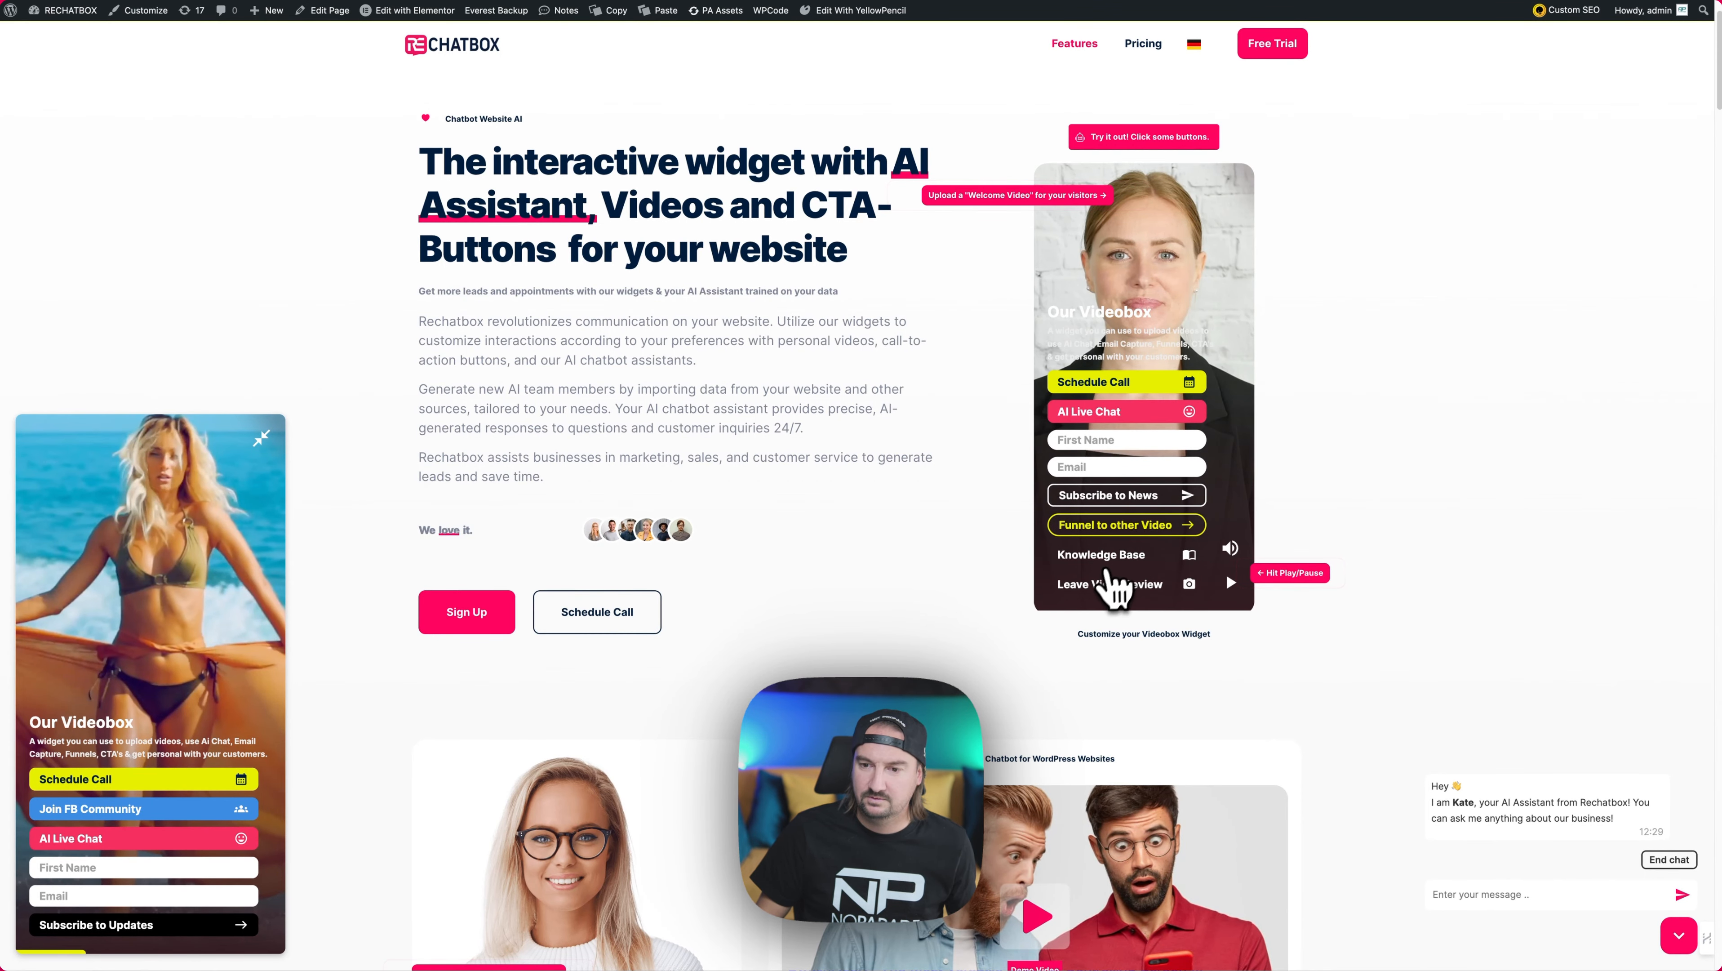
- Open the Leave Video Review recorder in the Rechatbox website's demo widget and close it without recording
{"action": "left_click", "coordinate": [1123, 586]}
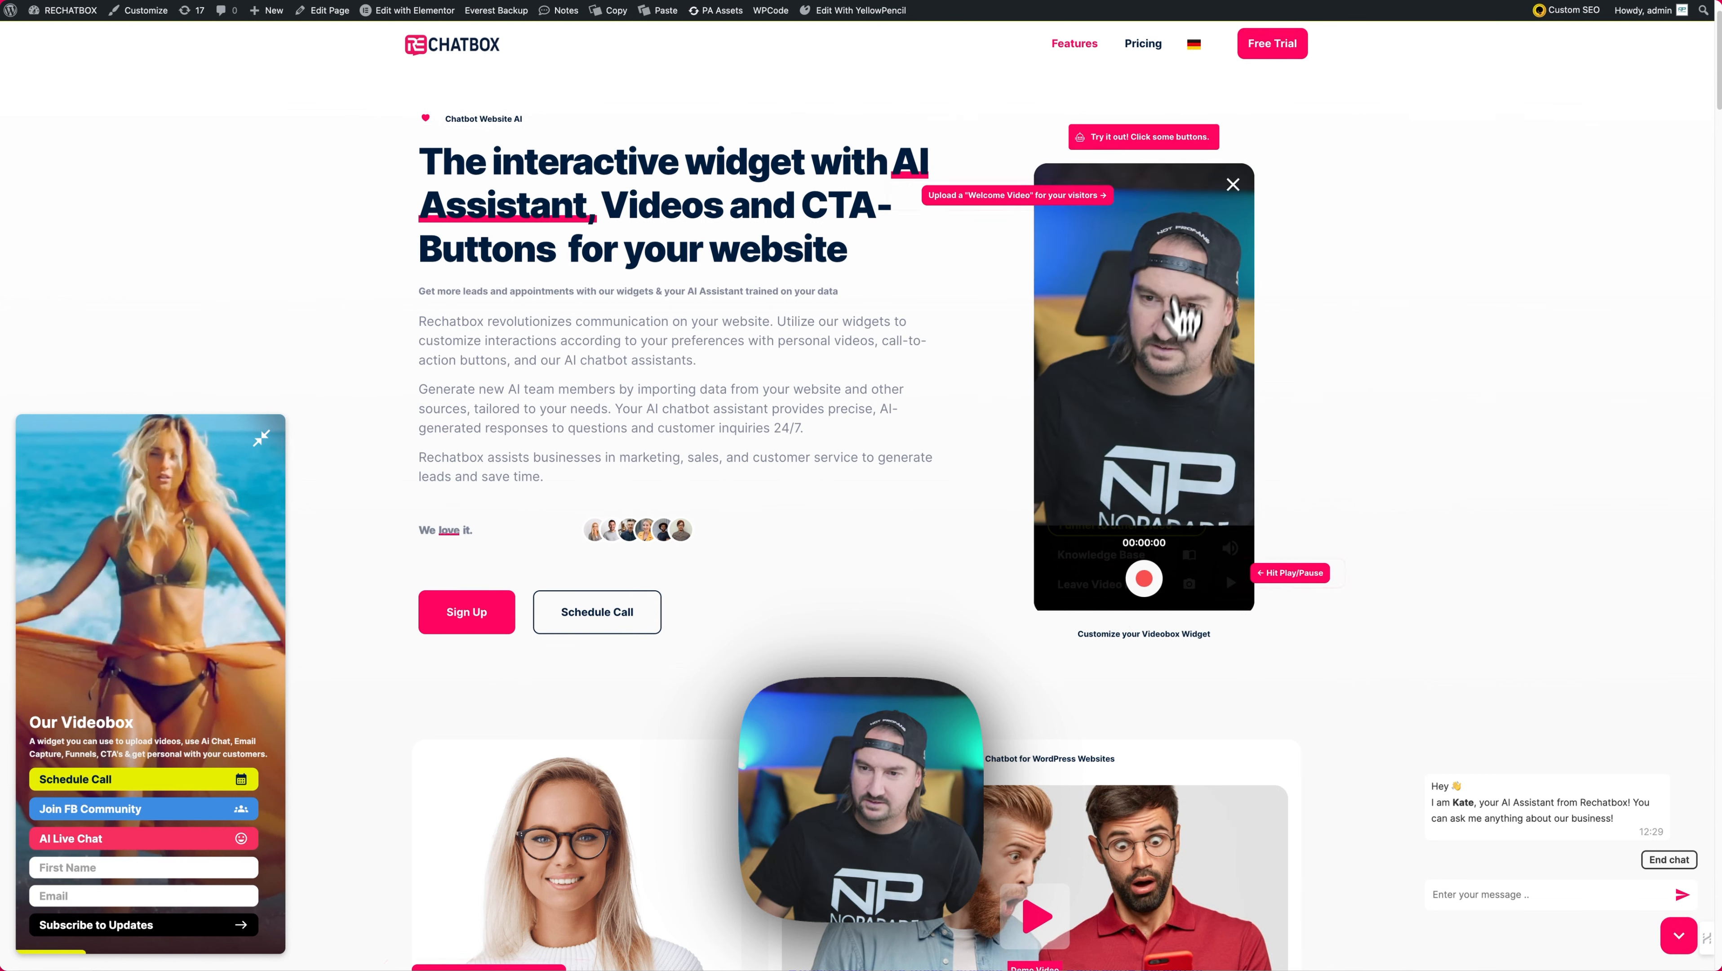
{"action": "left_click", "coordinate": [1232, 185]}
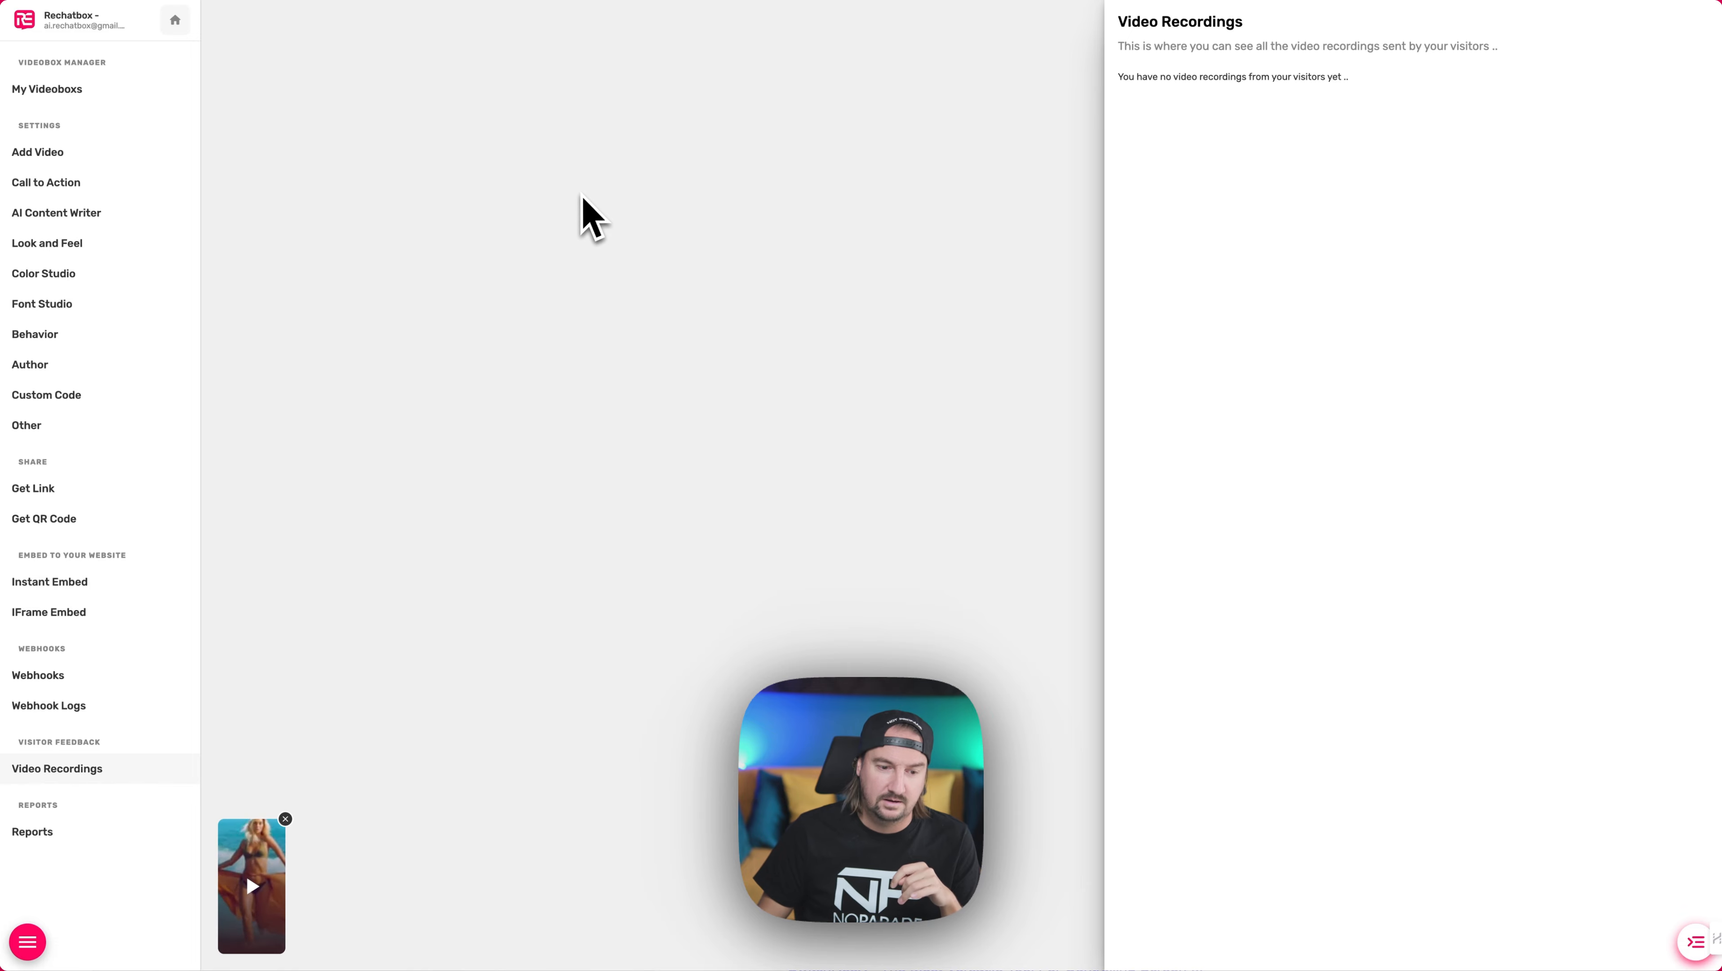
- View the Reports page and try the "Funnel to other Video" button in the website's demo widget, answering its running question
{"action": "left_click", "coordinate": [75, 828]}
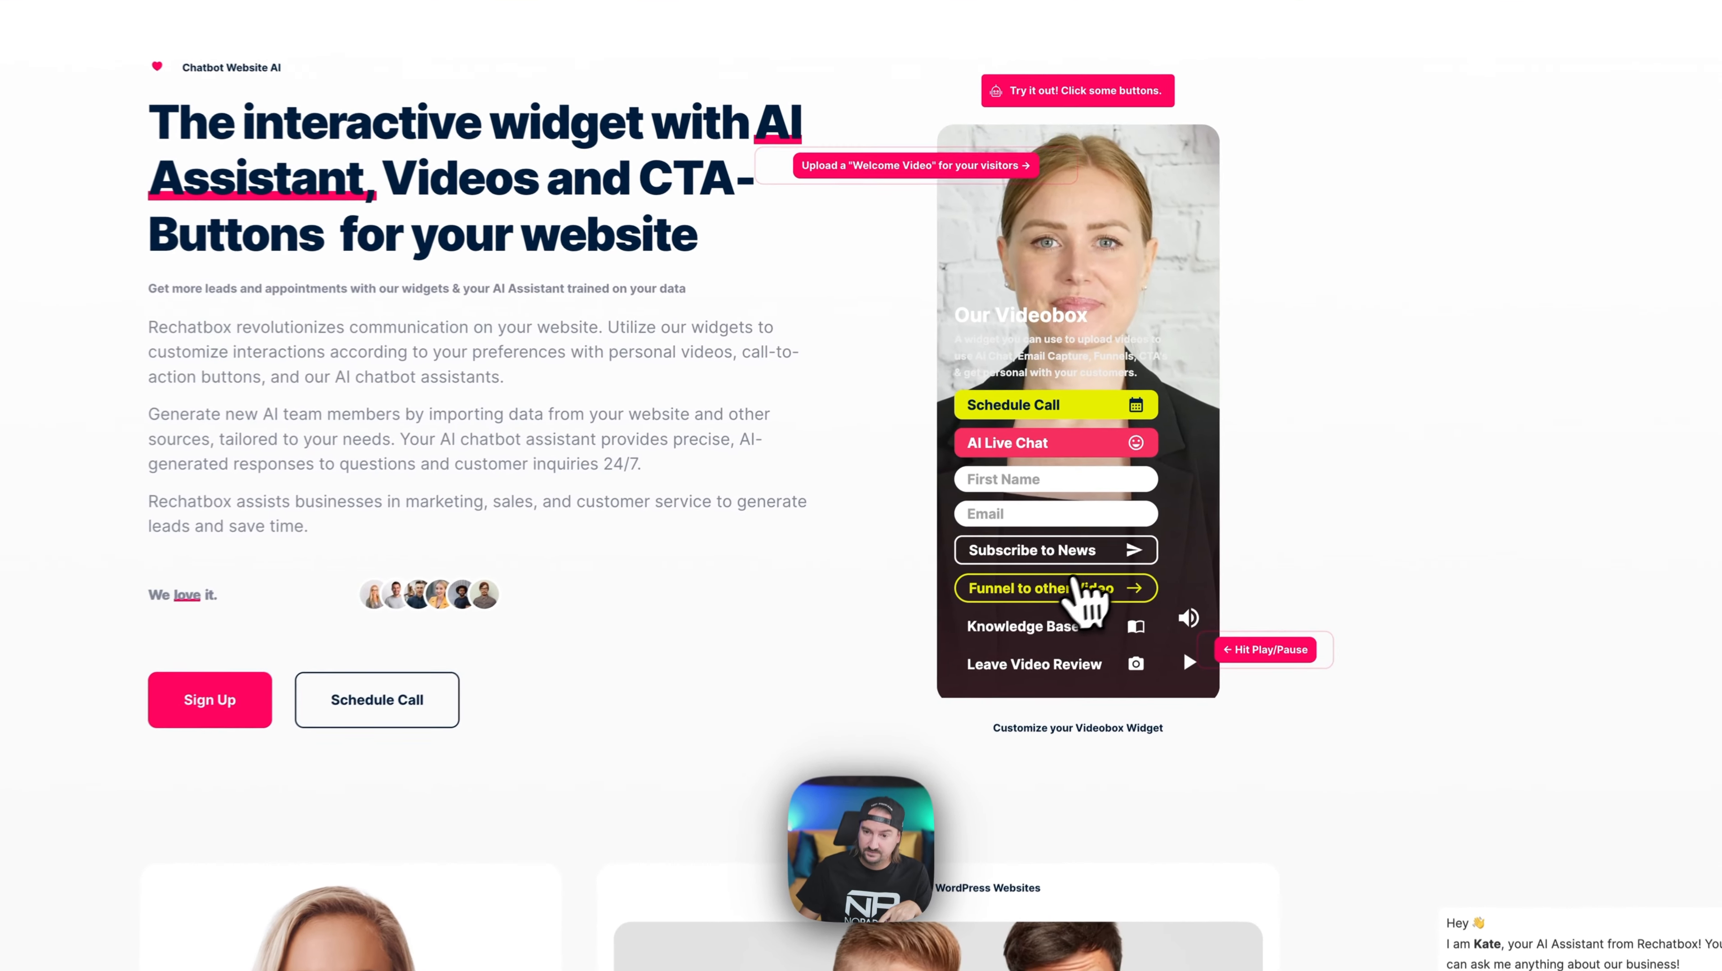
{"action": "left_click", "coordinate": [1177, 525]}
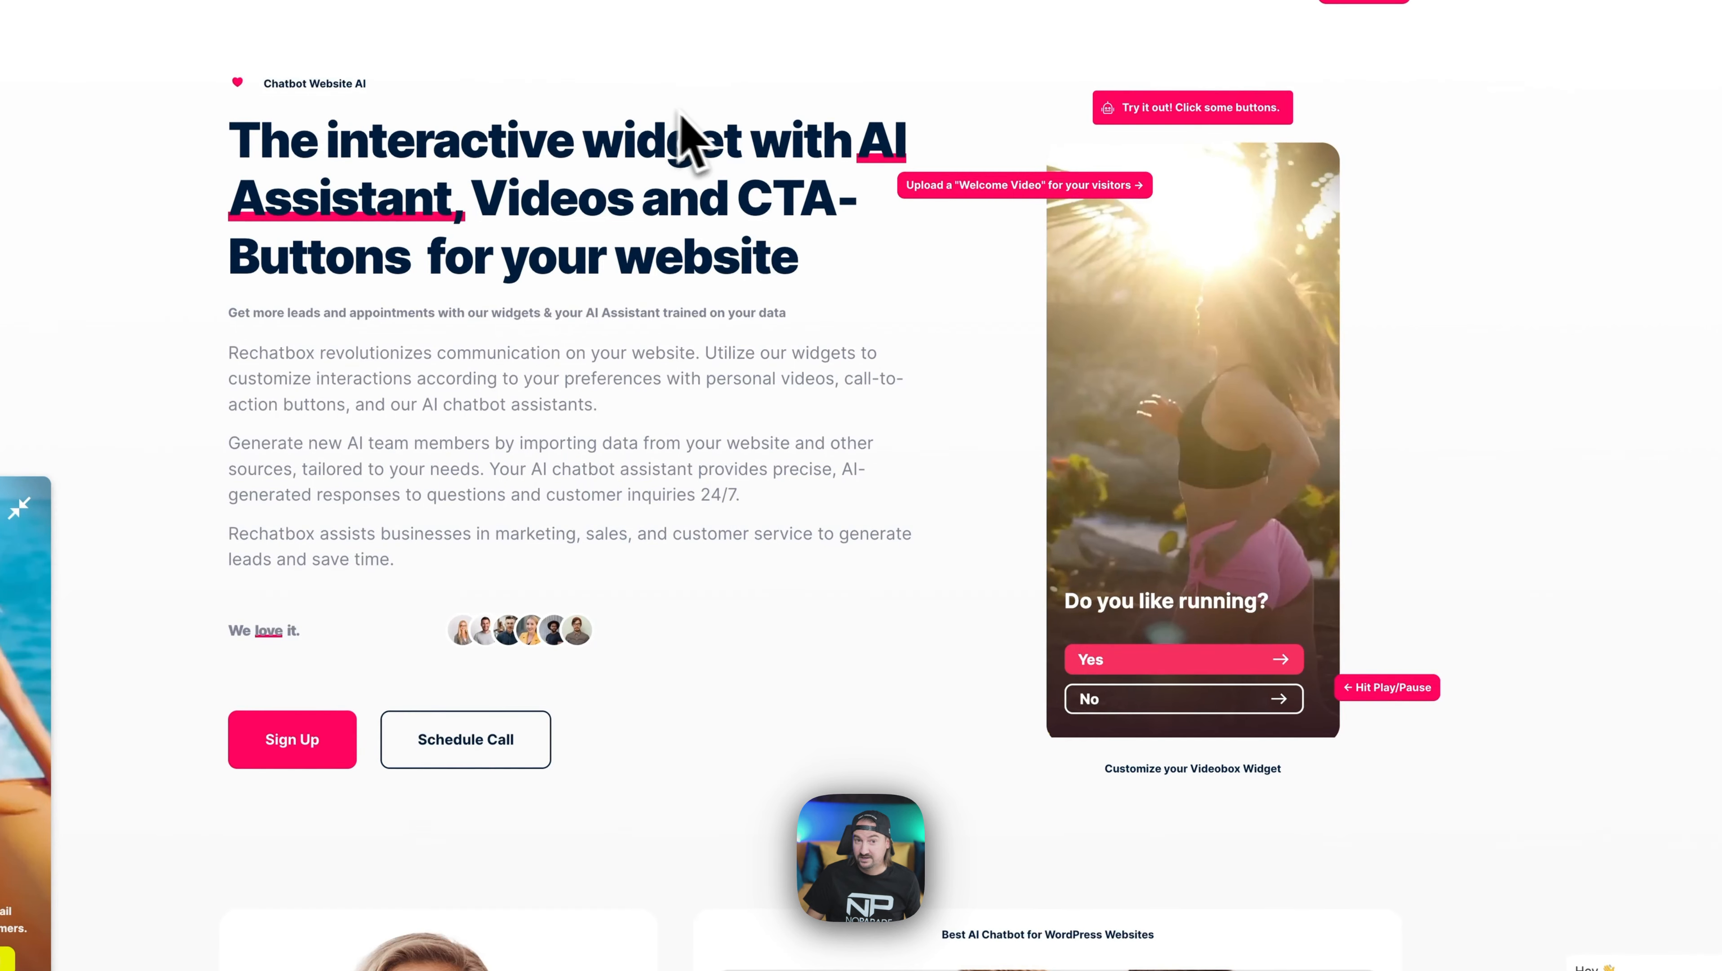
{"action": "left_click", "coordinate": [1169, 711]}
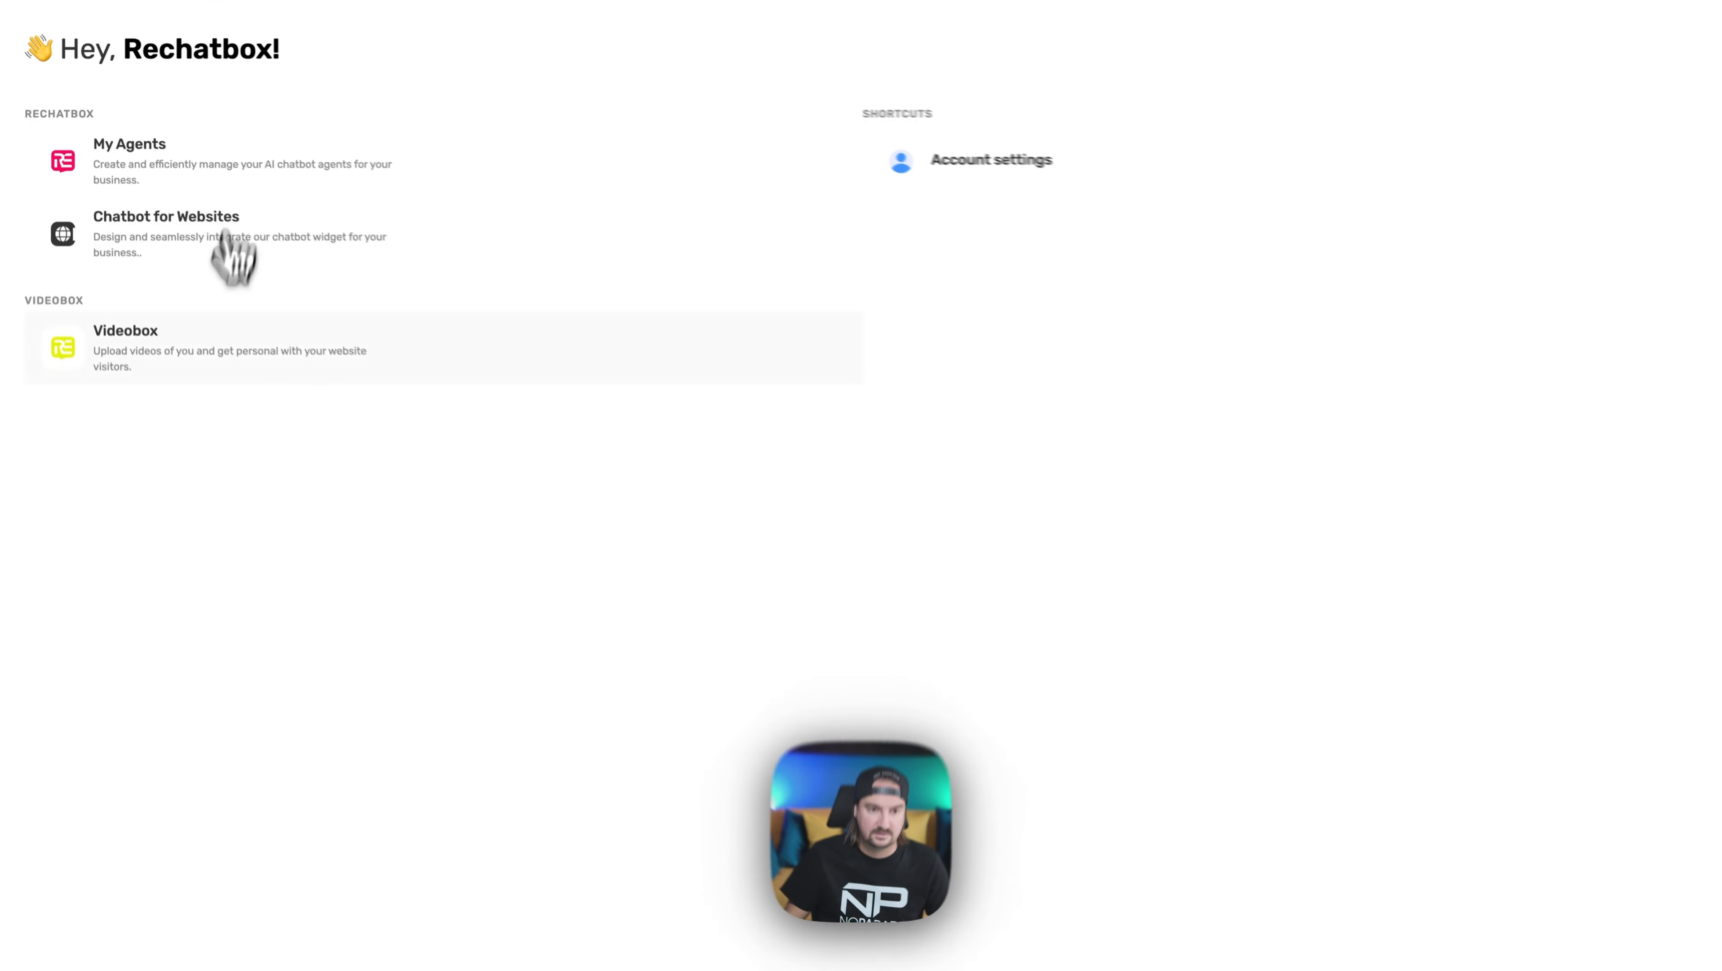
- Open Videobox's Call to Action settings and browse the Visitor Feedback and Funneling types for a new CTA
{"action": "left_click", "coordinate": [261, 345]}
{"action": "left_click", "coordinate": [95, 185]}
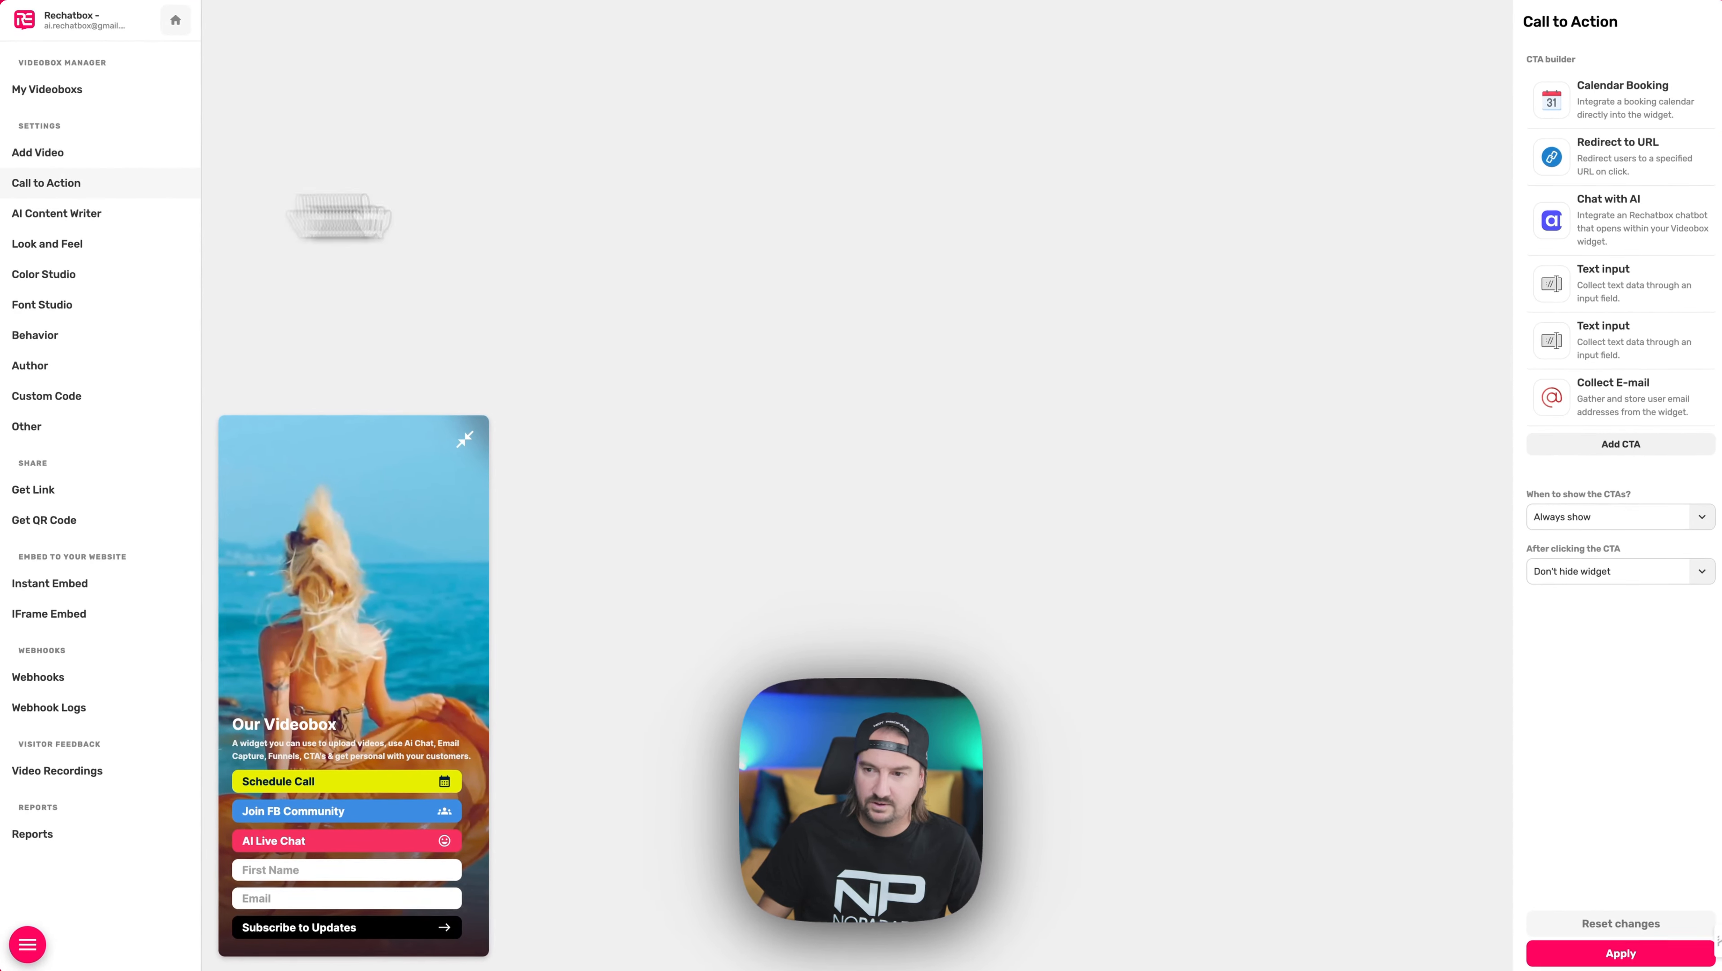
{"action": "left_click", "coordinate": [1620, 444]}
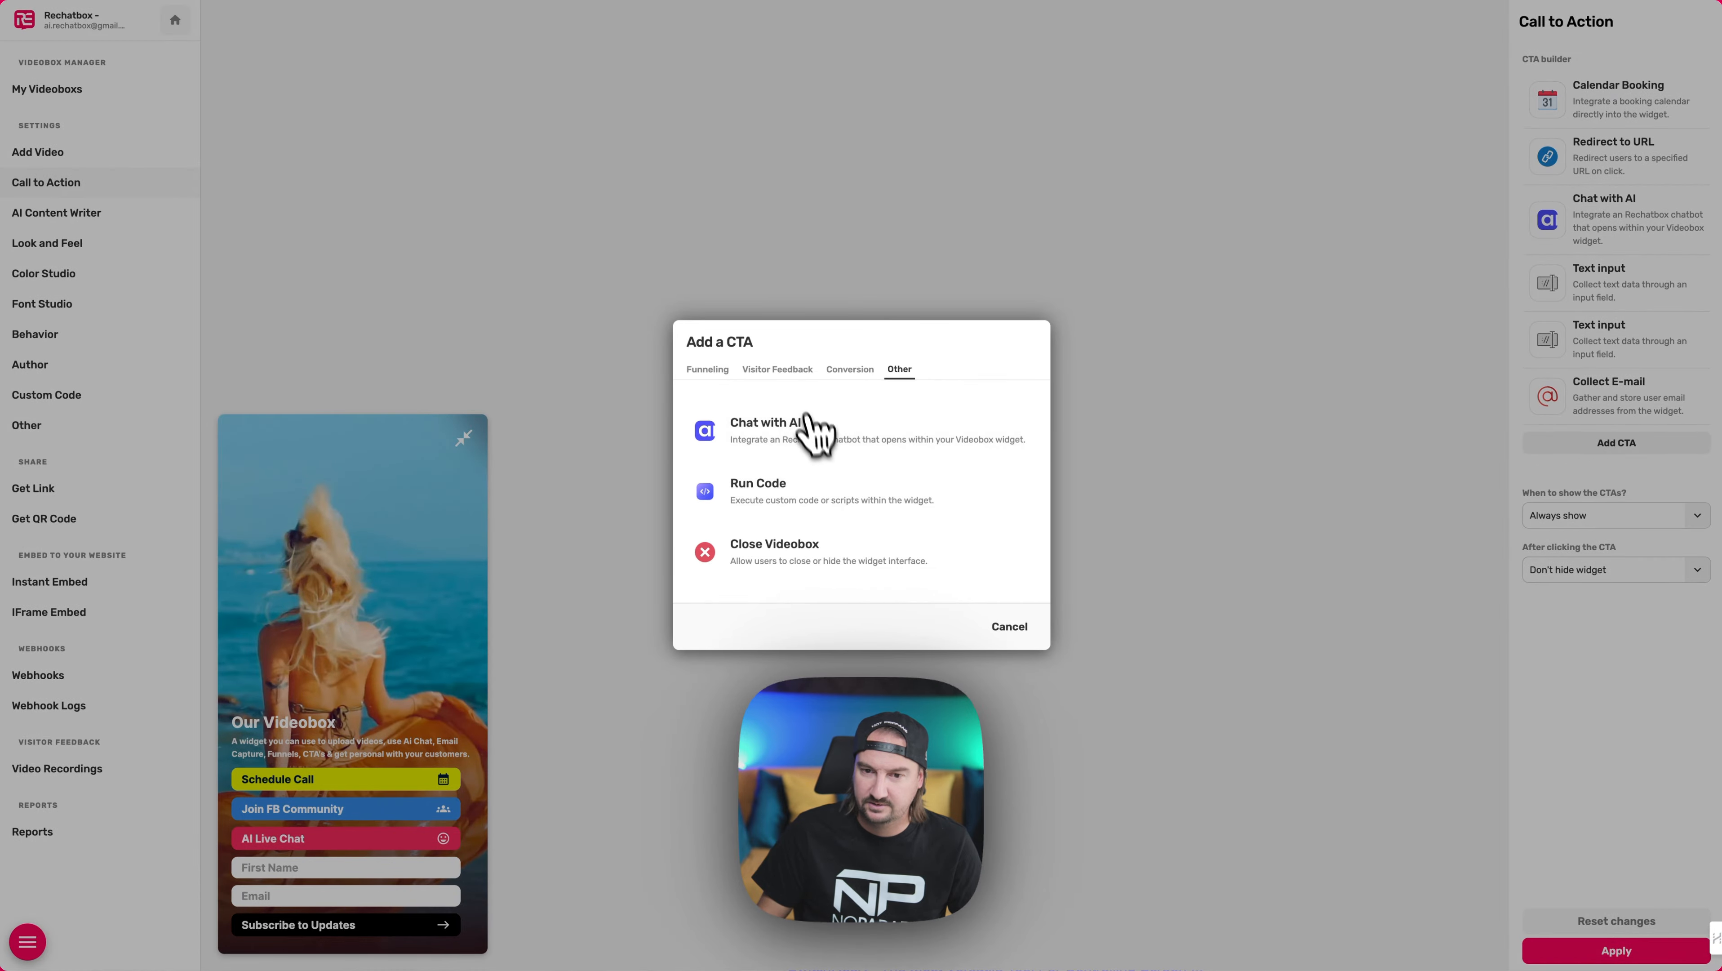
{"action": "left_click", "coordinate": [801, 368]}
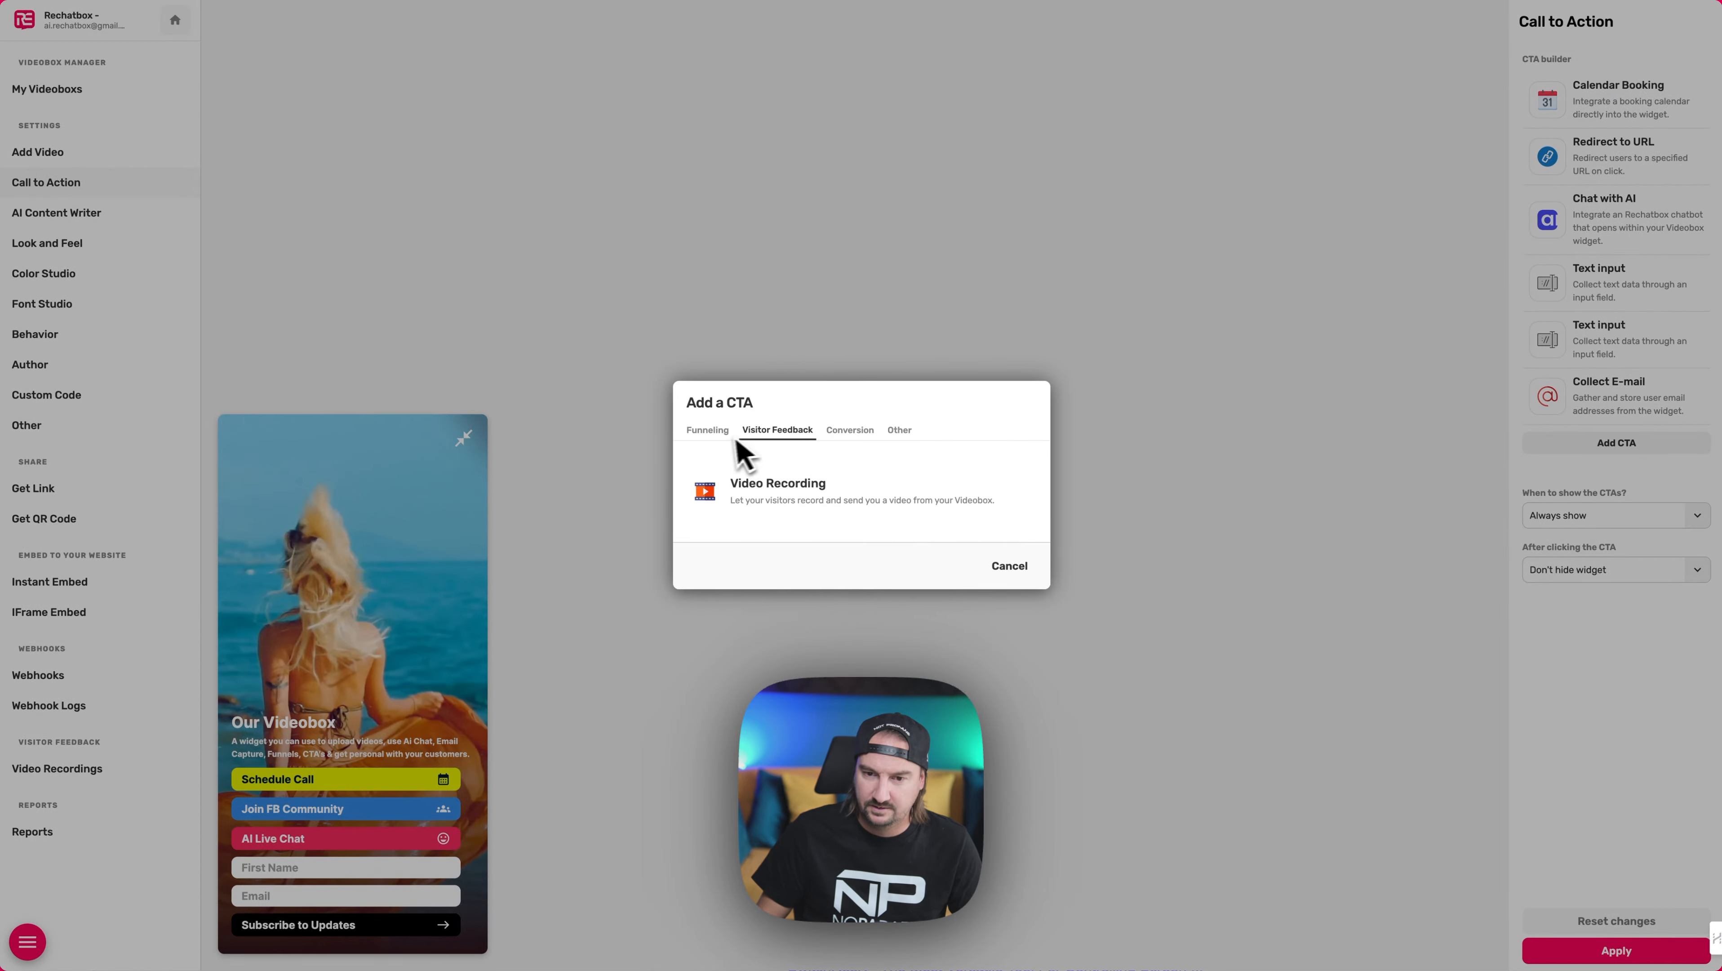
{"action": "left_click", "coordinate": [707, 429]}
- Review the videobox list and button settings of the "Connect to a Videobox" CTA, and cancel without adding it
{"action": "left_click", "coordinate": [865, 469]}
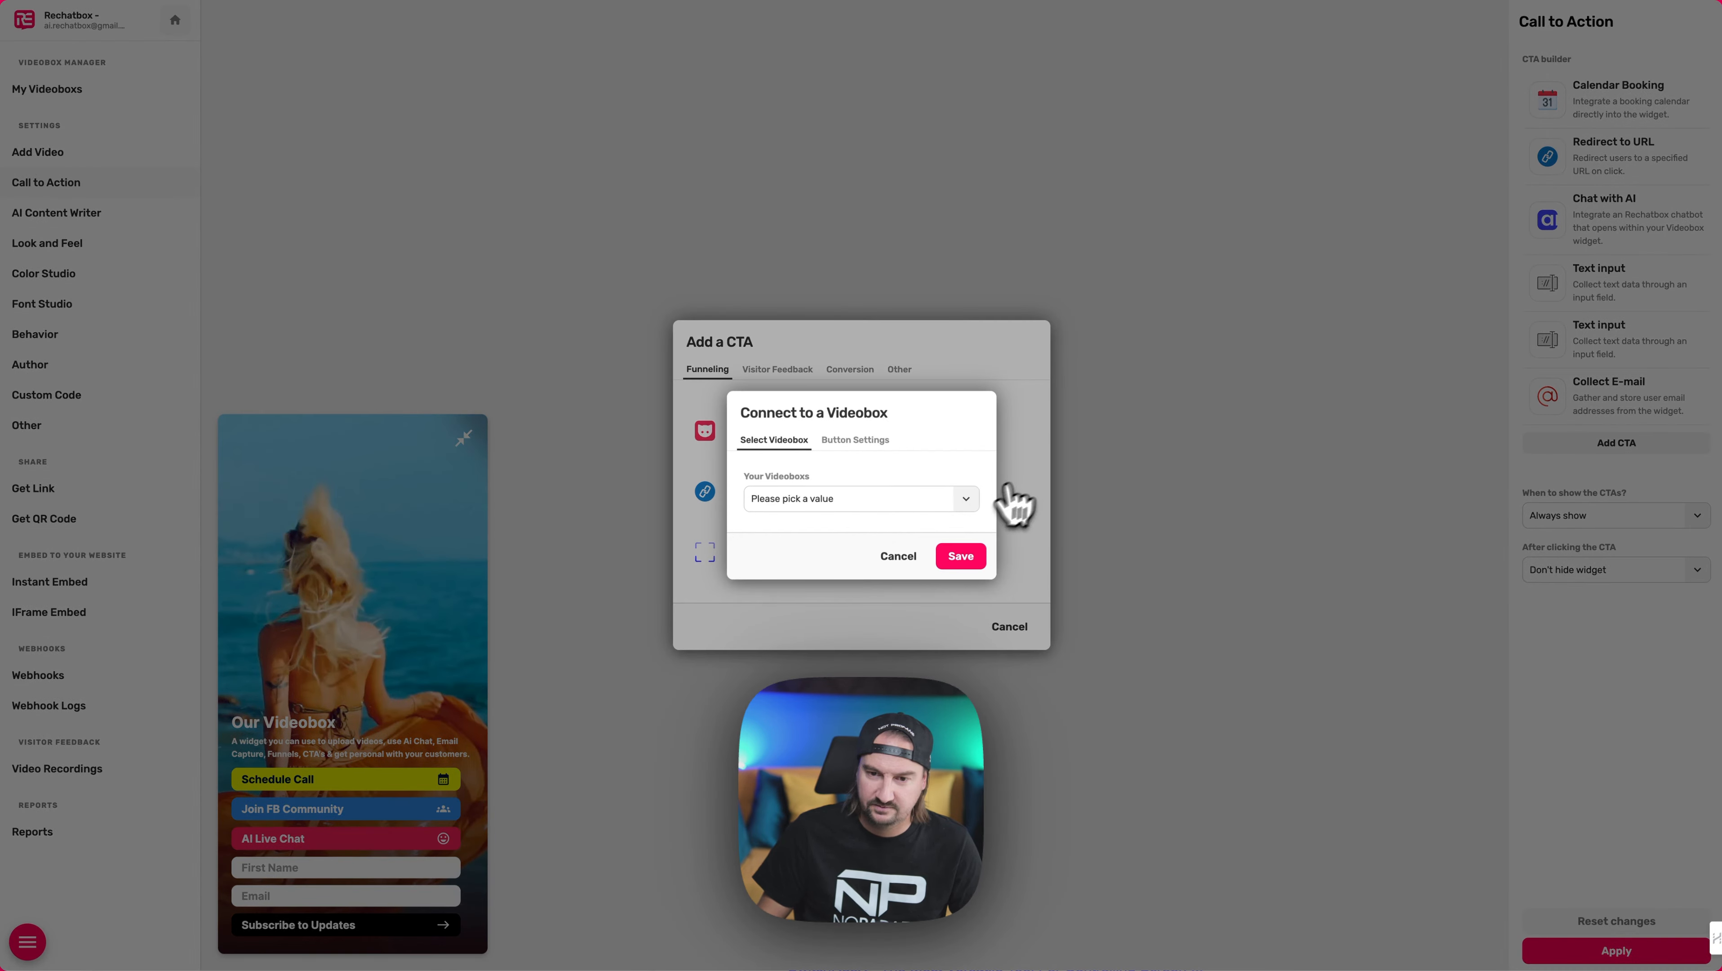
{"action": "left_click", "coordinate": [881, 500]}
{"action": "scroll", "coordinate": [883, 571], "scroll_direction": "down", "scroll_amount": 4}
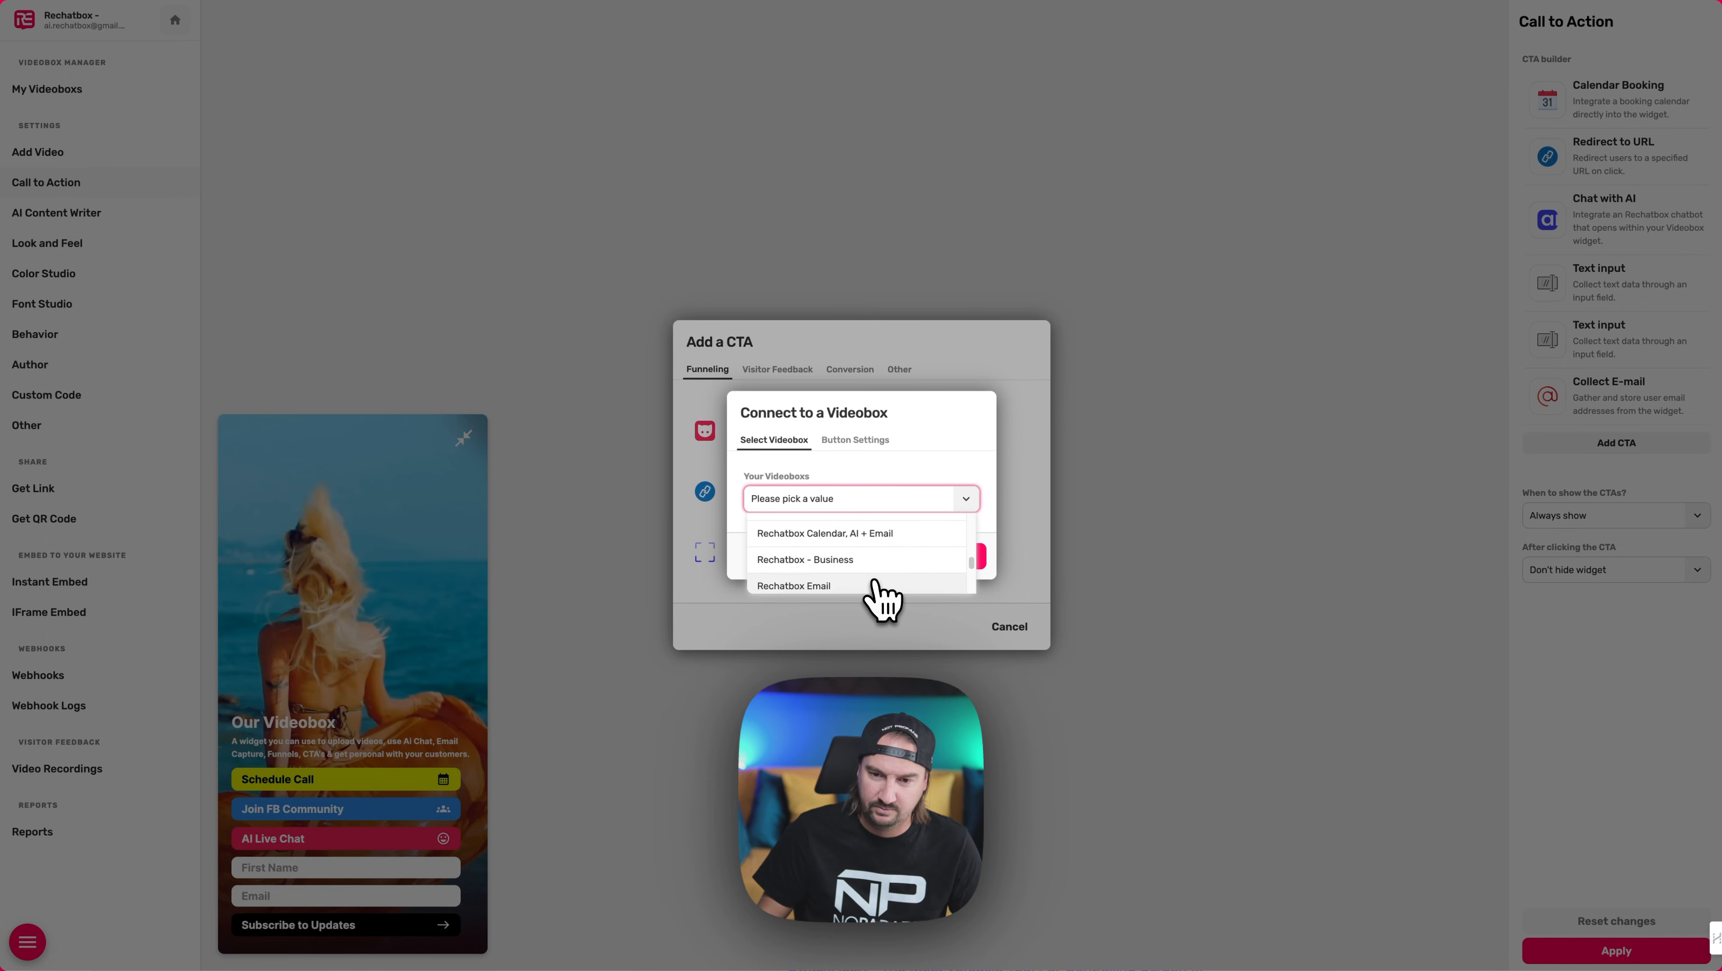
{"action": "left_click", "coordinate": [857, 440]}
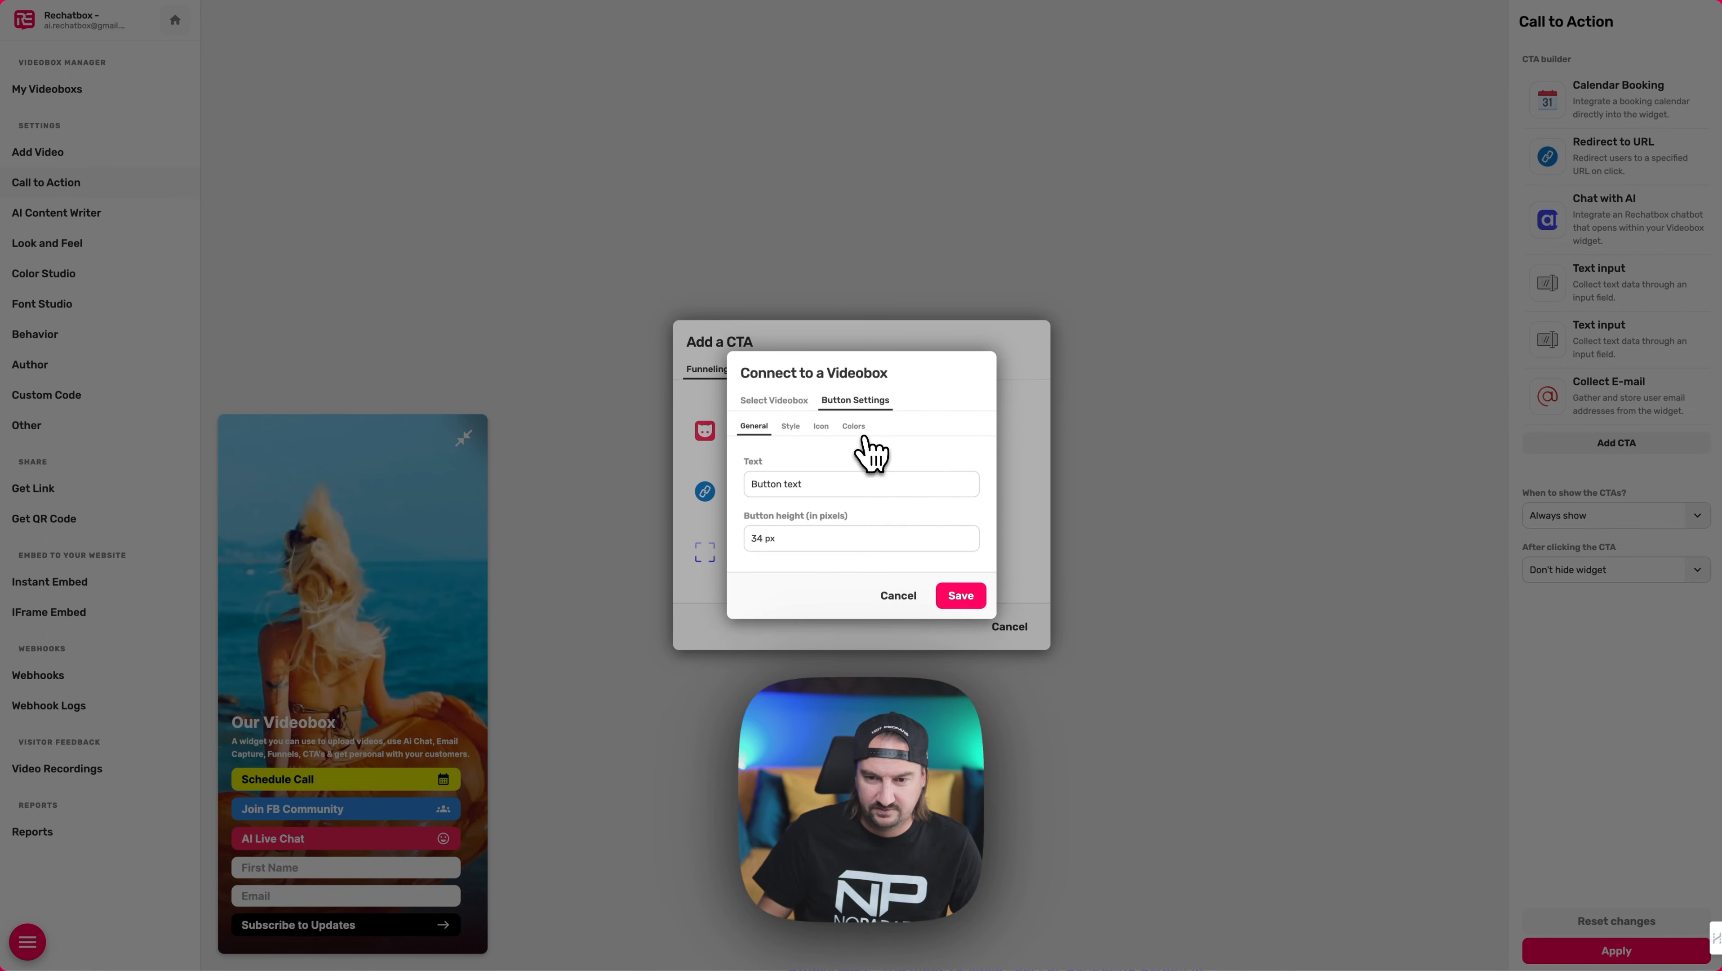
{"action": "left_click", "coordinate": [898, 597]}
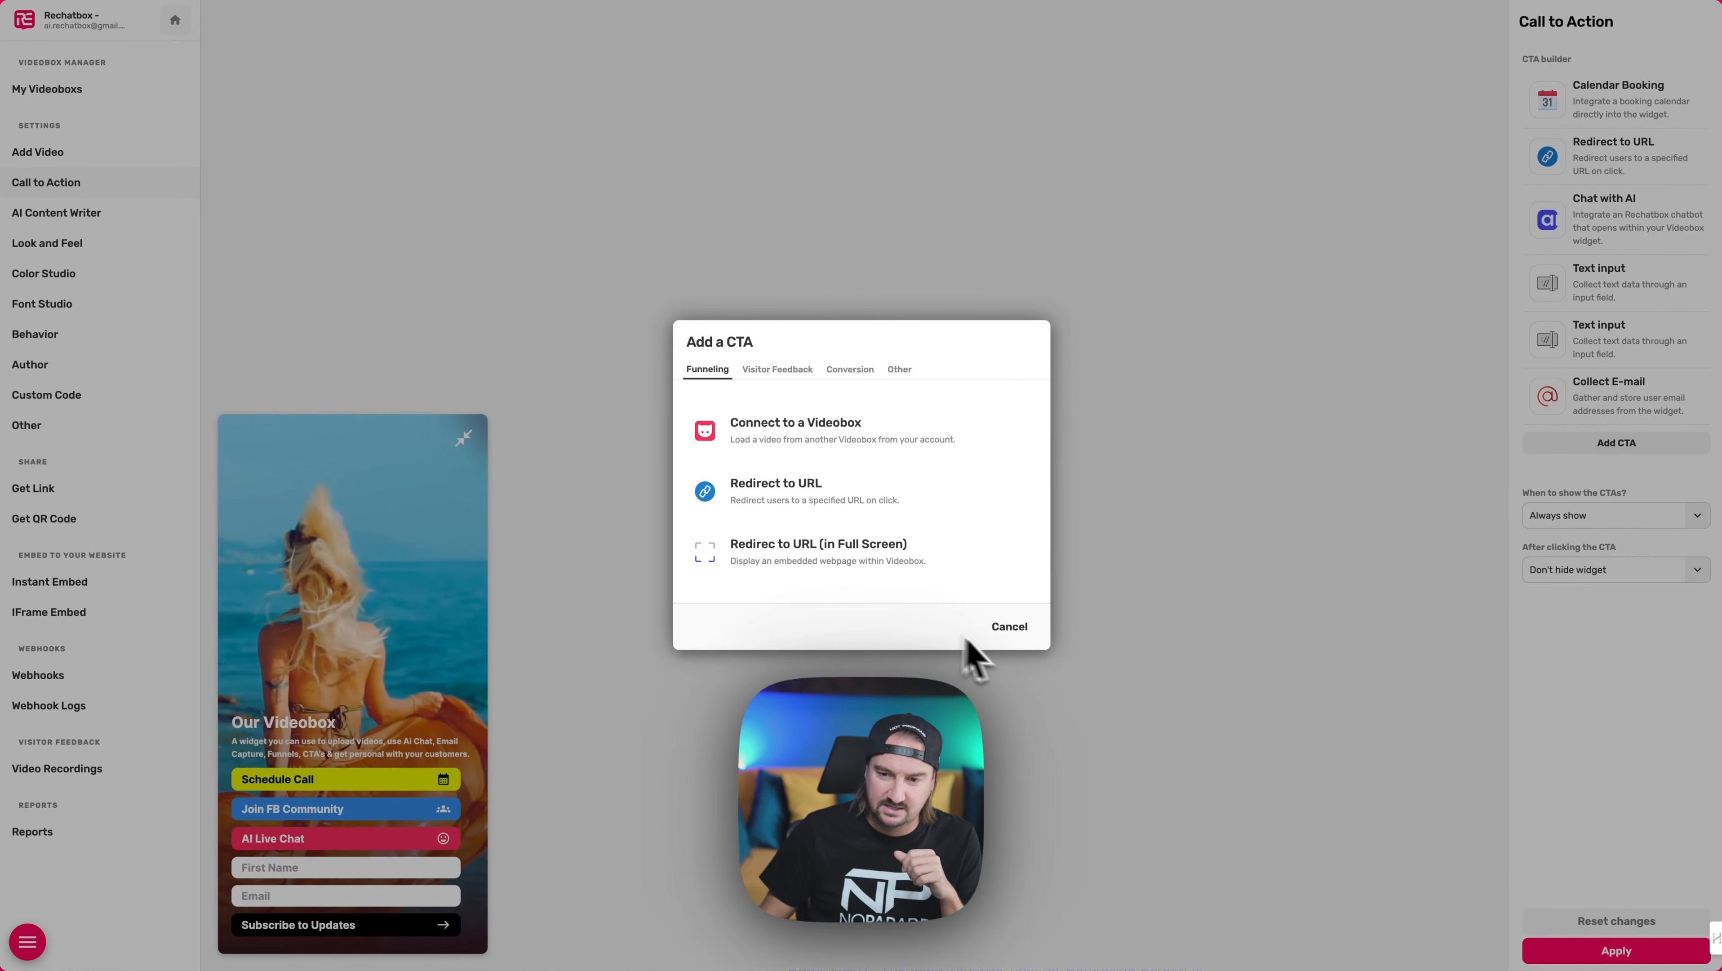
{"action": "left_click", "coordinate": [1013, 633]}
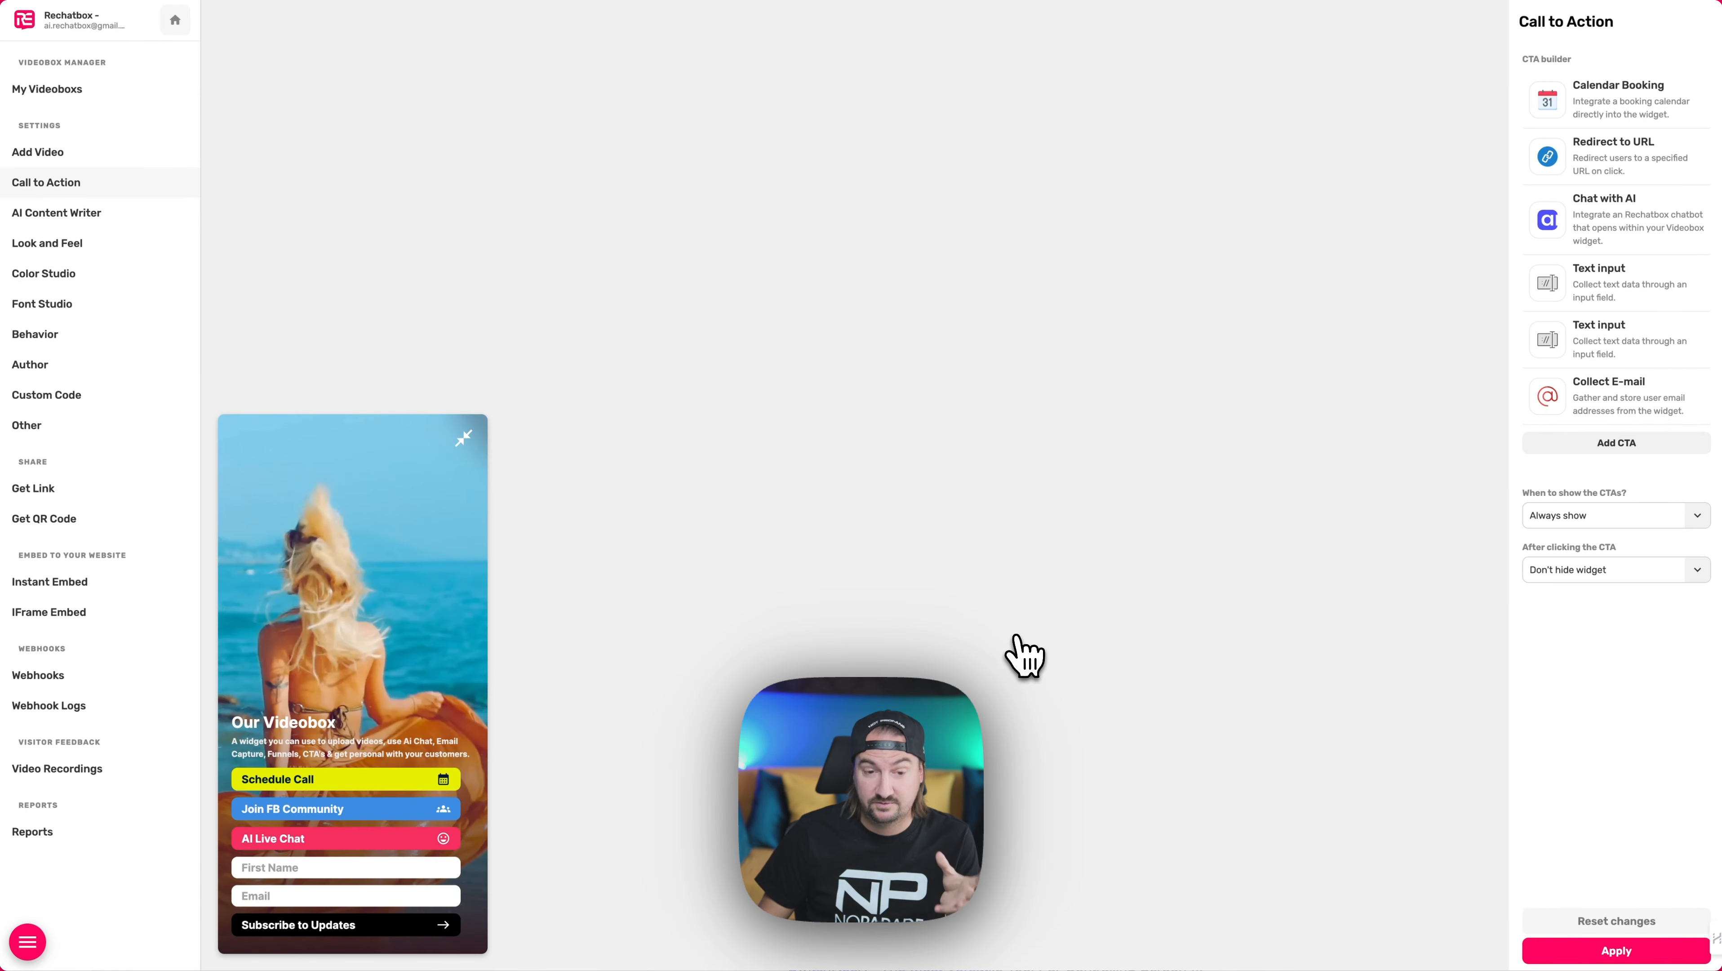